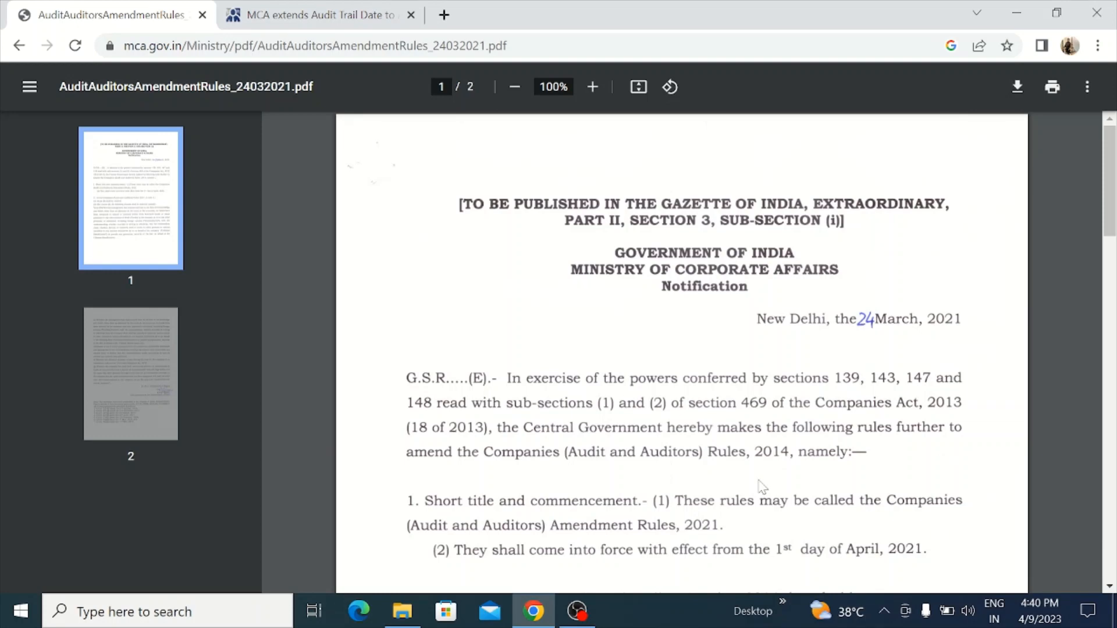
Step: Highlight the w.e.f. 1st April, 2023 applicability date in the TaxGuru audit trail article
scroll(762, 487, "down", 2)
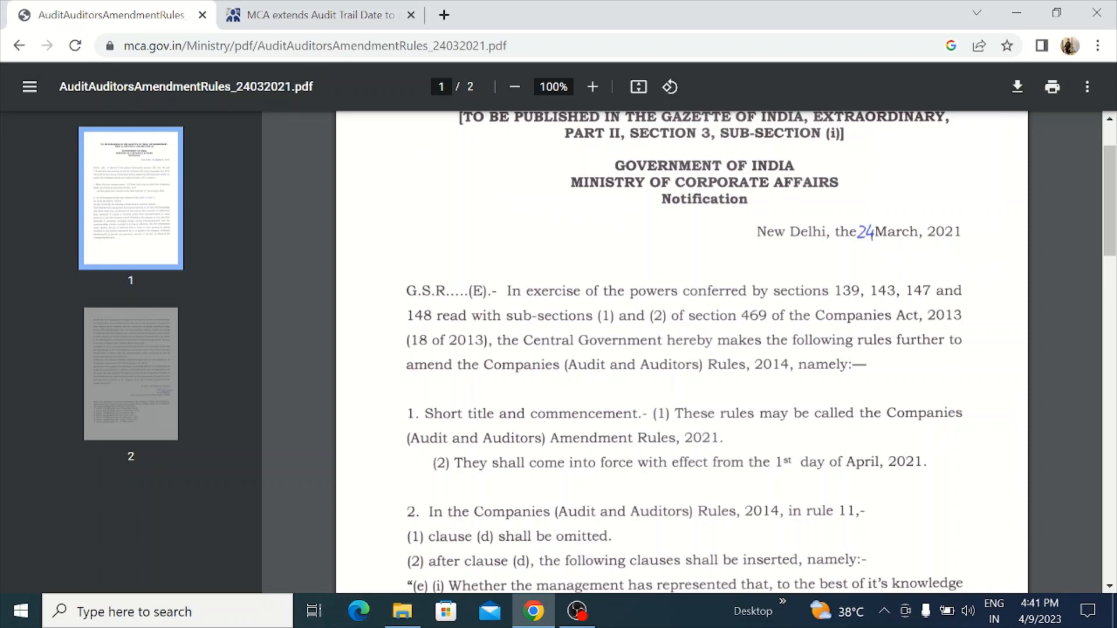
left_click(318, 18)
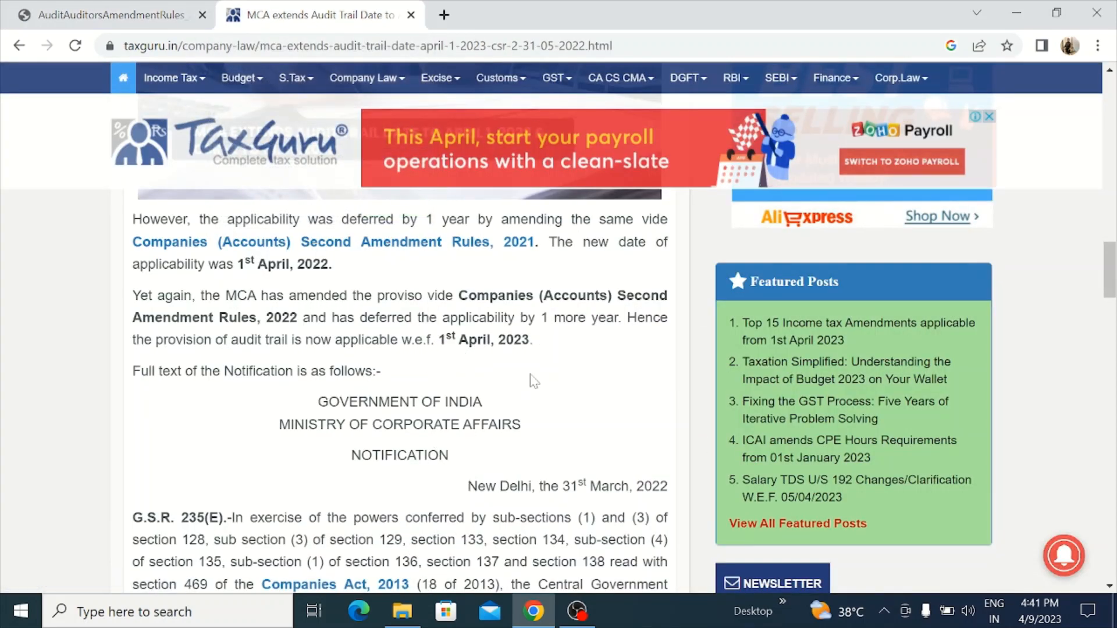
left_click_drag(511, 343, 409, 354)
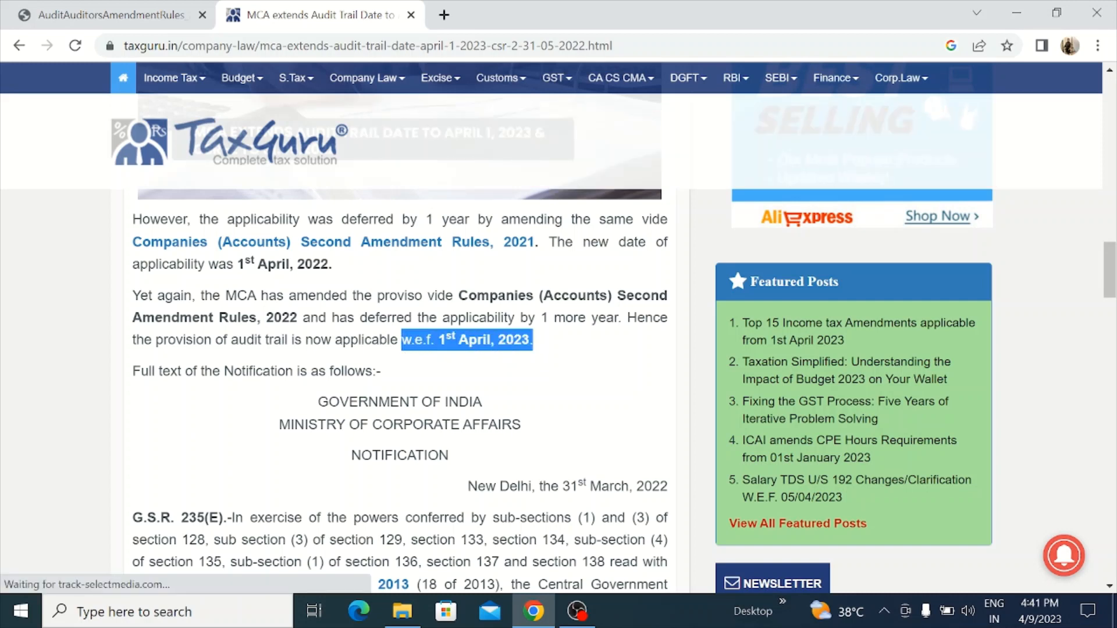
left_click(545, 365)
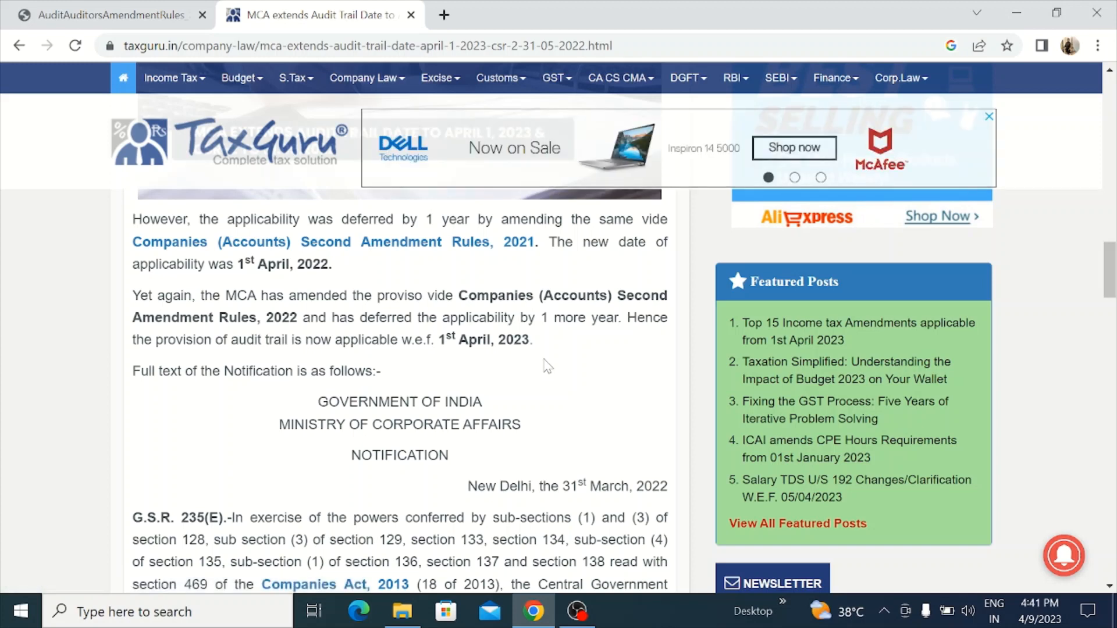
Step: Read clauses (e)–(g) across pages 1–2 of the amendment rules PDF, then return to TaxGuru
left_click(141, 23)
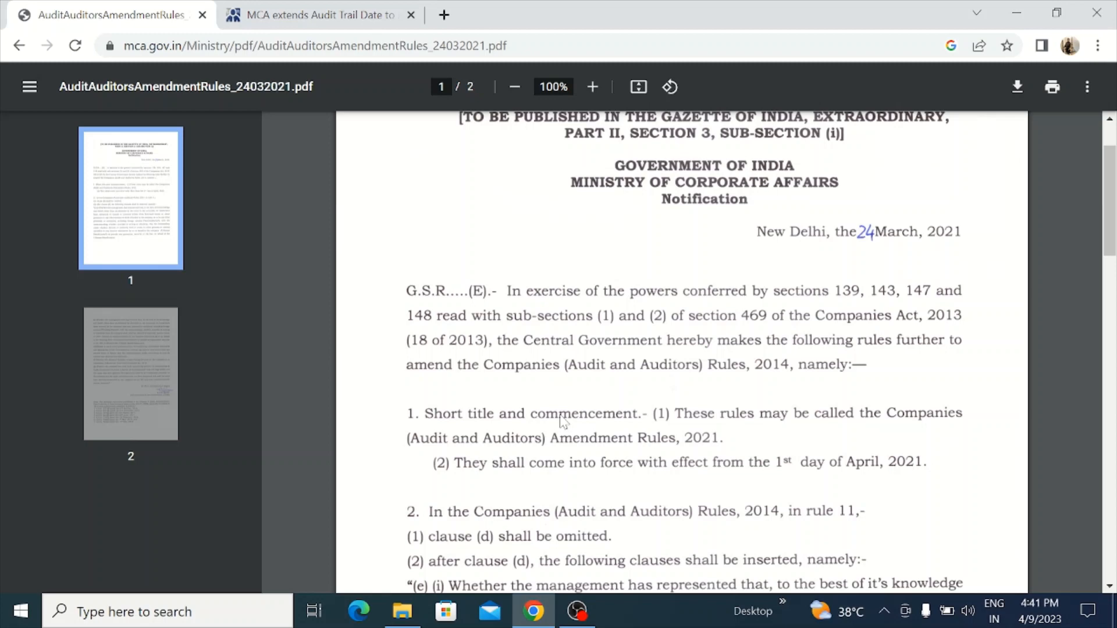
scroll(560, 419, "down", 3)
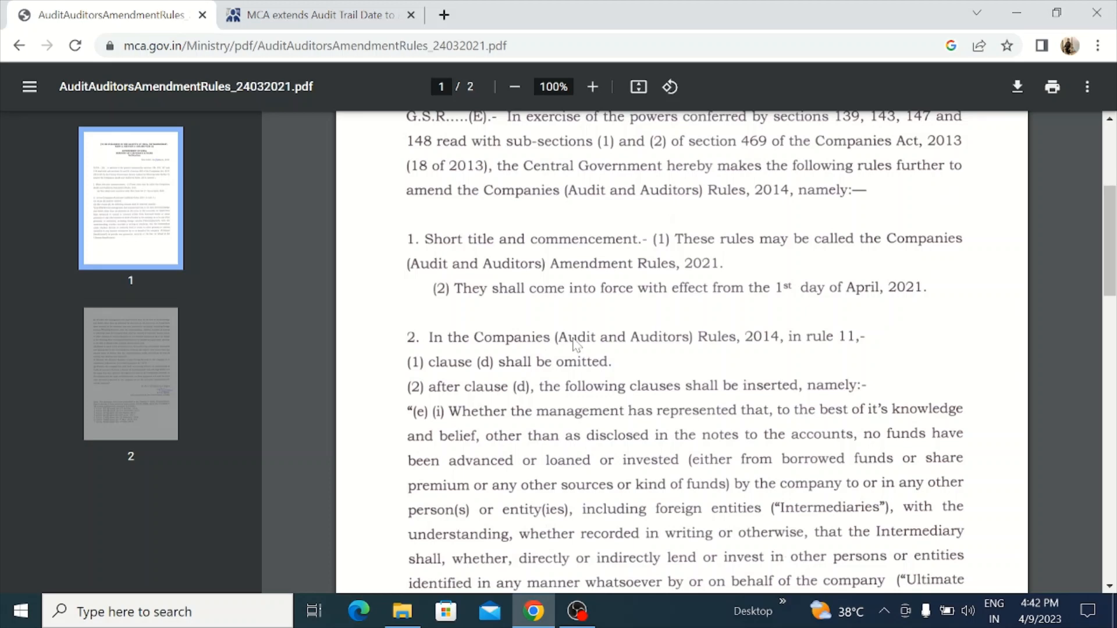
scroll(575, 345, "down", 3)
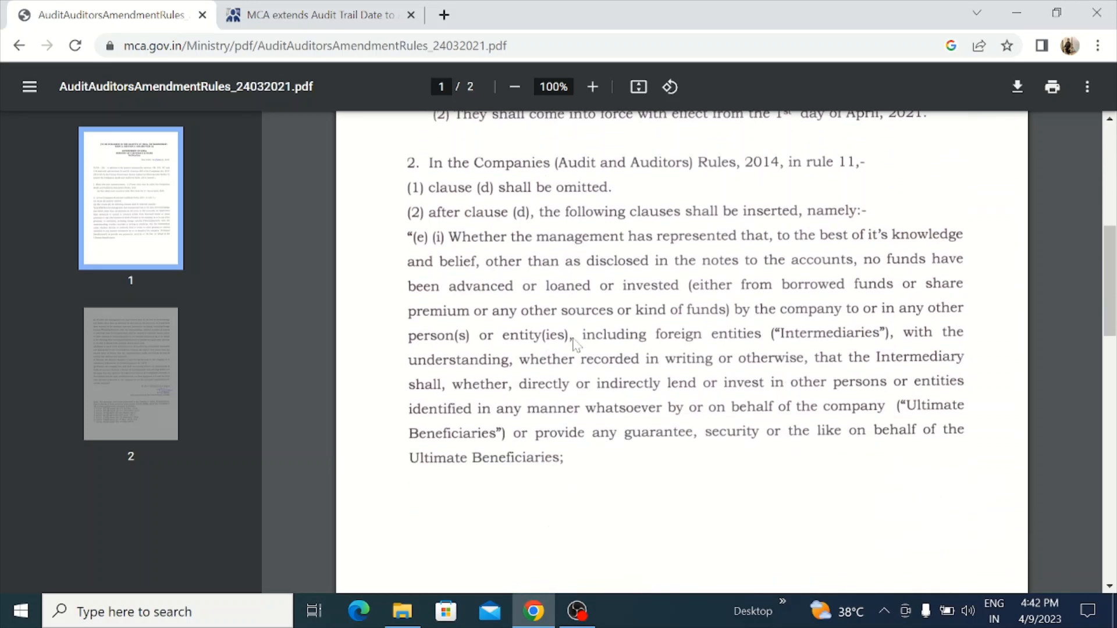
scroll(575, 345, "down", 7)
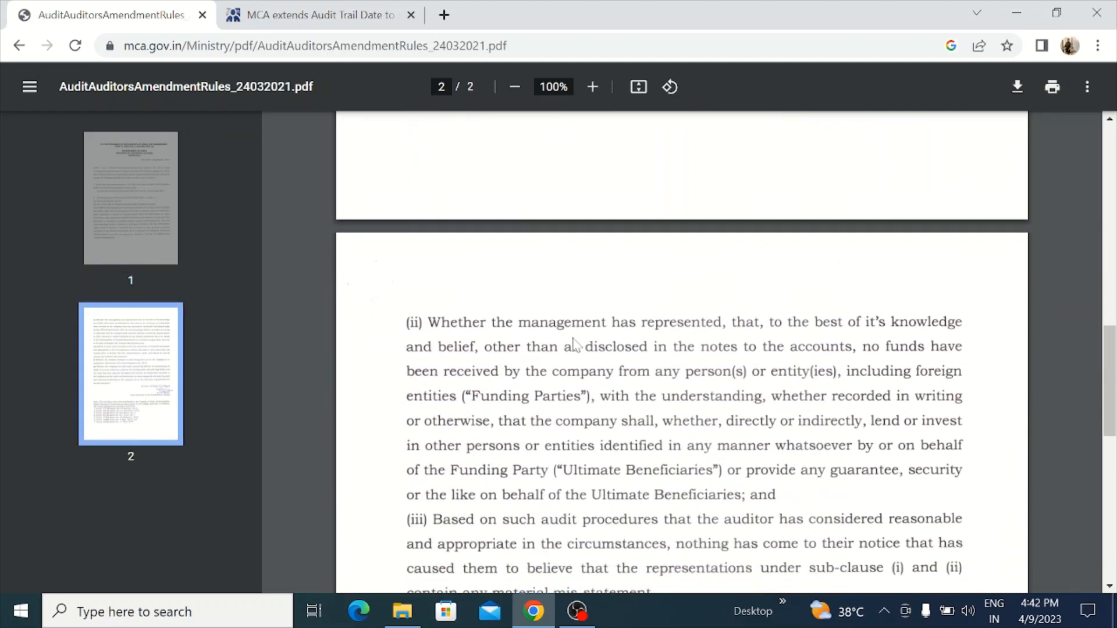
scroll(575, 344, "down", 2)
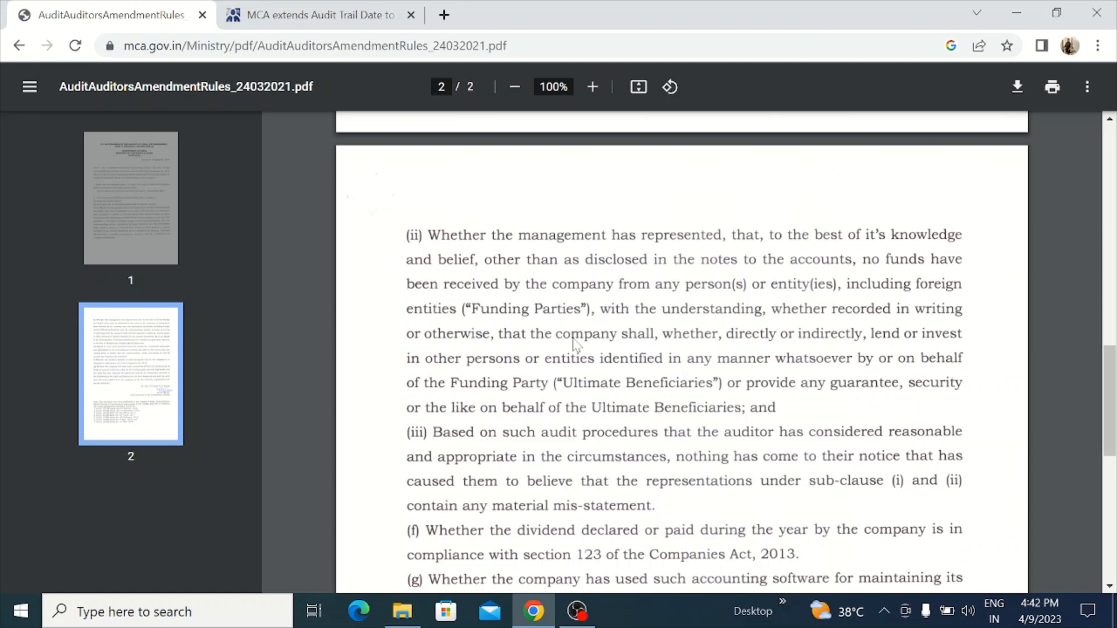
scroll(575, 344, "down", 3)
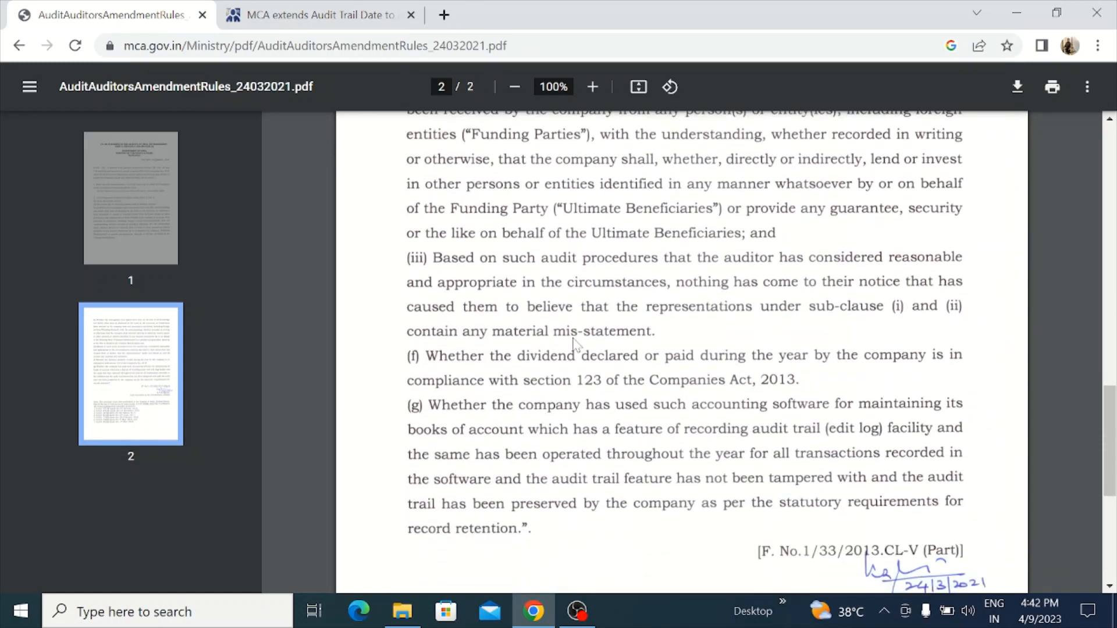
scroll(575, 345, "up", 11)
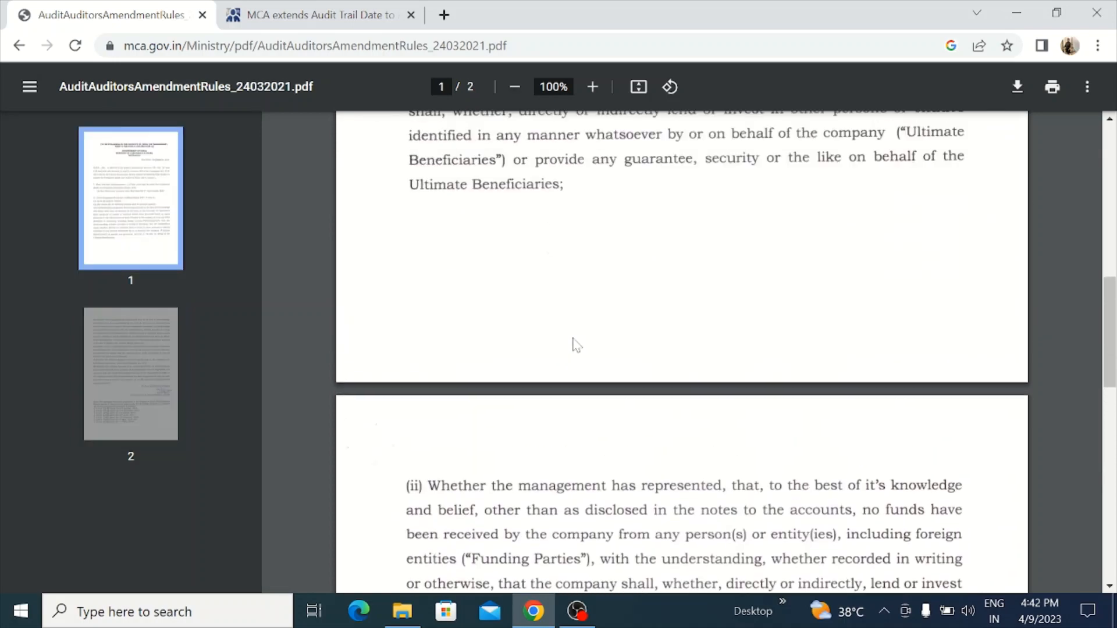
scroll(575, 344, "up", 3)
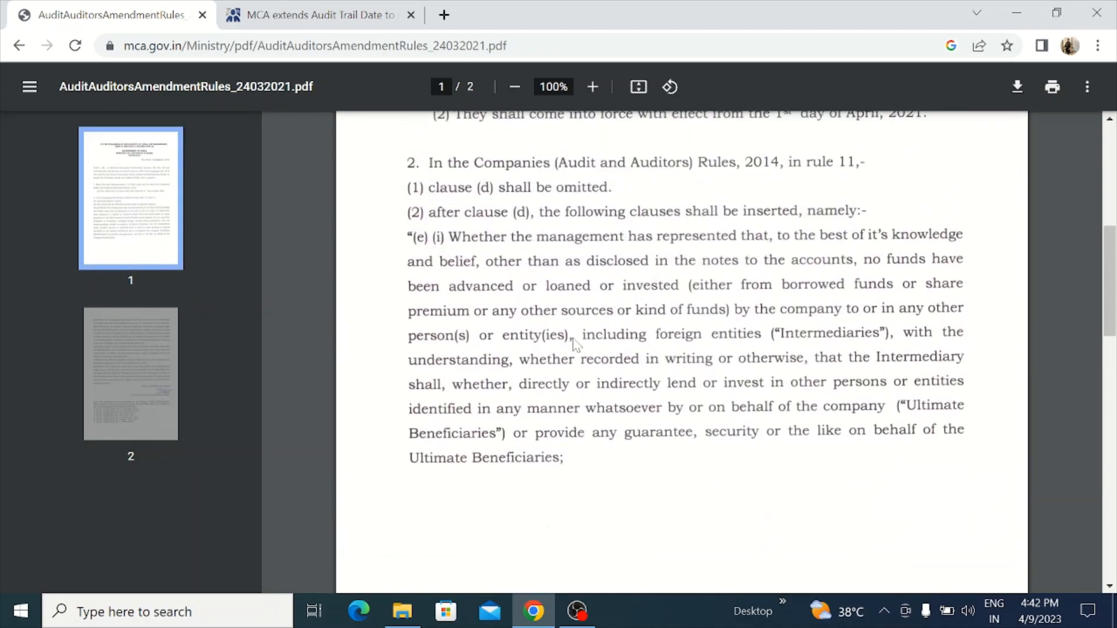
scroll(575, 344, "up", 3)
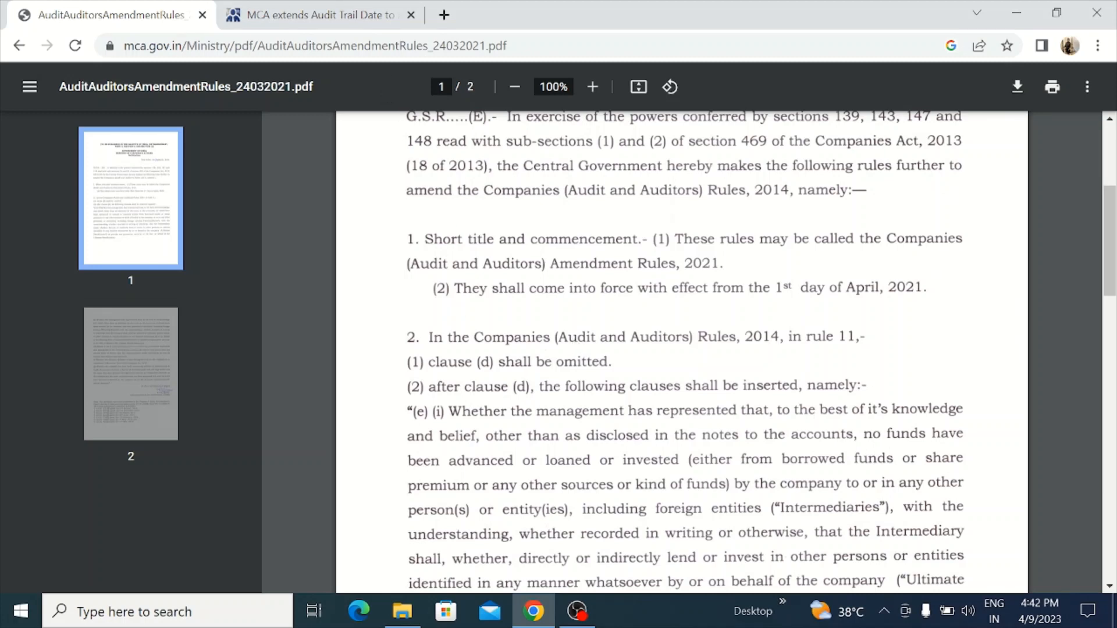
left_click(356, 16)
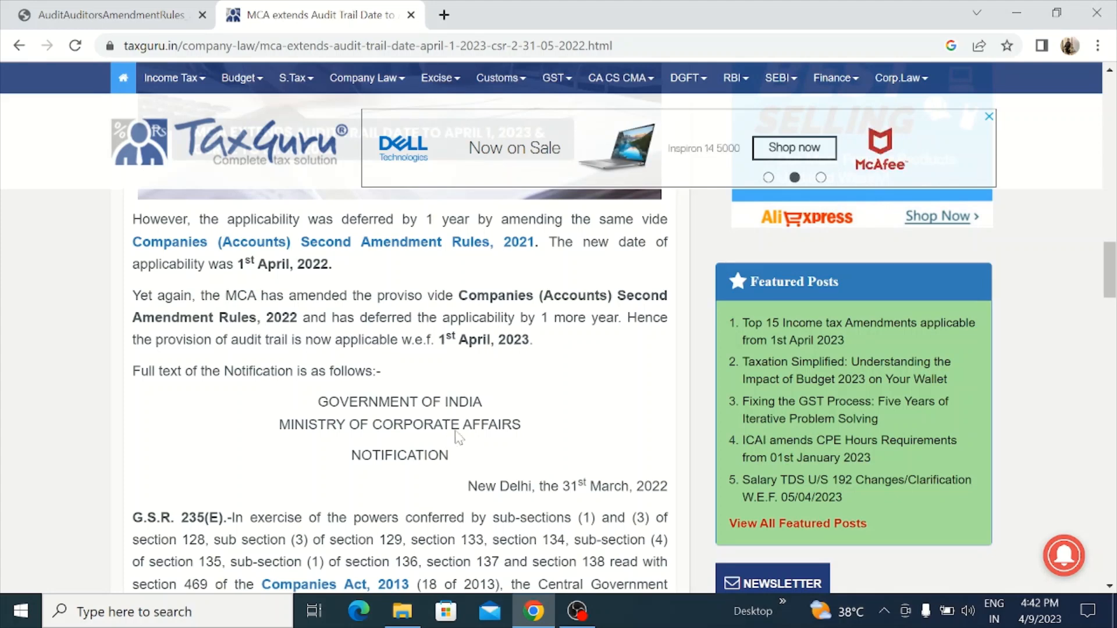
Step: Read the TaxGuru article's Short title and rule 2 text, then go back to the PDF
scroll(442, 413, "down", 1)
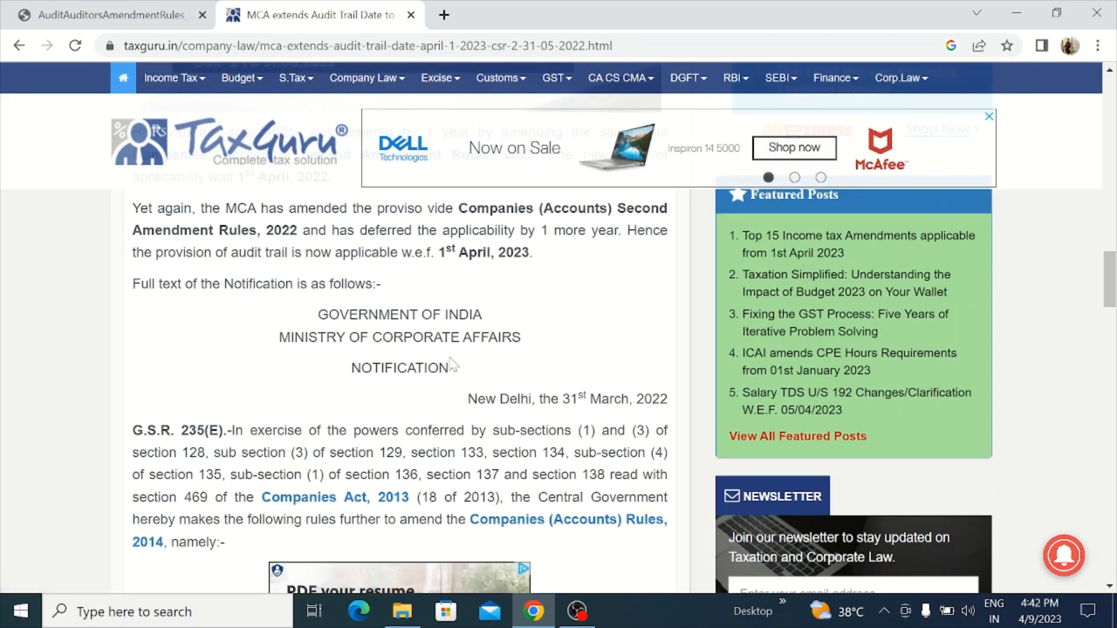
scroll(453, 363, "down", 1)
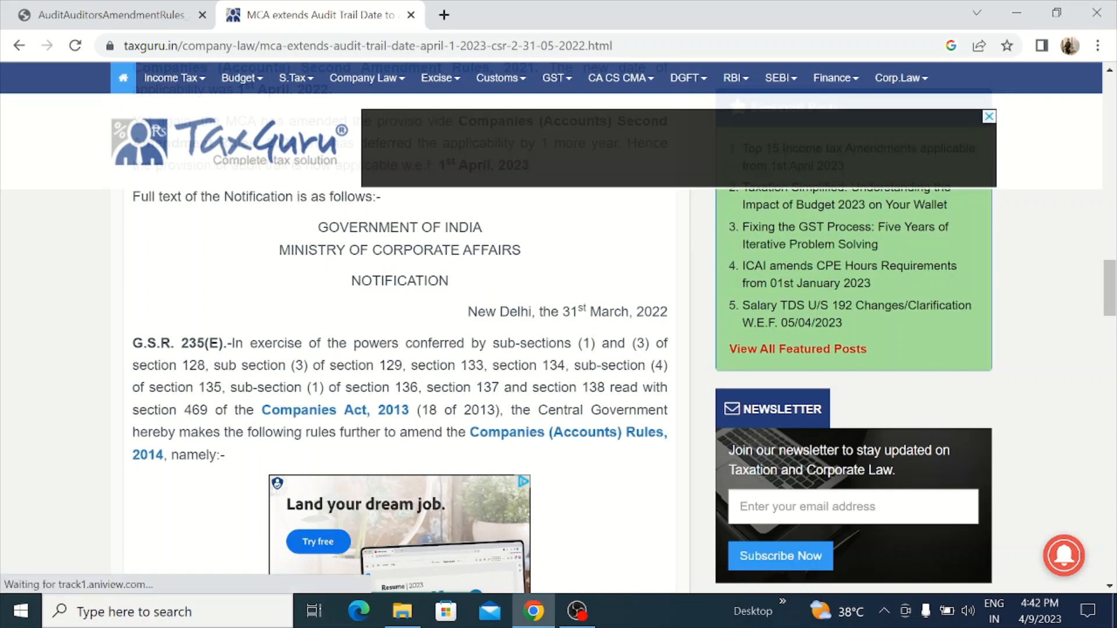
scroll(334, 389, "down", 9)
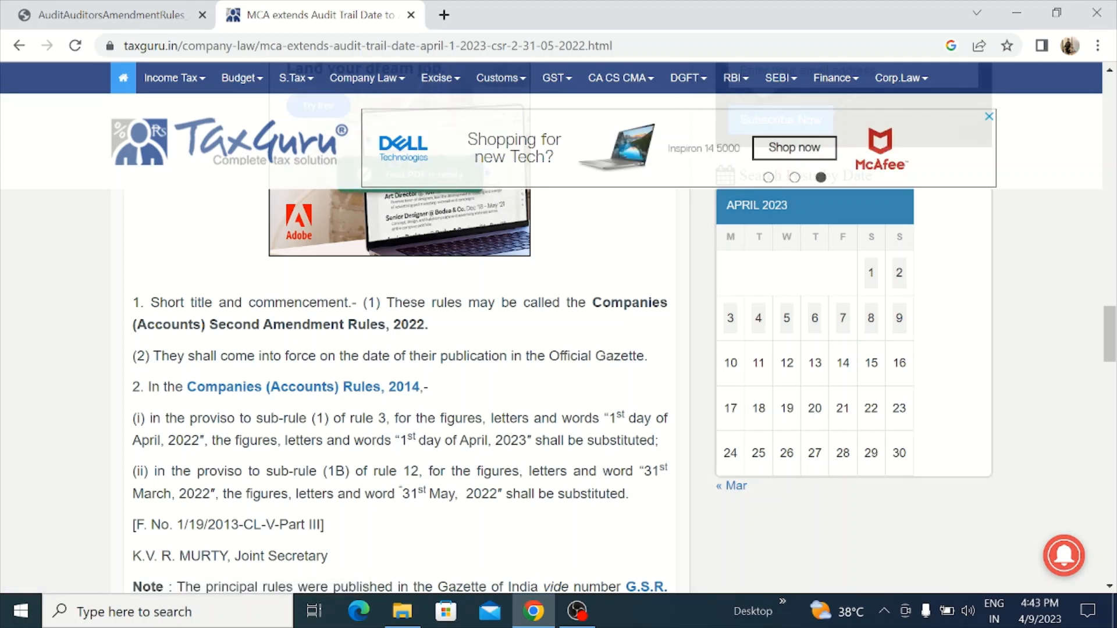
left_click(131, 16)
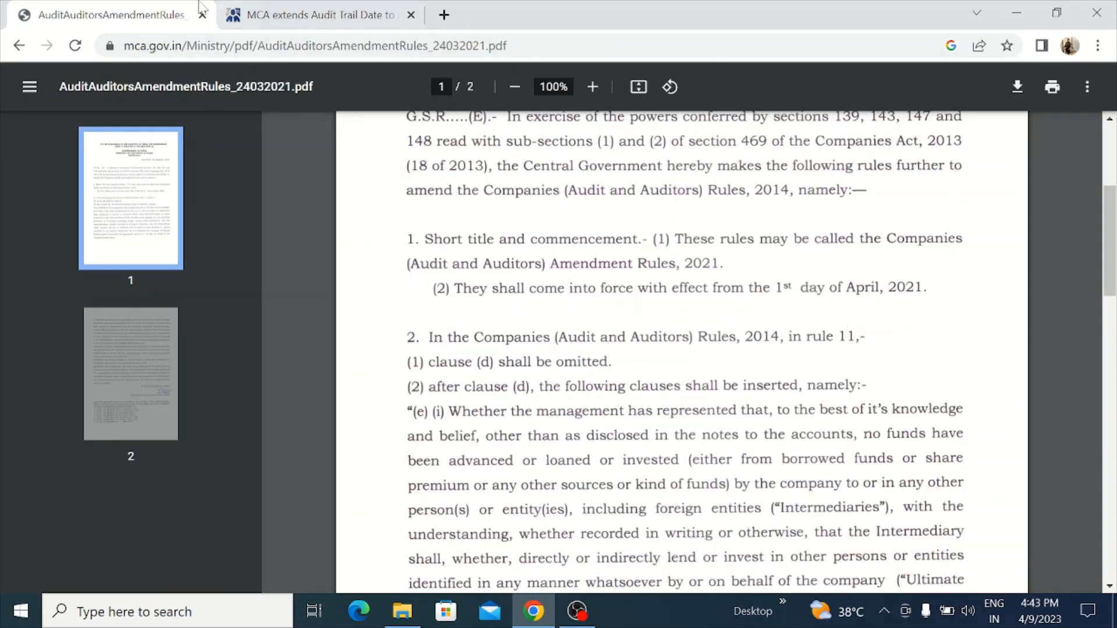
Step: Compare the PDF with TaxGuru's Companies (Accounts) Rules amendments substituting 1 April 2023 and 31 May 2022
left_click(264, 15)
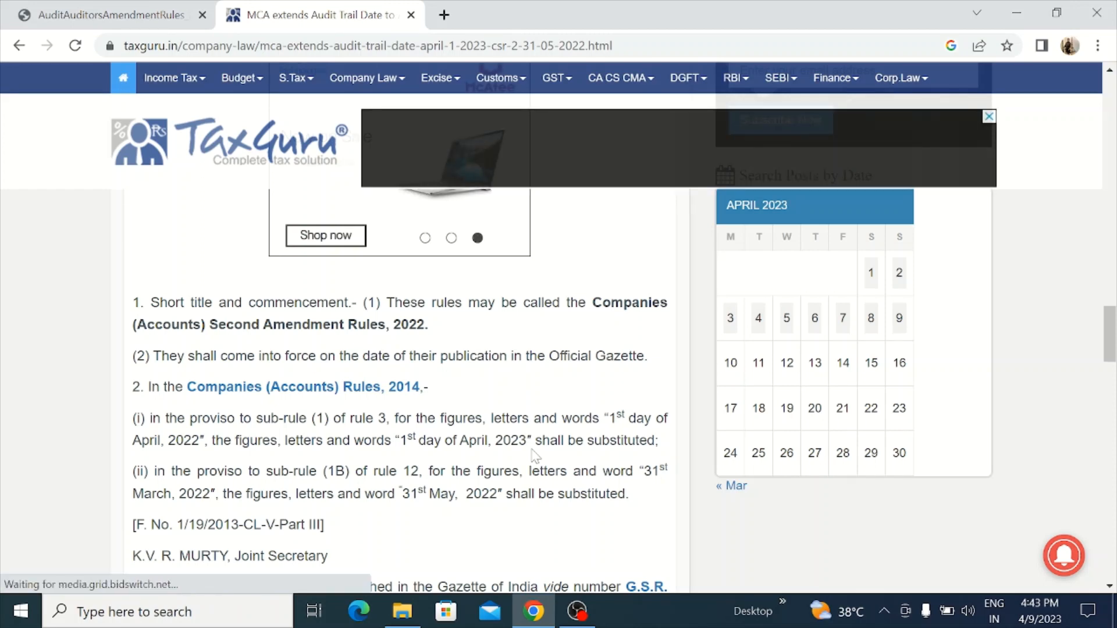
scroll(535, 456, "down", 3)
mouse_move(531, 458)
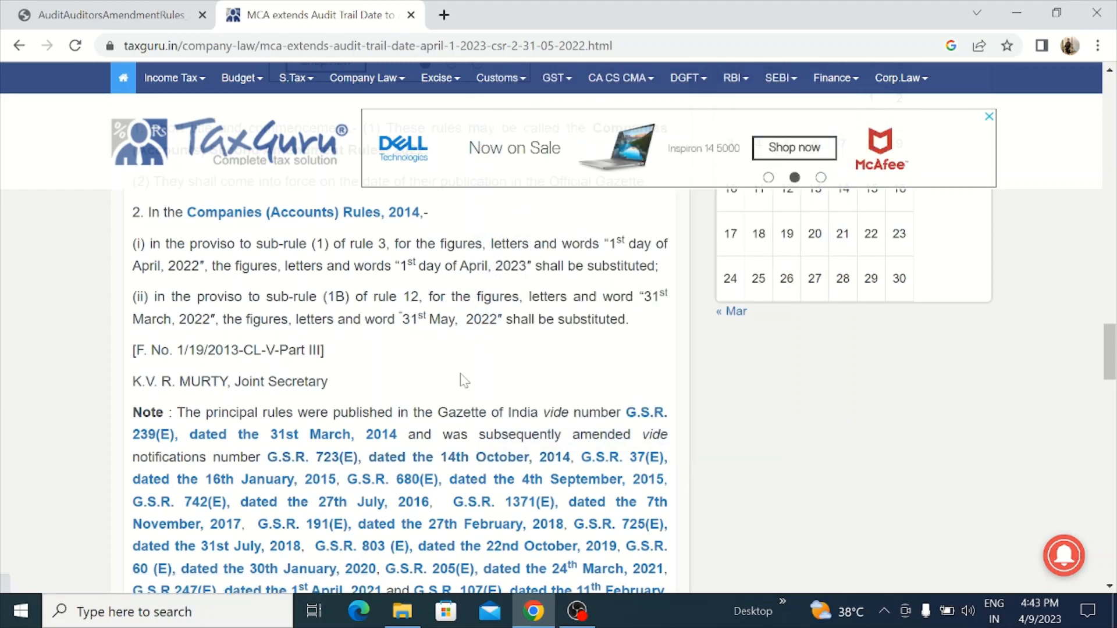
left_click(110, 14)
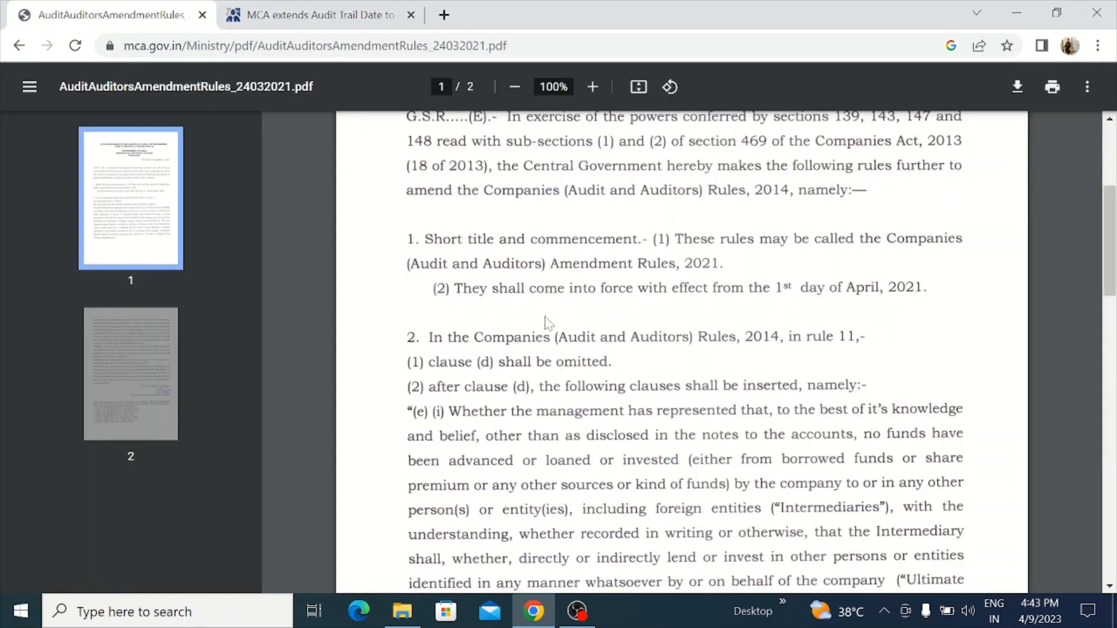
scroll(544, 323, "up", 1)
scroll(520, 347, "up", 3)
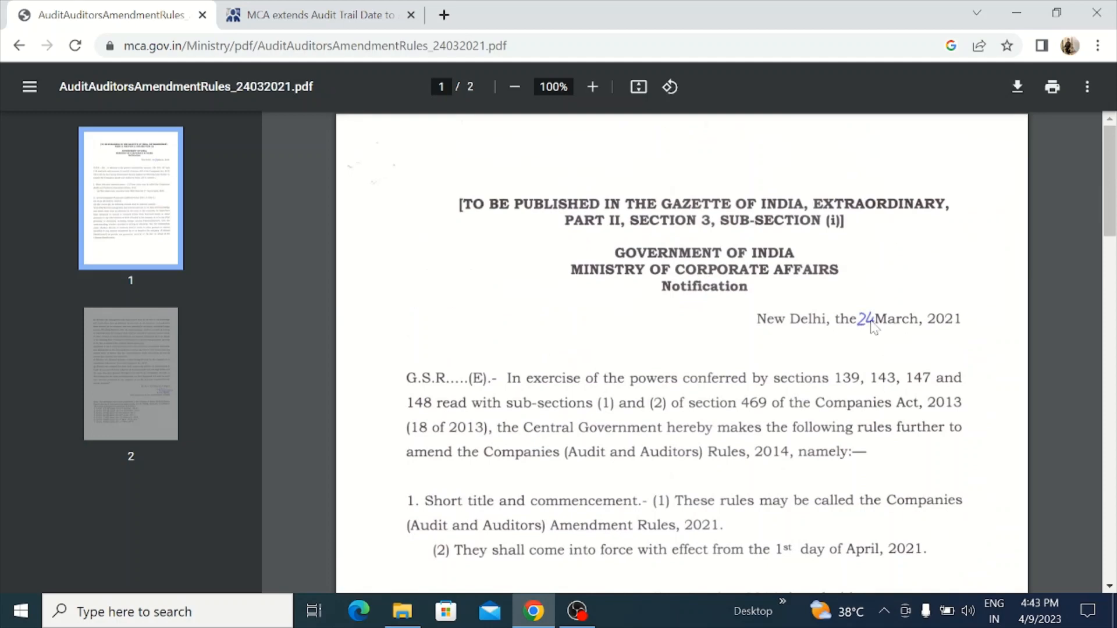
scroll(818, 378, "down", 1)
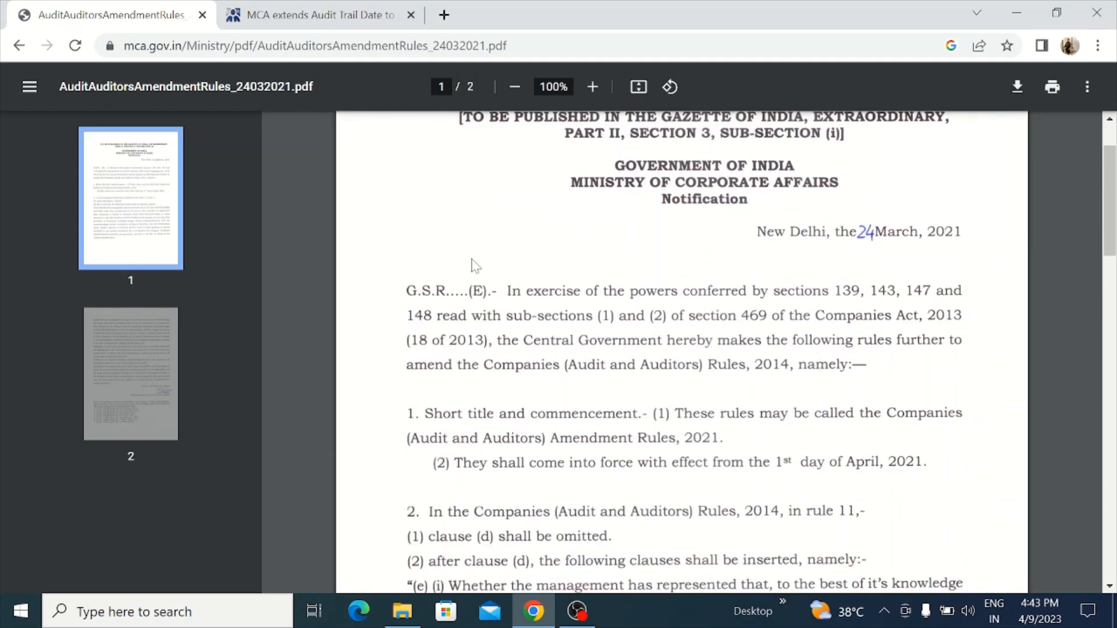
left_click(301, 15)
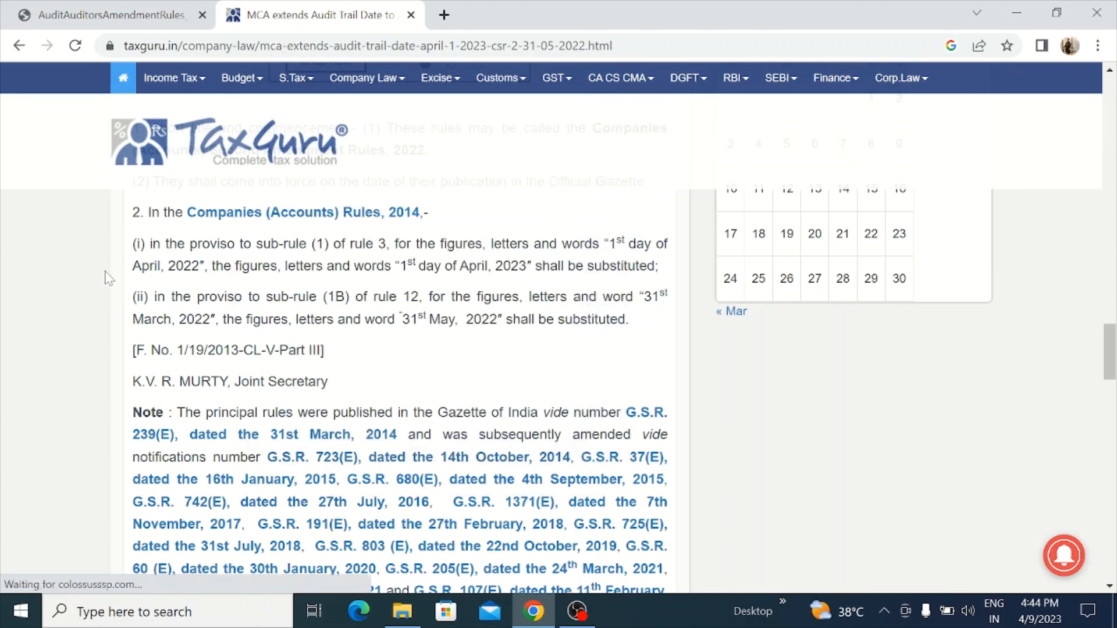
Step: Flip repeatedly between the amendment rules PDF and the TaxGuru article to compare them
left_click(106, 15)
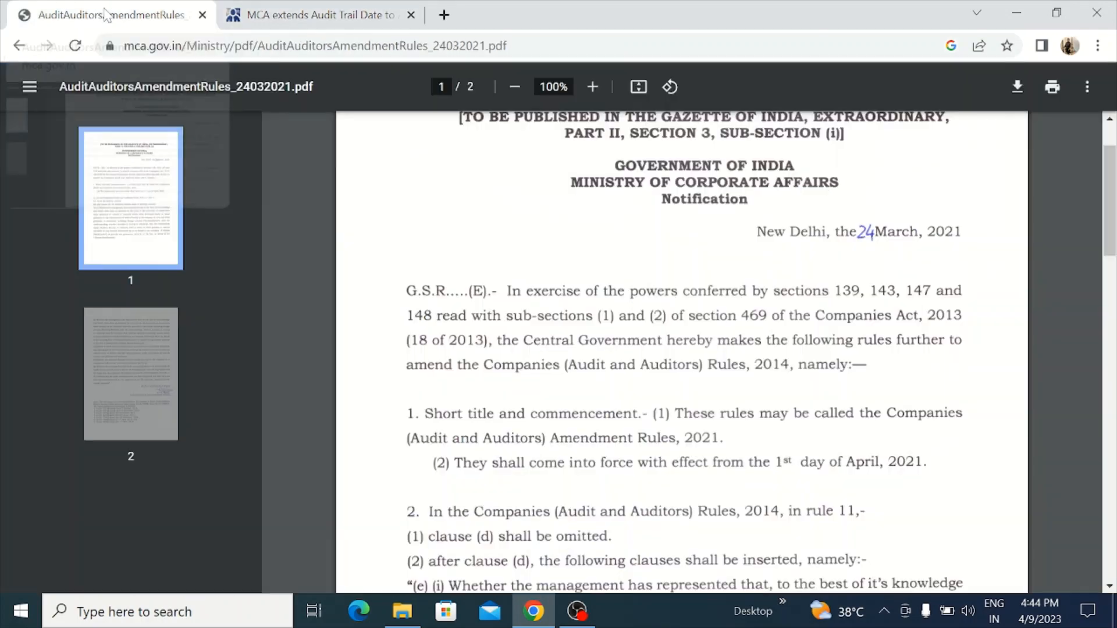
left_click(337, 11)
left_click(117, 14)
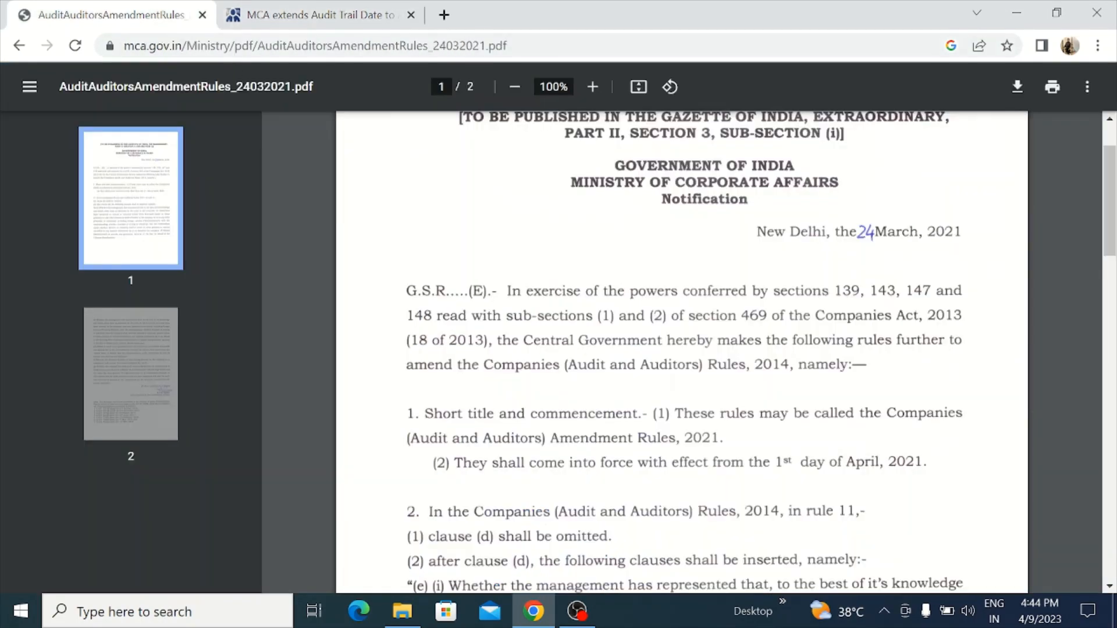
left_click(301, 7)
mouse_move(336, 466)
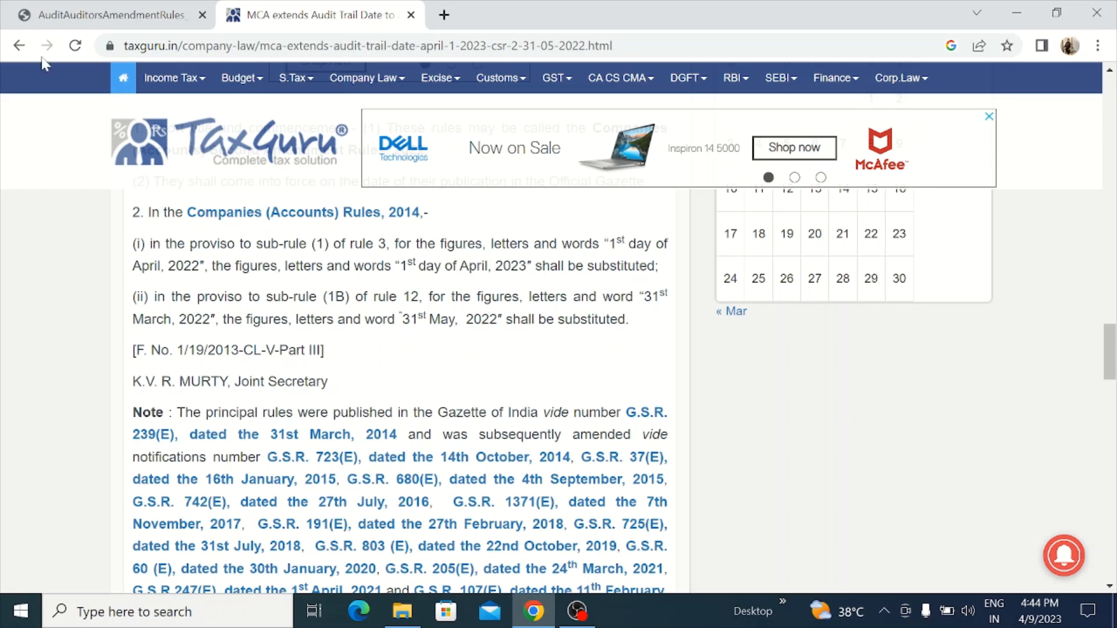
left_click(97, 13)
left_click(303, 19)
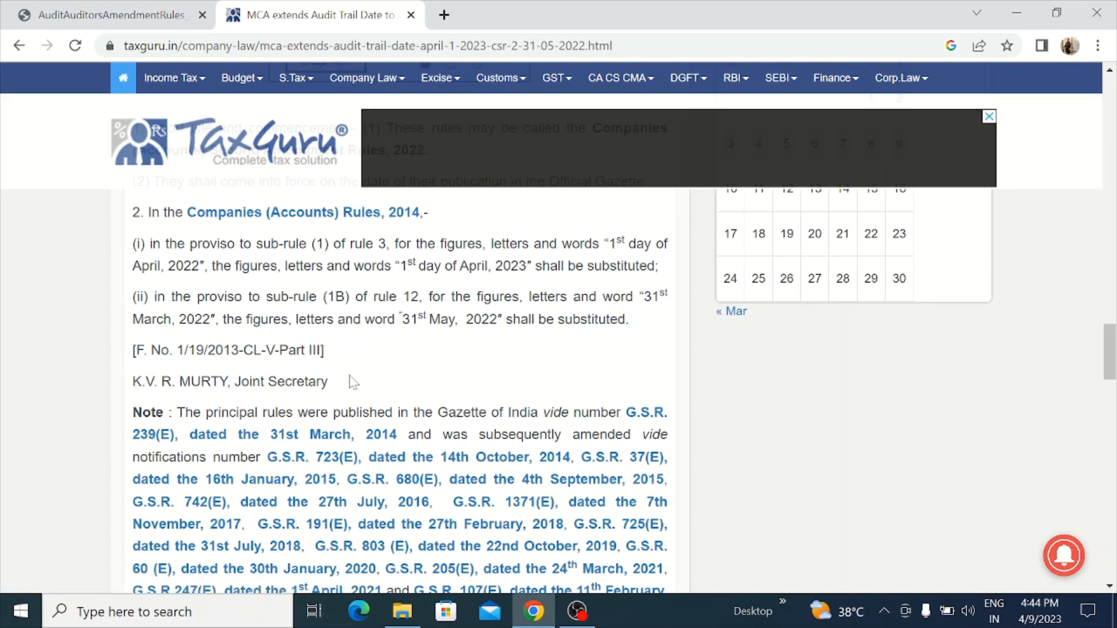
left_click(105, 8)
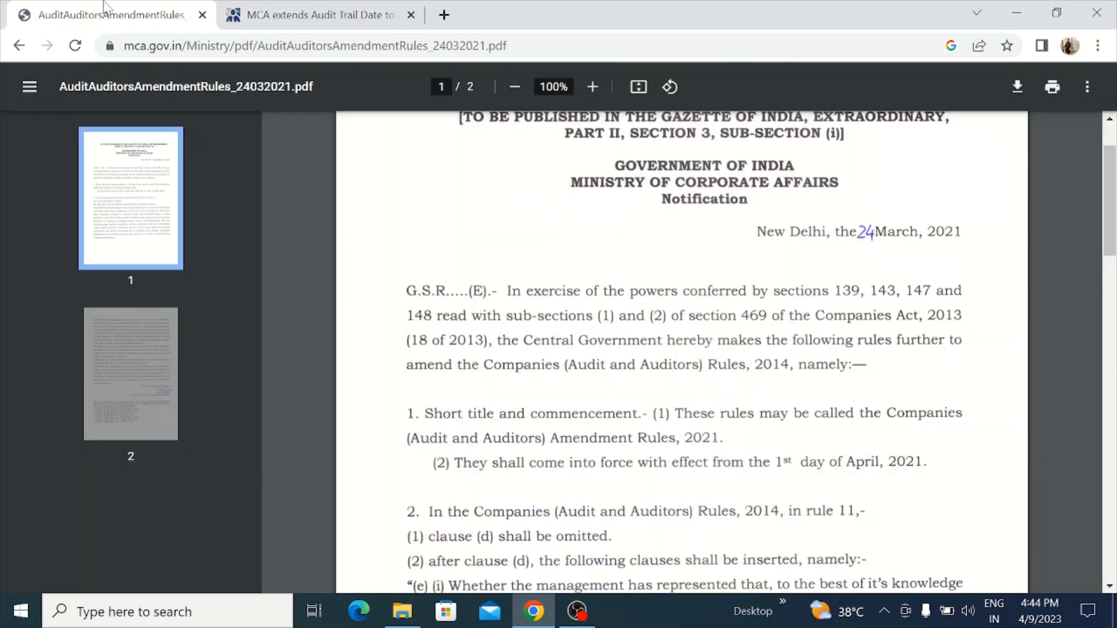
left_click(291, 7)
Step: Return to the amendment rules PDF and minimize Chrome to the desktop
left_click(117, 11)
left_click(1014, 6)
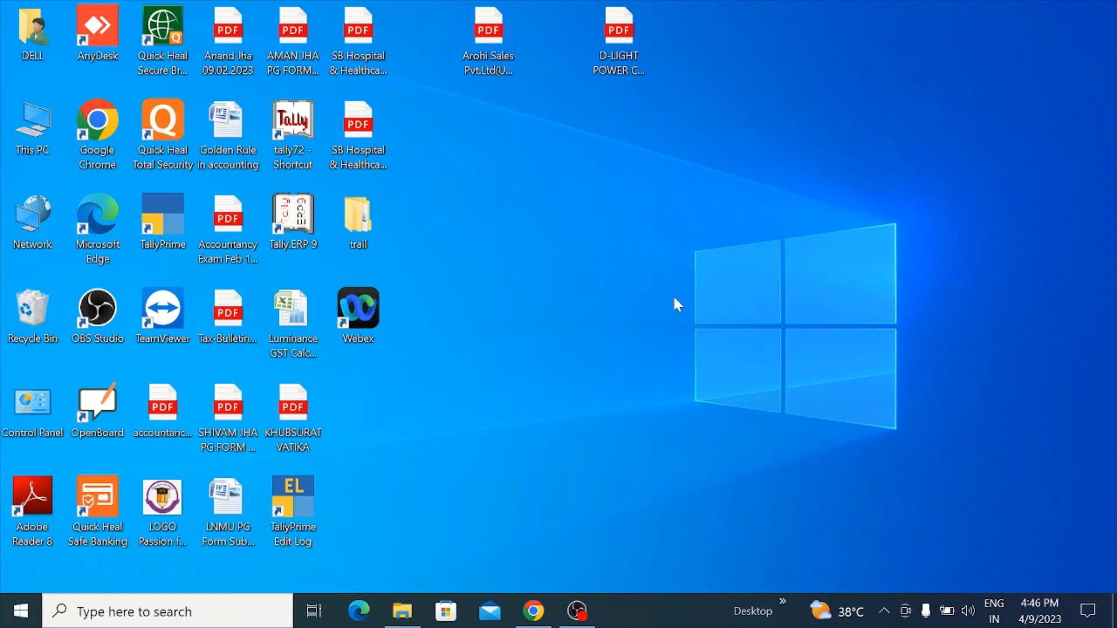
Step: Restore Chrome from the taskbar, back on the amendment rules PDF
left_click(537, 614)
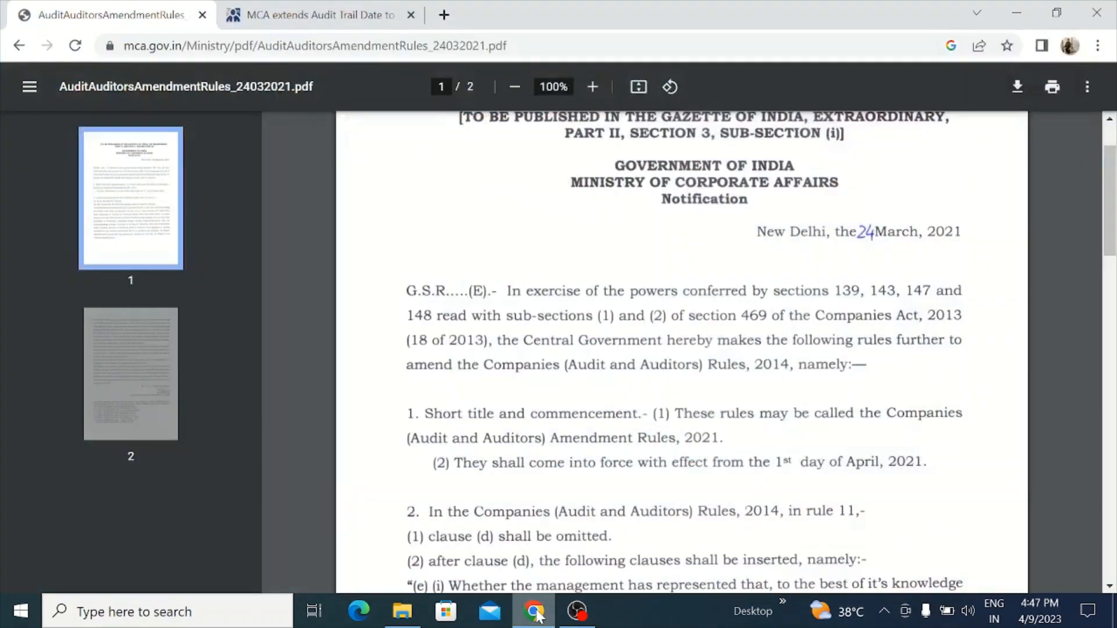
Step: Open a new blank tab beside the PDF and TaxGuru tabs
left_click(449, 14)
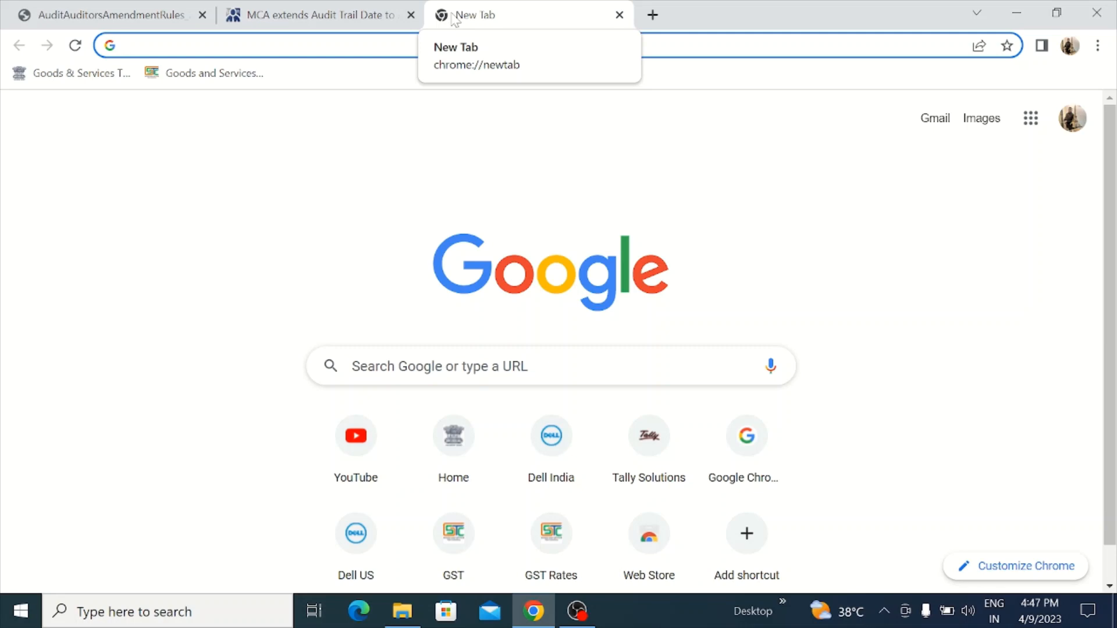
type("WWW.TTALLY")
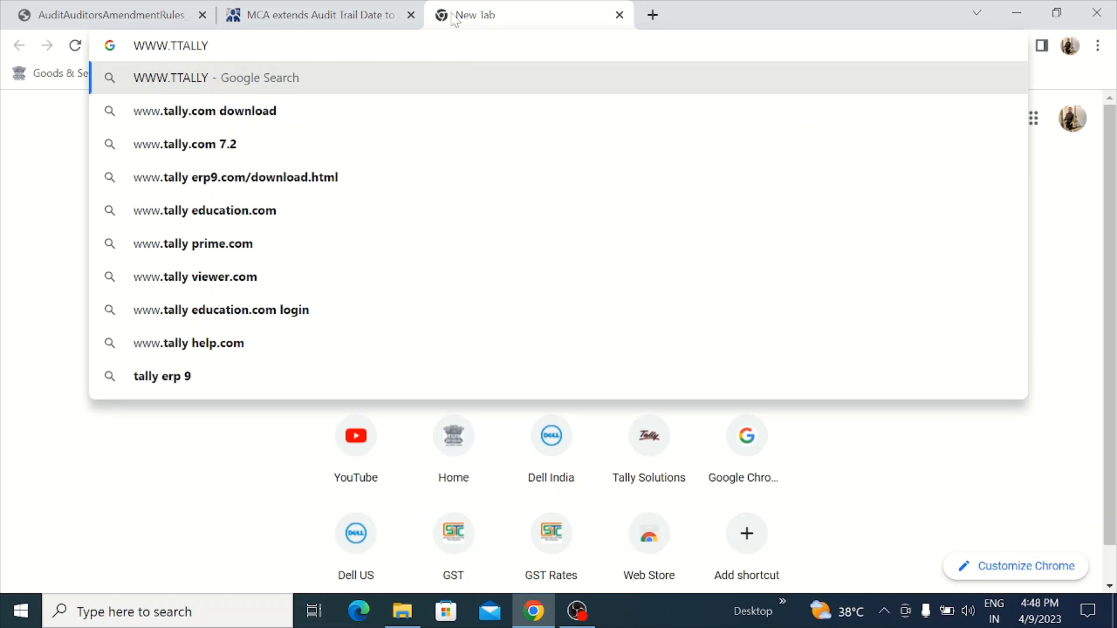
key("BackSpace")
key("BackSpace")
key("BackSpace")
key("BackSpace")
key("BackSpace")
type("A")
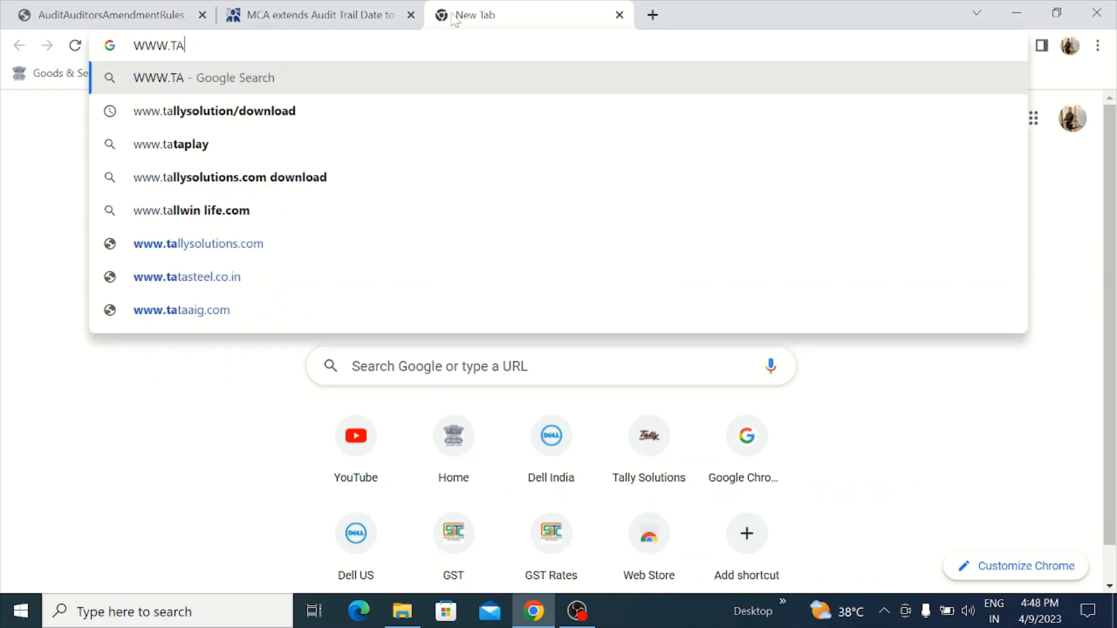
type("LLY")
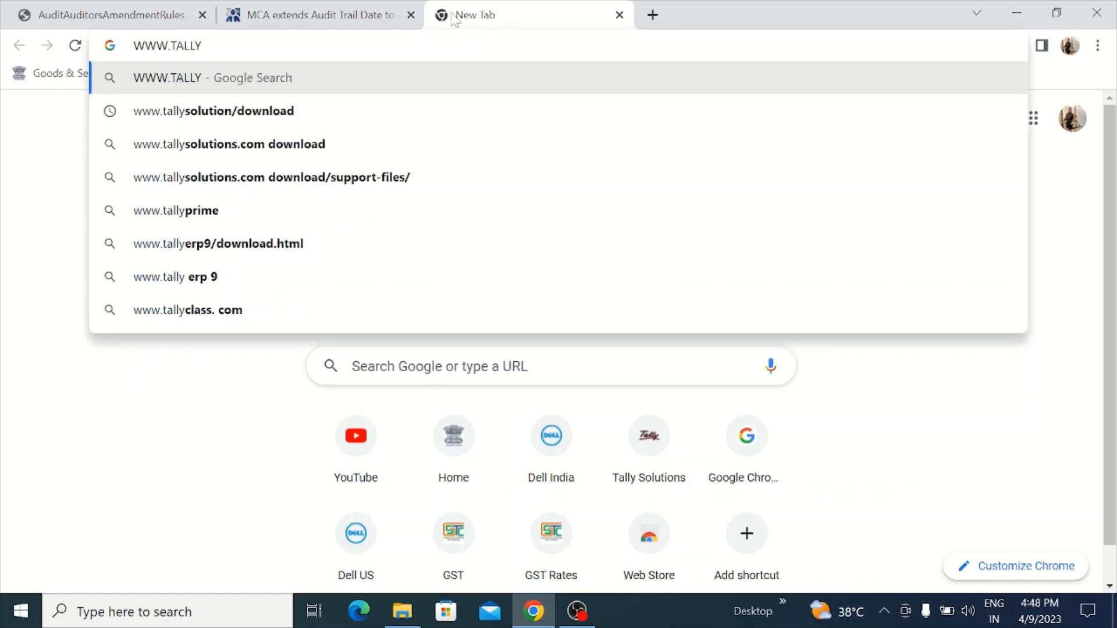
key("Down")
key("Return")
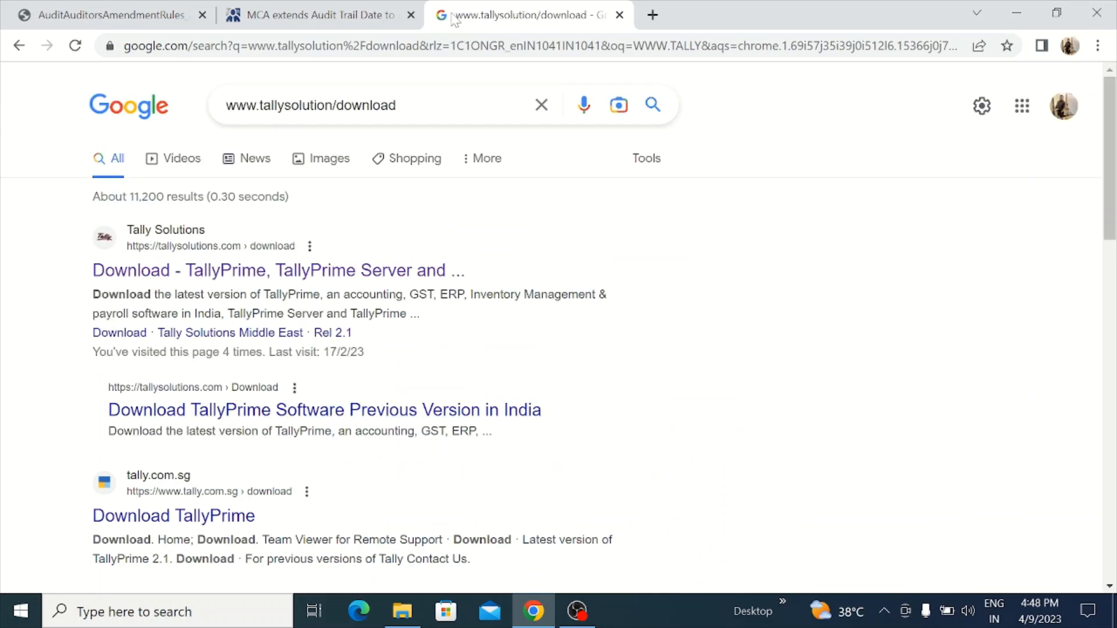
Step: Open the 'Download - TallyPrime, TallyPrime Server and …' result for the Tally download page
left_click(155, 279)
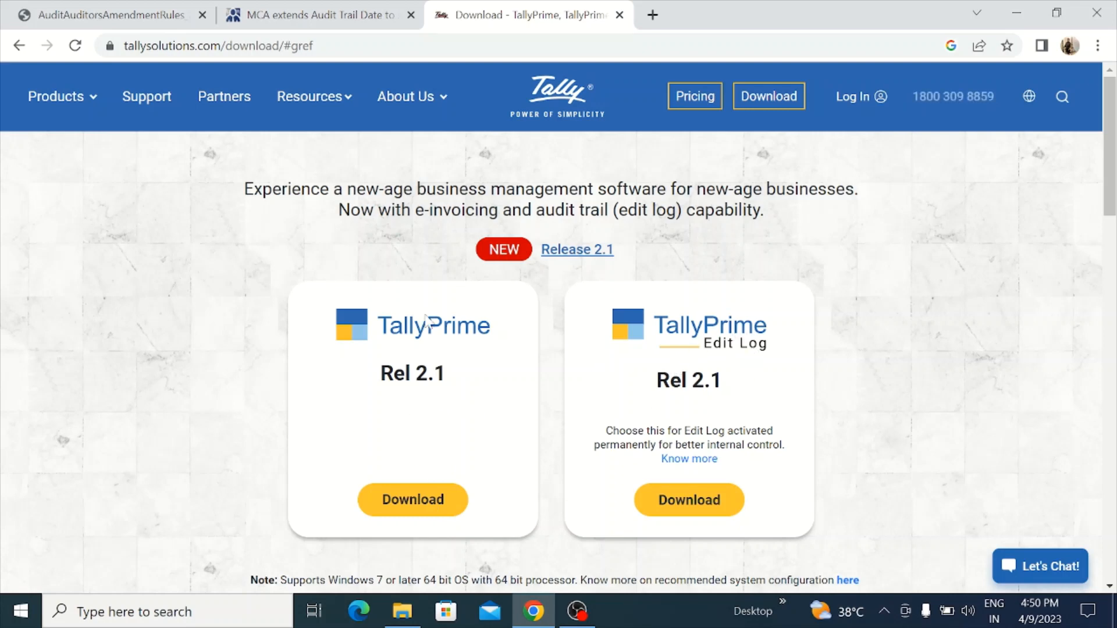
Step: Minimize Chrome, launch Tally.ERP 9 from the desktop, then quit it
left_click(1016, 13)
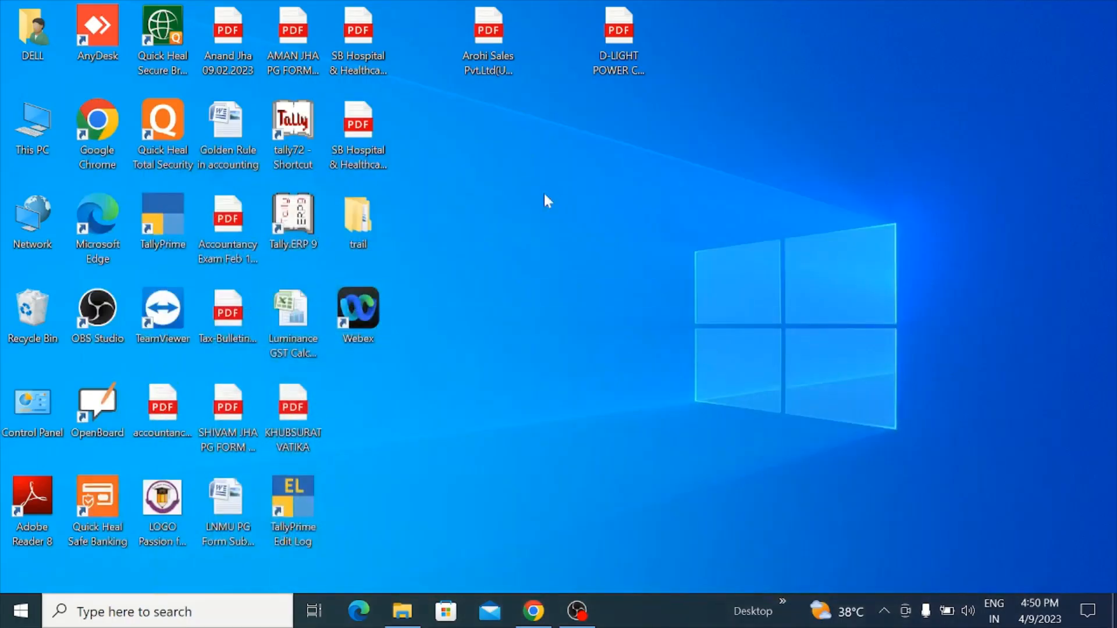
double_click(302, 224)
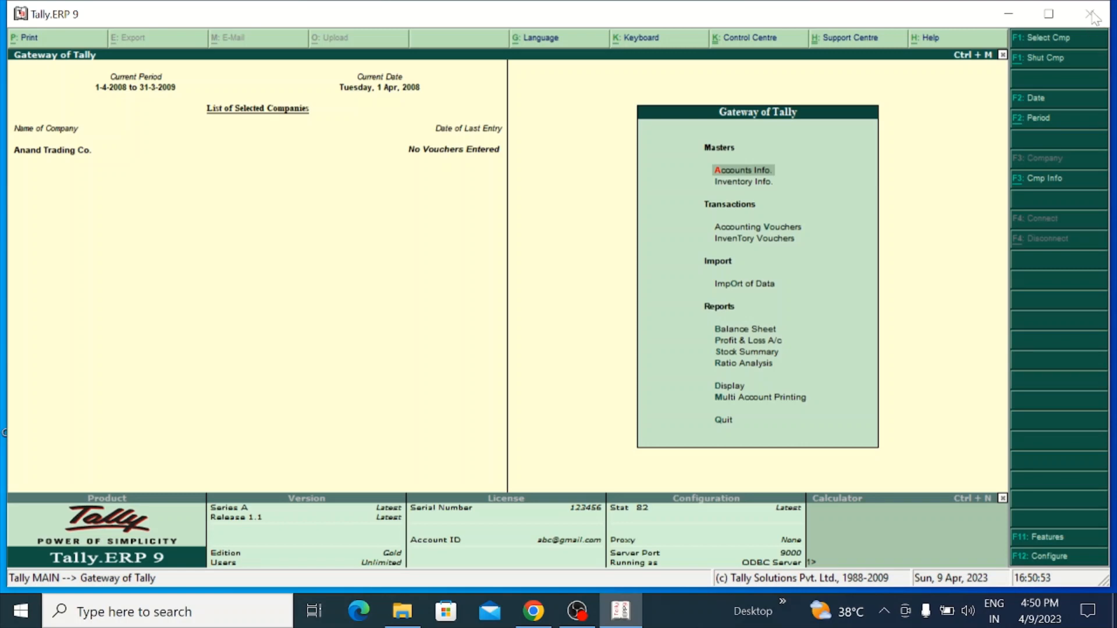
key("Escape")
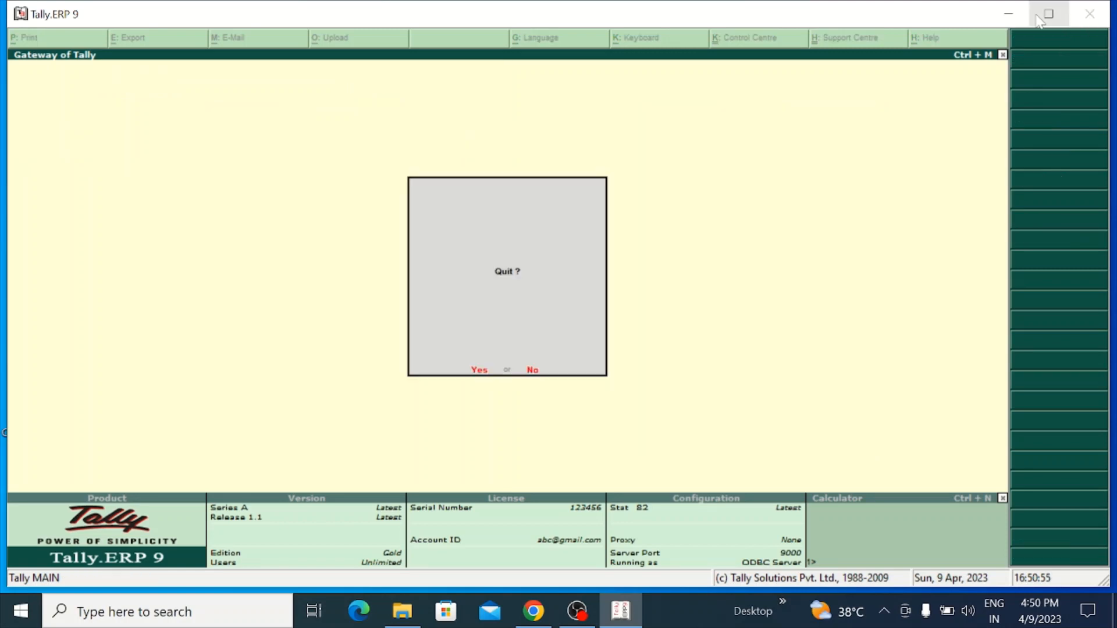
key("Return")
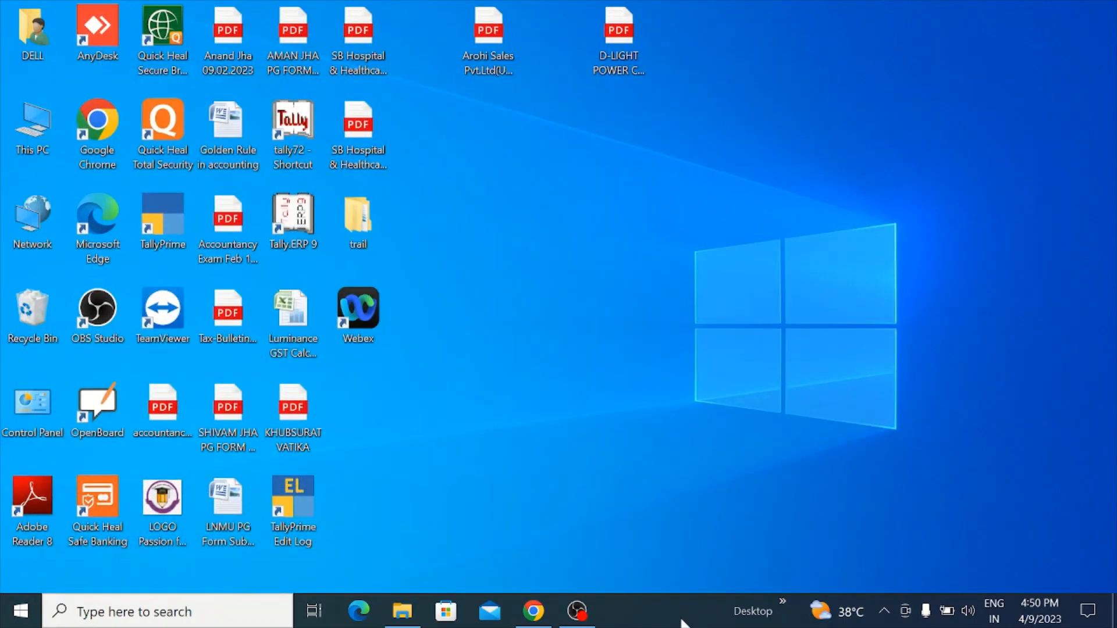
Step: Restore Chrome showing the TallyPrime and TallyPrime Edit Log Rel 2.1 download page
left_click(534, 618)
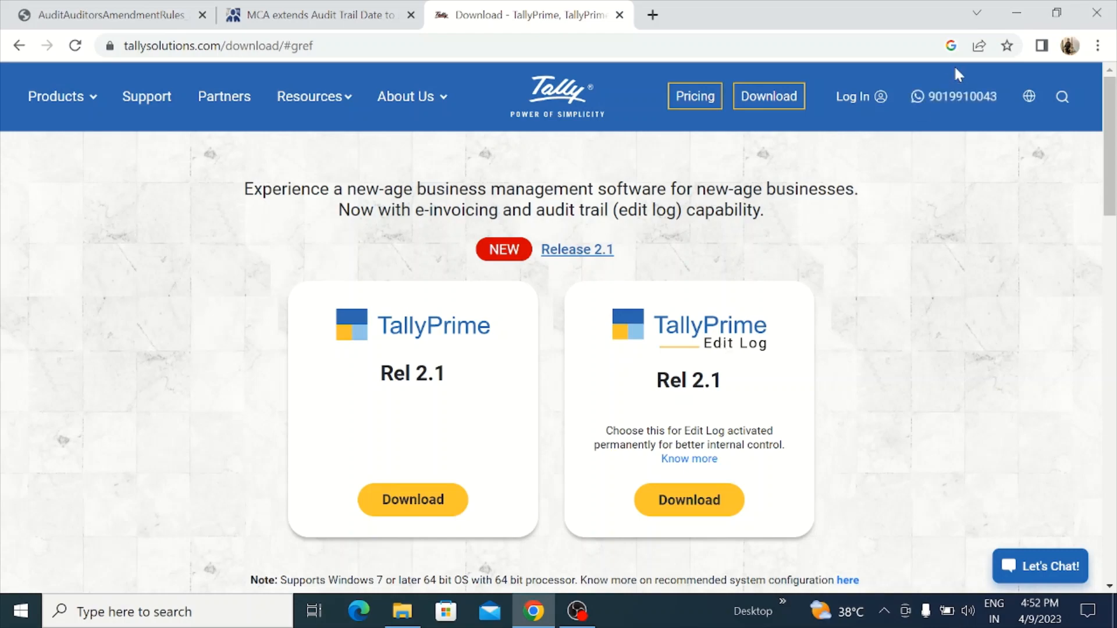
Step: Minimize Chrome, launch TallyPrime from the desktop, then minimize it to the taskbar
left_click(1013, 7)
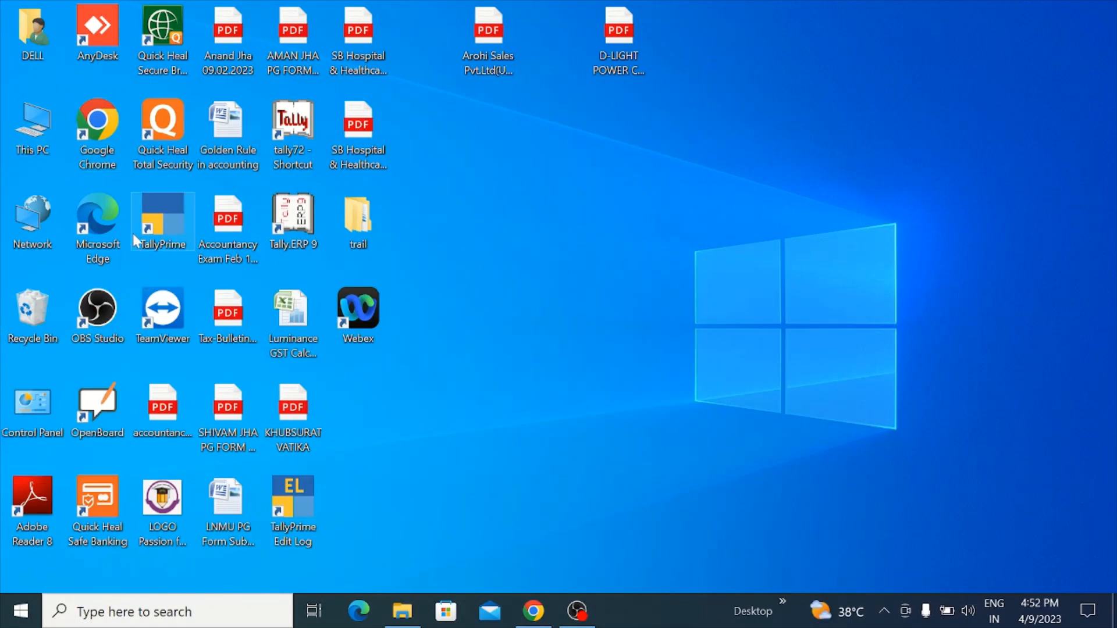
double_click(169, 221)
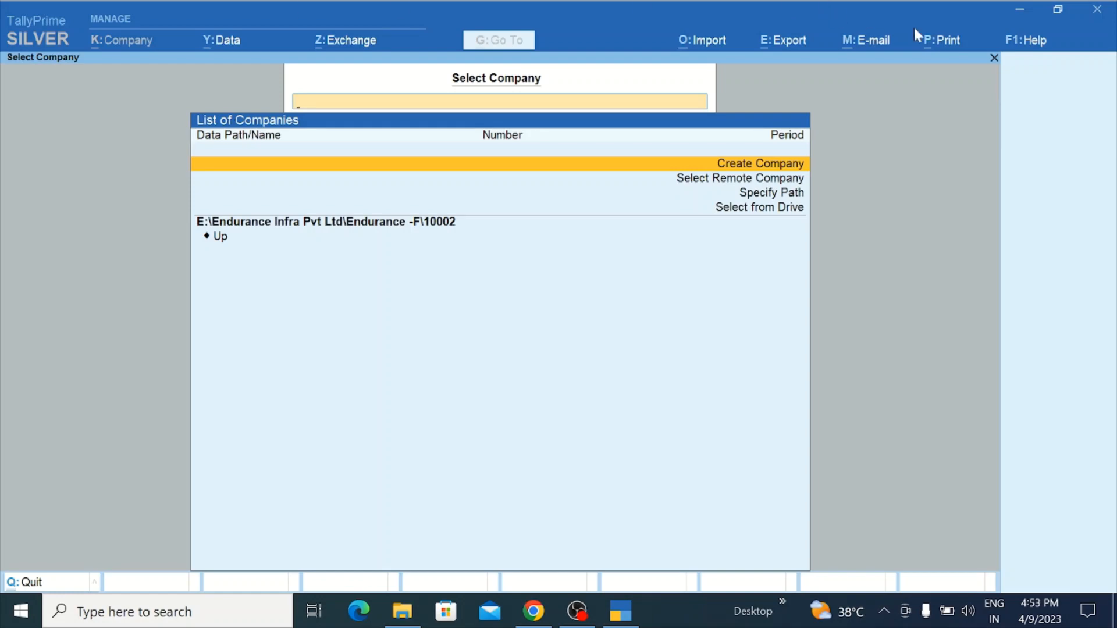
left_click(1020, 9)
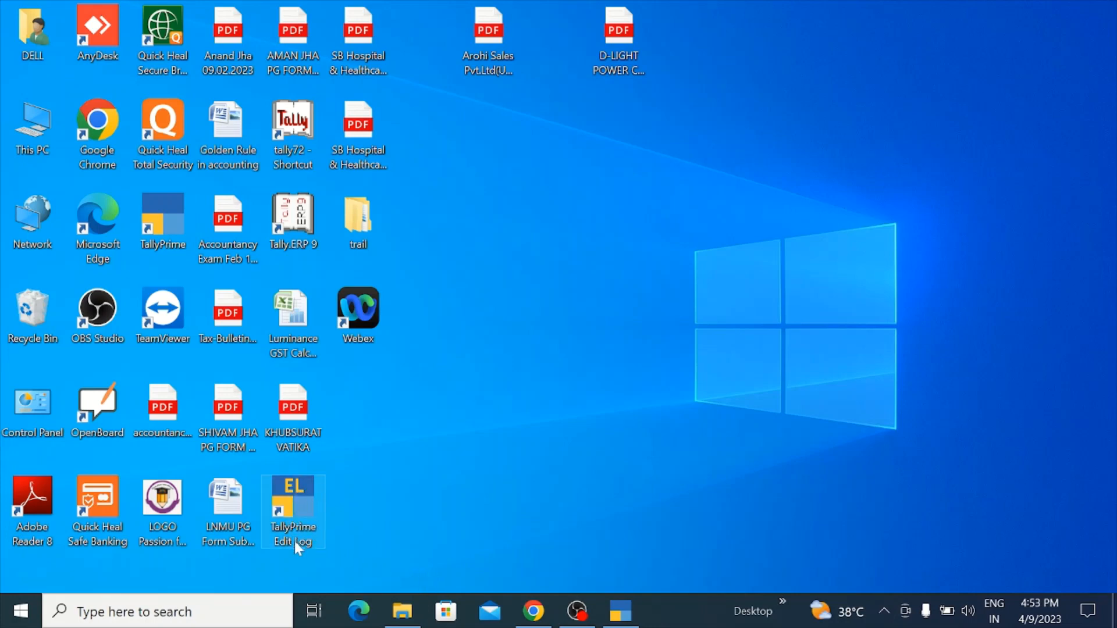
Step: Launch TallyPrime Edit Log and choose Create Company from the Select Company list
double_click(295, 487)
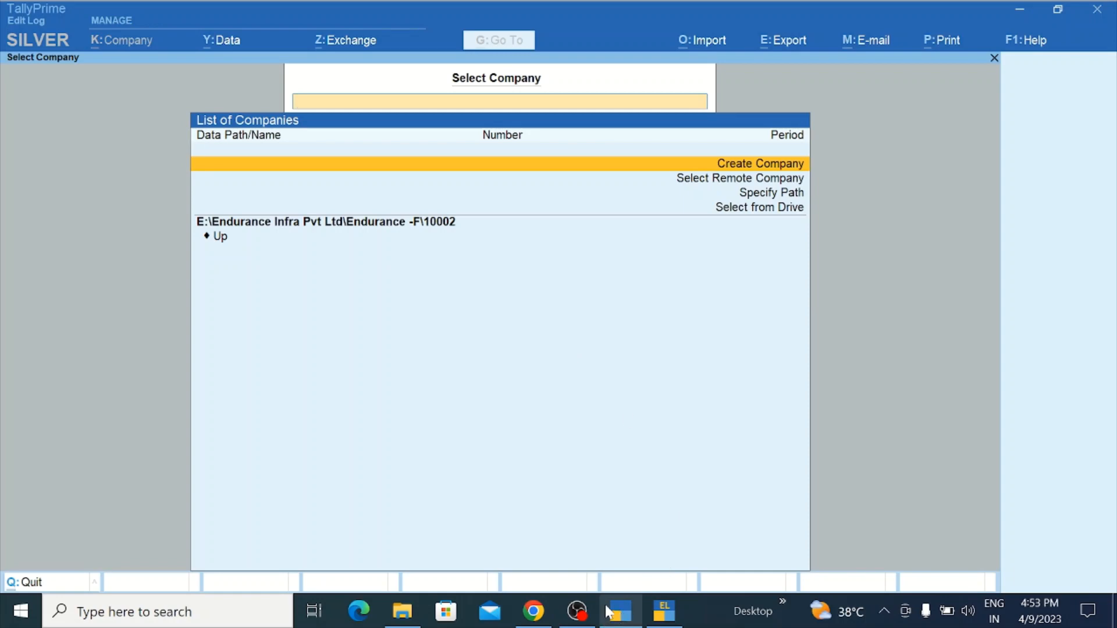
mouse_move(625, 618)
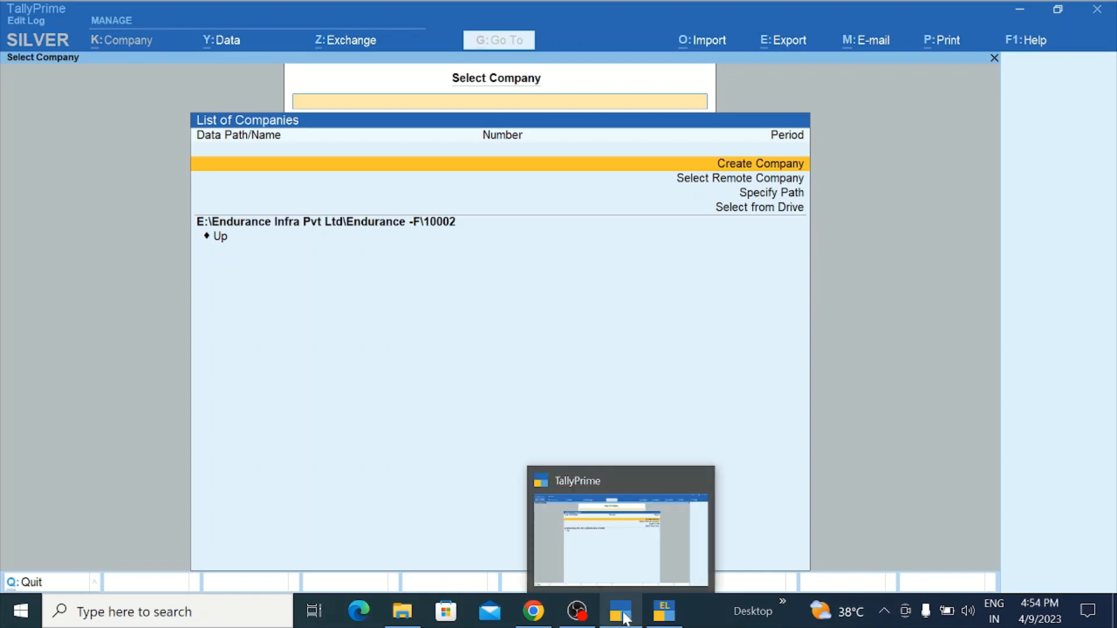
mouse_move(661, 612)
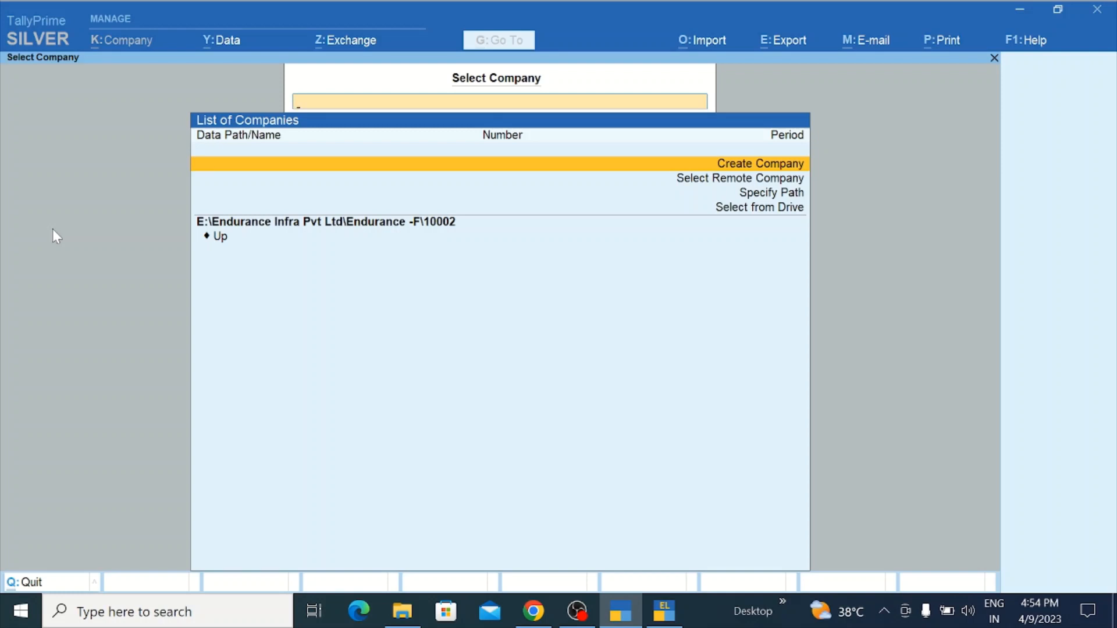
key("Return")
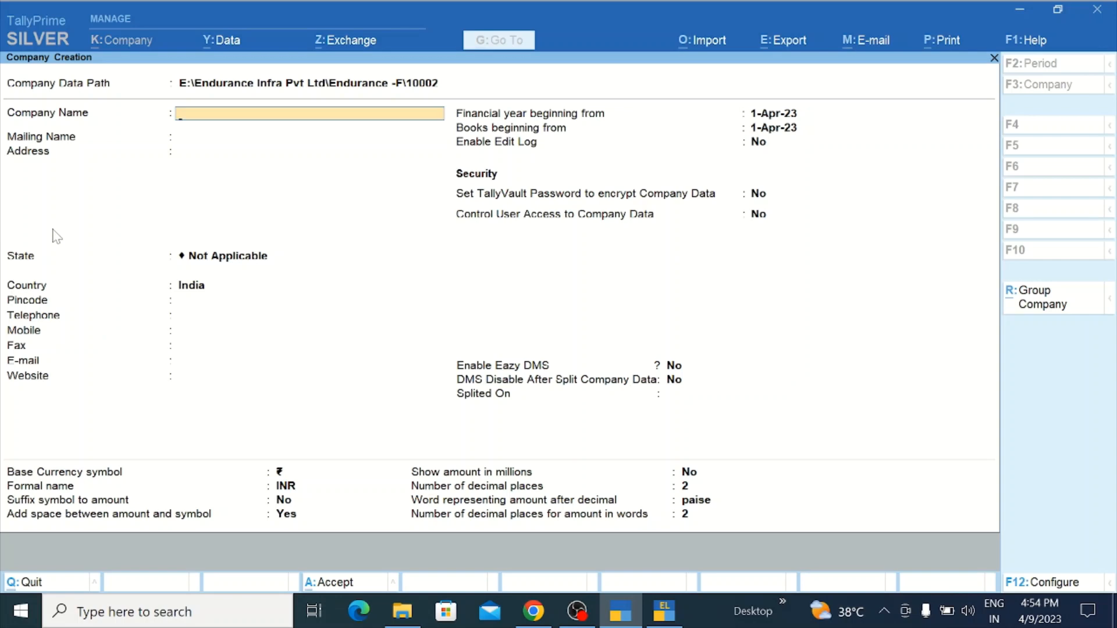
Step: Name the original TallyPrime company 'ABC TRADING', correcting the misspelling
type("ABC TRAADIING")
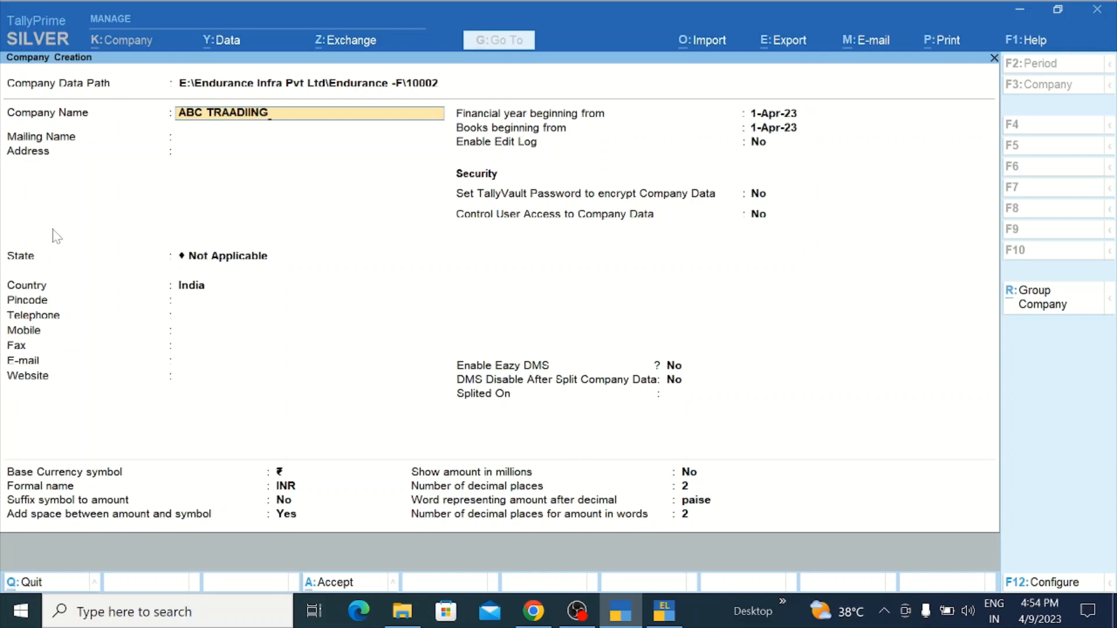
key("BackSpace")
key("BackSpace")
key("BackSpace")
key("BackSpace")
key("BackSpace")
key("BackSpace")
key("BackSpace")
type("ADING")
key("Return")
key("Return")
key("Return")
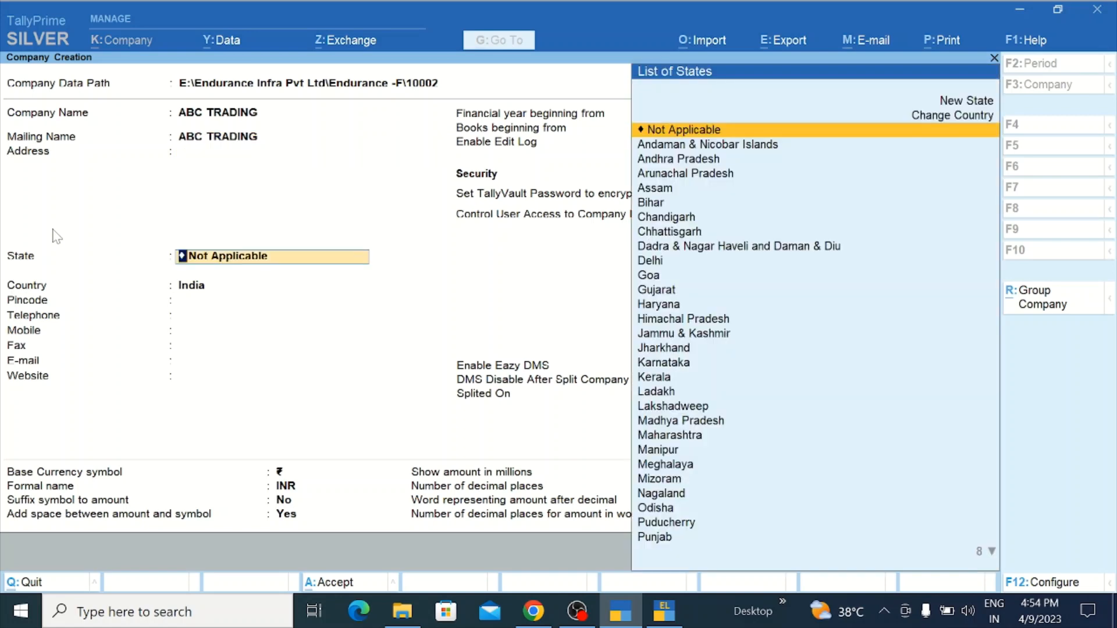
Step: Set the state to Bihar, advance to Enable Edit Log, then switch to the Edit Log window
key("Down")
key("Down")
key("Down")
key("Down")
key("Down")
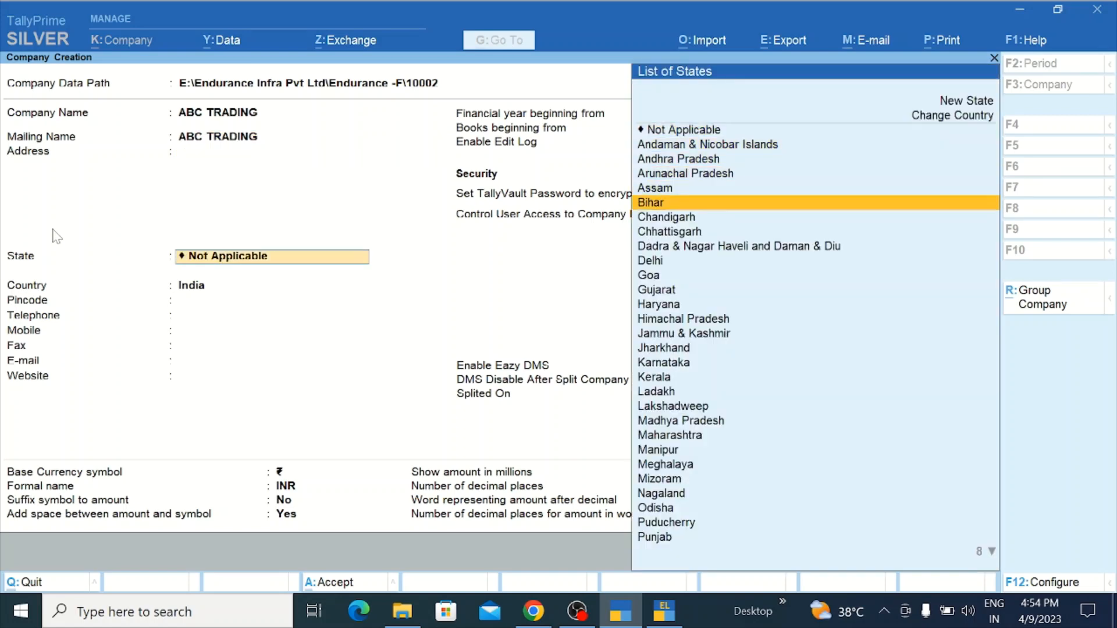
key("Return")
key("Return")
key("Return")
key("Return")
key("Return")
key("Return")
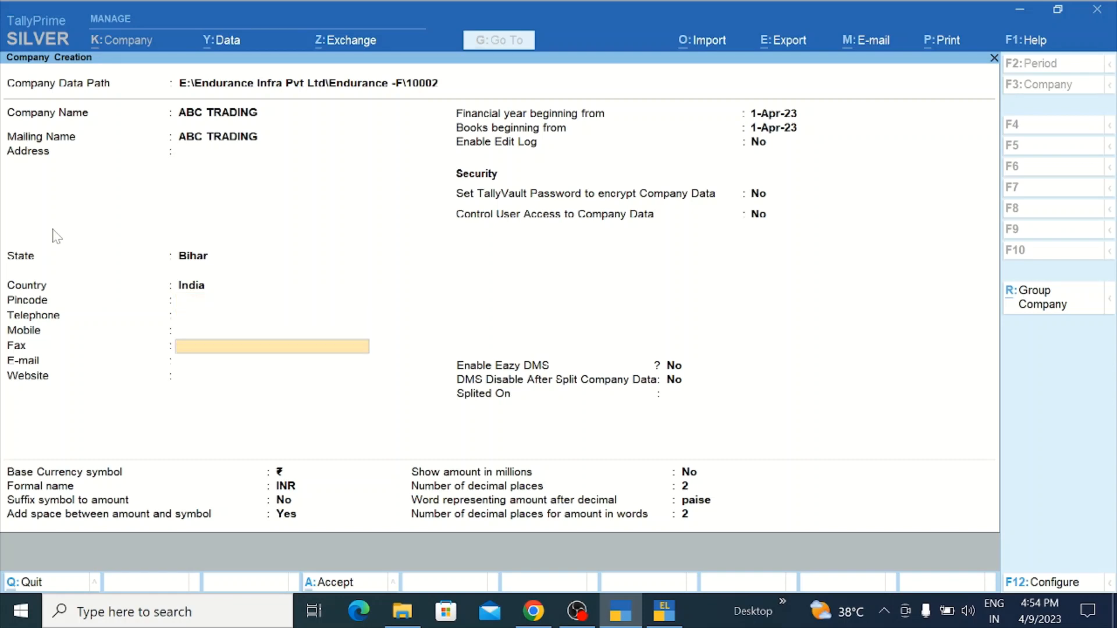
key("Return")
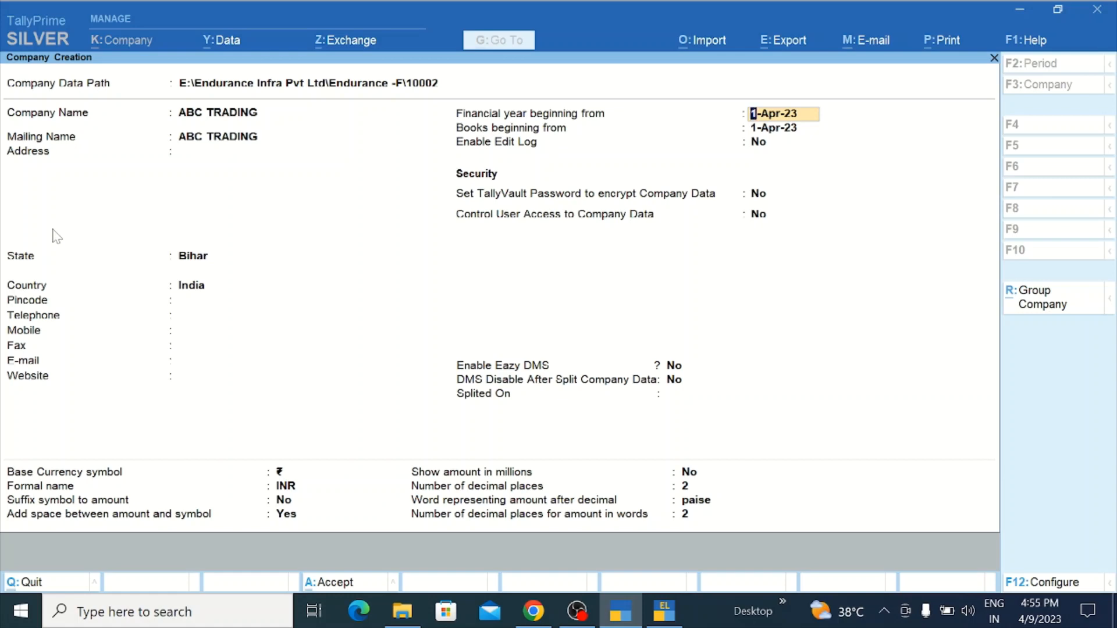
key("Return")
key("Return")
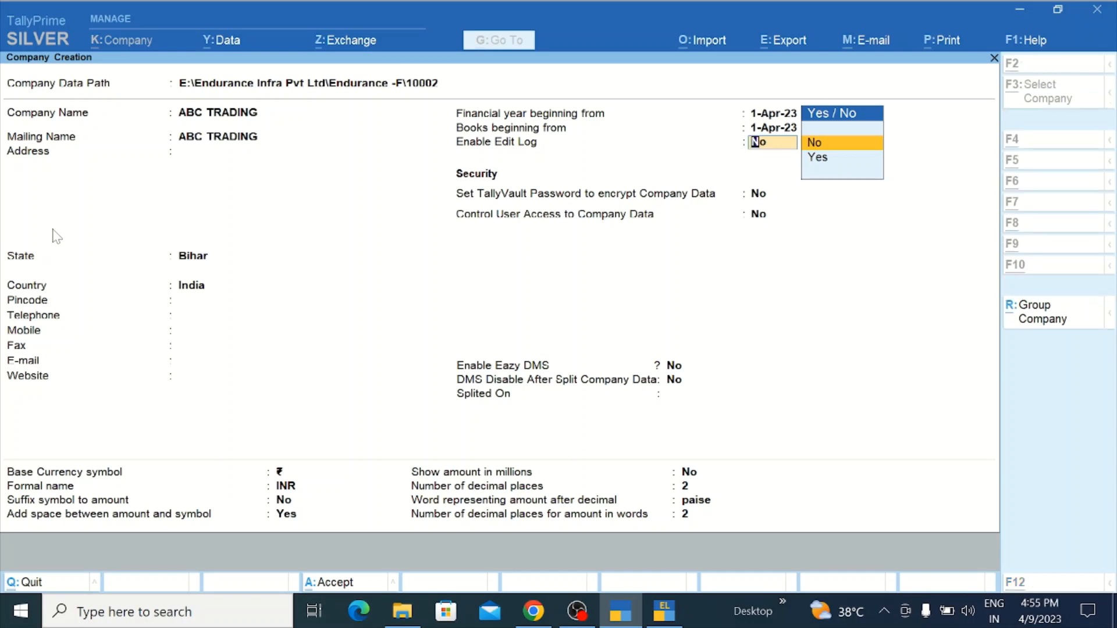
key("alt+Tab")
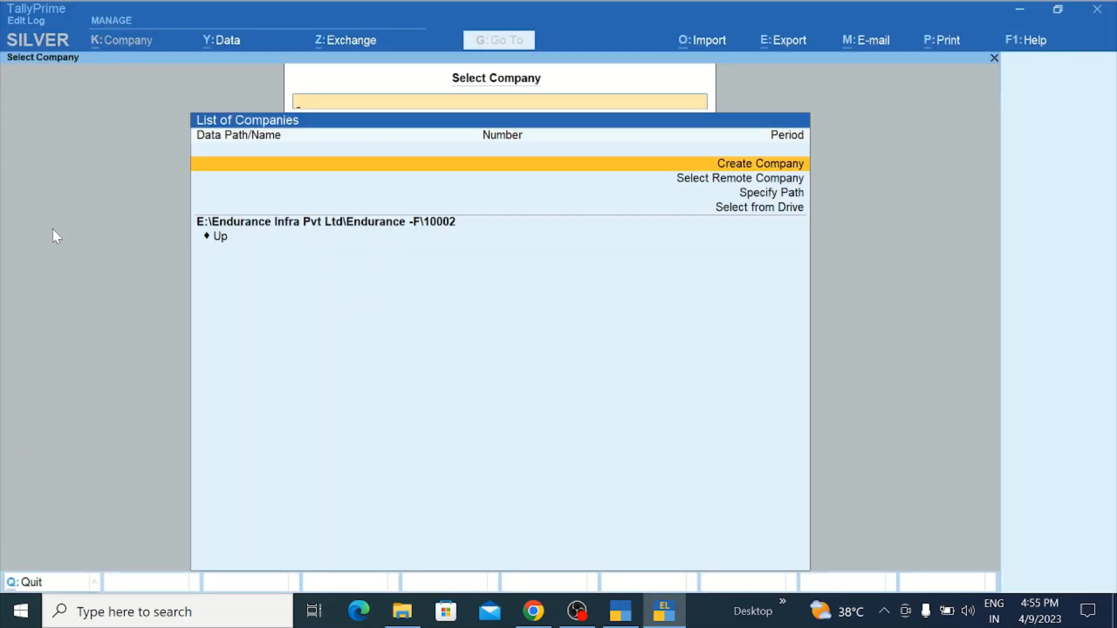
Step: Start a new Edit Log company named 'ABC TRAADING', carried into Mailing Name
key("Return")
type("AABC")
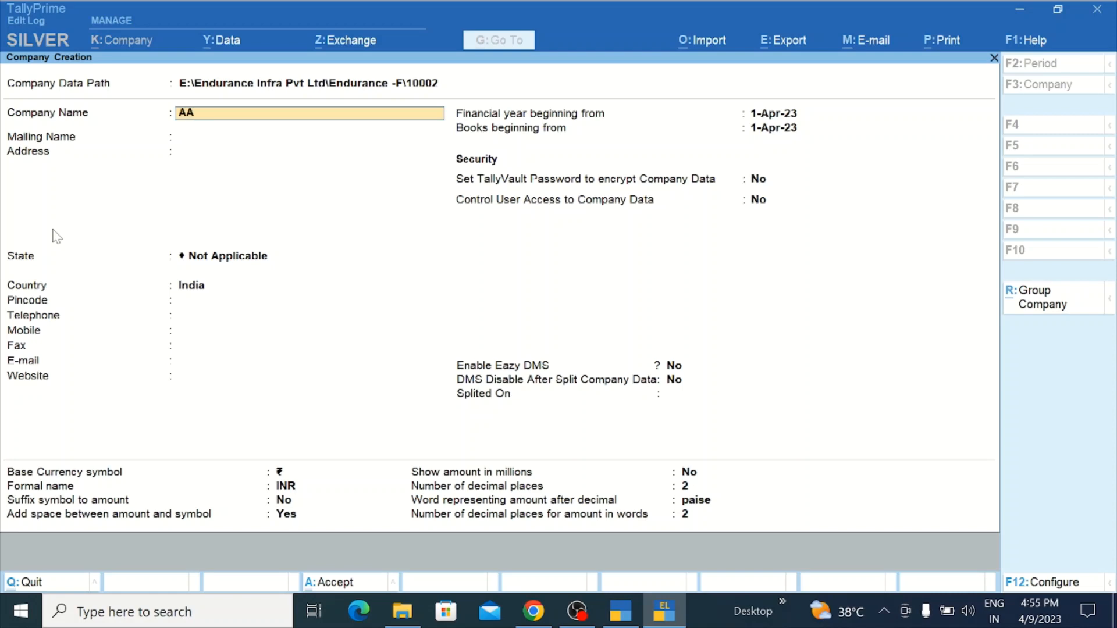
key("BackSpace")
key("BackSpace")
key("BackSpace")
type("BC TRAADING")
key("Return")
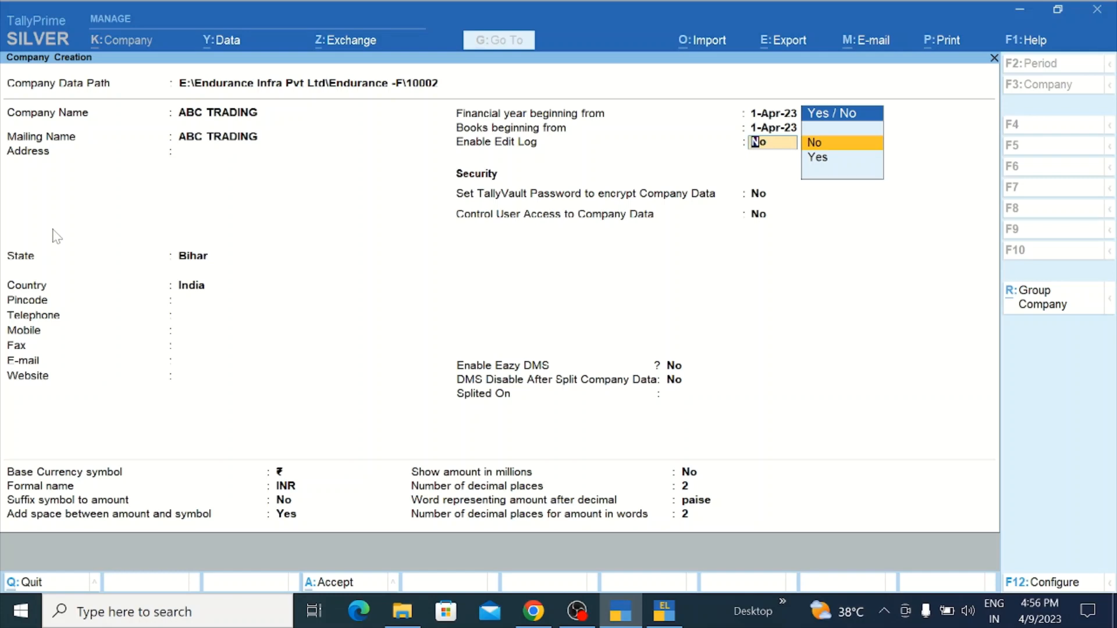
Step: After comparing with the original form, set the state to Bihar and advance to the financial year dates
key("alt+Tab")
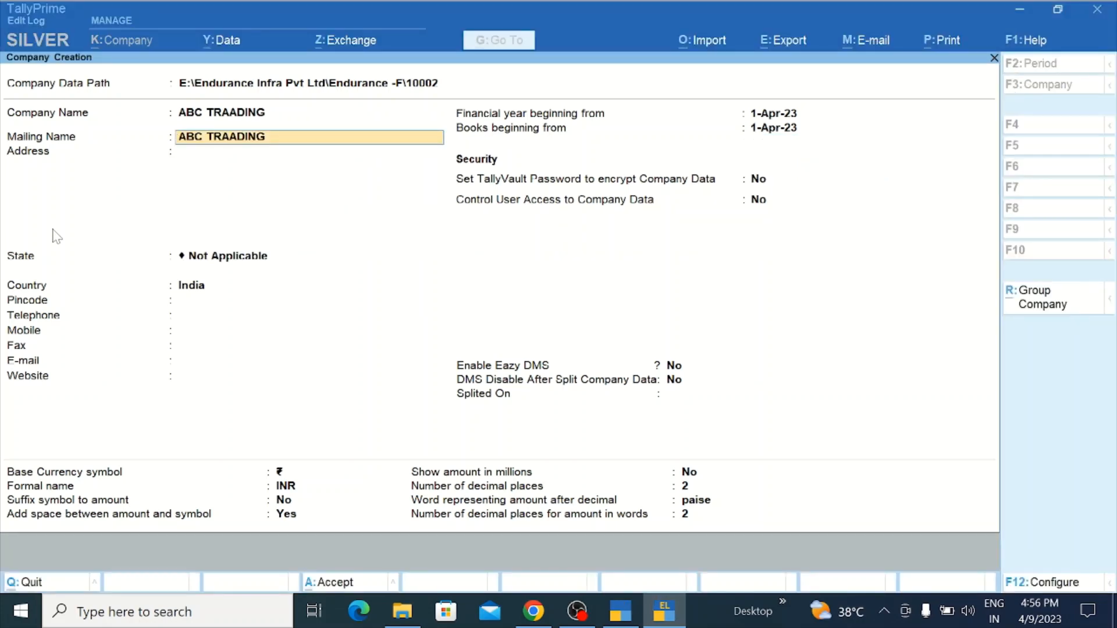
key("Return")
key("Return")
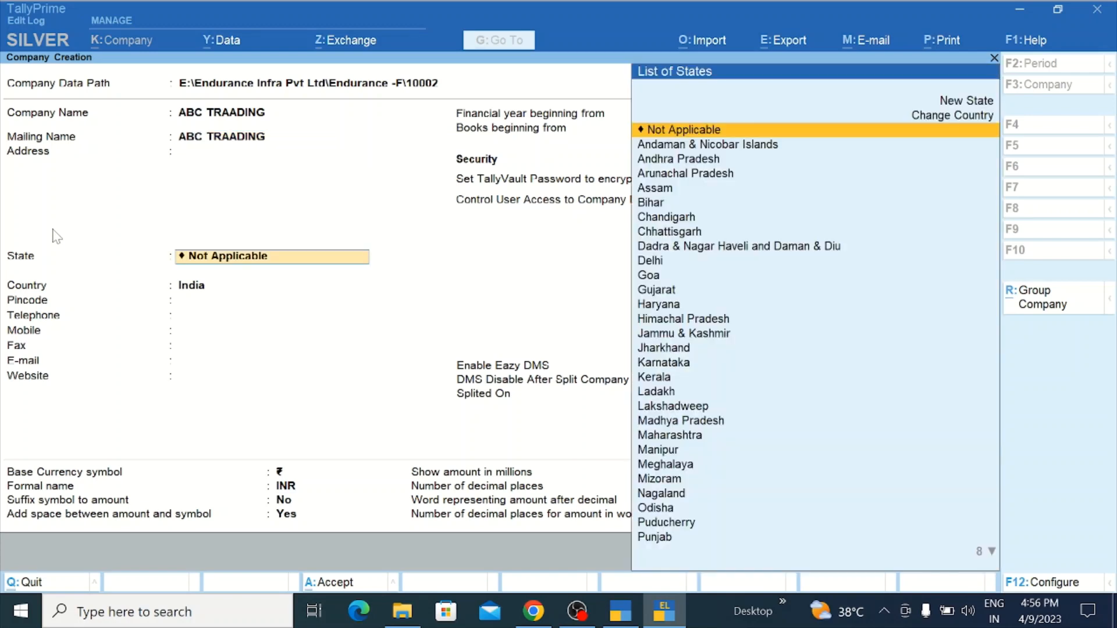
type("B")
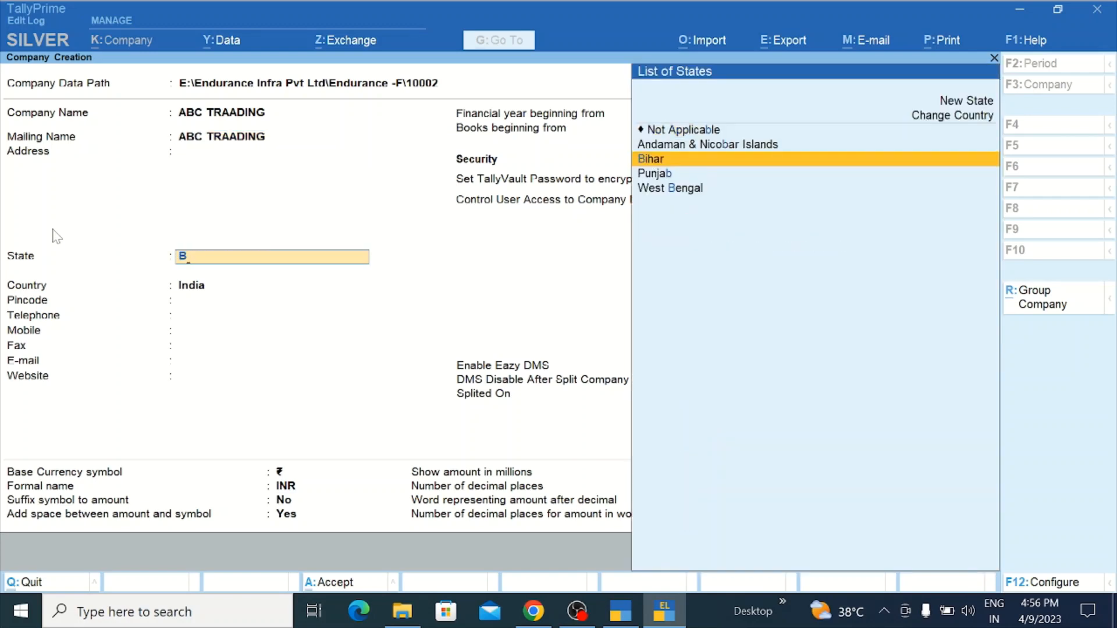
key("Return")
key("Return")
key("Return")
key("Return")
key("Return")
key("Return")
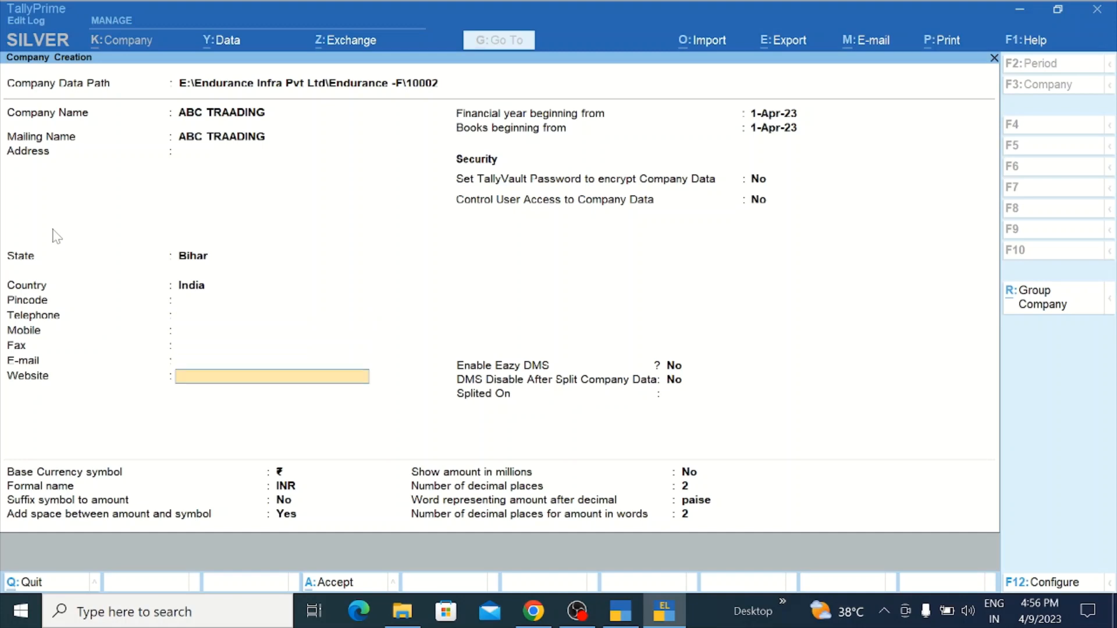
key("Return")
key("Return")
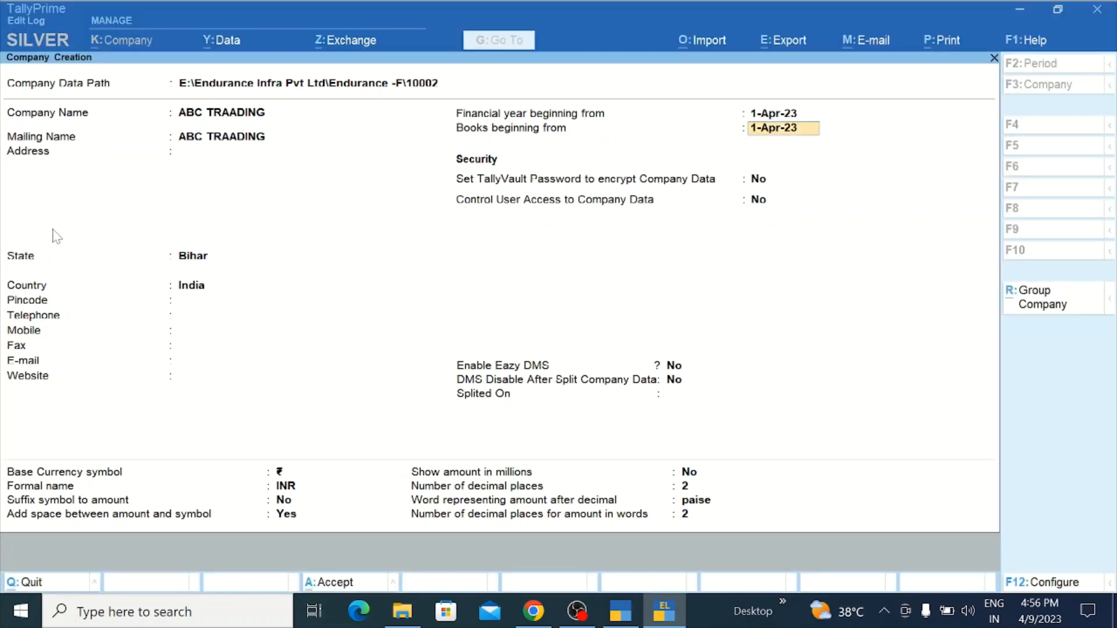
key("Return")
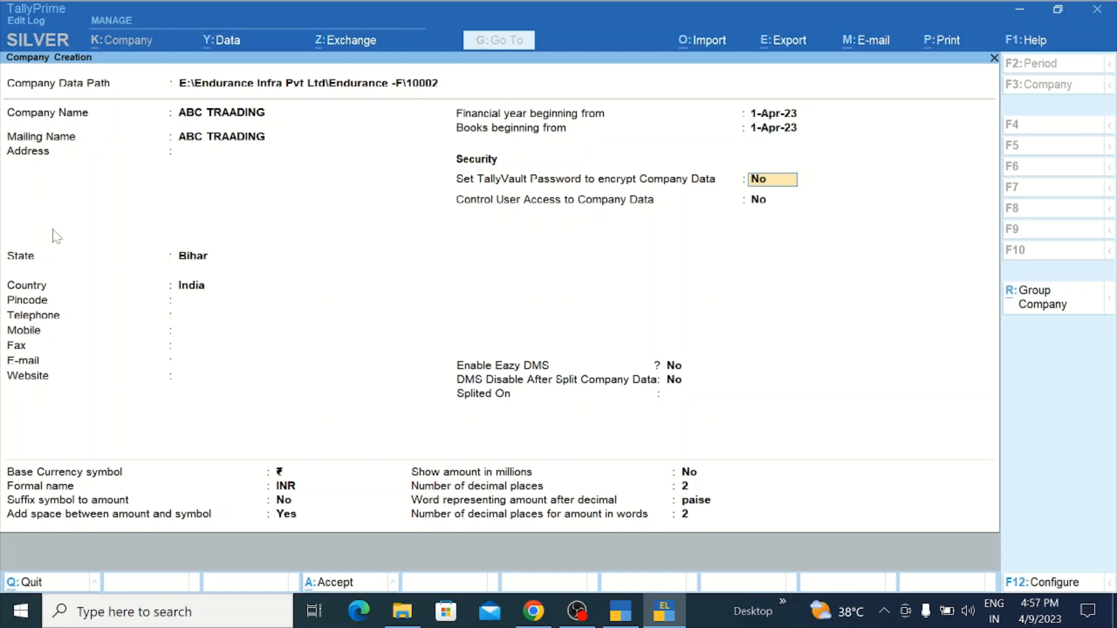
Step: Switch to the original TallyPrime window with the ABC TRADING creation form
key("alt")
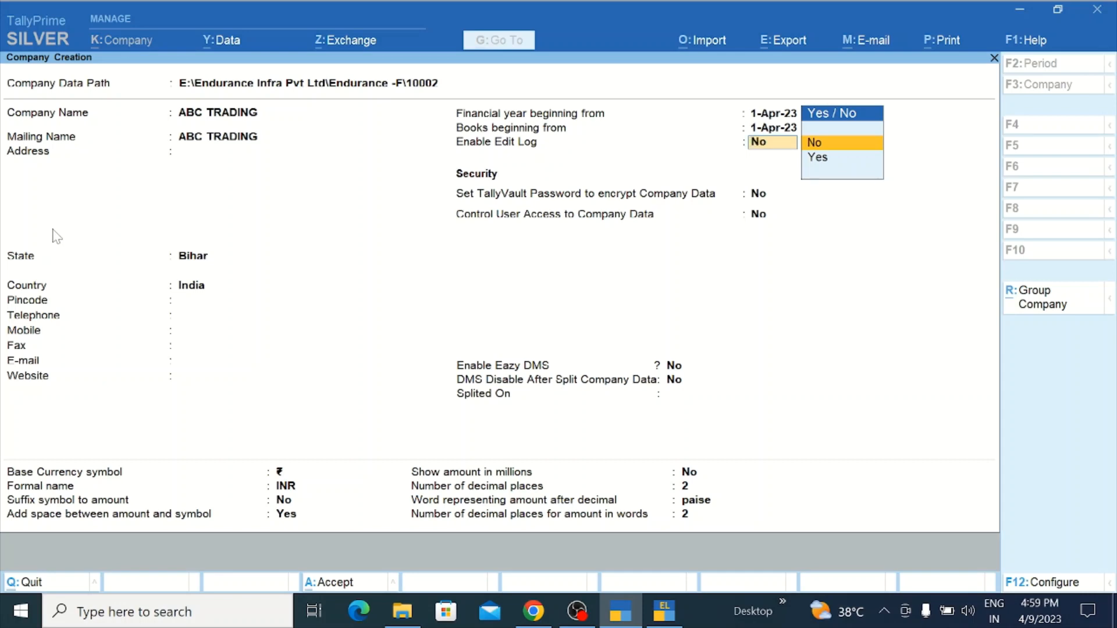
Step: Keep Enable Edit Log at No in both windows and step past the security and DMS settings
key("Return")
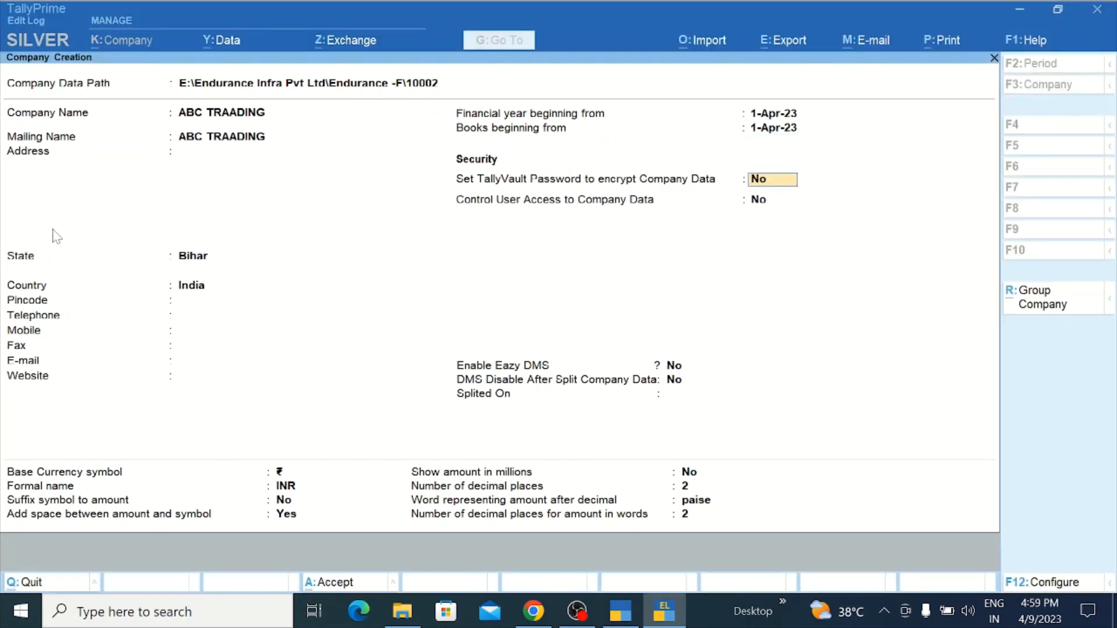
key("alt+Tab")
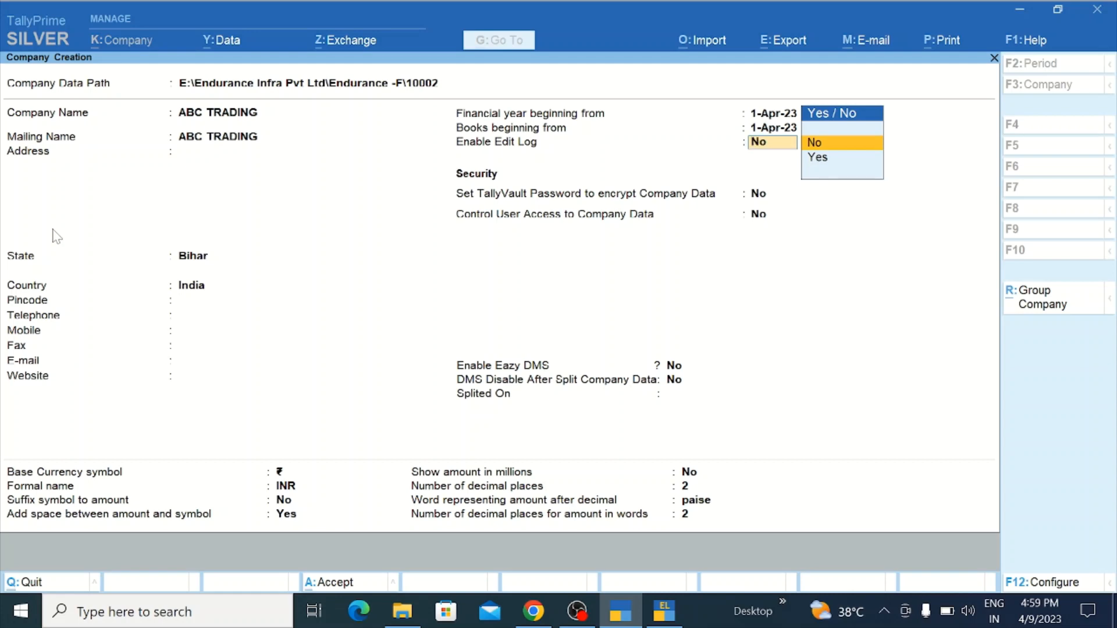
key("Return")
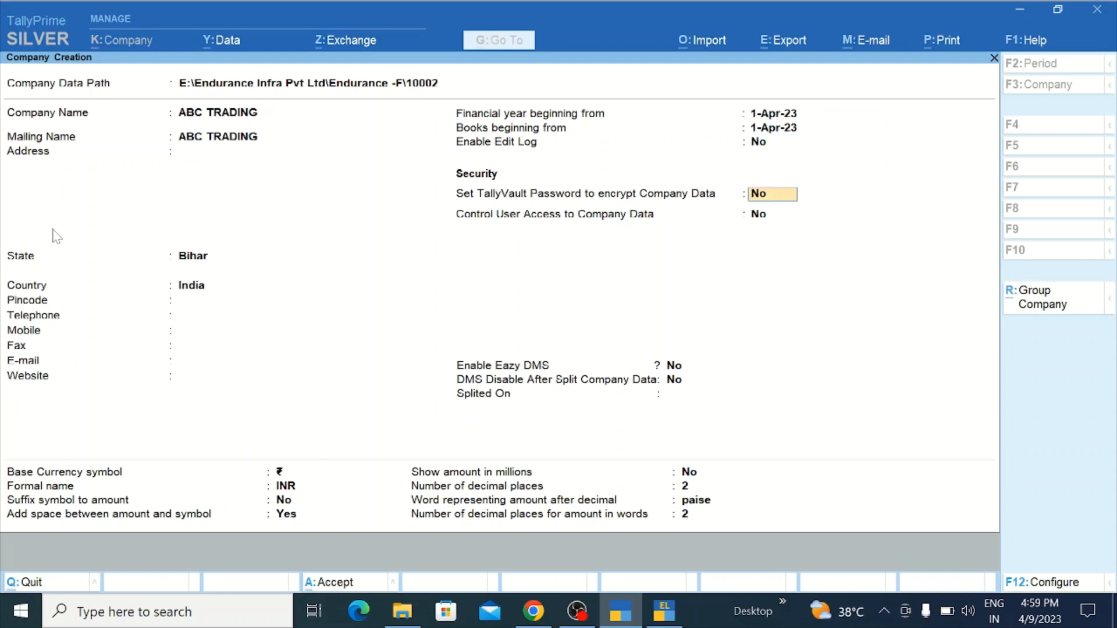
key("Return")
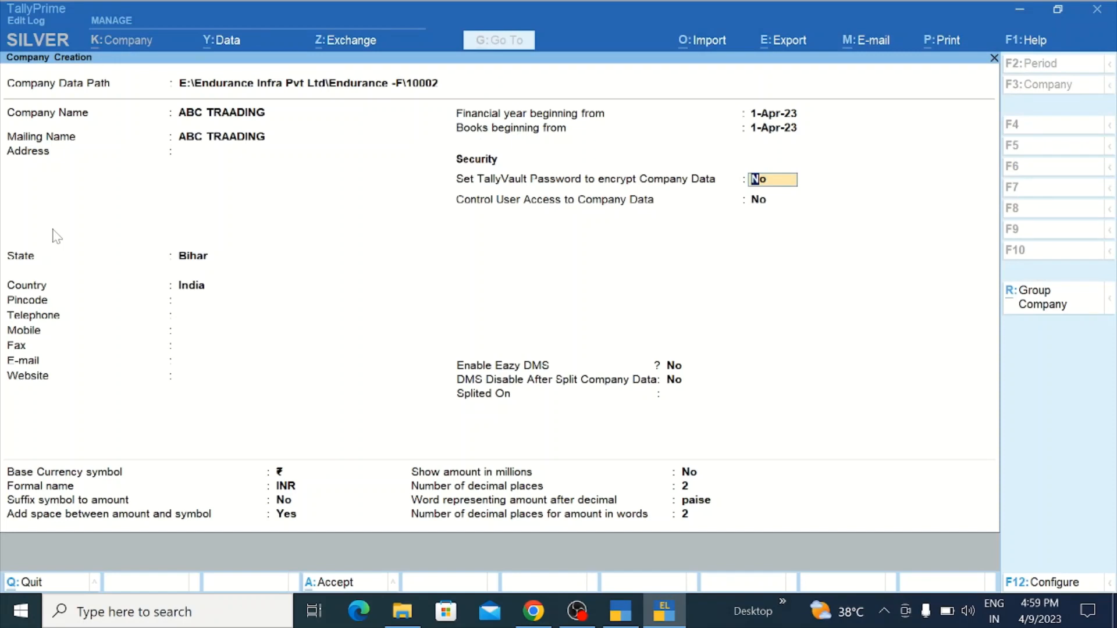
key("Return")
key("Return")
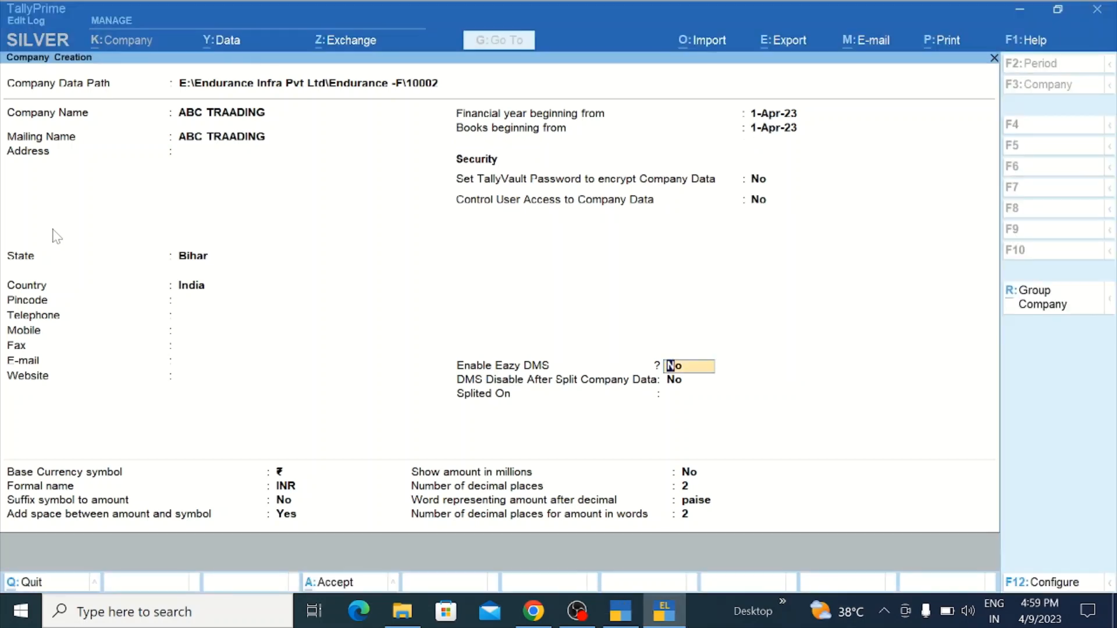
key("Return")
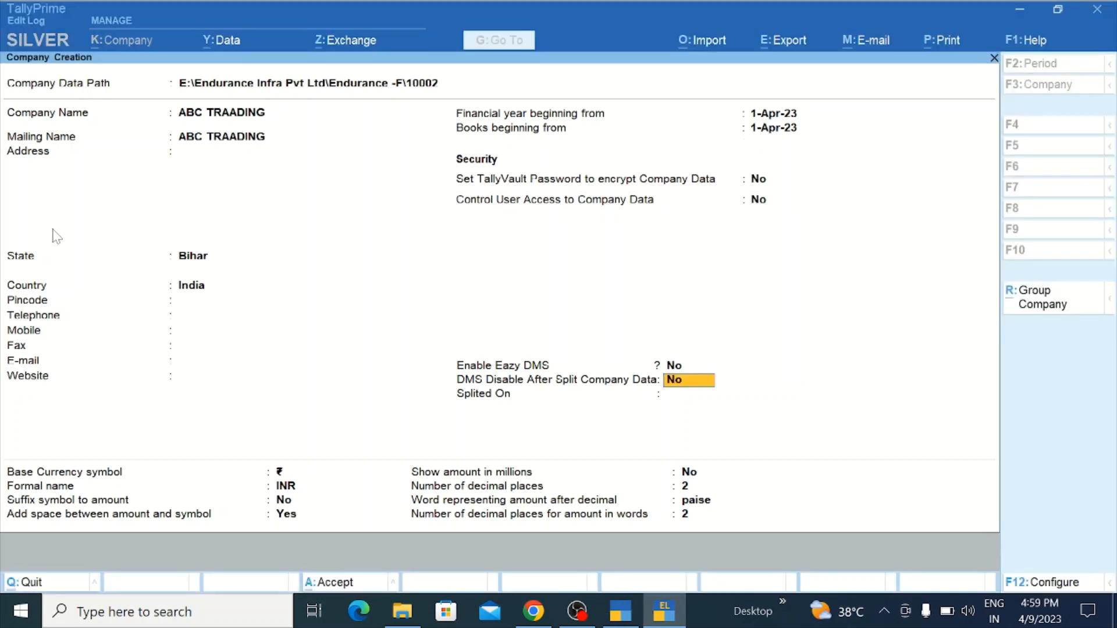
key("Return")
key("Return")
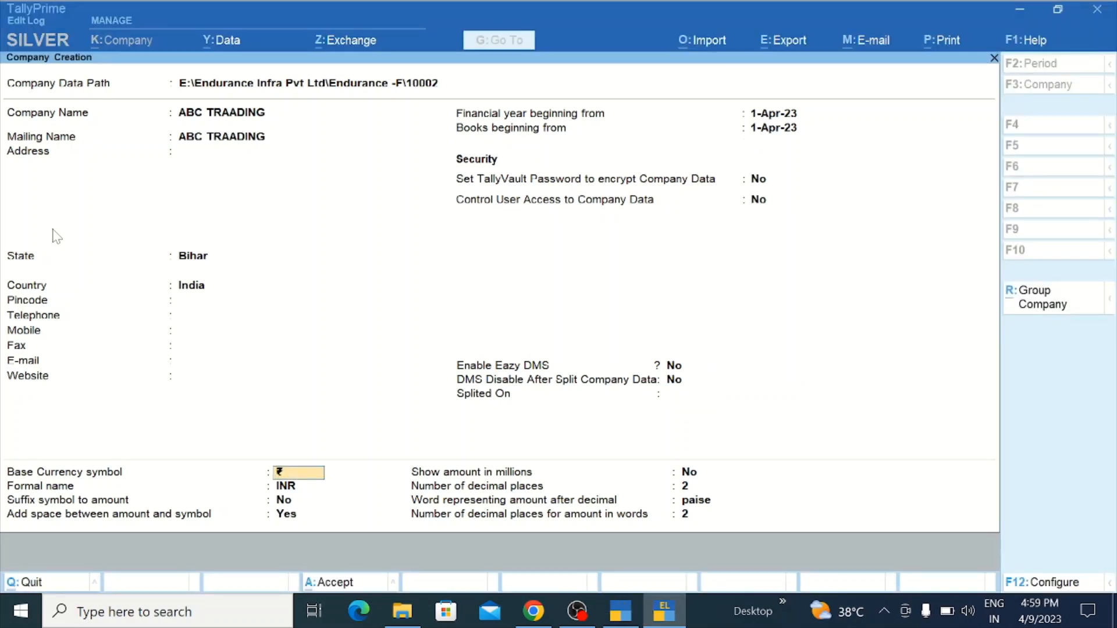
Step: Step through the currency fields and accept the form, creating the ABC TRADING company
key("Return")
key("Return")
key("Return")
key("Return")
key("Return")
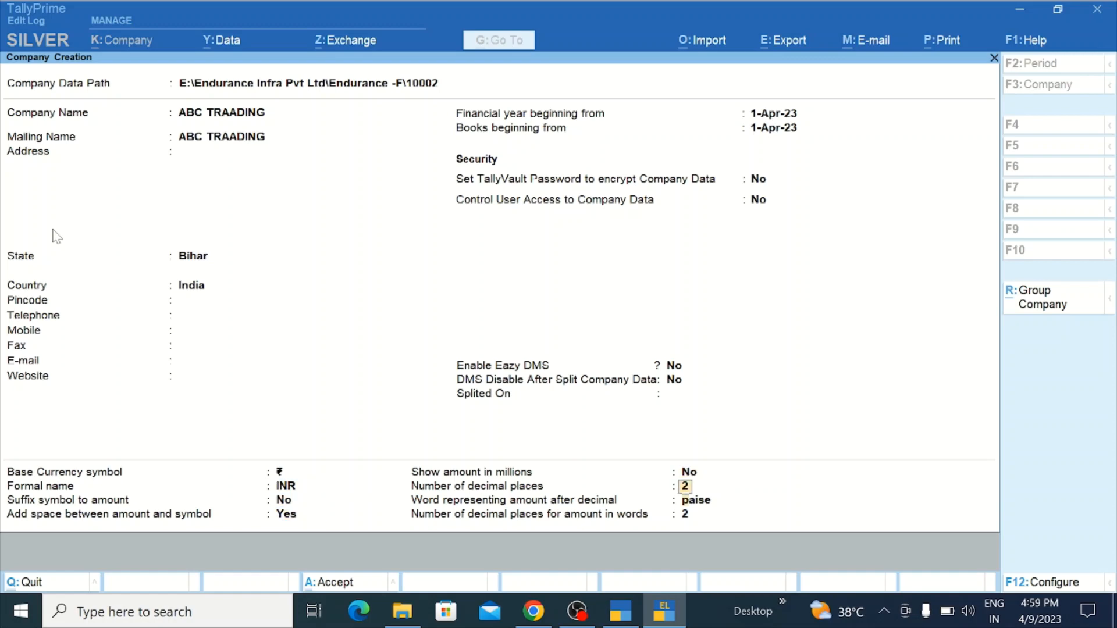
key("Return")
key("Return")
key("Return")
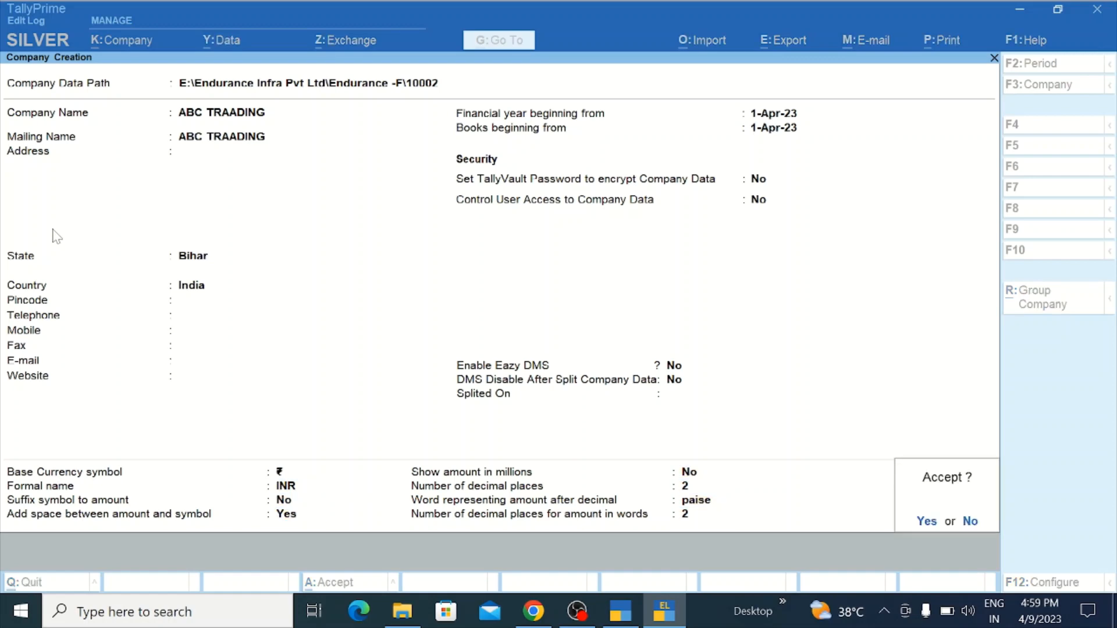
key("Return")
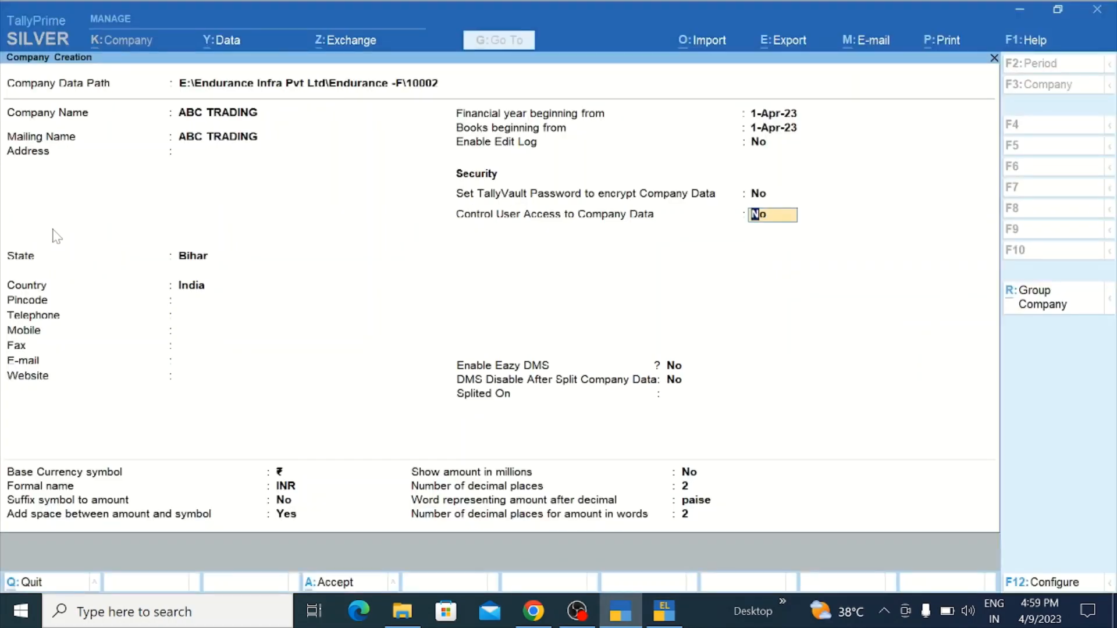
key("Return")
key("Return")
key("Return")
key("Return")
key("Return")
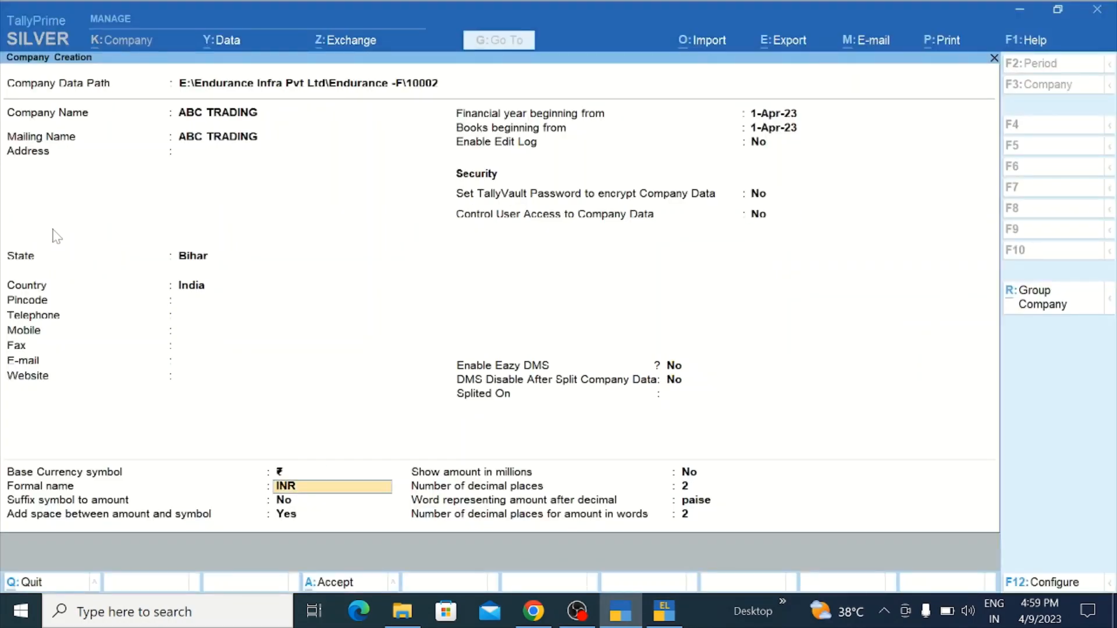
key("Return")
key("Return")
key("Return")
key("Return")
key("Return")
key("Return")
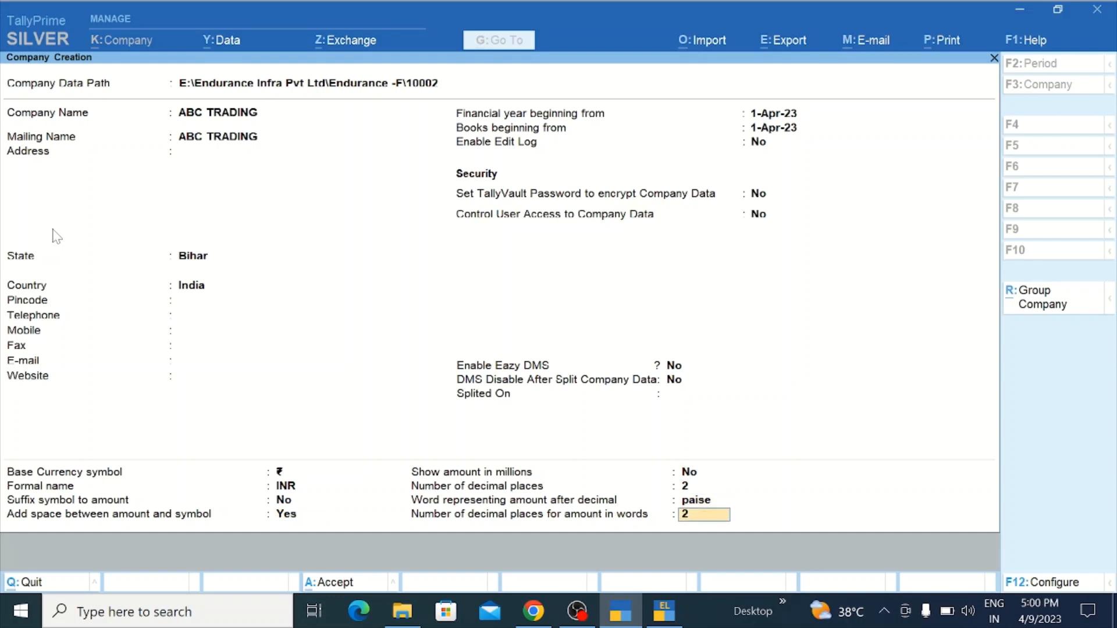
key("Return")
key("Return")
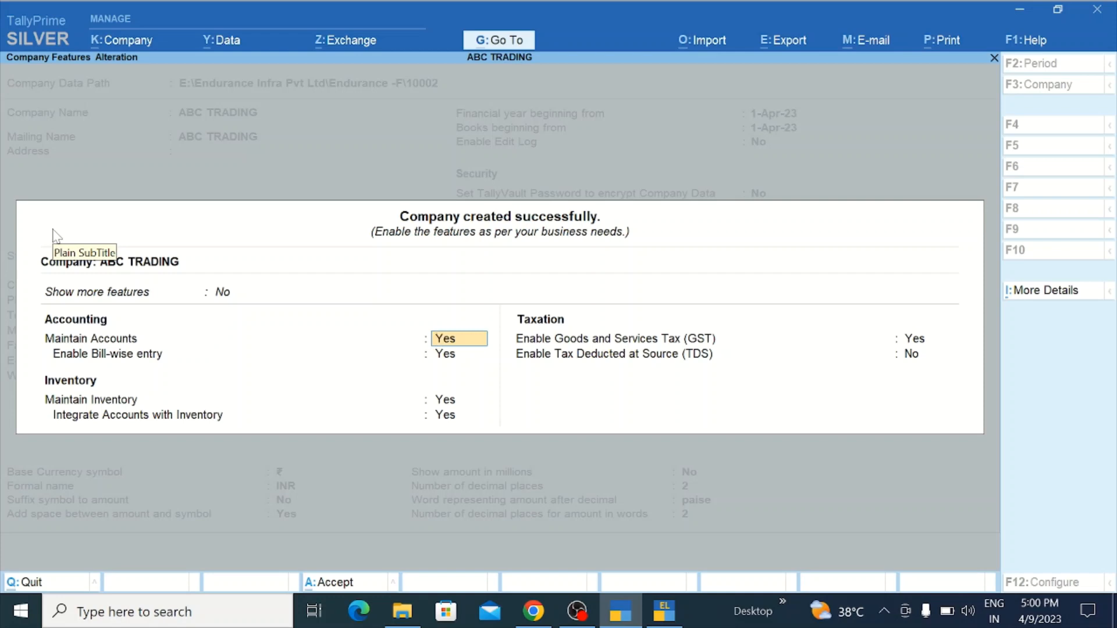
Step: Enable GST with state Bihar and enter the company's GSTIN, dismissing the warning
key("Return")
key("Return")
key("Return")
key("Return")
key("Return")
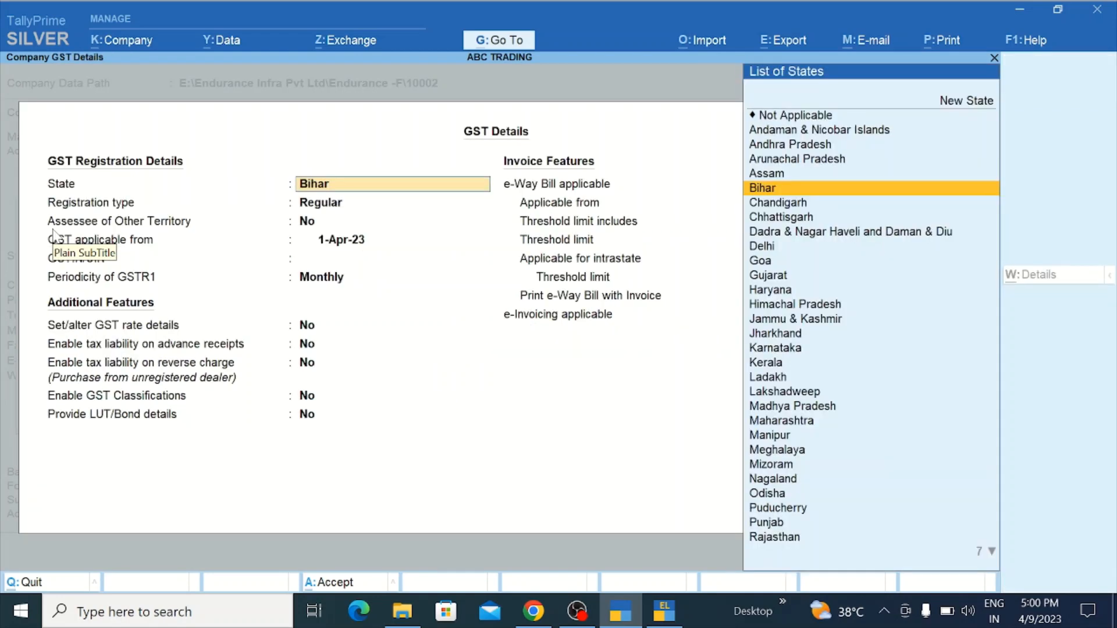
key("Return")
key("Return")
key("Return")
key("Return")
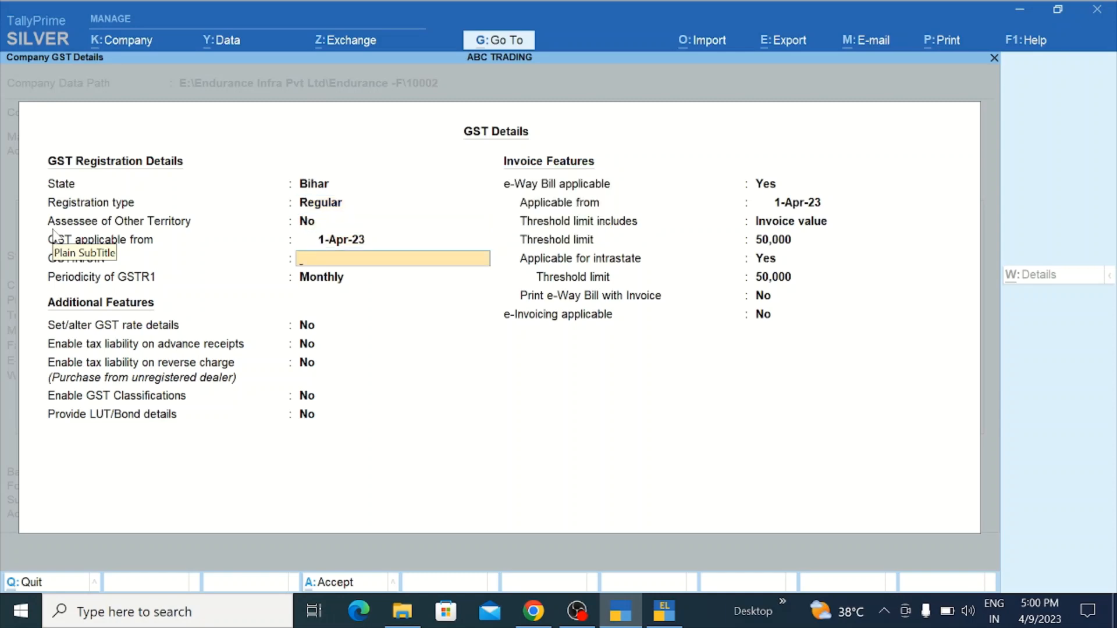
type("10AAHCD8323")
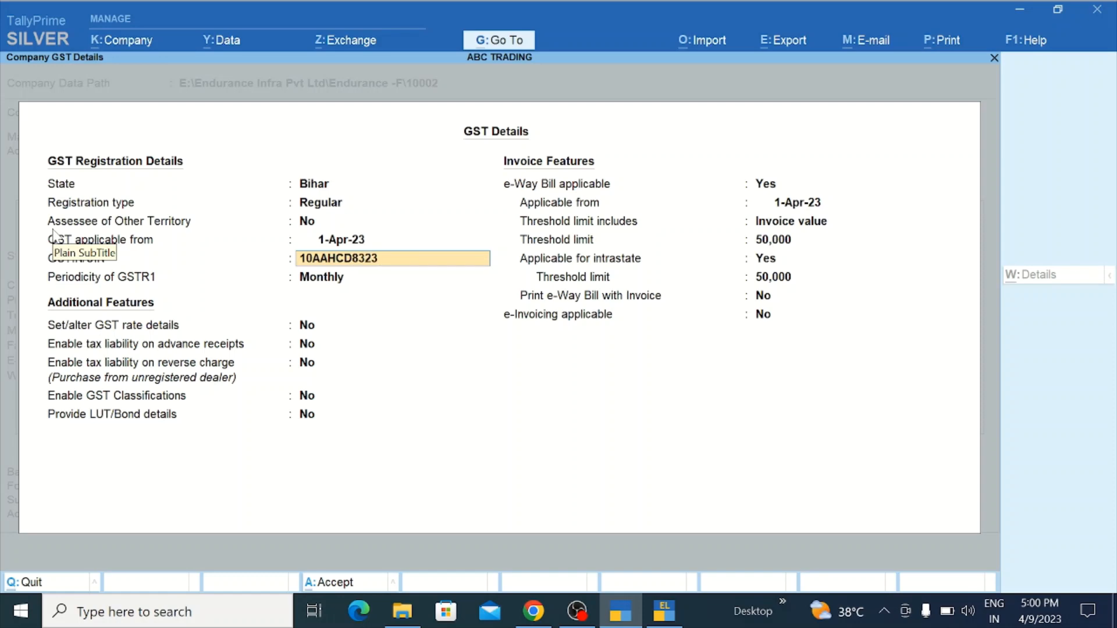
type("H1ZR")
key("Return")
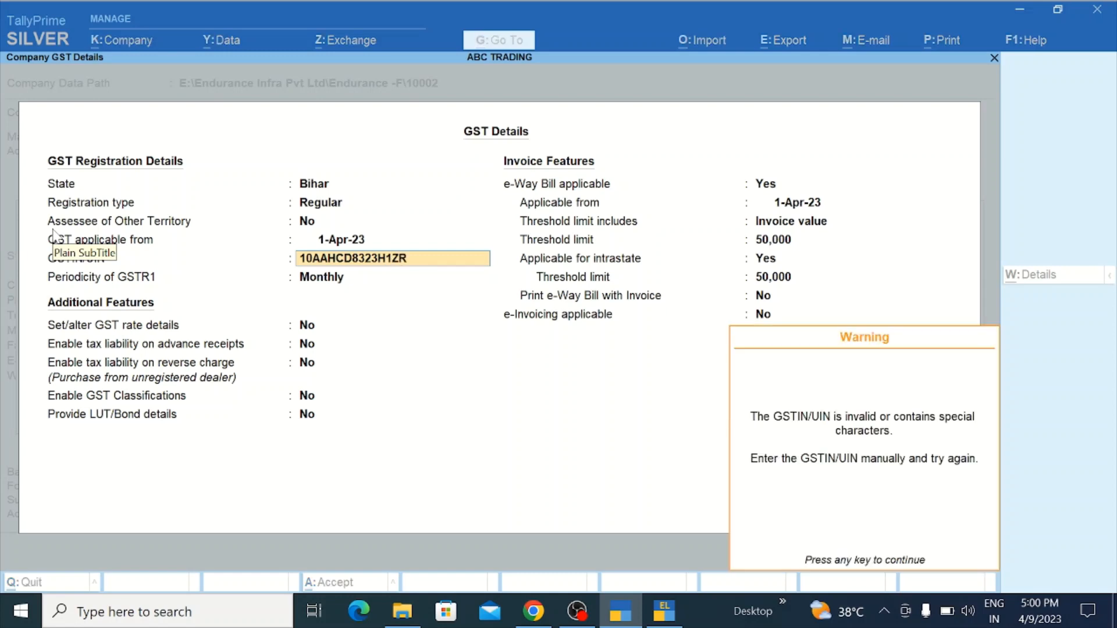
key("Return")
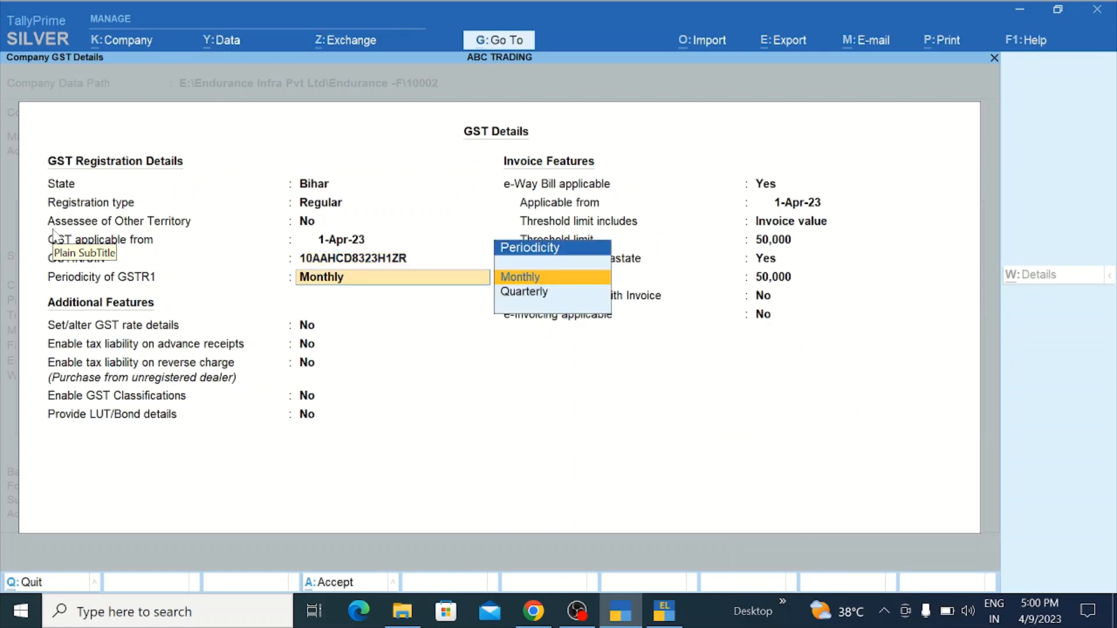
Step: Accept Monthly GSTR1, e-Invoicing No and TDS No, then confirm the company features
key("Return")
key("Return")
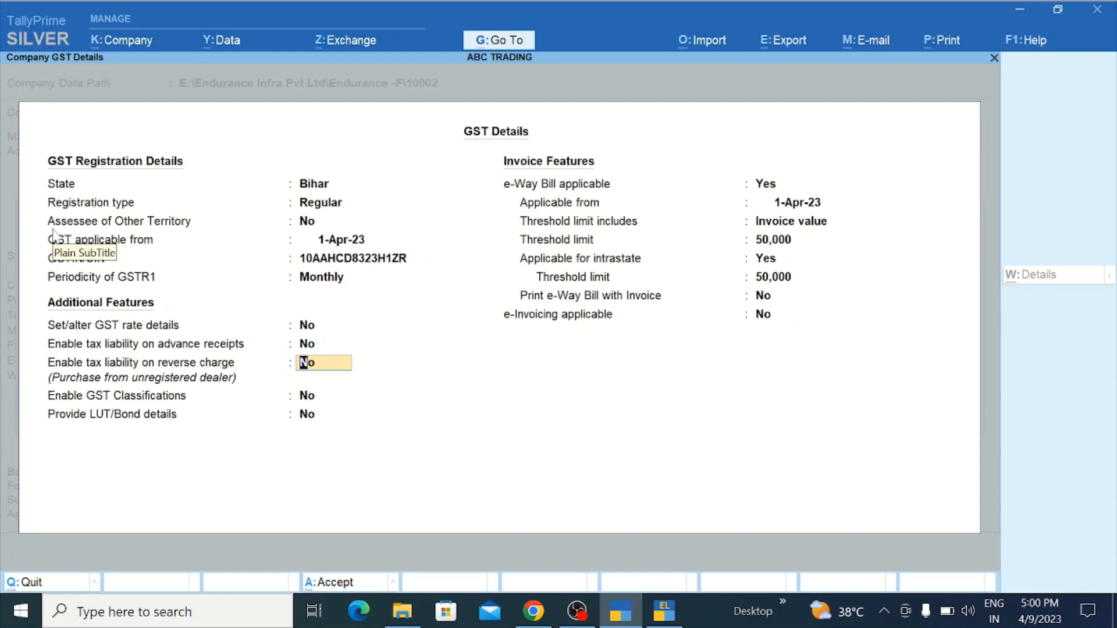
key("Return")
key("Return")
key("Return")
key("Return")
key("Return")
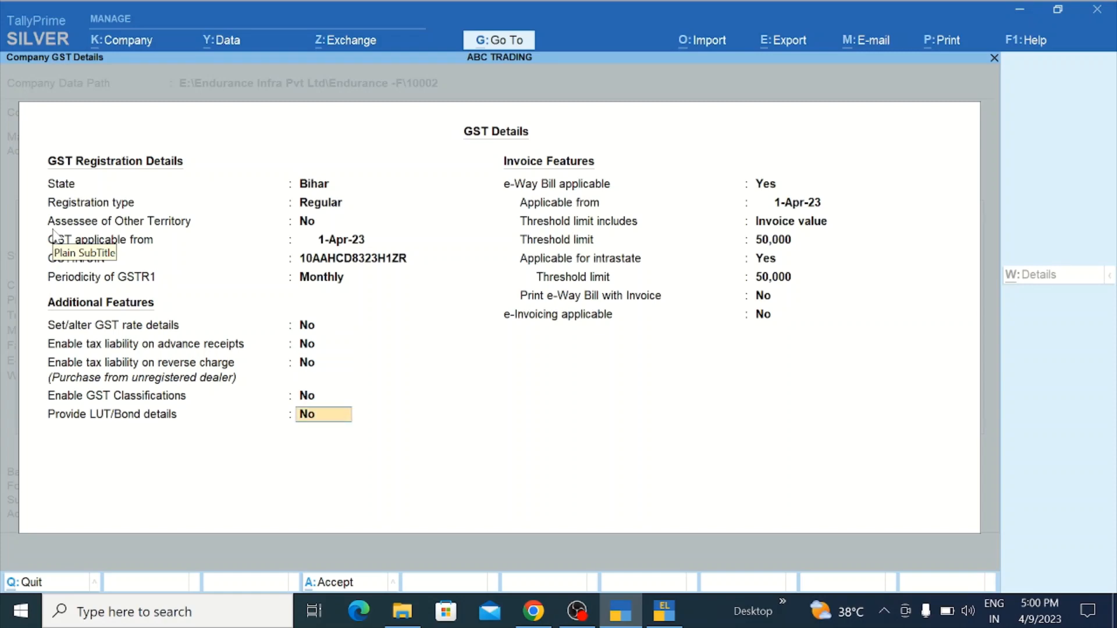
key("Return")
key("Return")
key("Return")
key("Return")
key("Return")
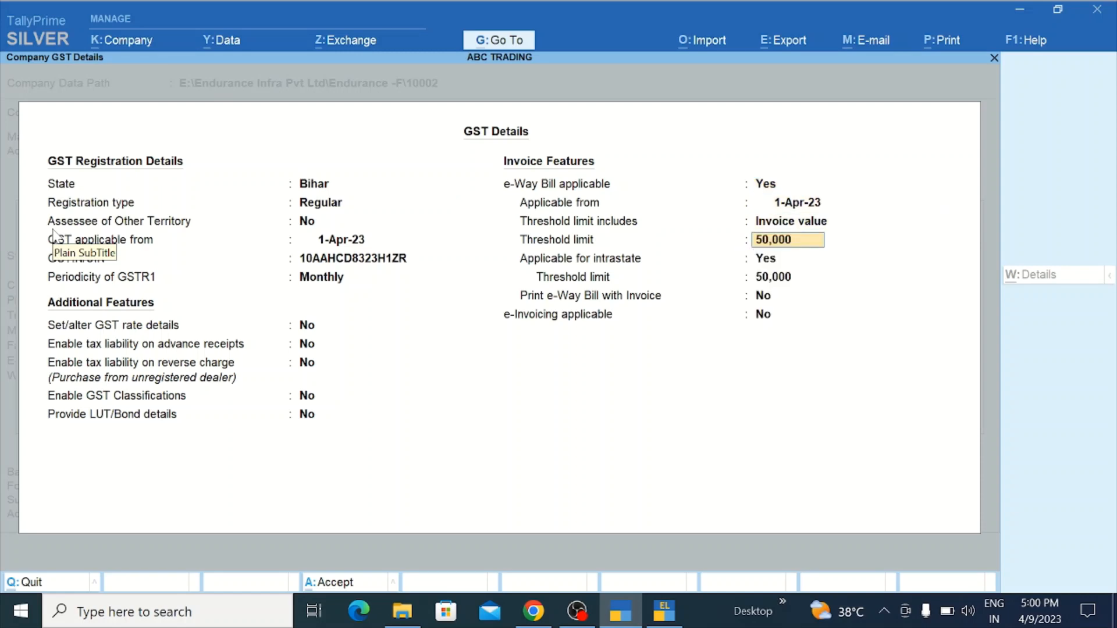
key("Return")
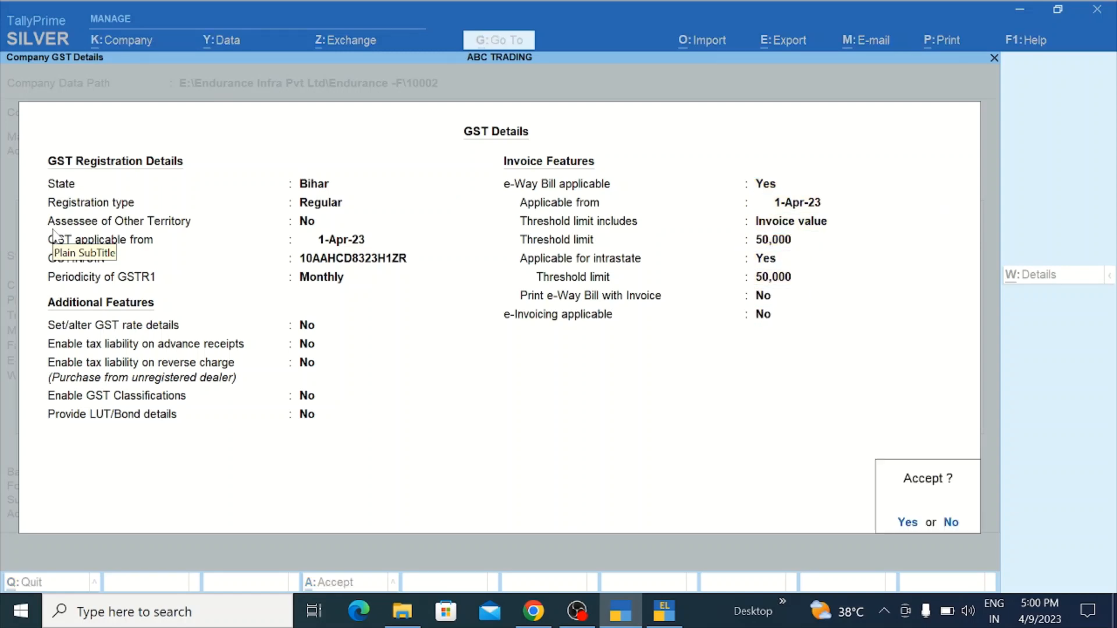
key("Return")
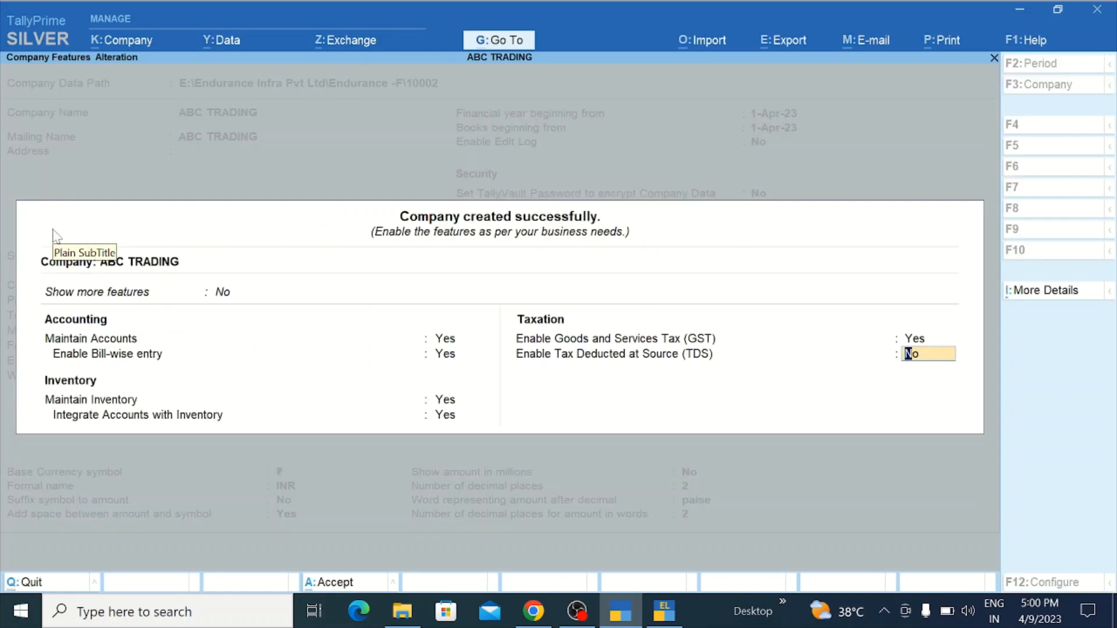
key("Return")
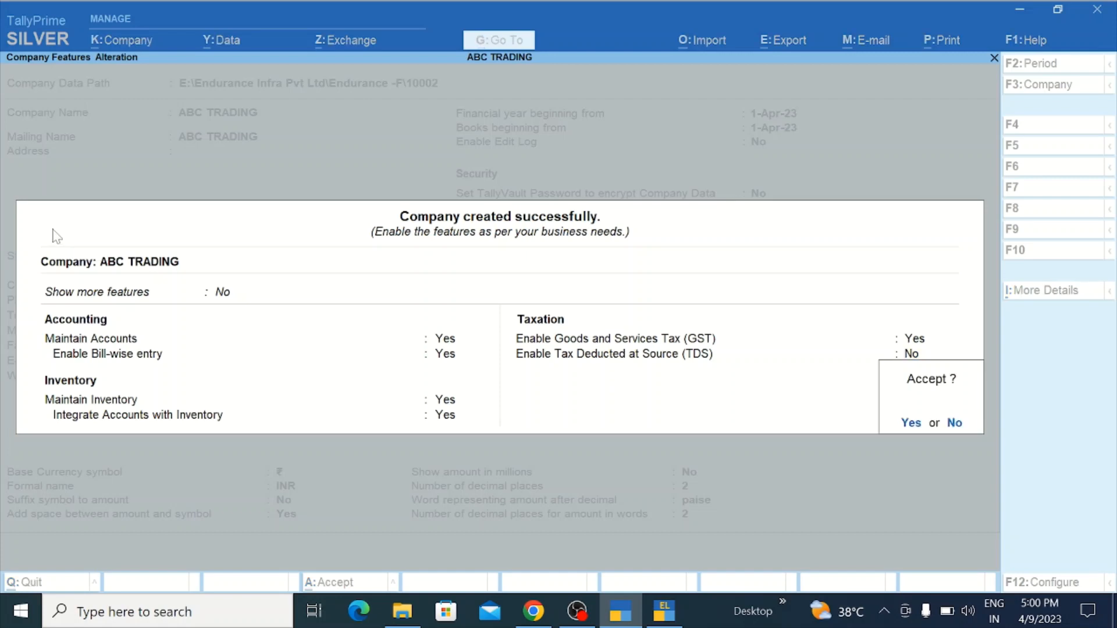
key("Return")
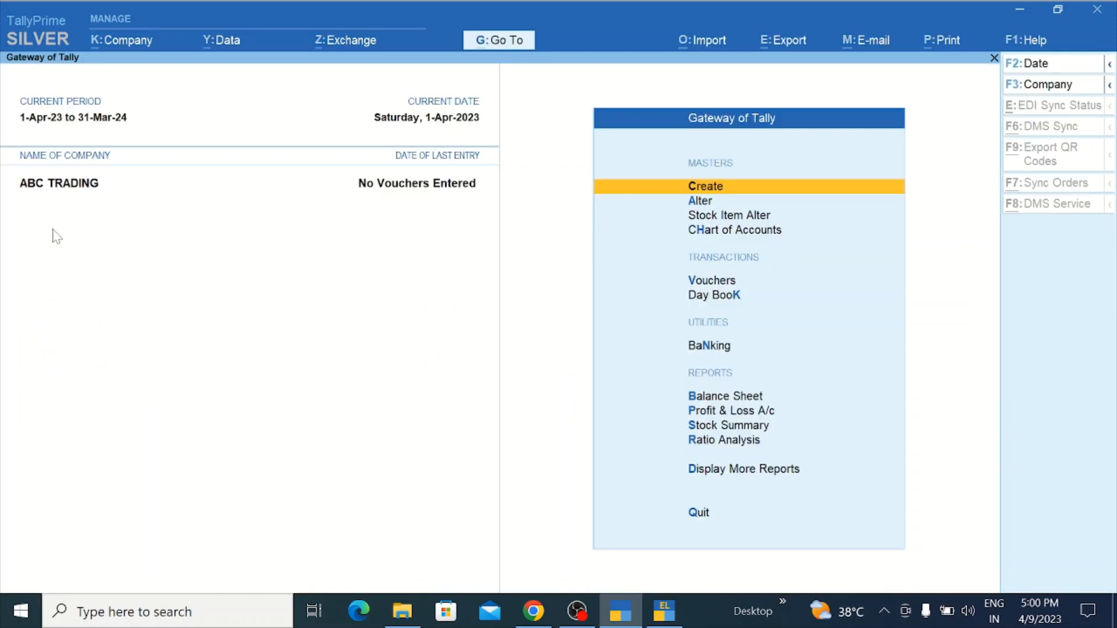
Step: In the Edit Log company, enable GST and enter its GSTIN, dismissing the warning
key("Return")
key("Return")
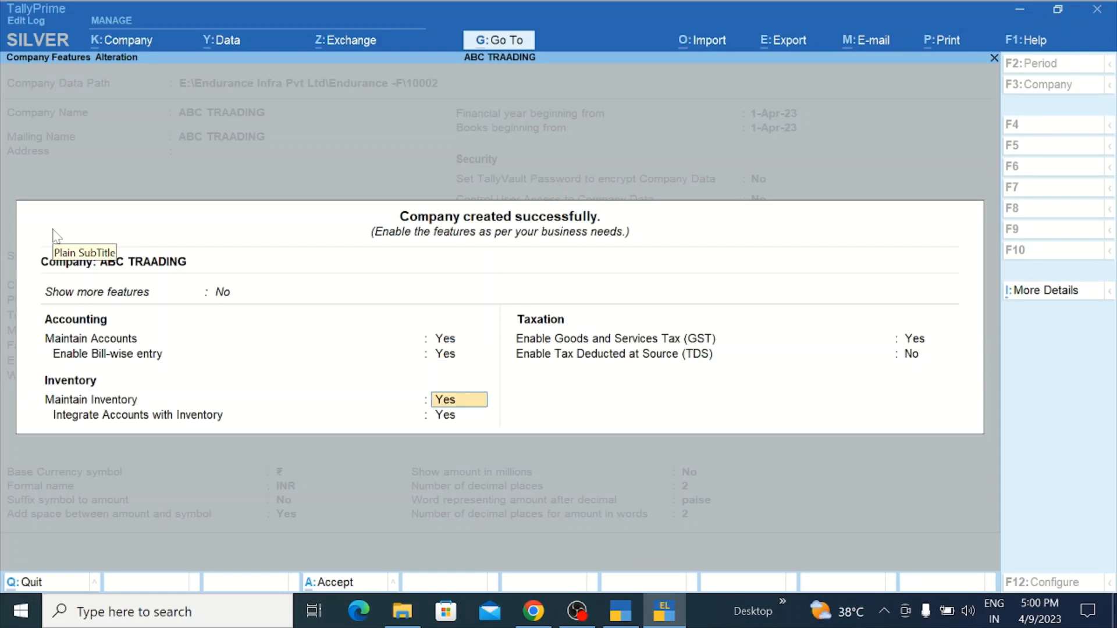
key("Return")
key("Return")
key("Return")
key("Return")
key("Return")
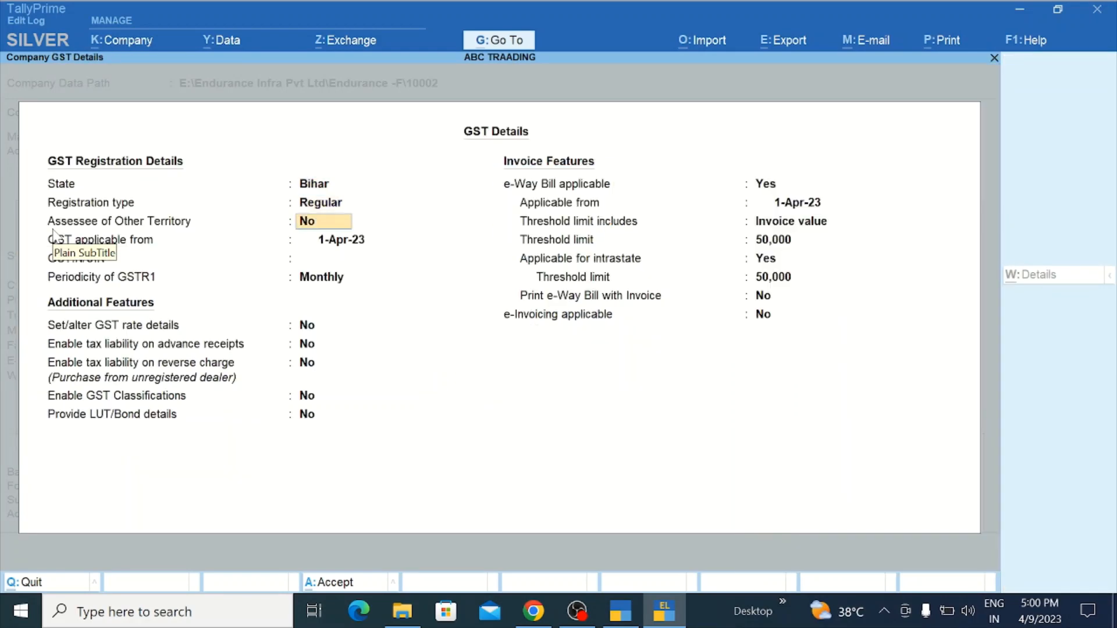
key("Return")
key("Return")
type("1")
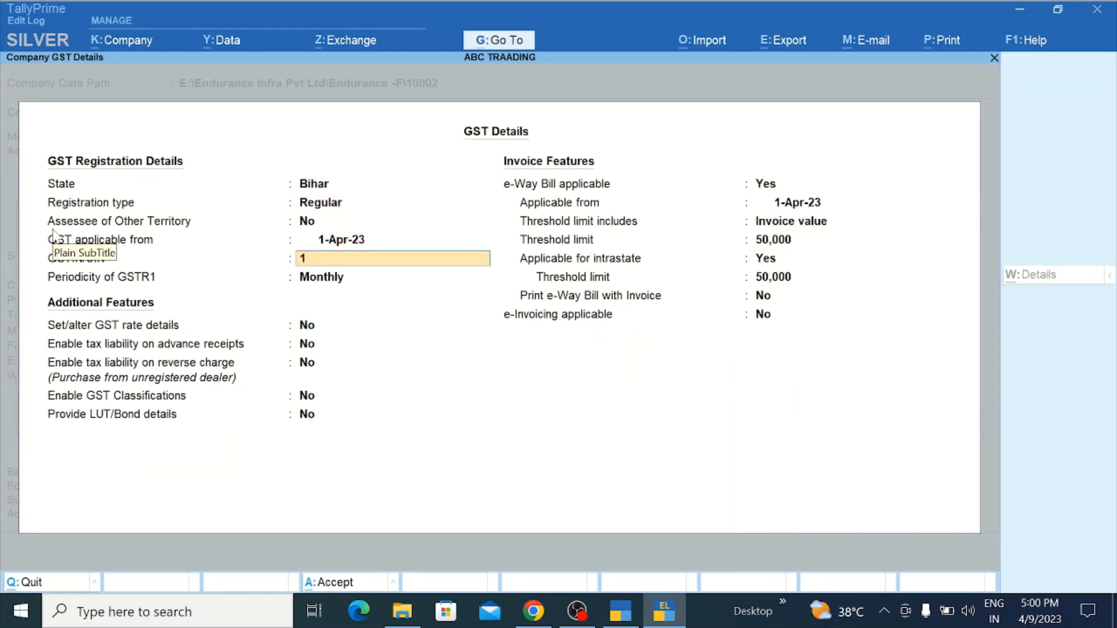
type("0AAAHCD8323H")
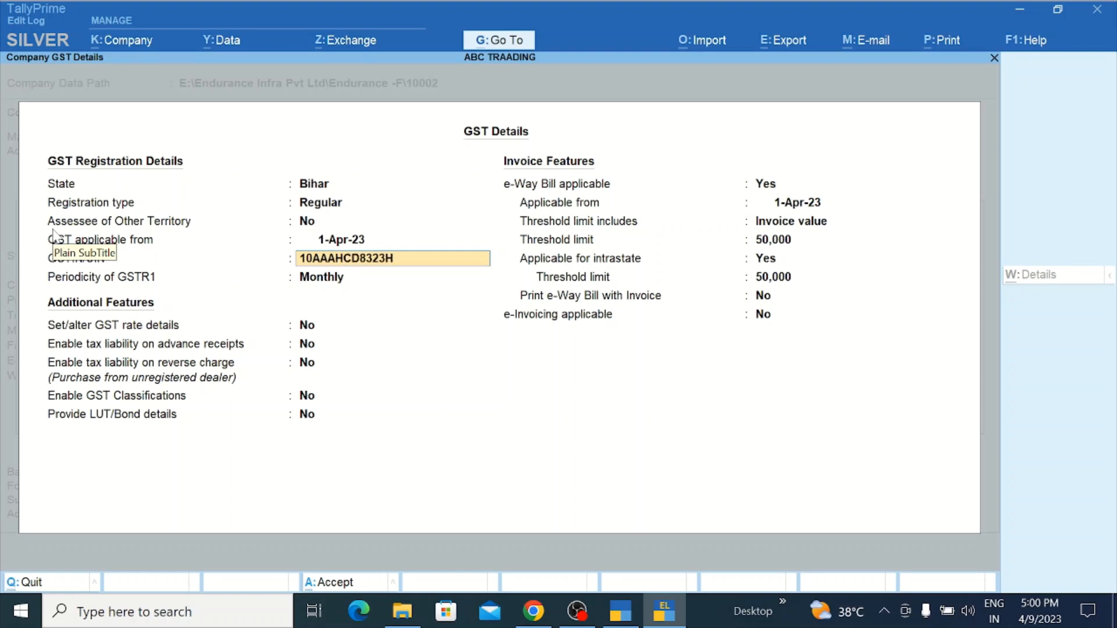
type("1Z")
key("Return")
key("Return")
key("Return")
key("Return")
key("Return")
key("Return")
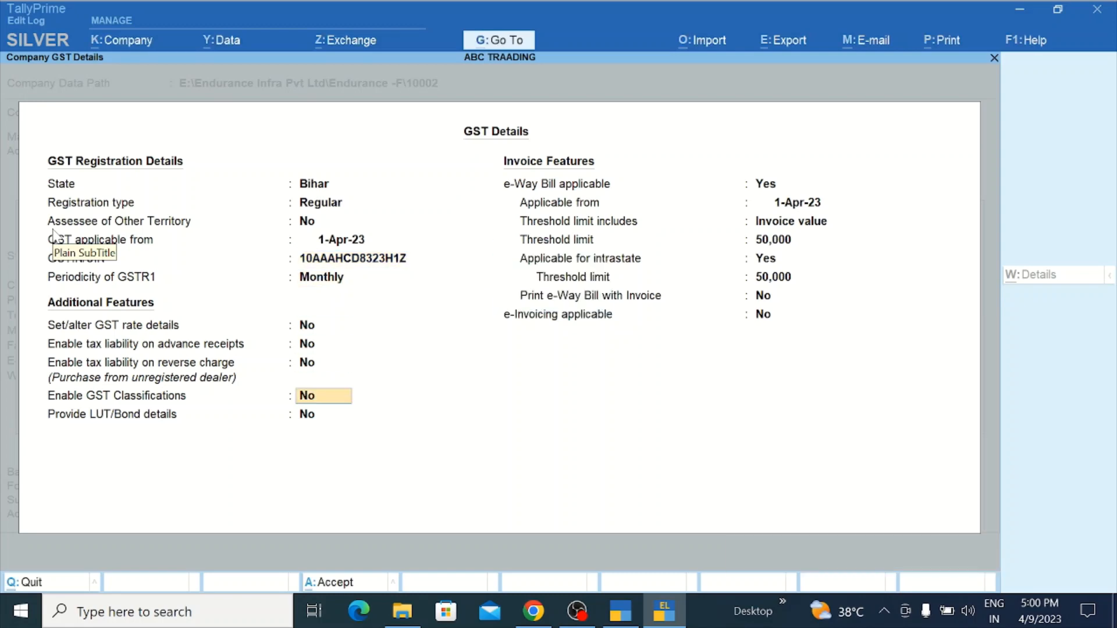
key("Return")
key("Return")
key("Return")
key("Return")
key("Return")
key("Return")
key("Return")
key("Return")
key("Return")
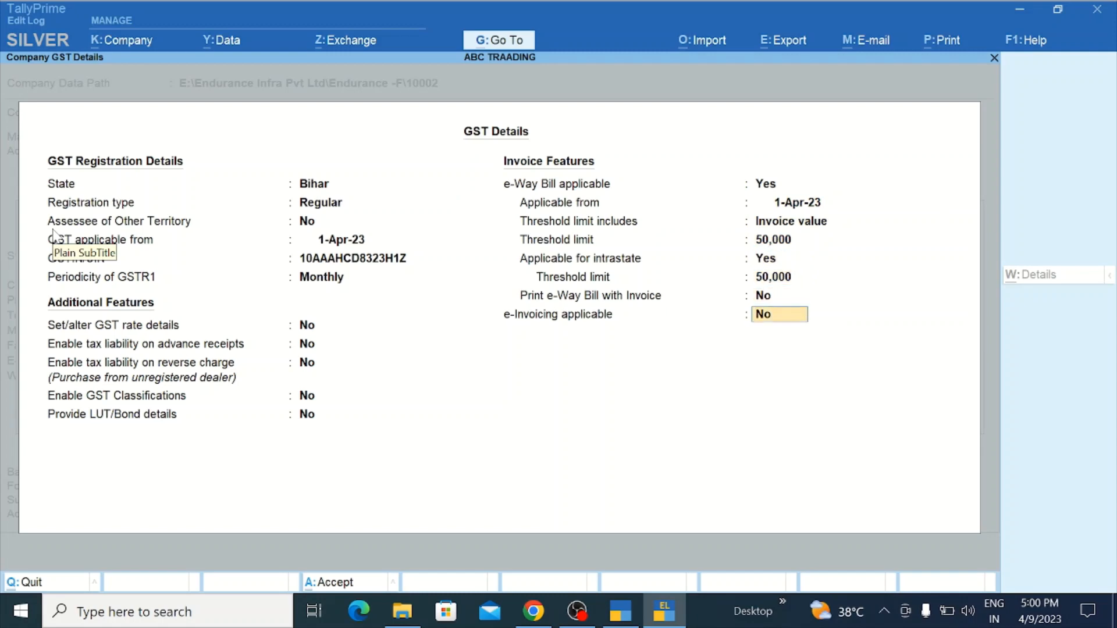
Step: Save the GST details with e-Invoicing and TDS at No, then check both company windows
key("Return")
key("Return")
key("Return")
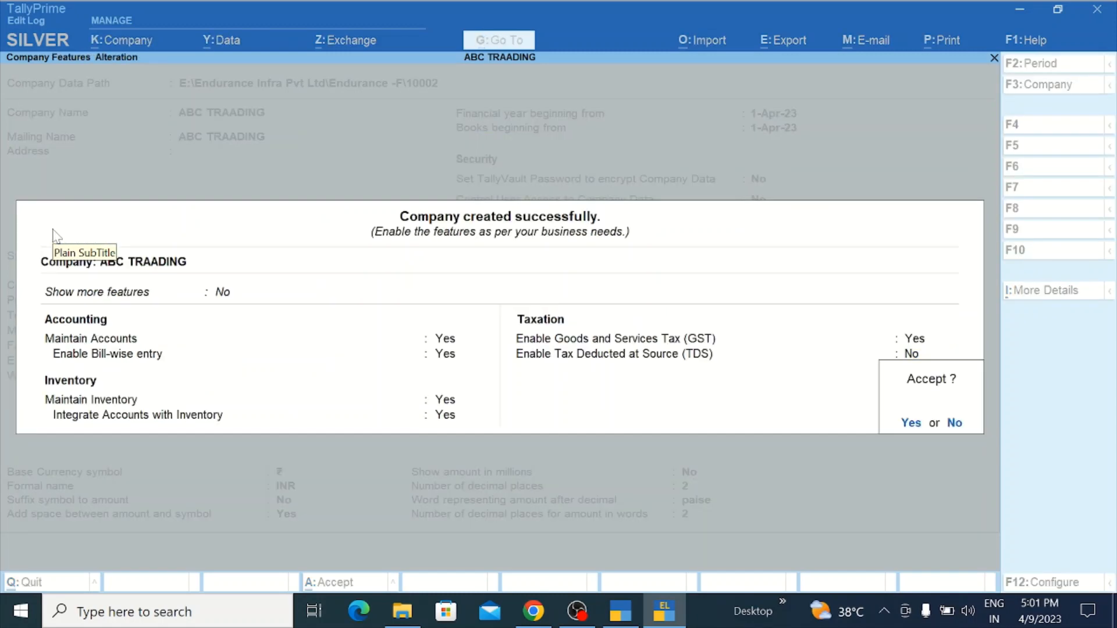
key("Return")
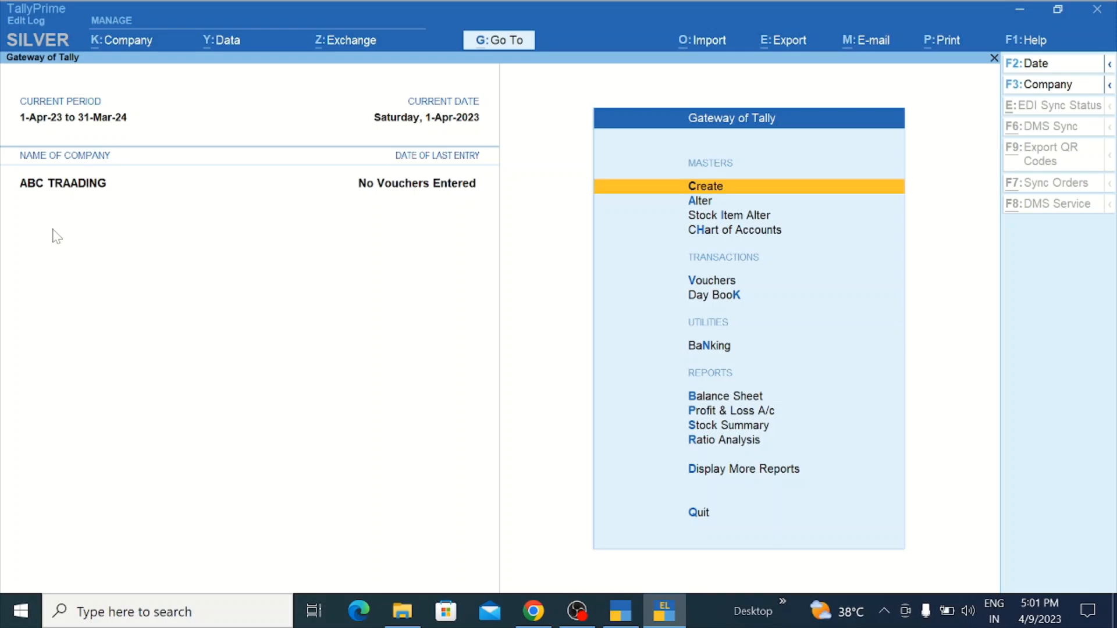
key("Escape")
key("Escape")
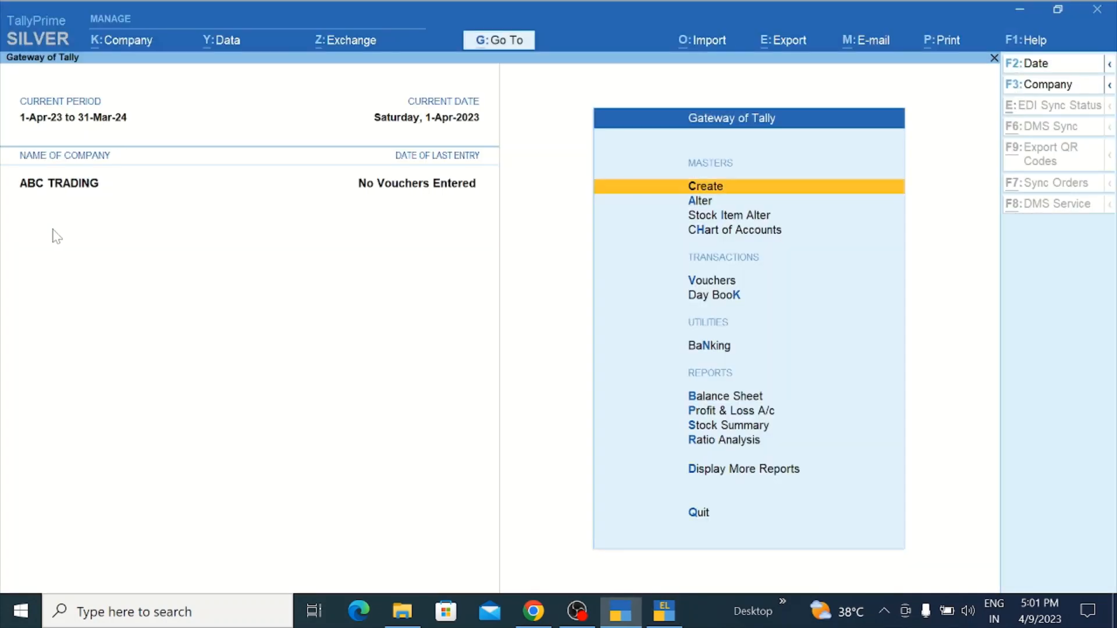
key("Escape")
key("Escape")
key("alt+Tab")
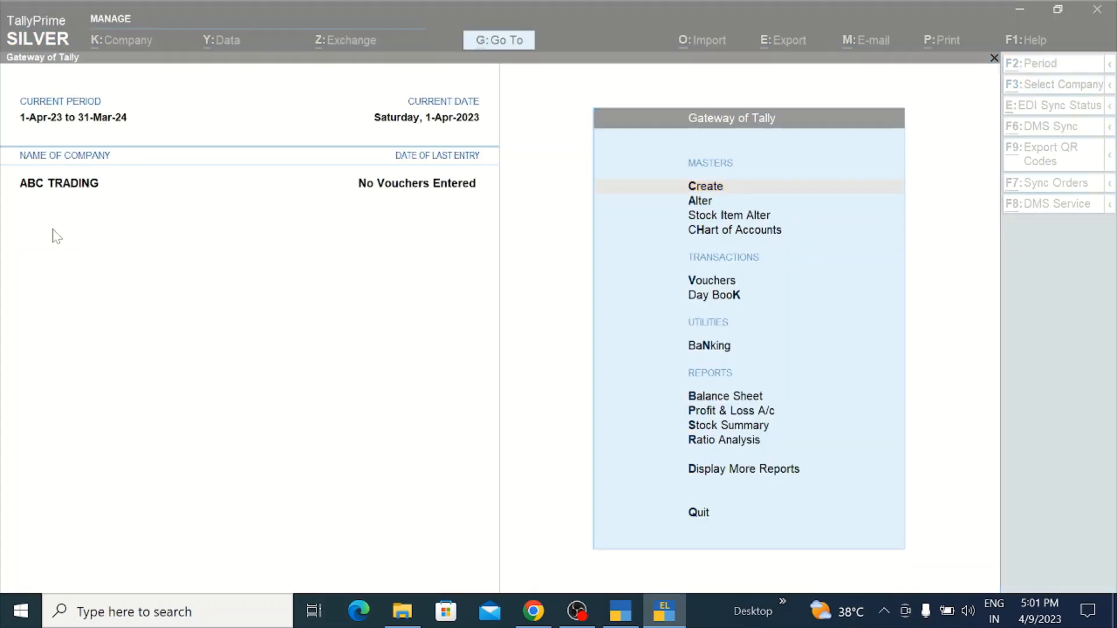
key("alt+Tab")
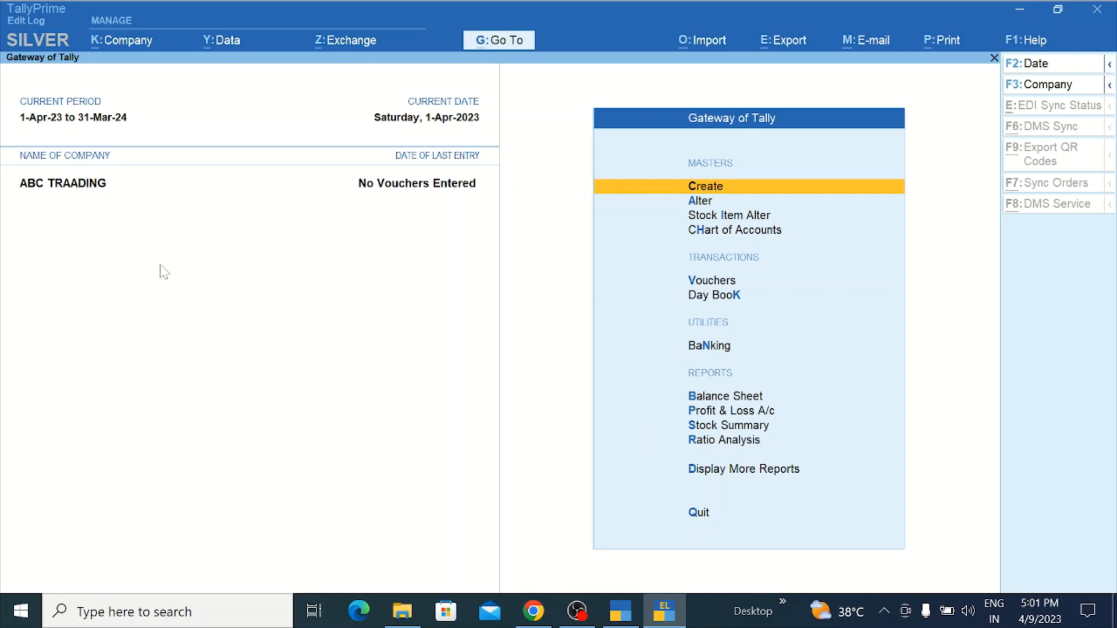
key("alt+Tab")
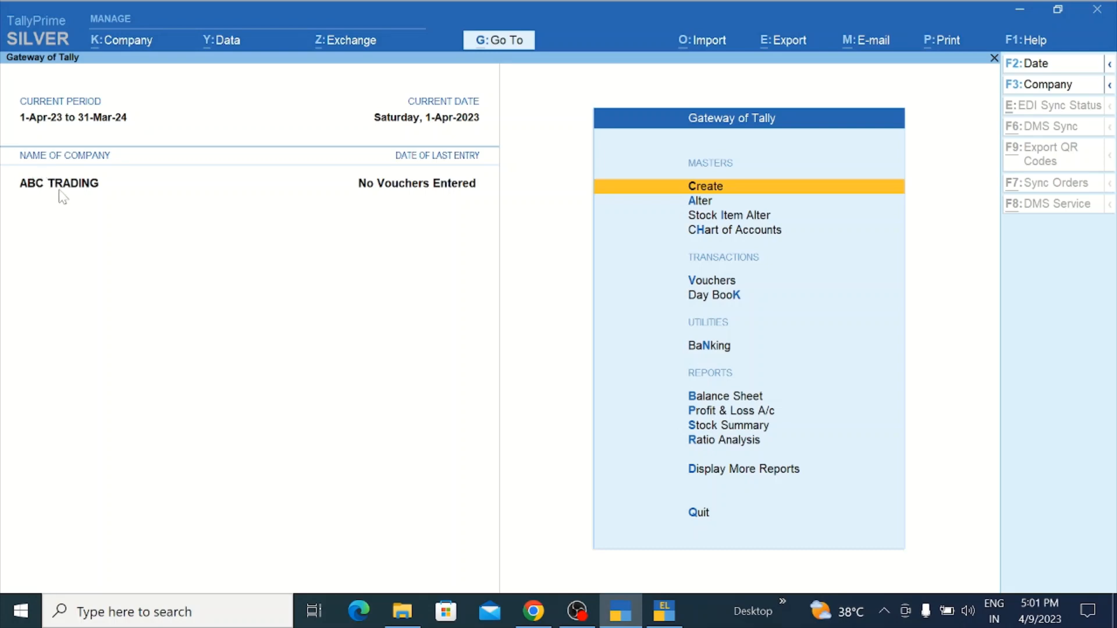
key("alt+Tab")
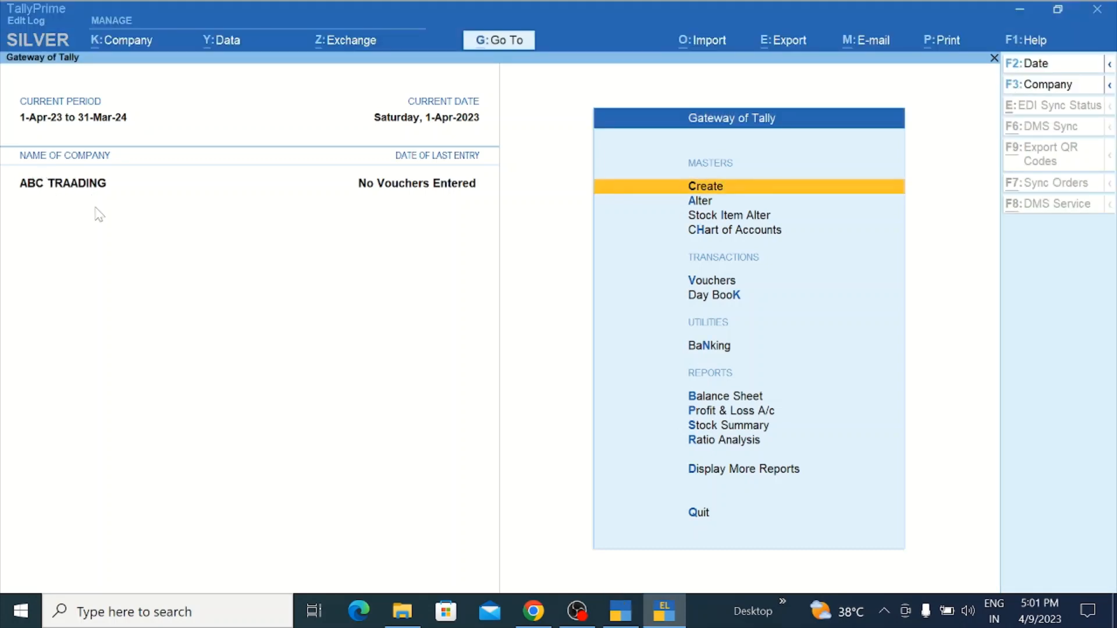
key("alt+Tab")
key("alt+Tab")
key("Down")
key("Return")
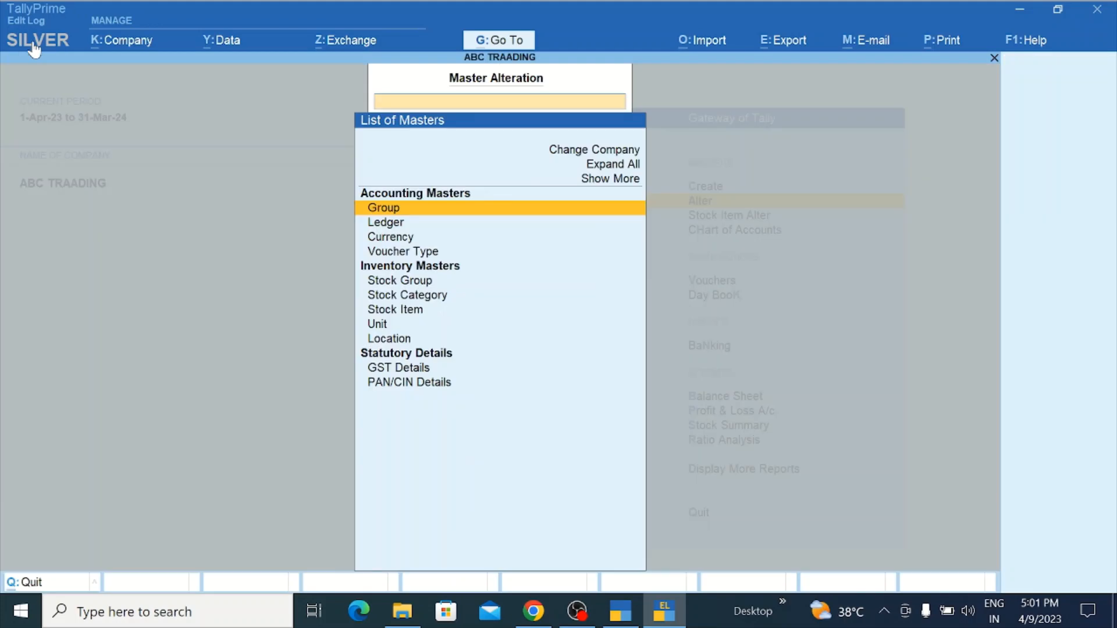
key("Escape")
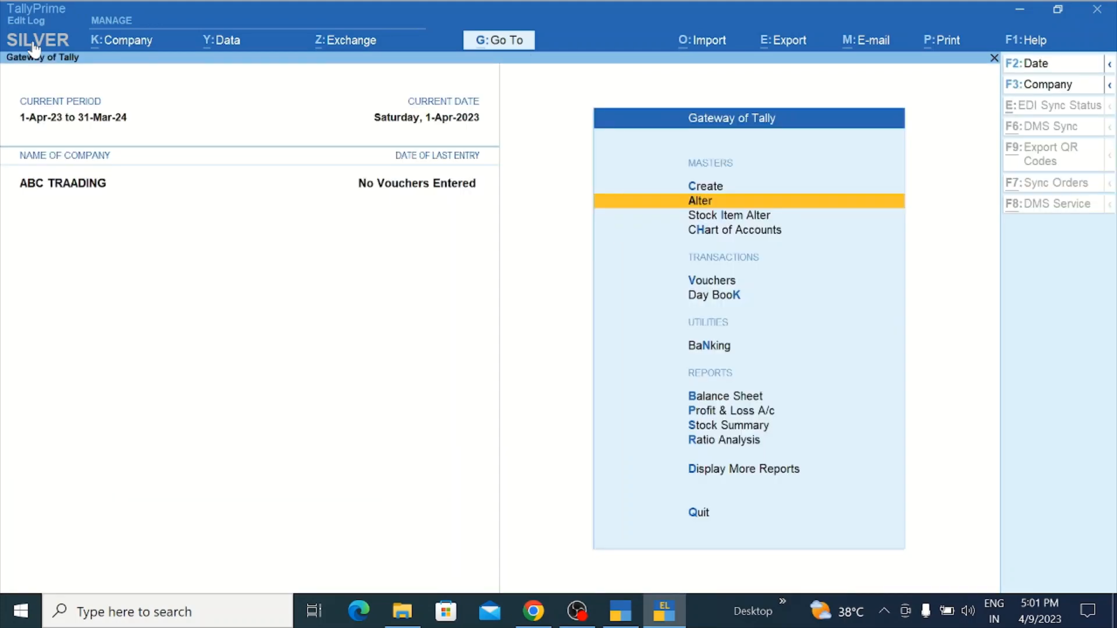
key("Escape")
key("Escape")
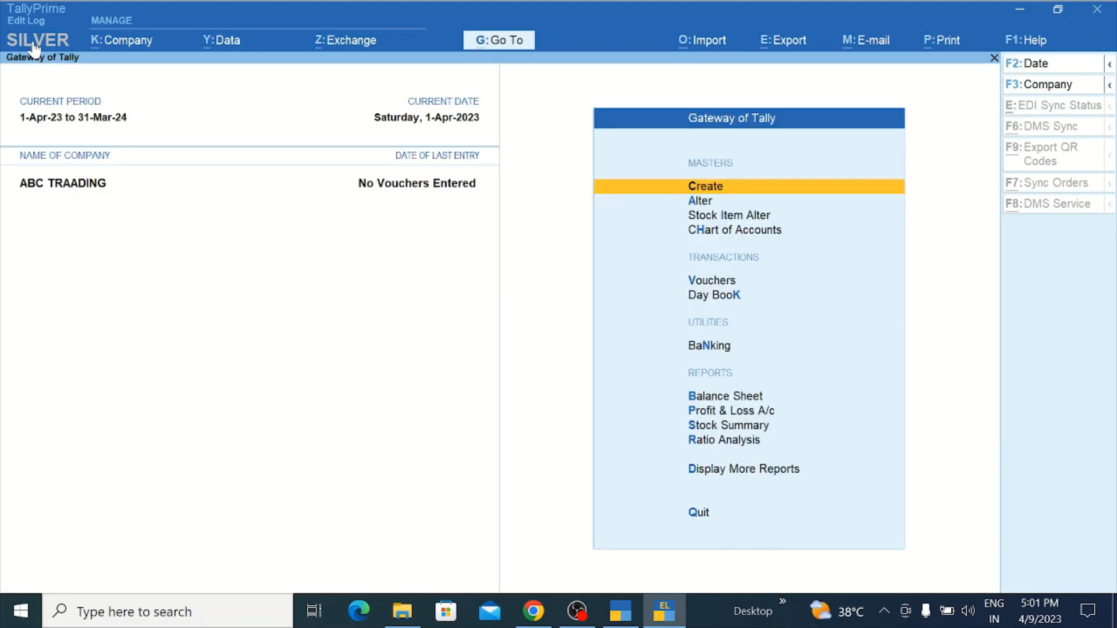
key("alt")
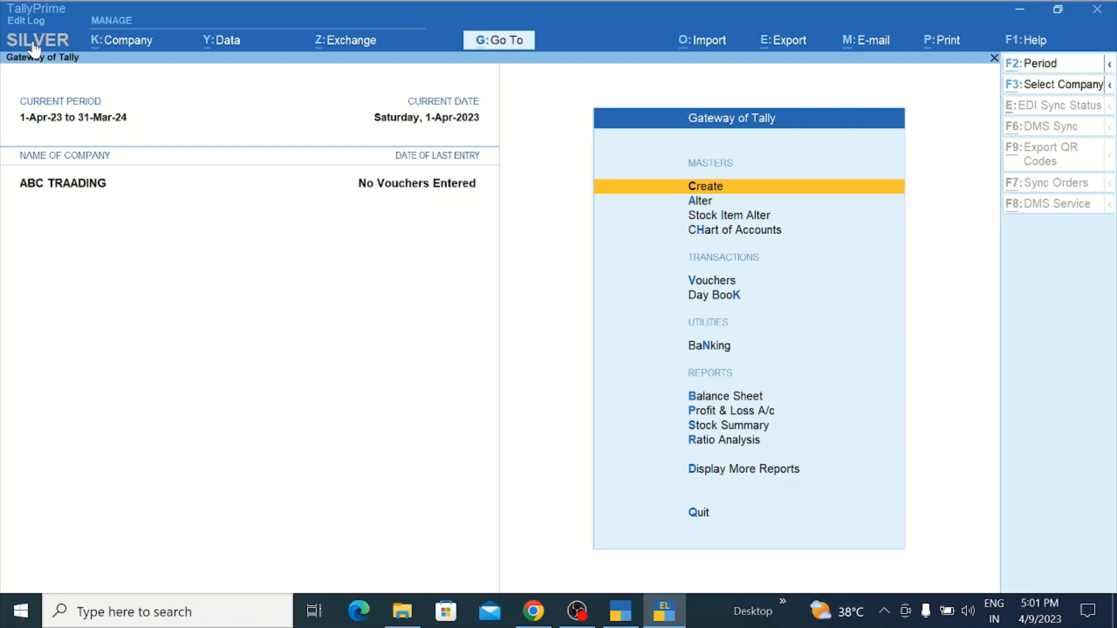
Step: Open ABC TRAADING's company details in the Edit Log copy and quit without saving
left_click(117, 44)
key("Down")
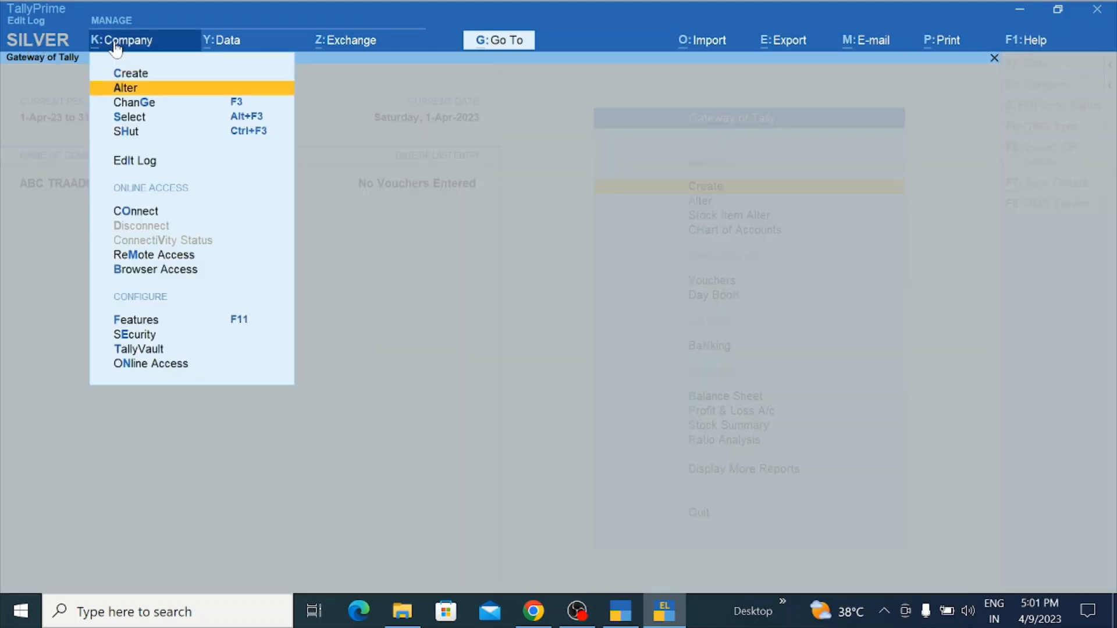
key("Return")
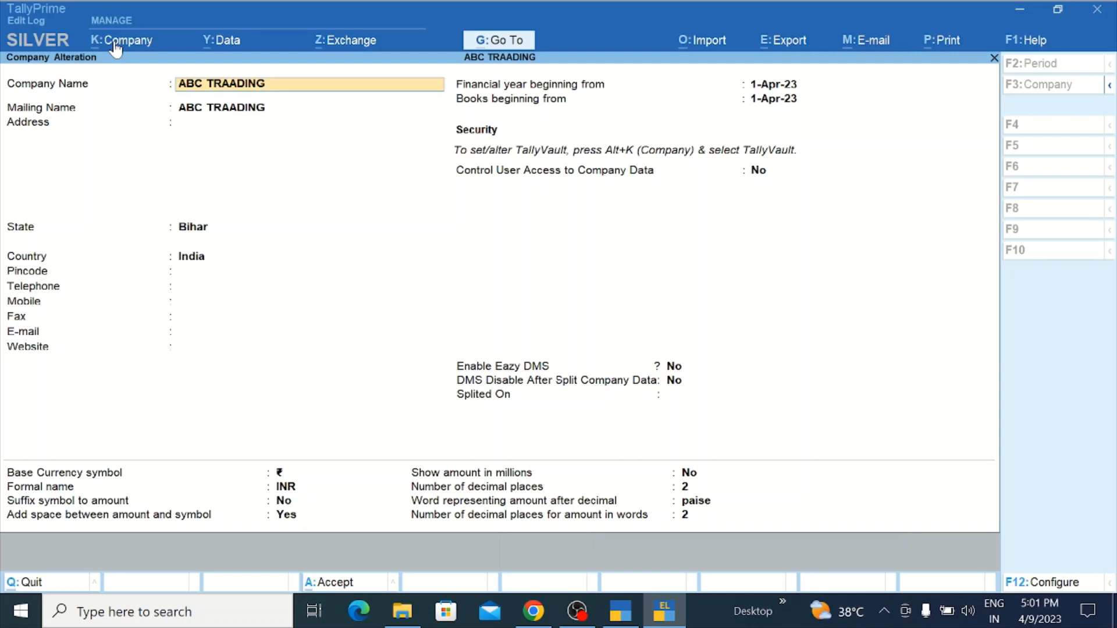
key("BackSpace")
key("Escape")
key("y")
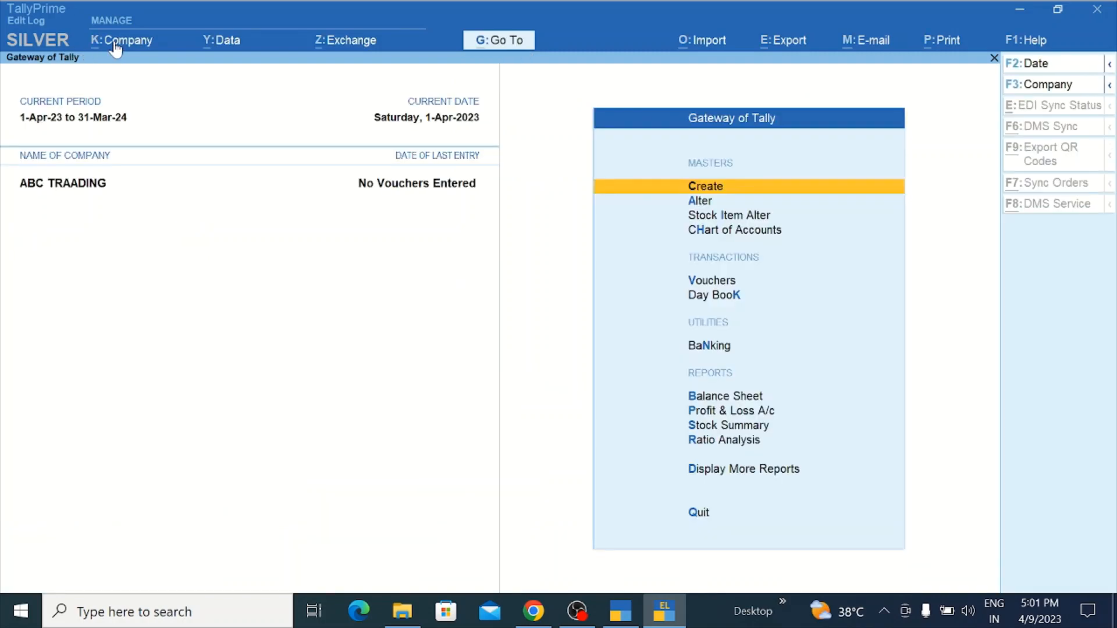
Step: In the original TallyPrime window, open ABC TRADING's company details and quit without saving
left_click(116, 42)
key("Down")
key("Down")
key("Down")
key("Down")
key("Down")
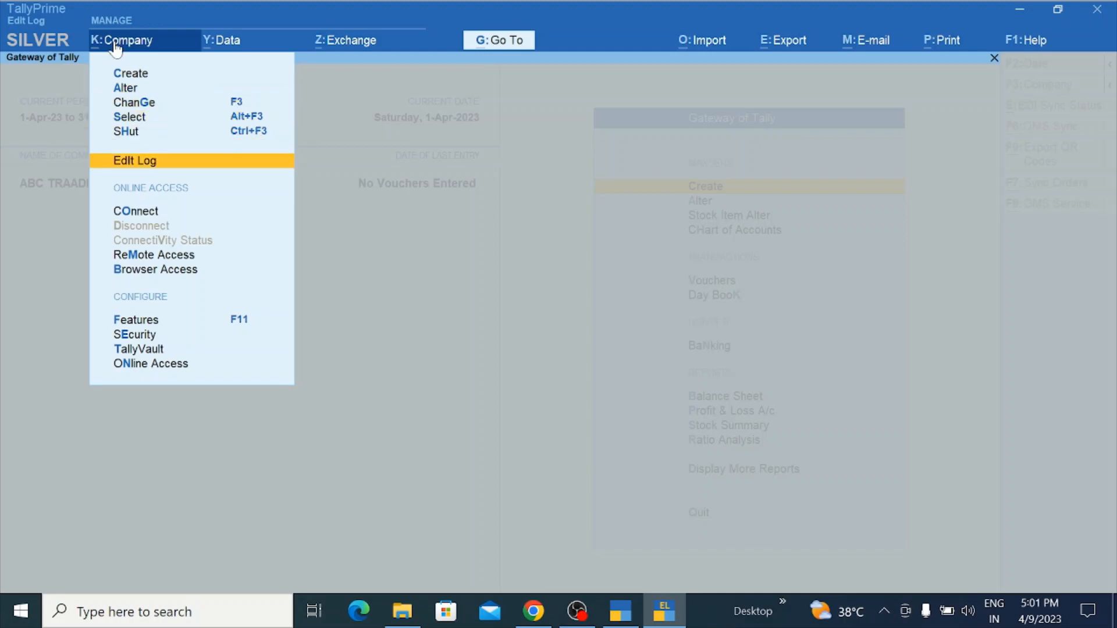
key("alt+Tab")
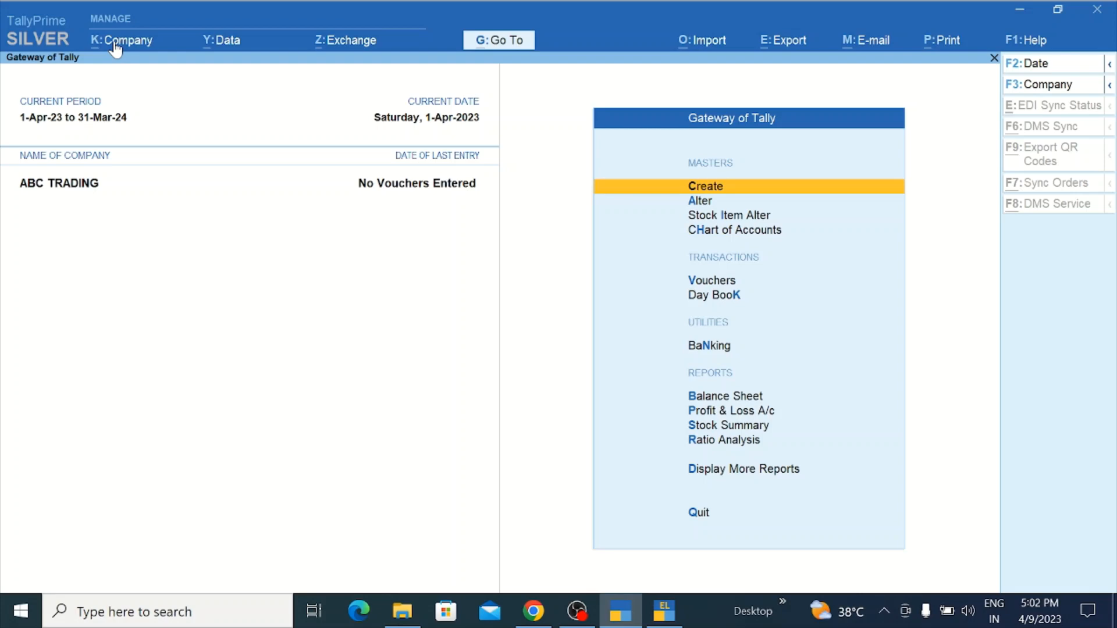
left_click(115, 44)
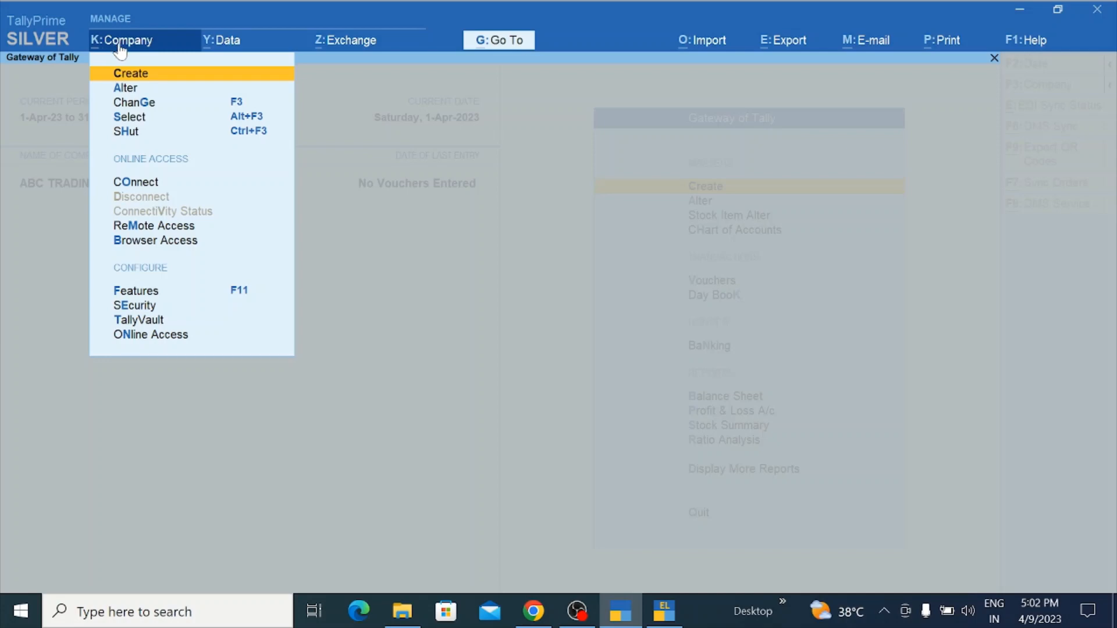
key("Down")
key("Return")
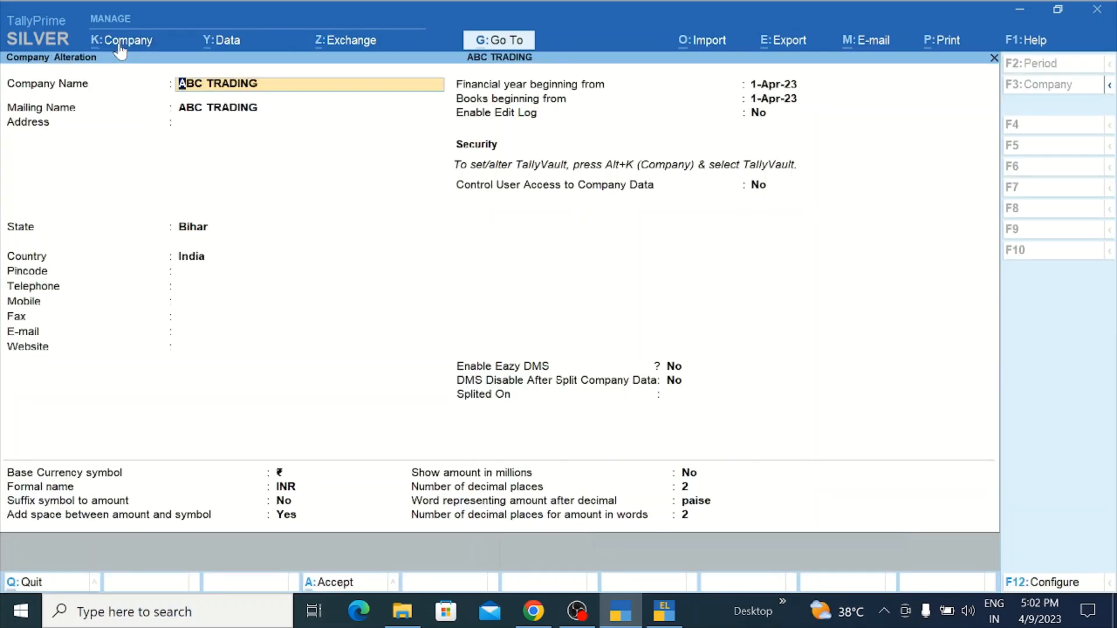
key("BackSpace")
key("Escape")
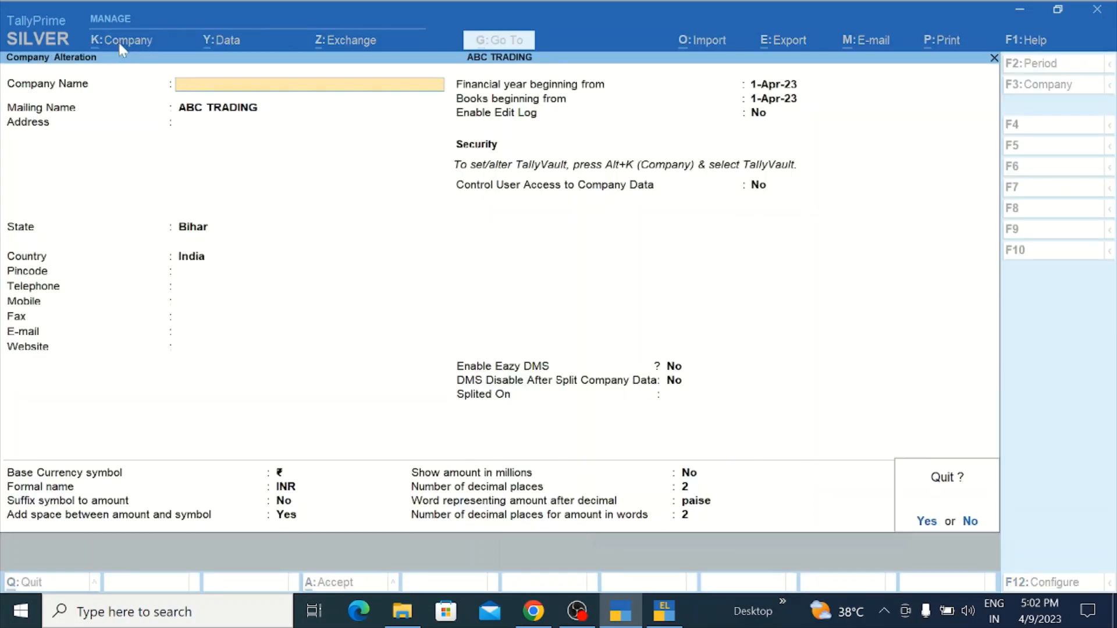
key("y")
Step: Reopen the company options and return to the Edit Log copy
left_click(120, 45)
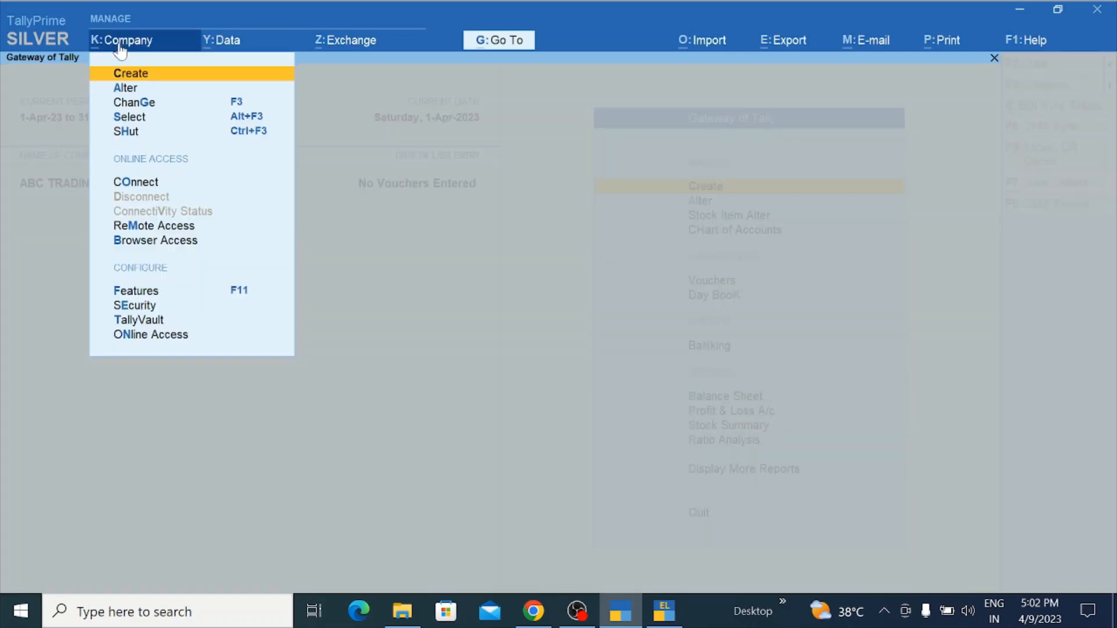
key("alt+Tab")
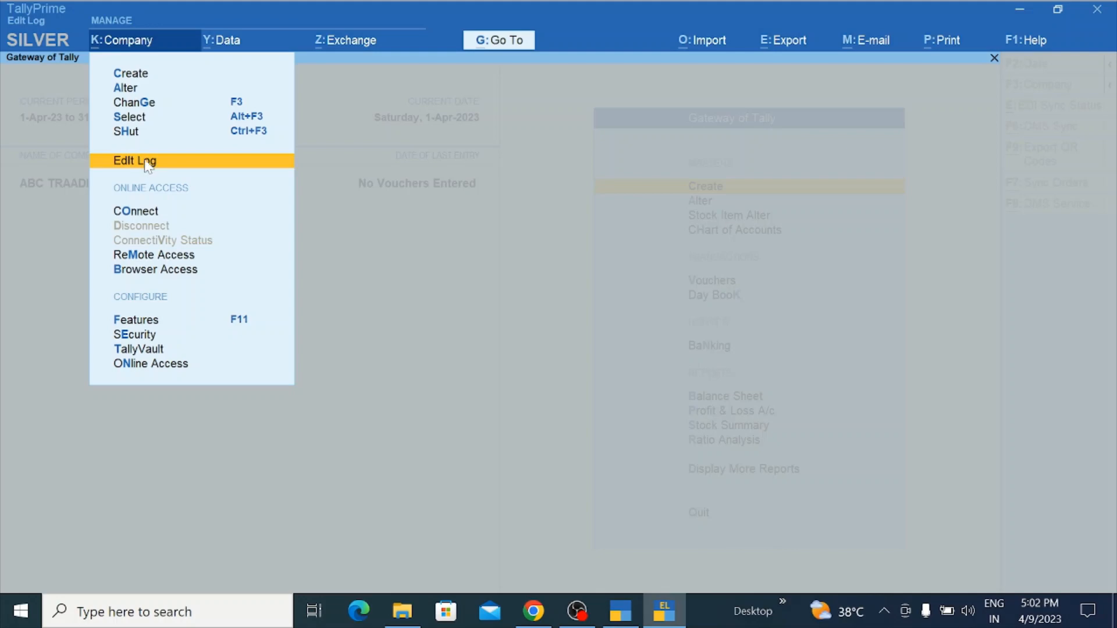
key("alt+Tab")
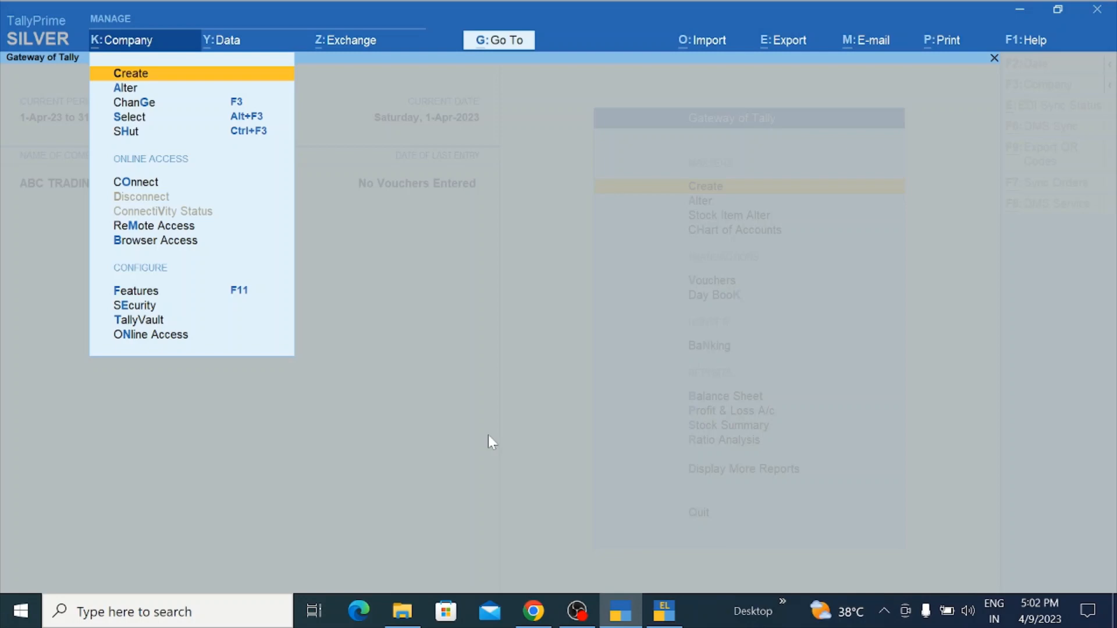
key("alt+Tab")
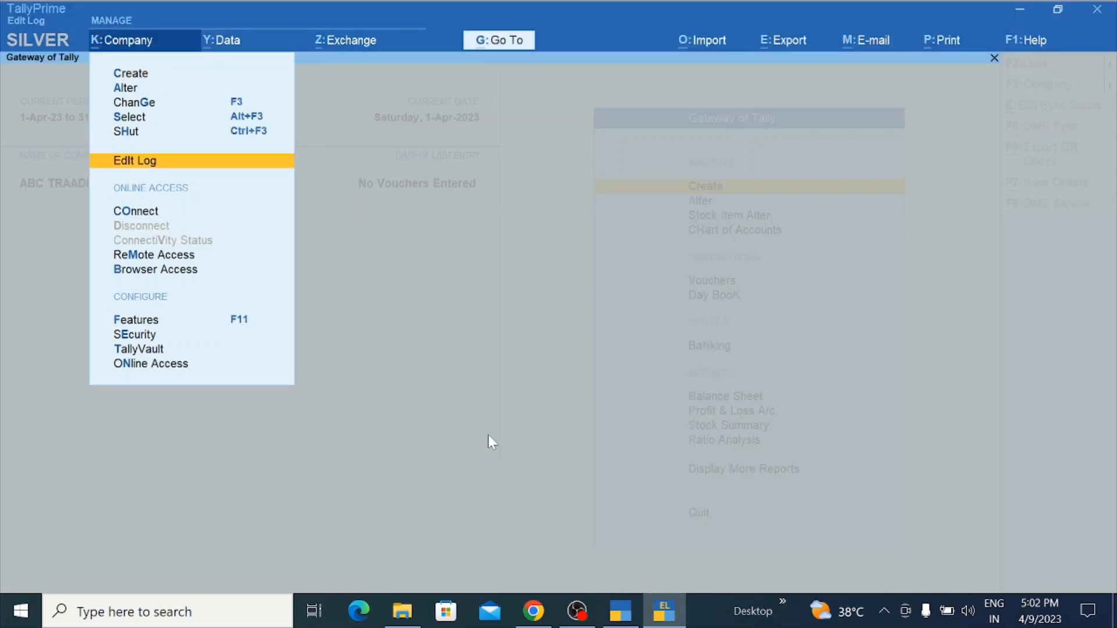
key("Return")
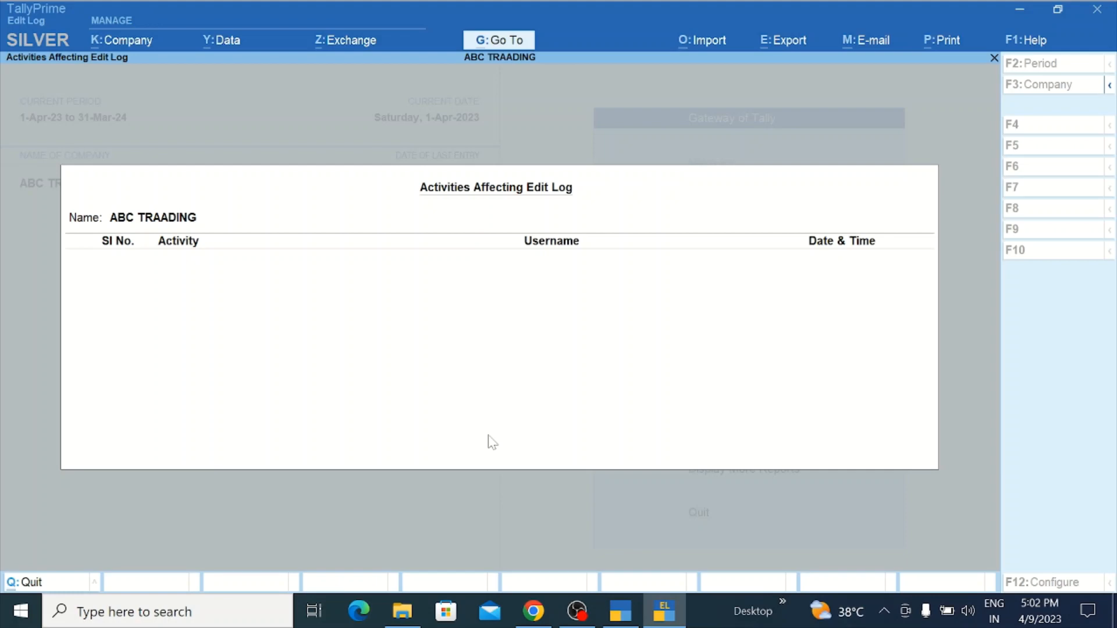
key("Escape")
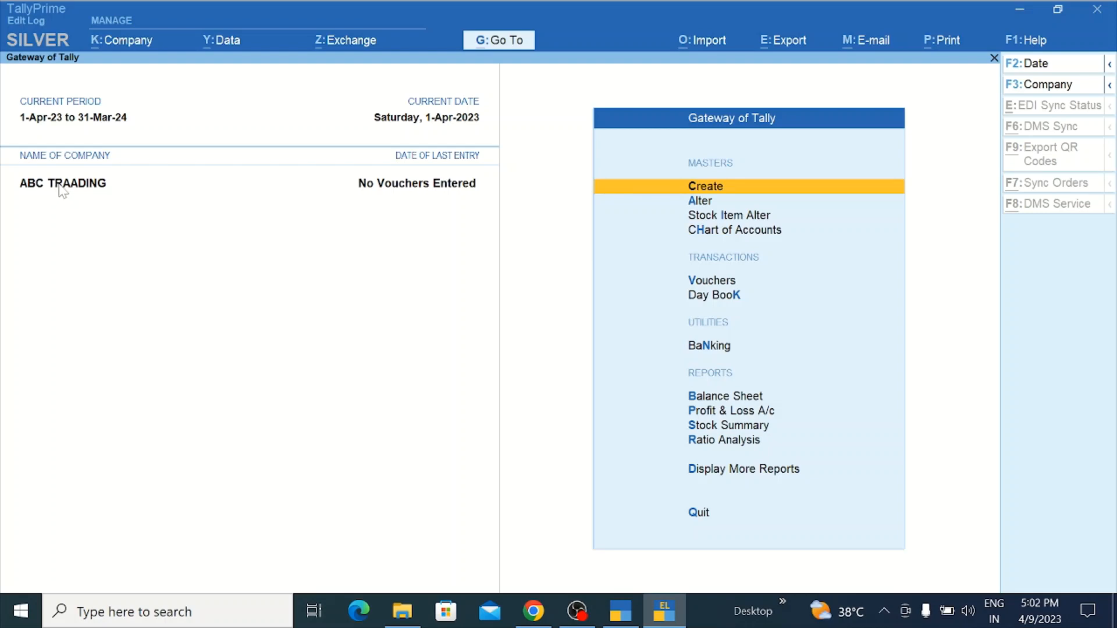
Step: Remove the extra A so the company name reads ABC TRADING, and accept the alteration
left_click(129, 46)
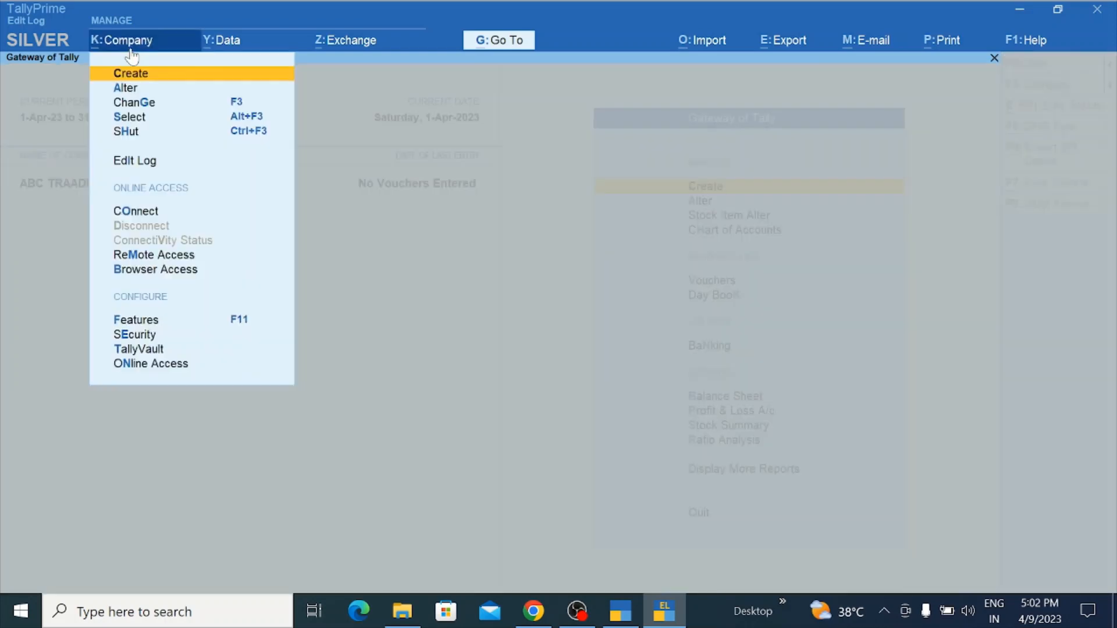
key("Down")
key("Return")
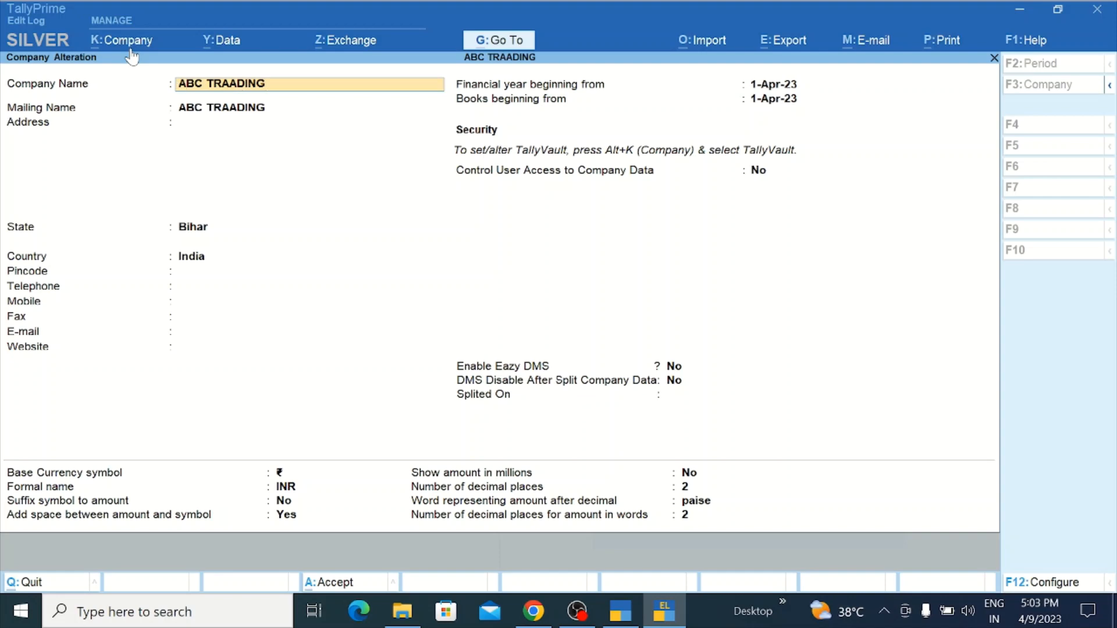
key("BackSpace")
key("Return")
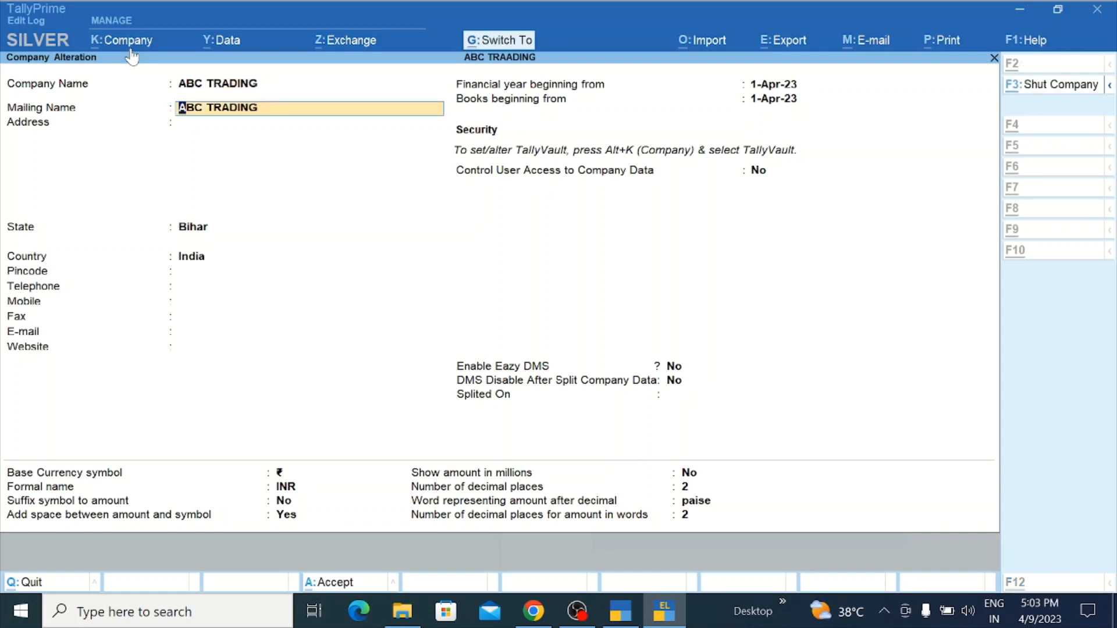
key("ctrl+a")
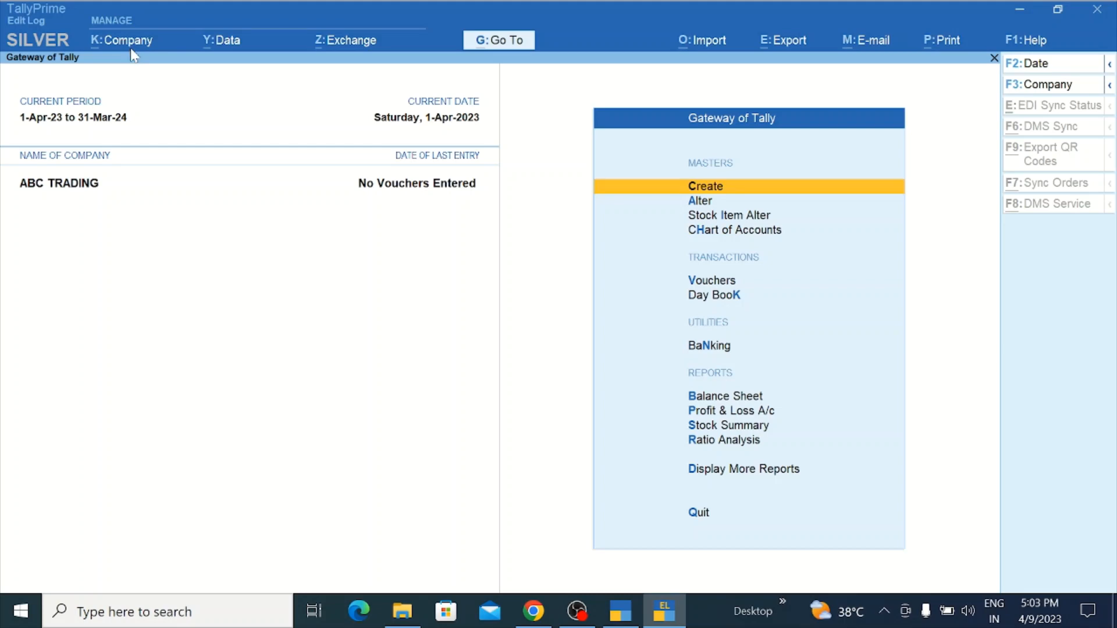
key("Escape")
key("Escape")
Step: View the edit log activities, which still list nothing, then close the report
left_click(133, 46)
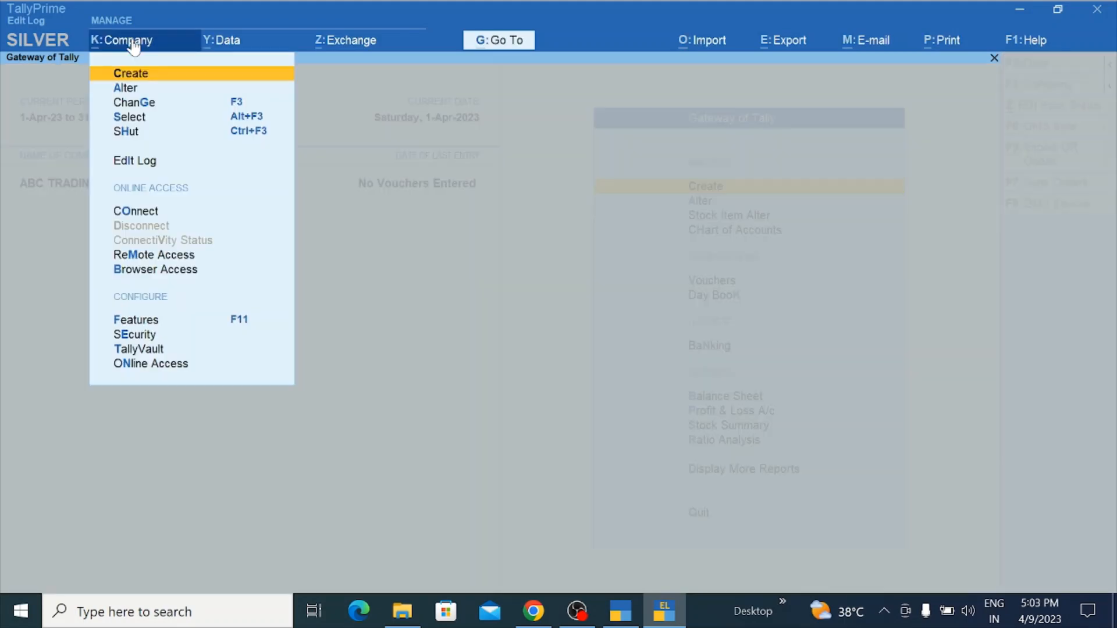
key("Down")
key("Down")
key("Down")
key("Down")
key("Down")
key("Return")
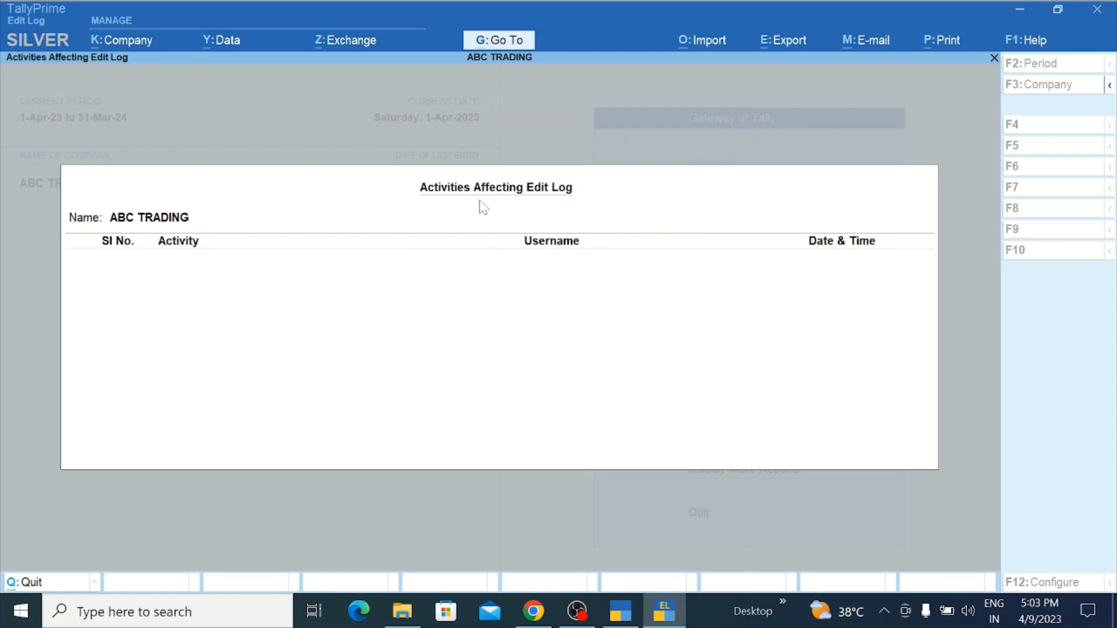
key("Escape")
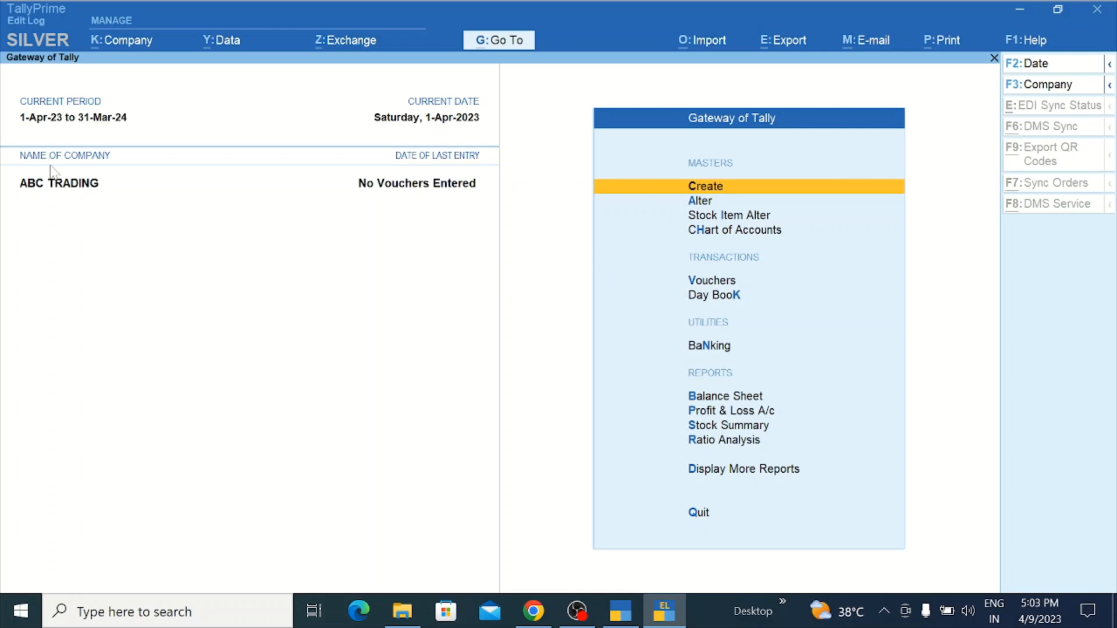
Step: Open ABC TRADING's company alteration form and step through its configuration settings
left_click(112, 44)
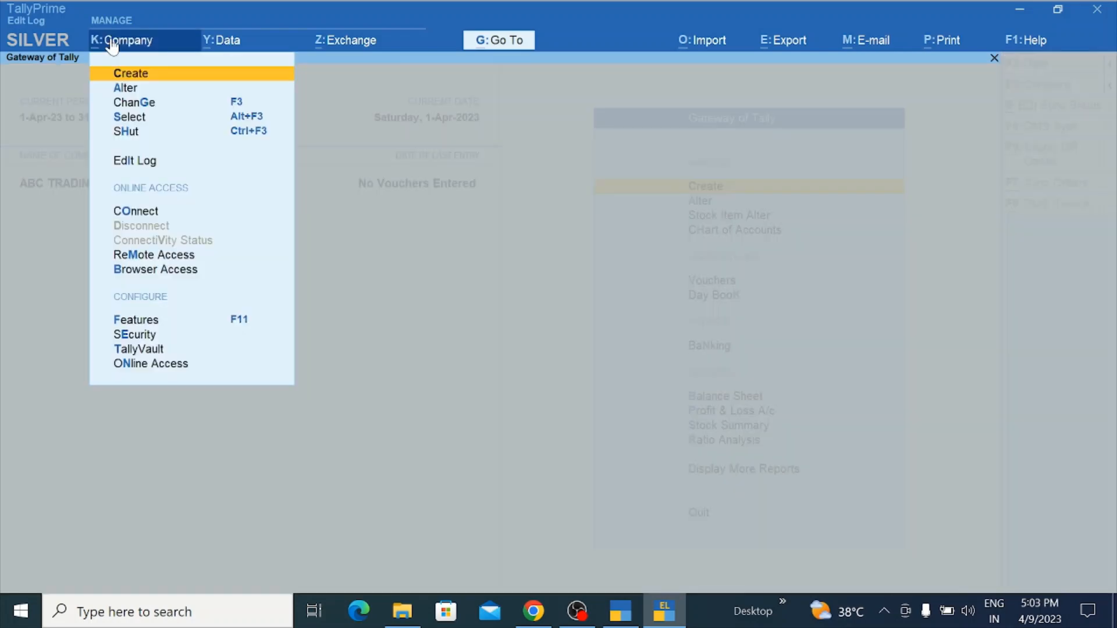
key("Down")
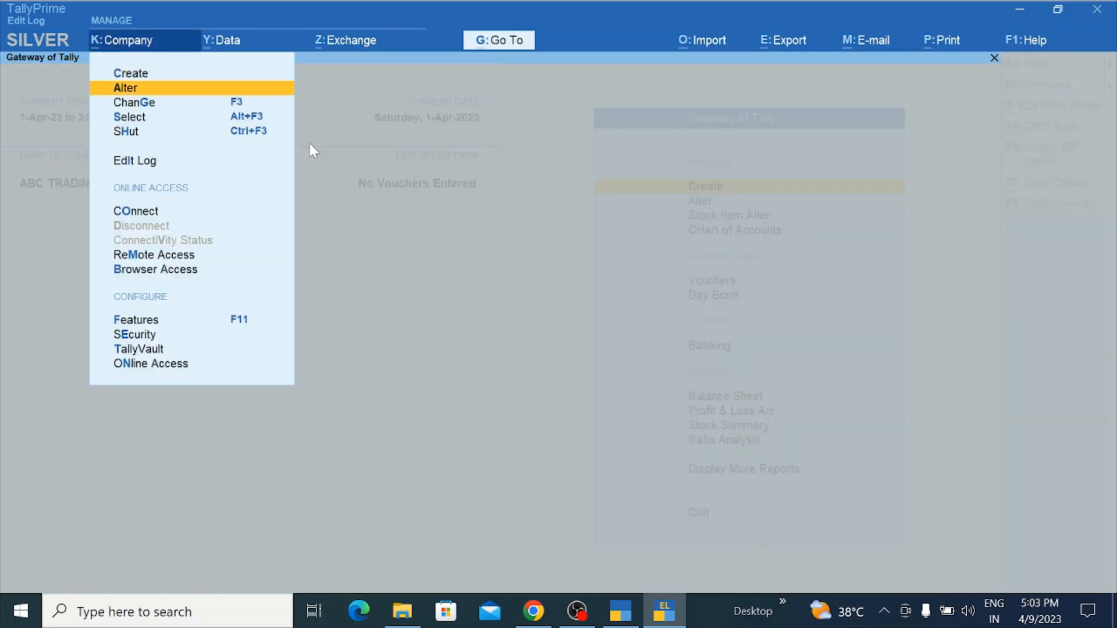
key("Return")
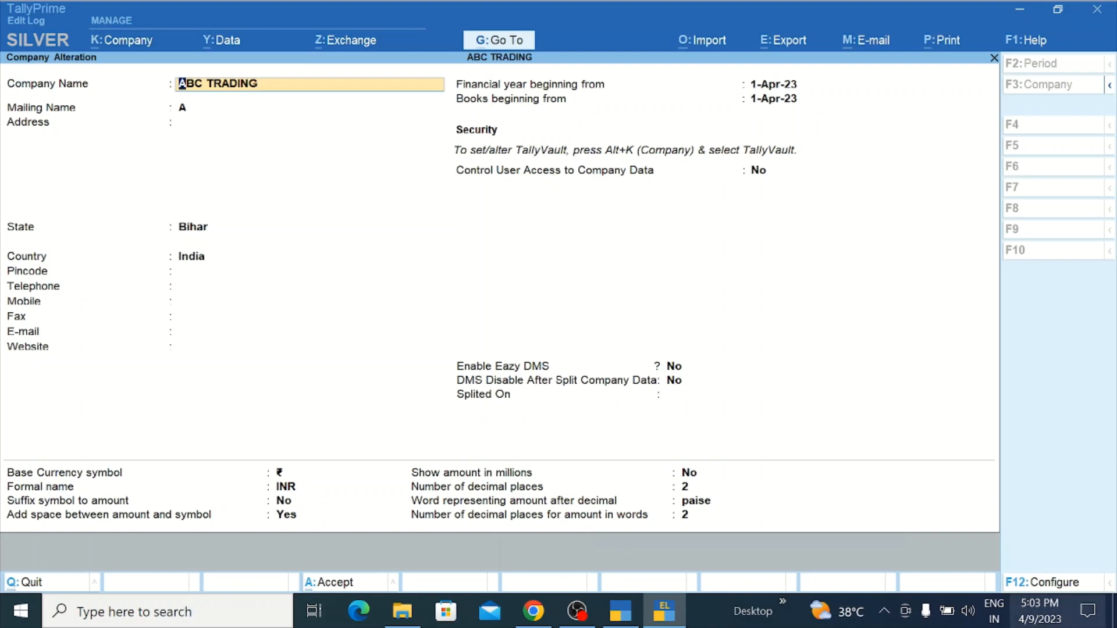
left_click(1072, 581)
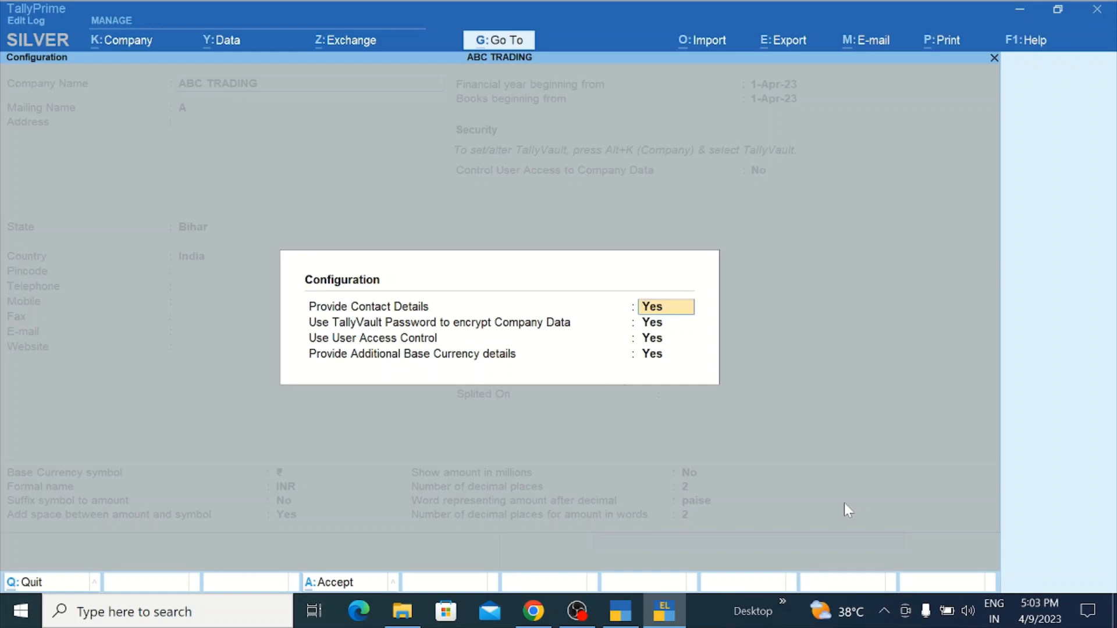
key("Return")
key("Return")
key("Return")
key("Return")
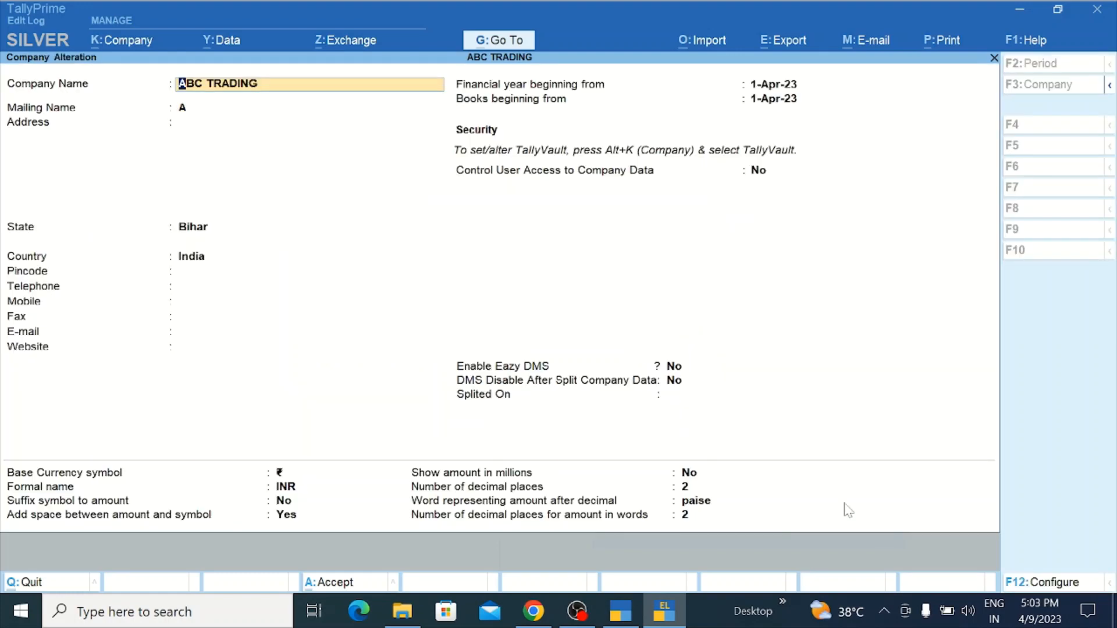
left_click(124, 41)
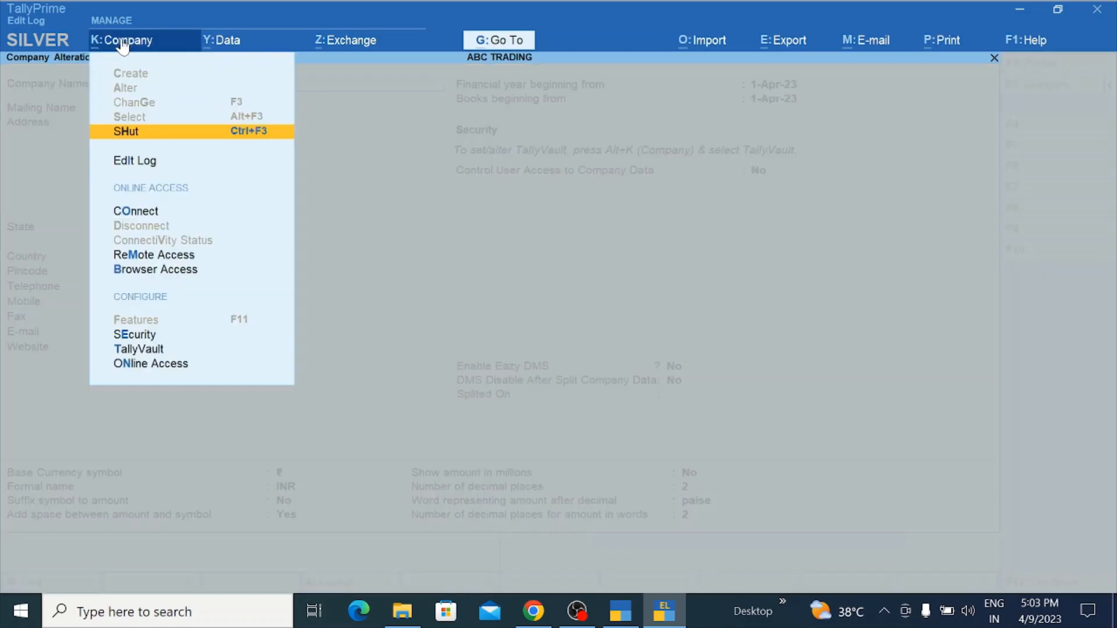
left_click(124, 43)
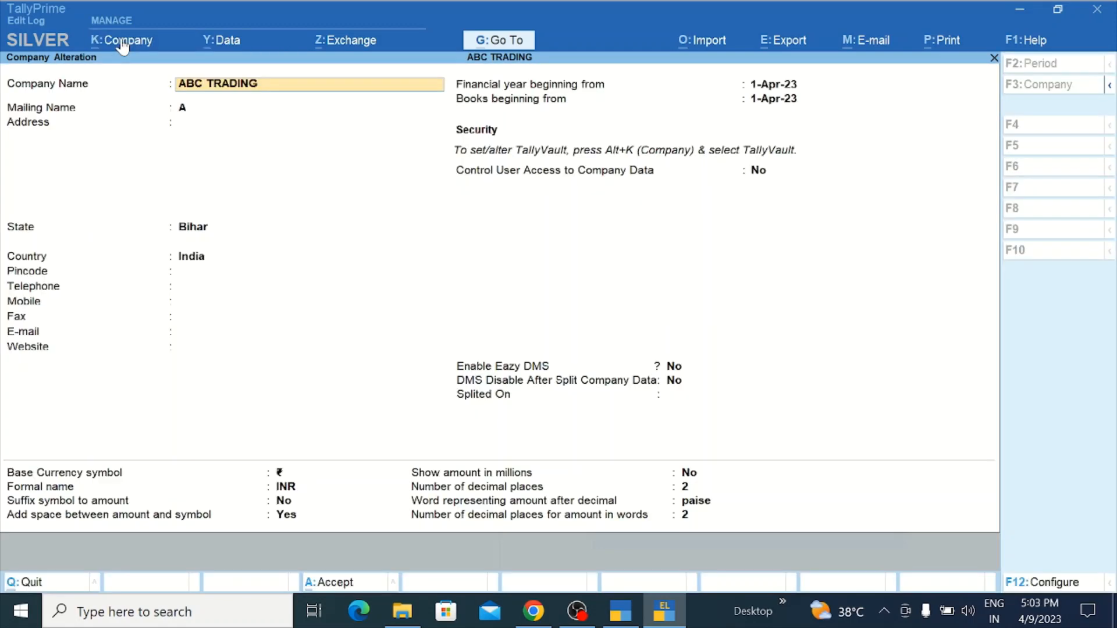
Step: Correct the mailing name to ABC TRADING and save the company details
left_click(220, 109)
key("ctrl+alt")
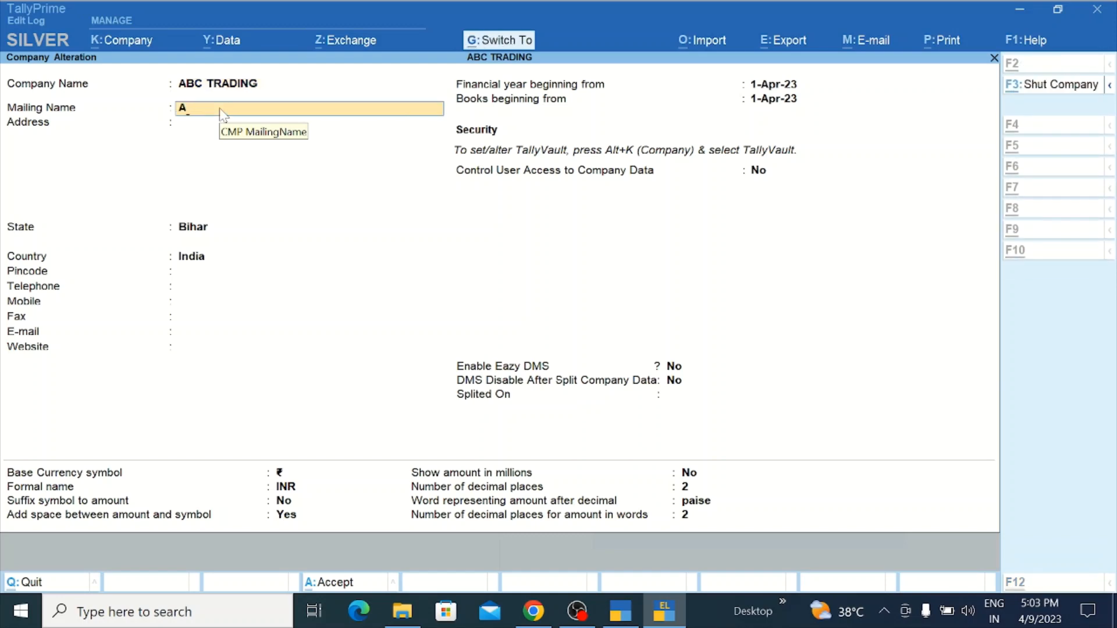
key("alt")
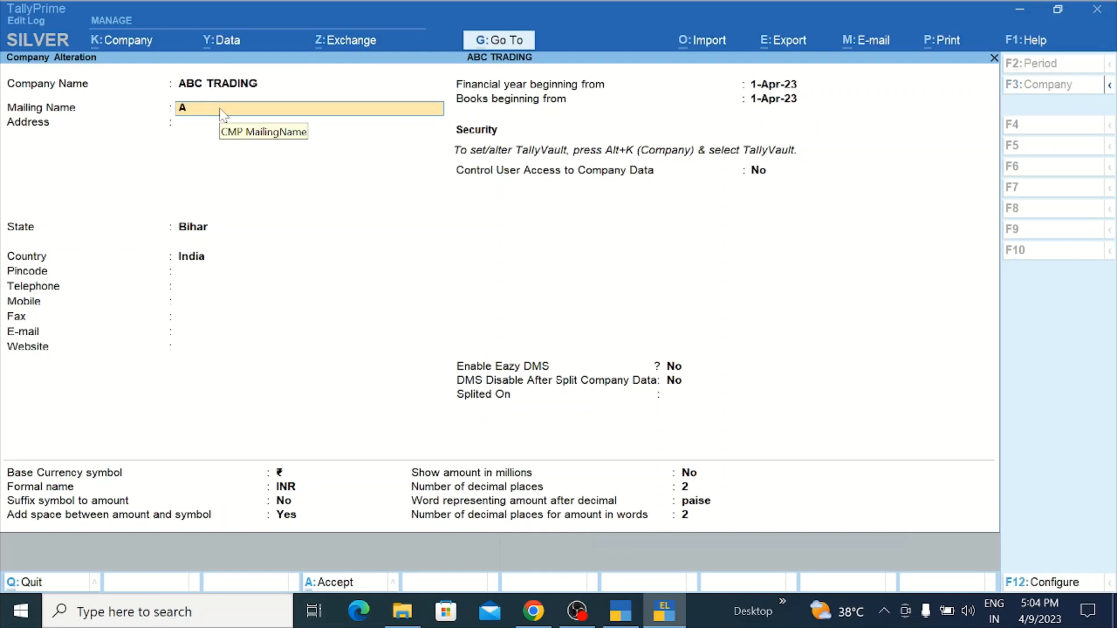
key("BackSpace")
key("Return")
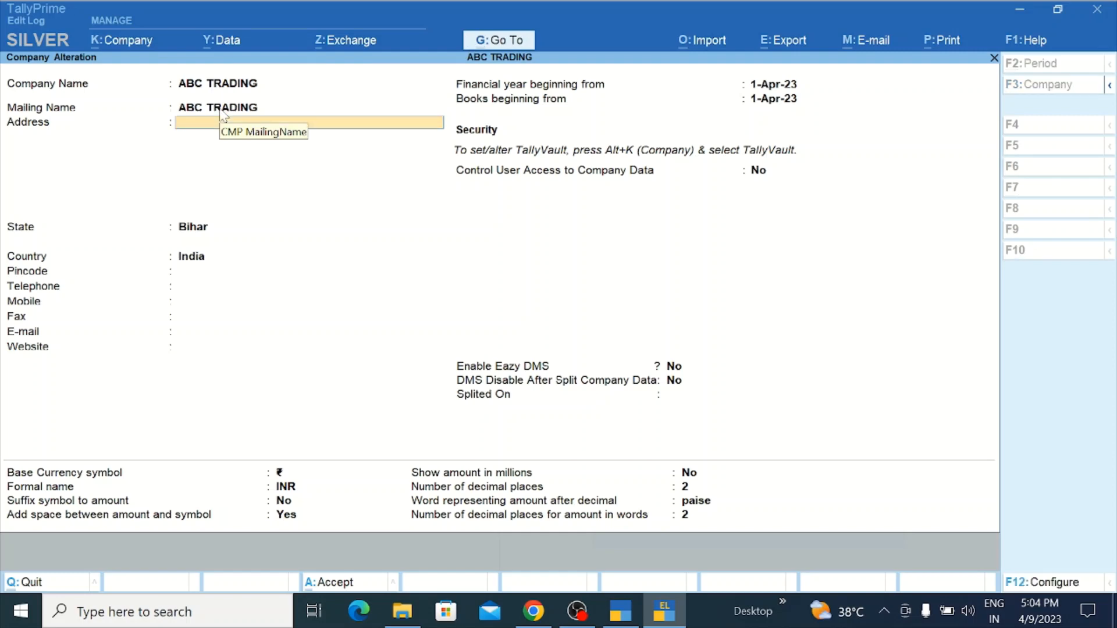
key("ctrl+a")
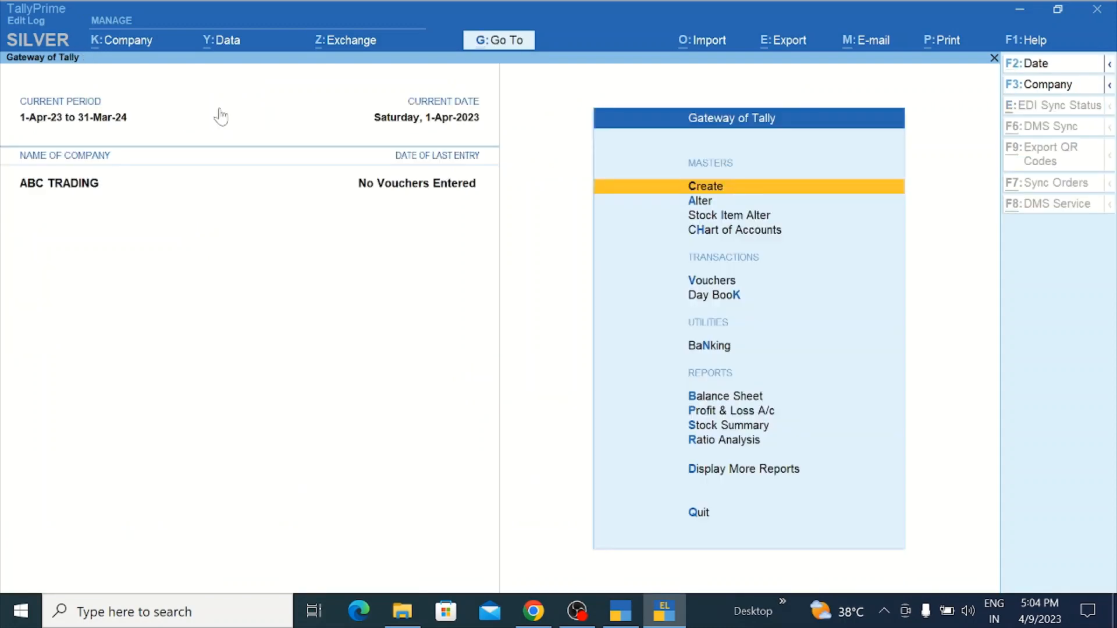
left_click(110, 47)
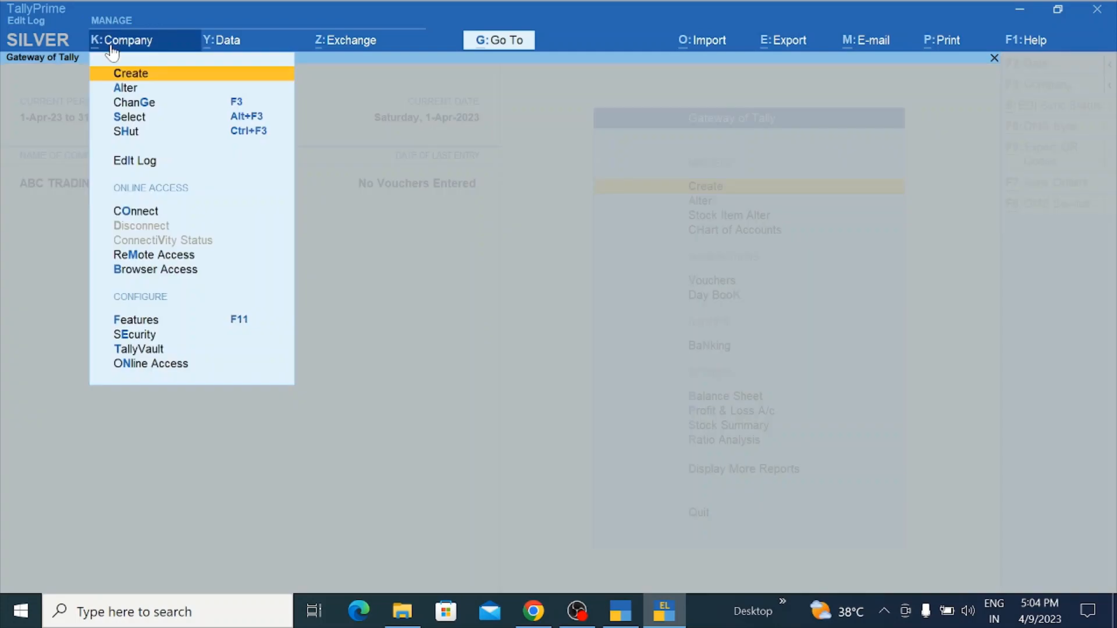
key("Down")
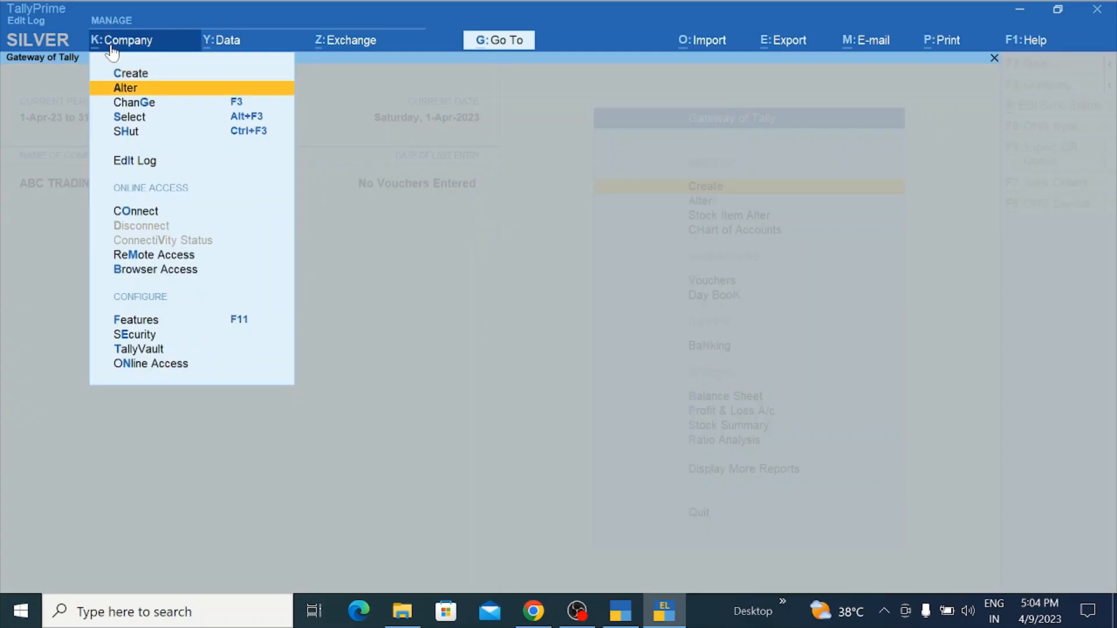
key("Down")
key("Down")
key("Down")
key("Down")
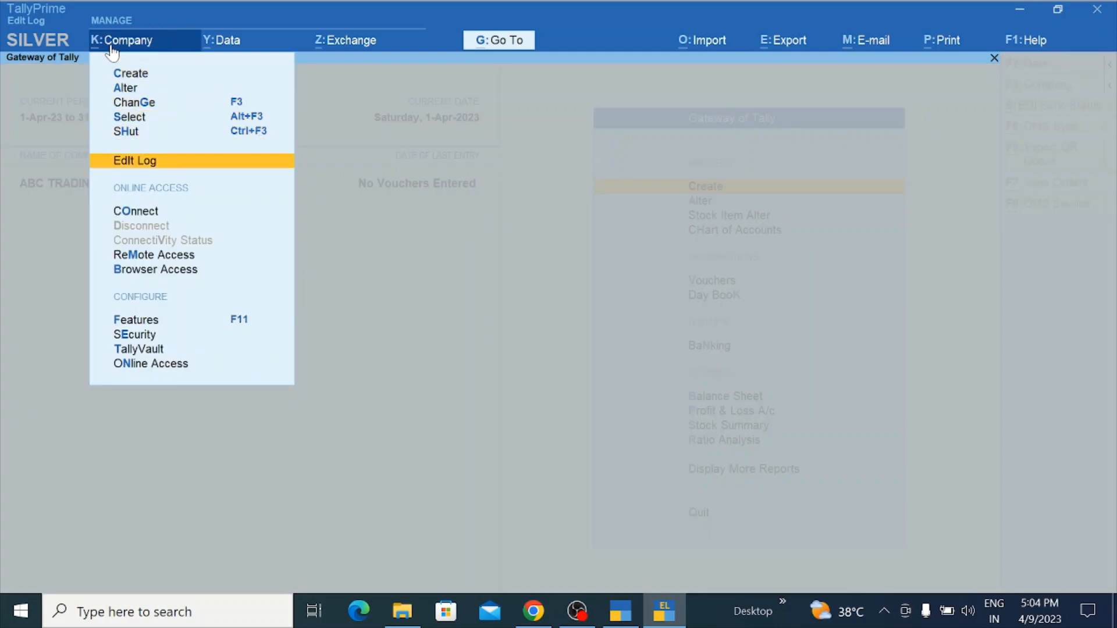
key("Return")
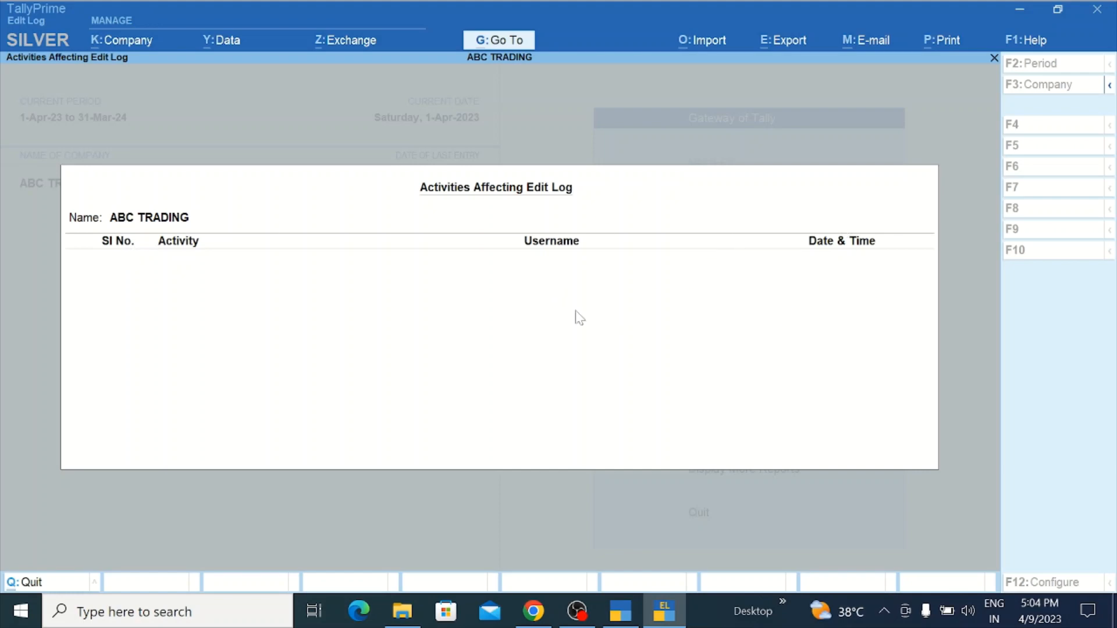
key("Escape")
key("Escape")
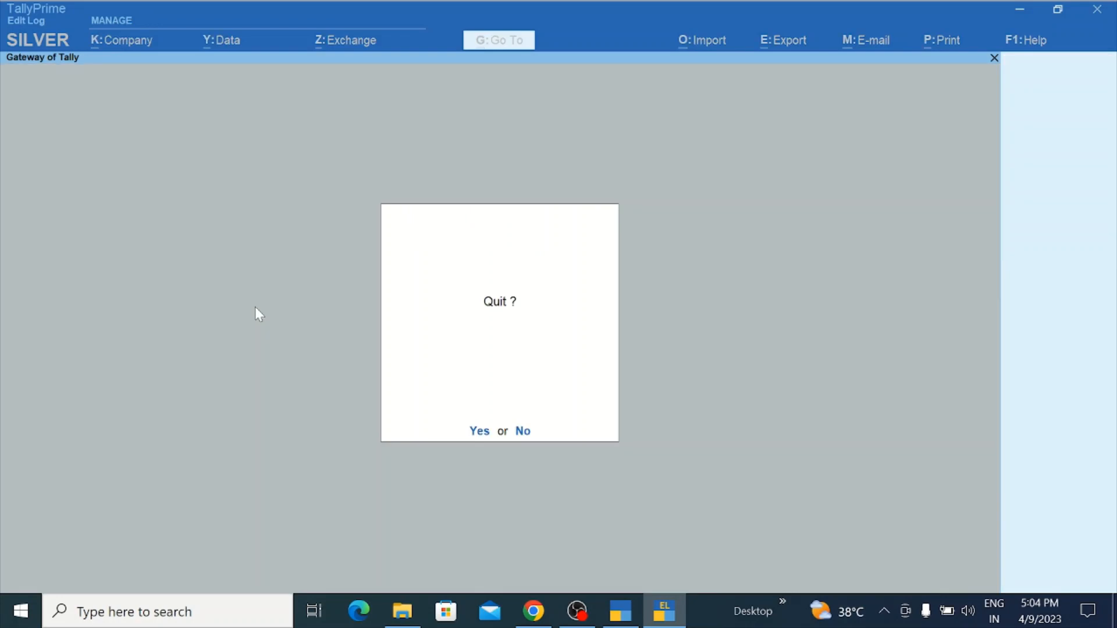
key("Escape")
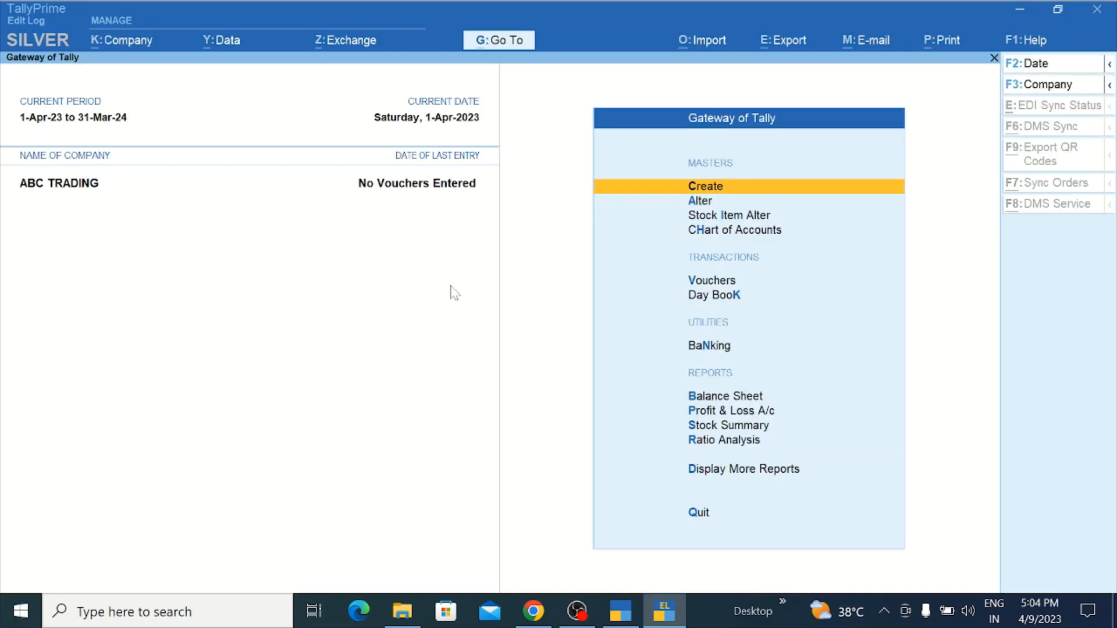
Step: Open and close the company options a few times without changing anything
key("alt+k")
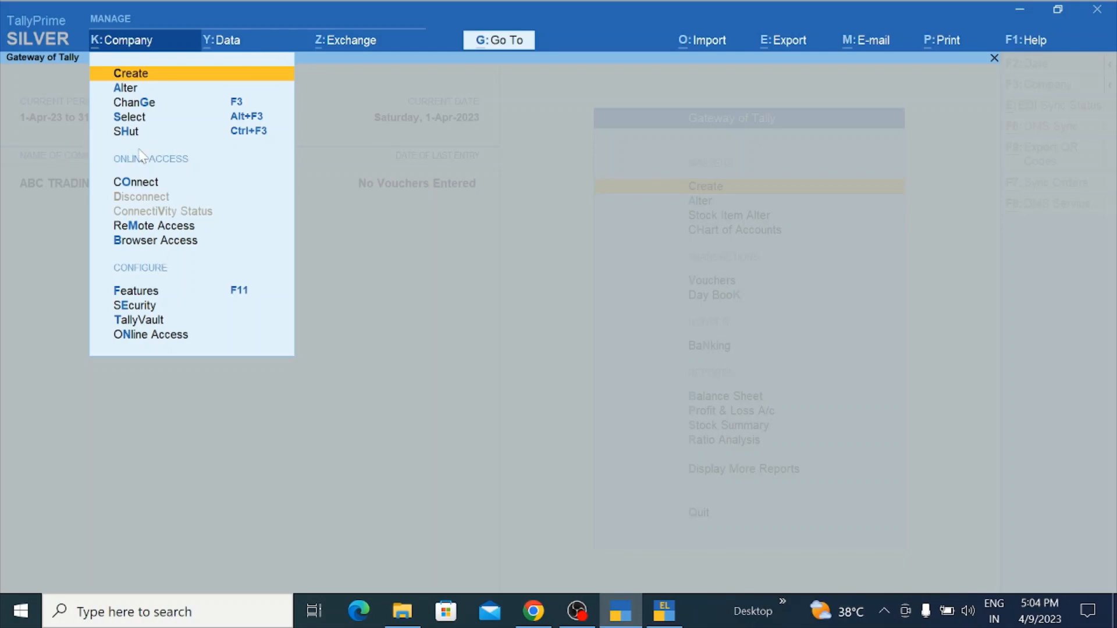
key("Escape")
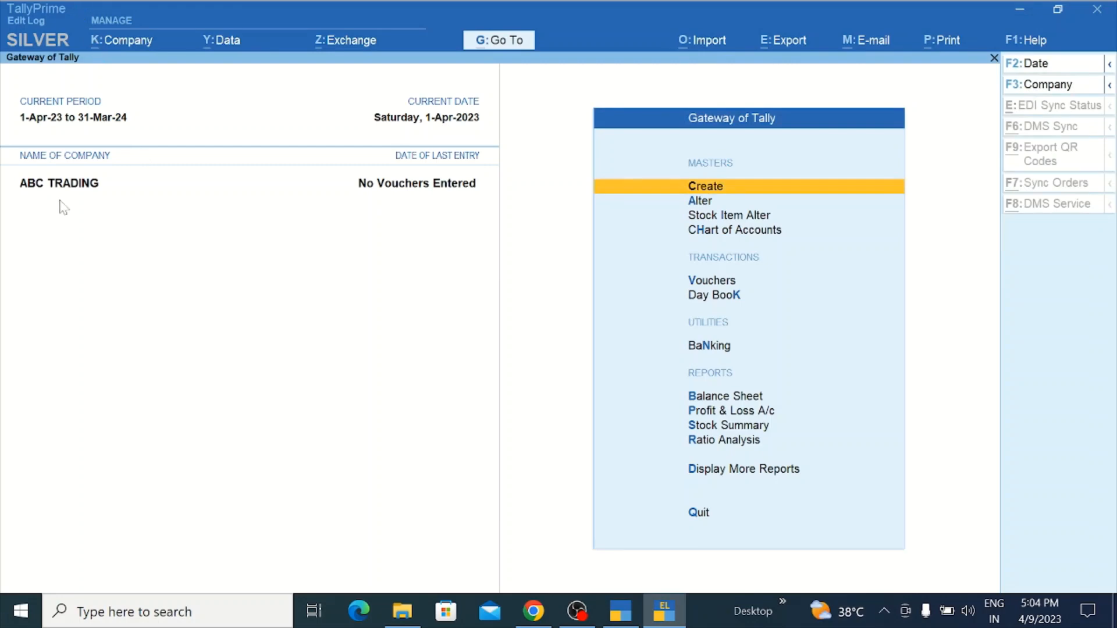
left_click(137, 42)
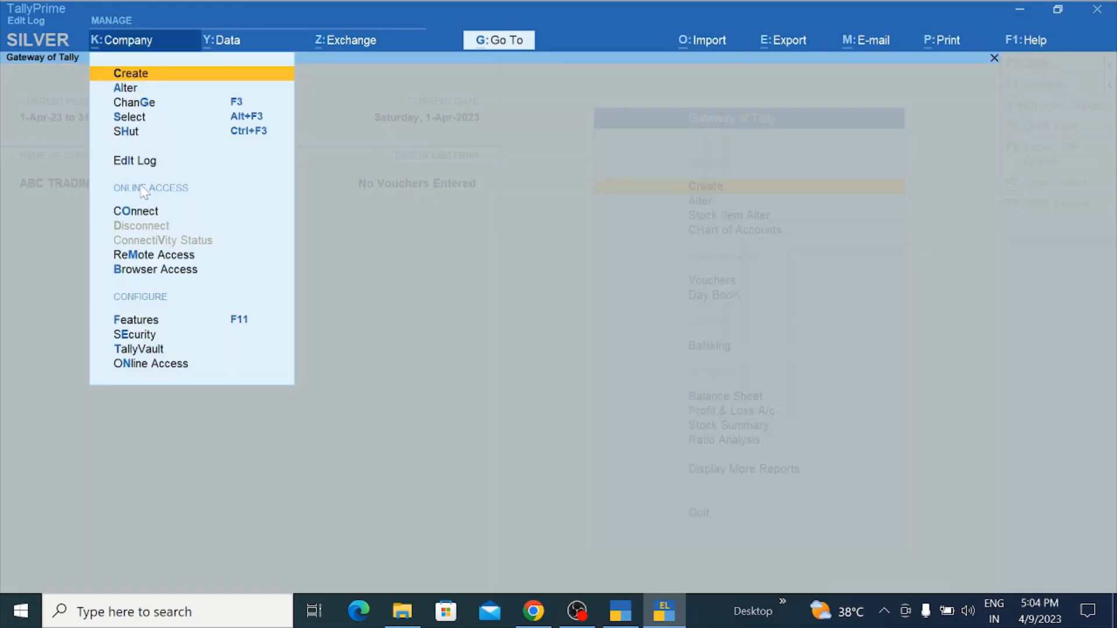
key("Escape")
key("Escape")
key("Escape")
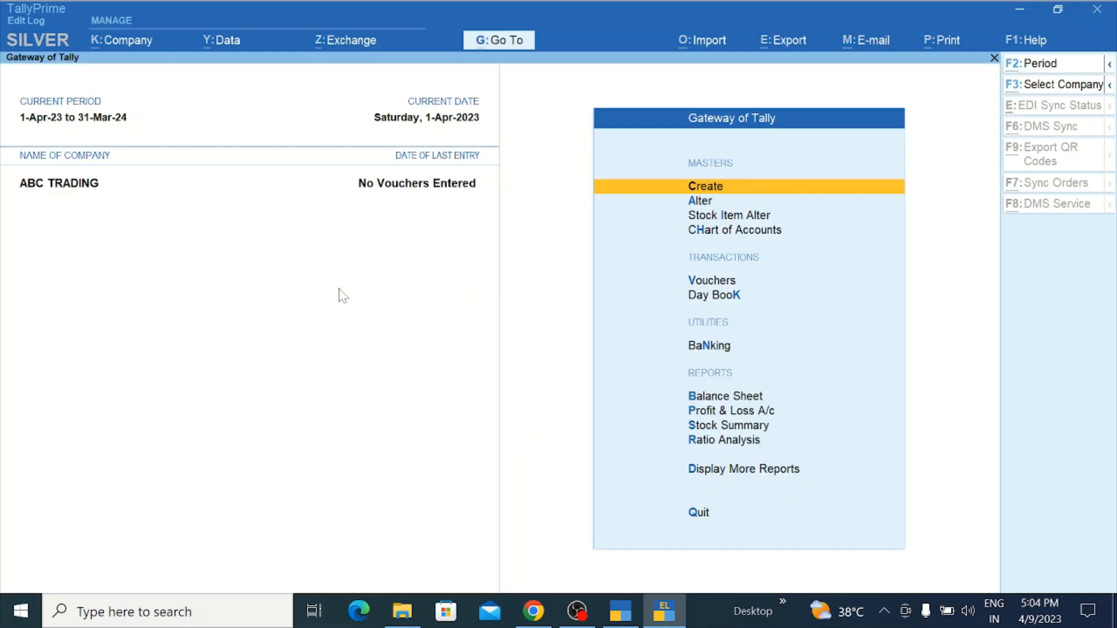
key("alt+k")
key("Escape")
key("Escape")
key("Escape")
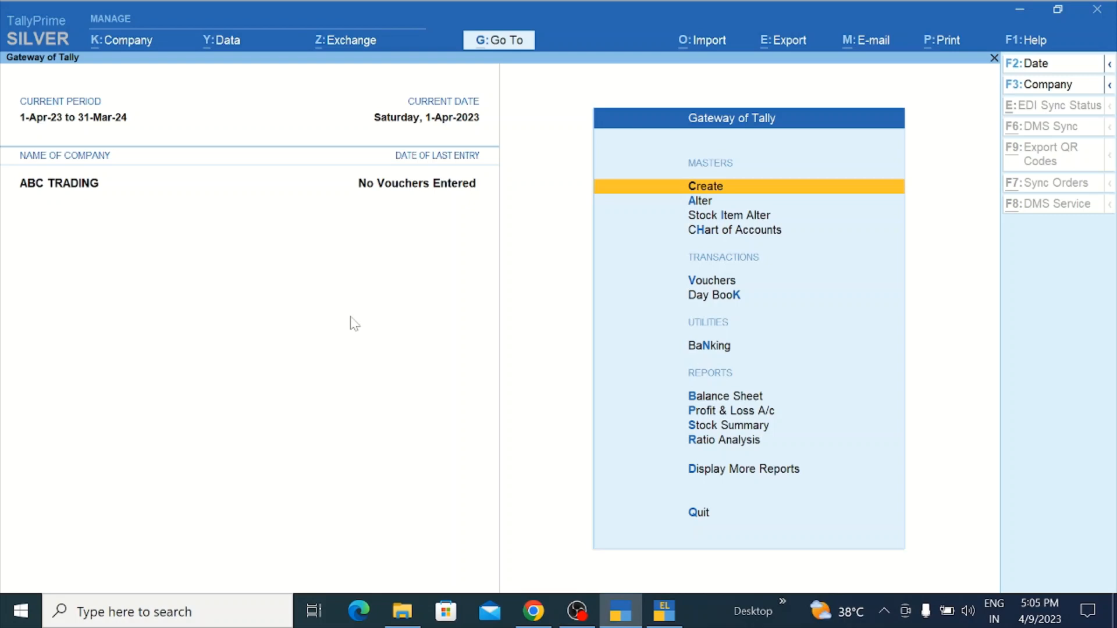
Step: Start a Payment voucher and create a new ledger named Mobile Exp from the debit field
key("v")
key("v")
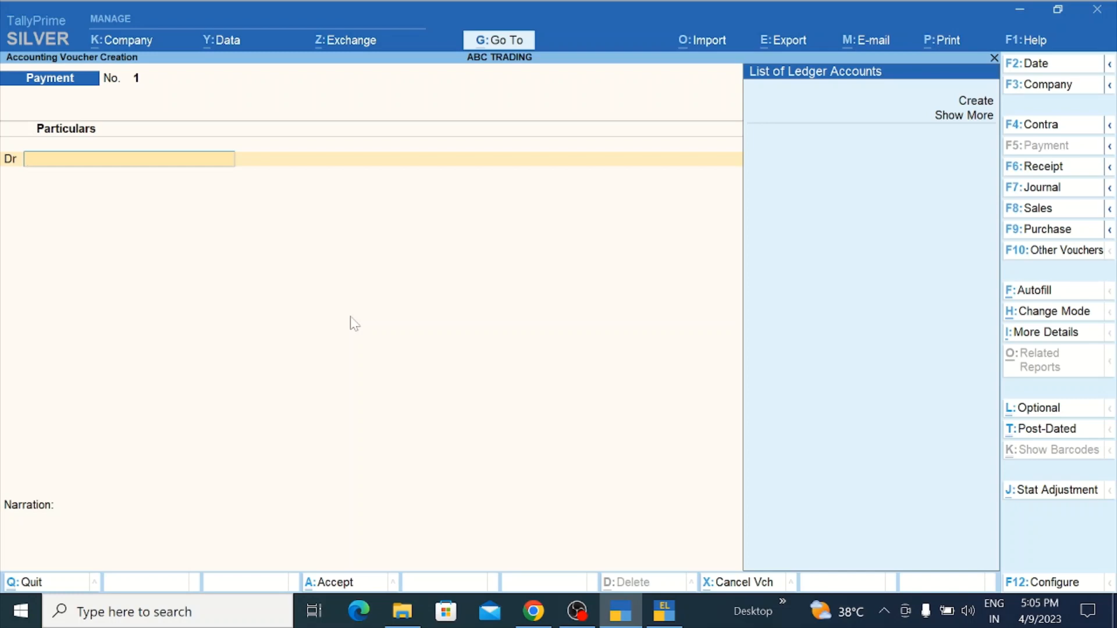
key("ctrl")
key("alt+c")
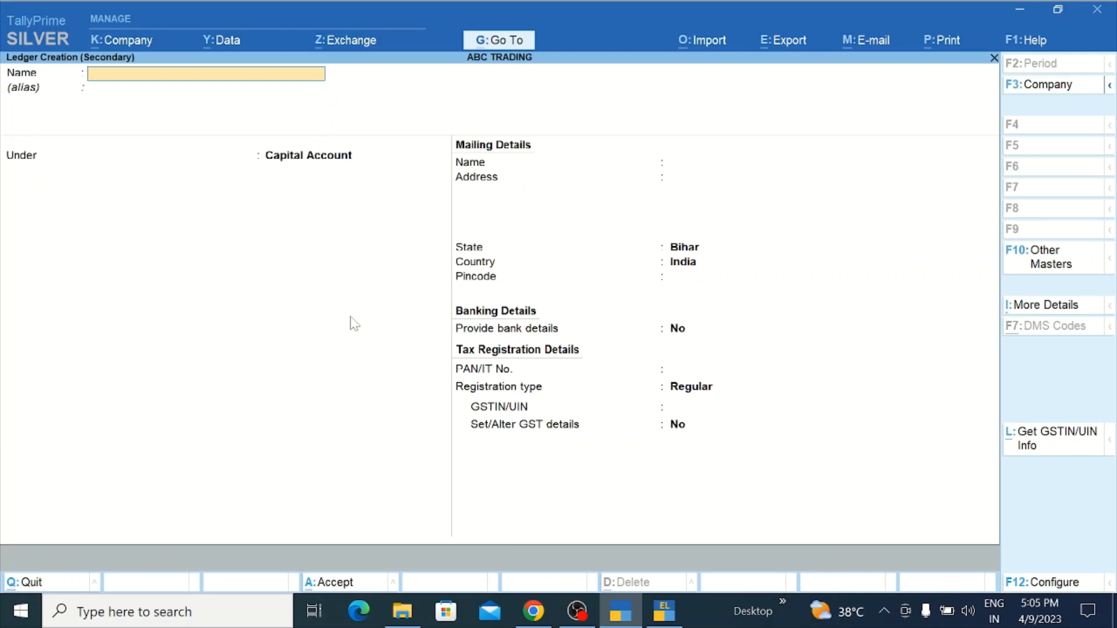
type("Mobile exp")
key("Return")
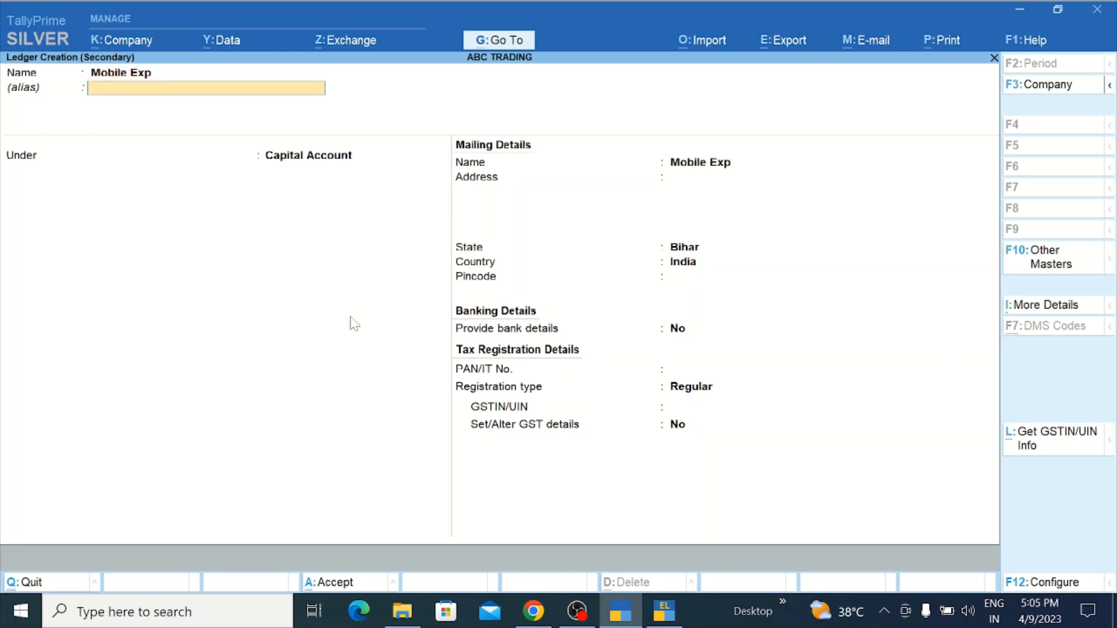
Step: Place Mobile Exp under Indirect Expenses with GST applicable and Services as supply type
key("Return")
type("ind")
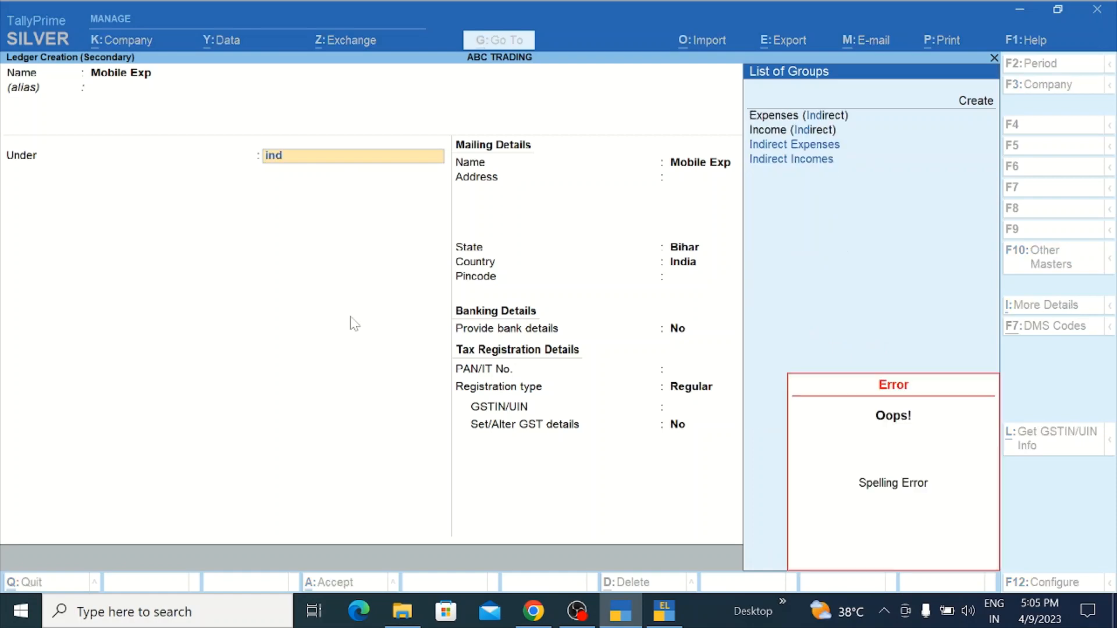
key("Down")
key("Up")
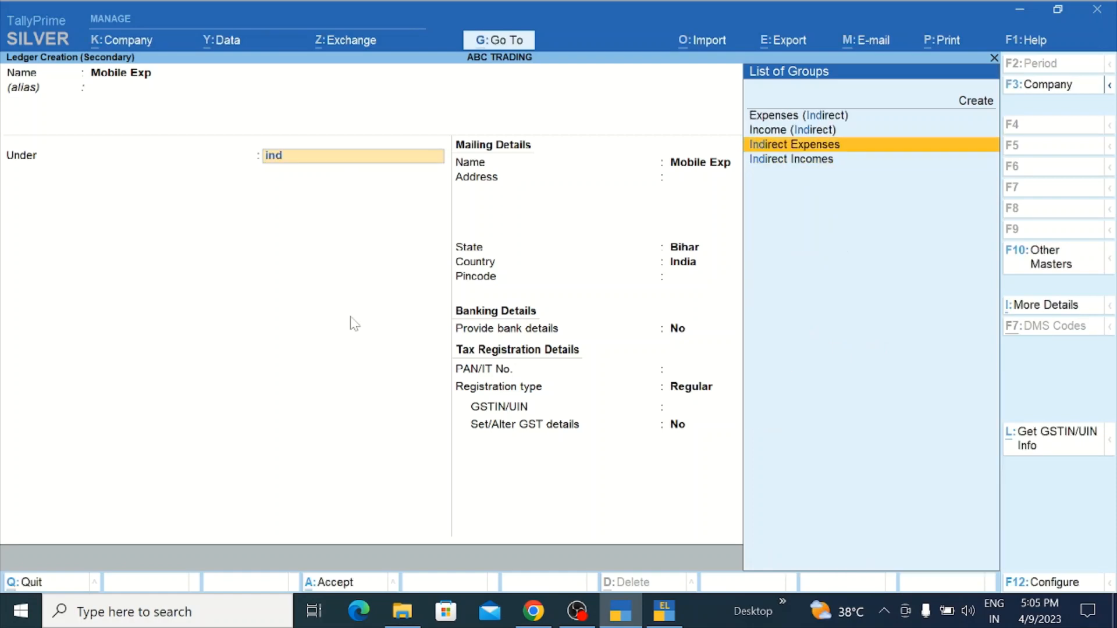
key("Return")
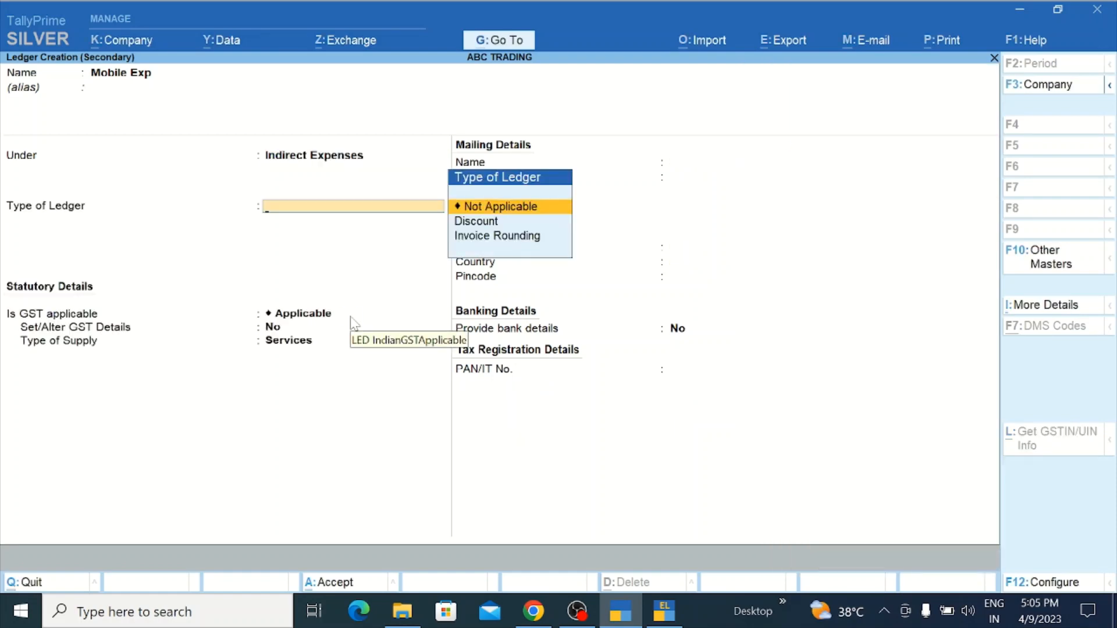
key("Return")
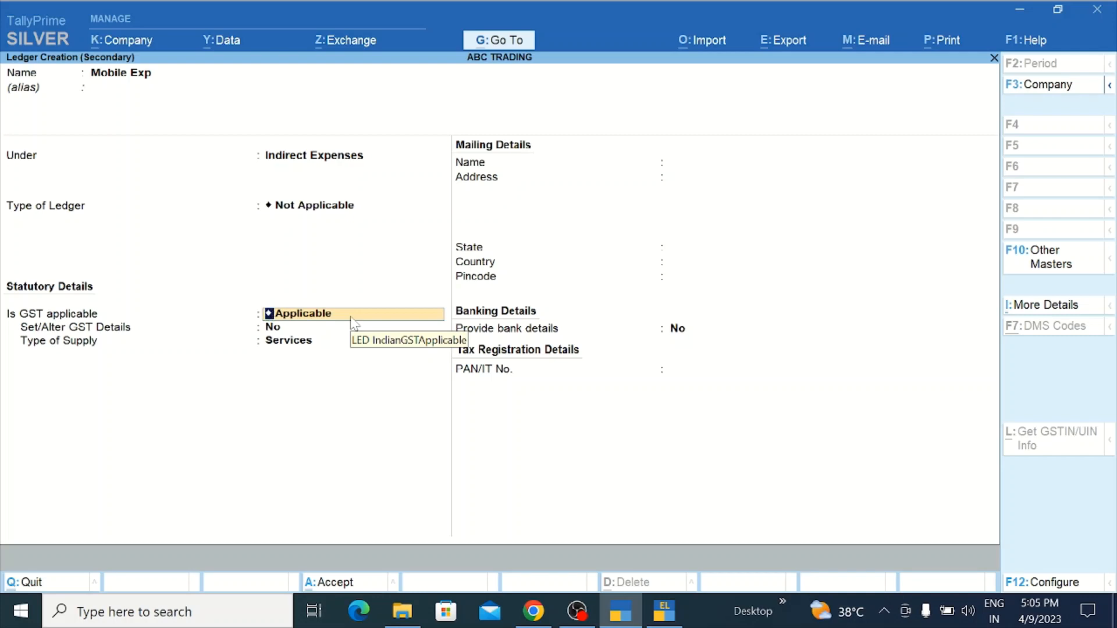
key("Return")
key("Return")
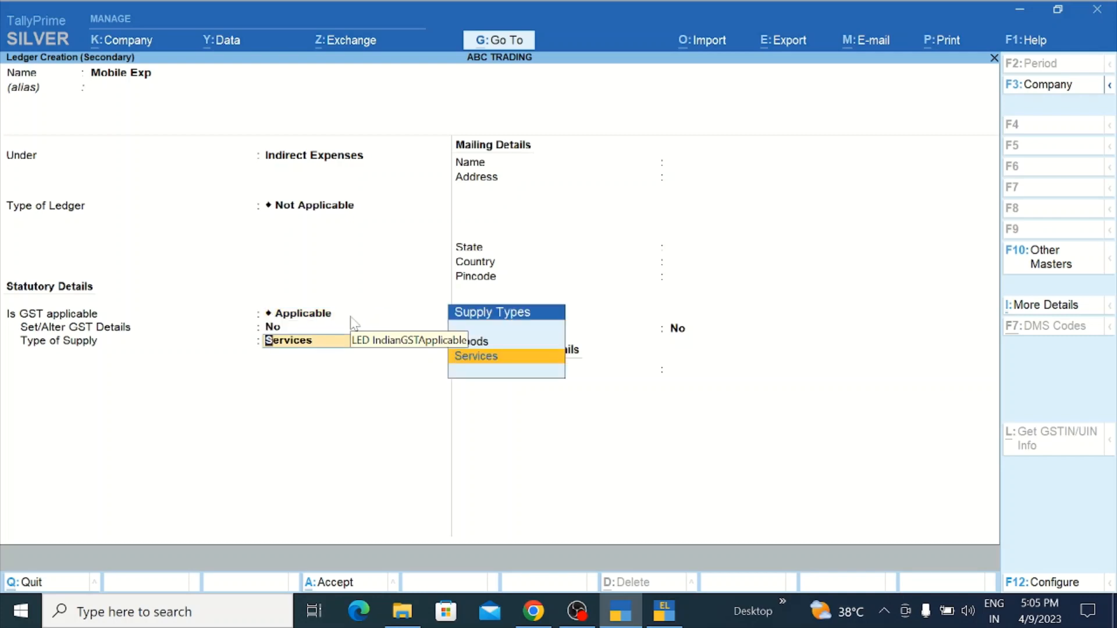
key("Return")
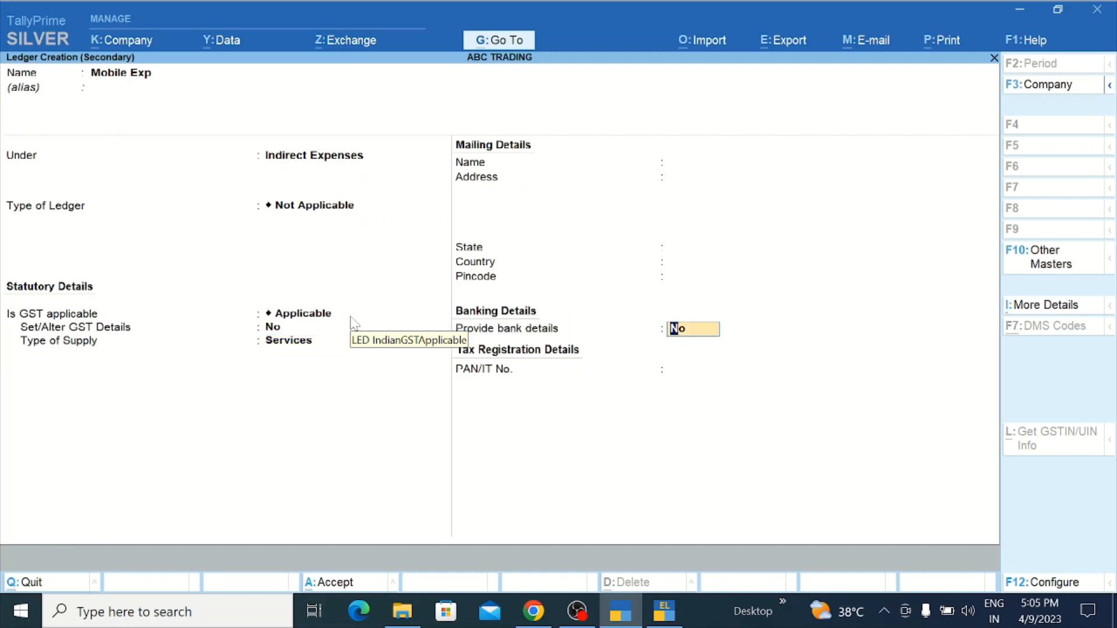
key("Return")
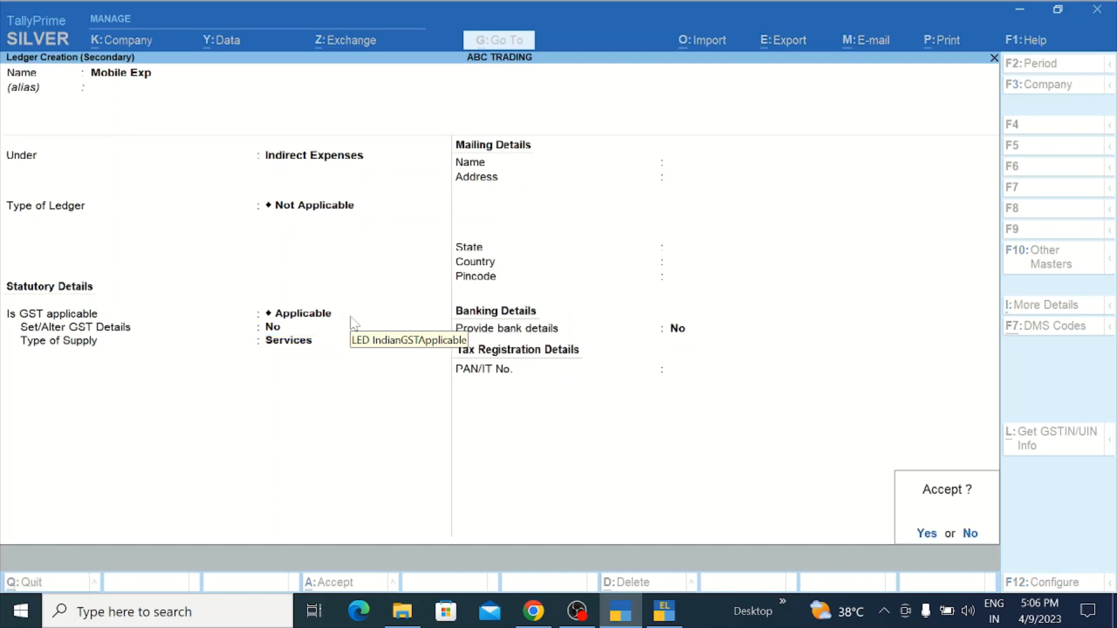
key("Return")
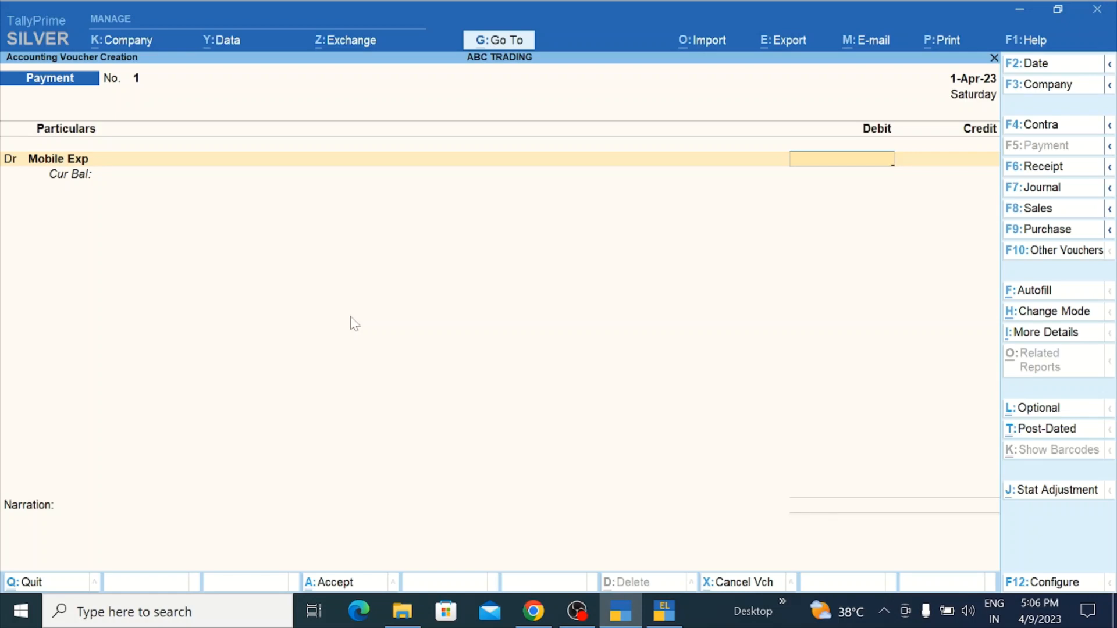
Step: Debit Mobile Exp 15,000 and credit Cash, with party registration type Unknown
type("15000")
key("Return")
key("Return")
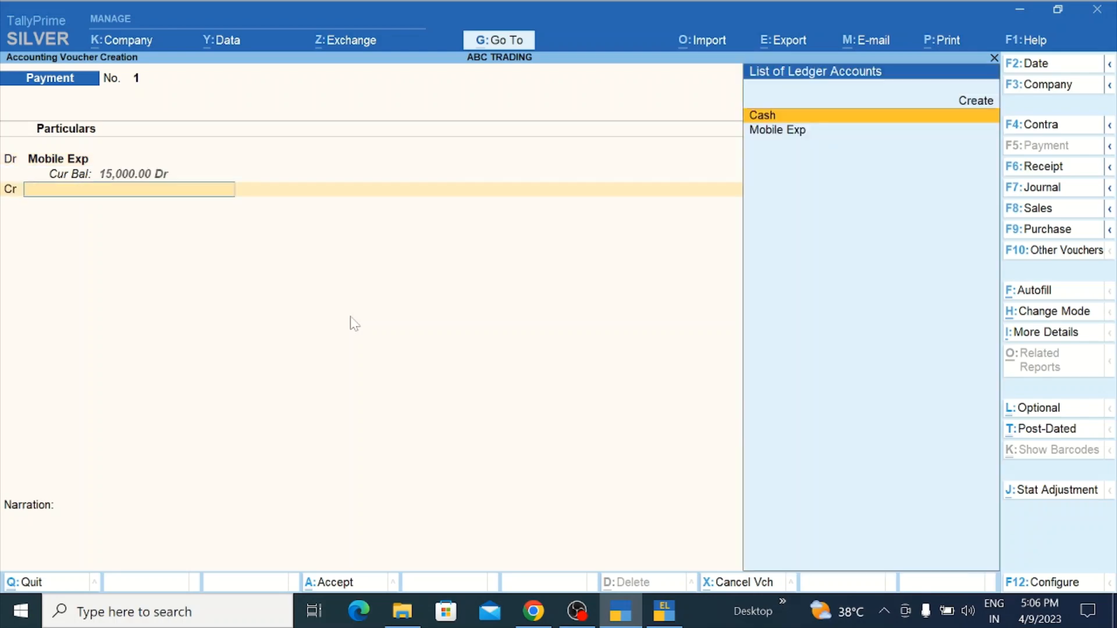
key("Return")
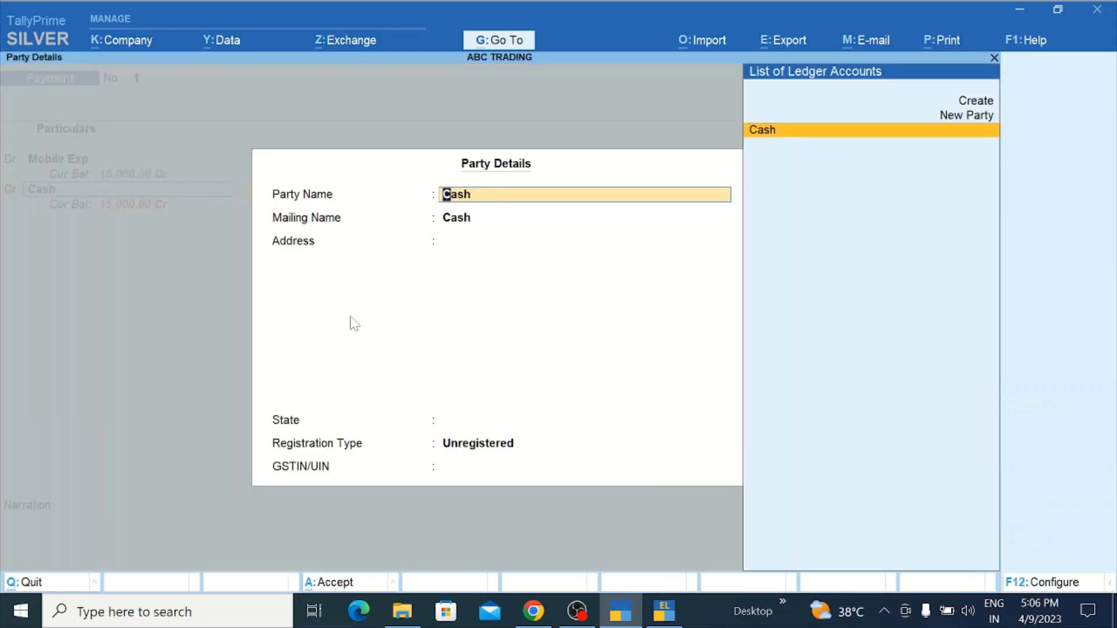
key("Return")
key("Return")
key("Return")
key("Return")
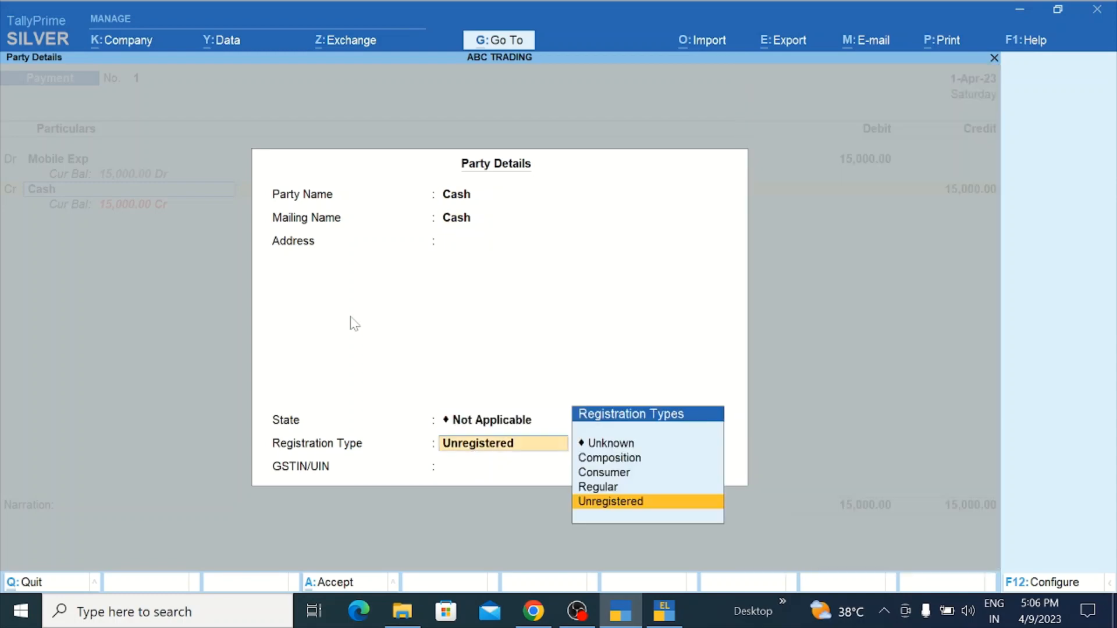
key("Up")
key("Up")
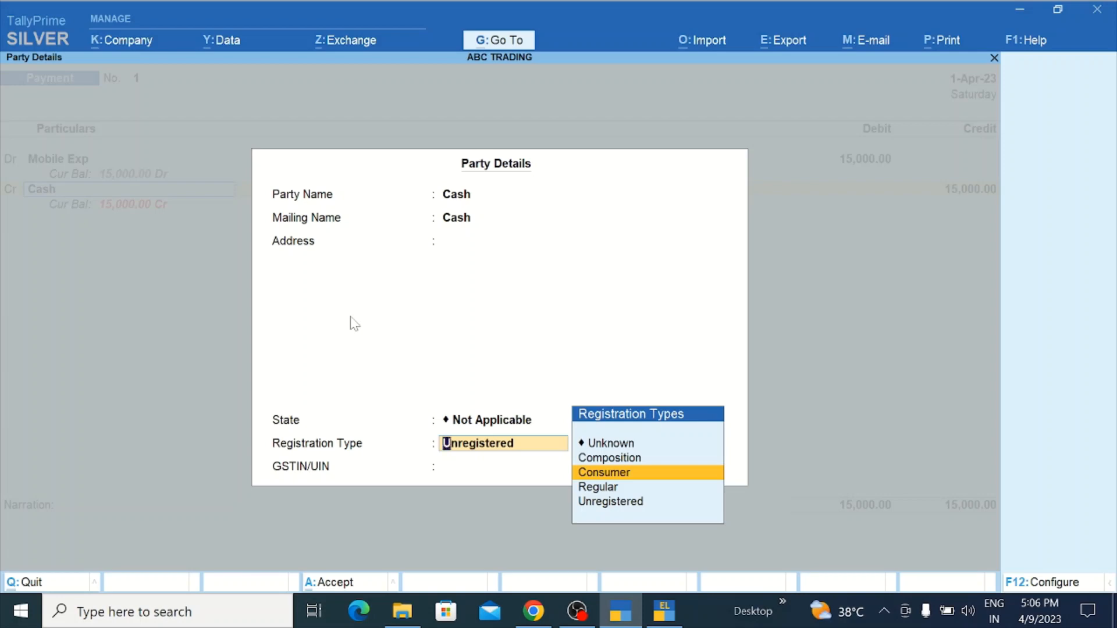
key("Up")
key("Up")
key("Down")
key("Down")
key("Up")
key("Up")
key("Return")
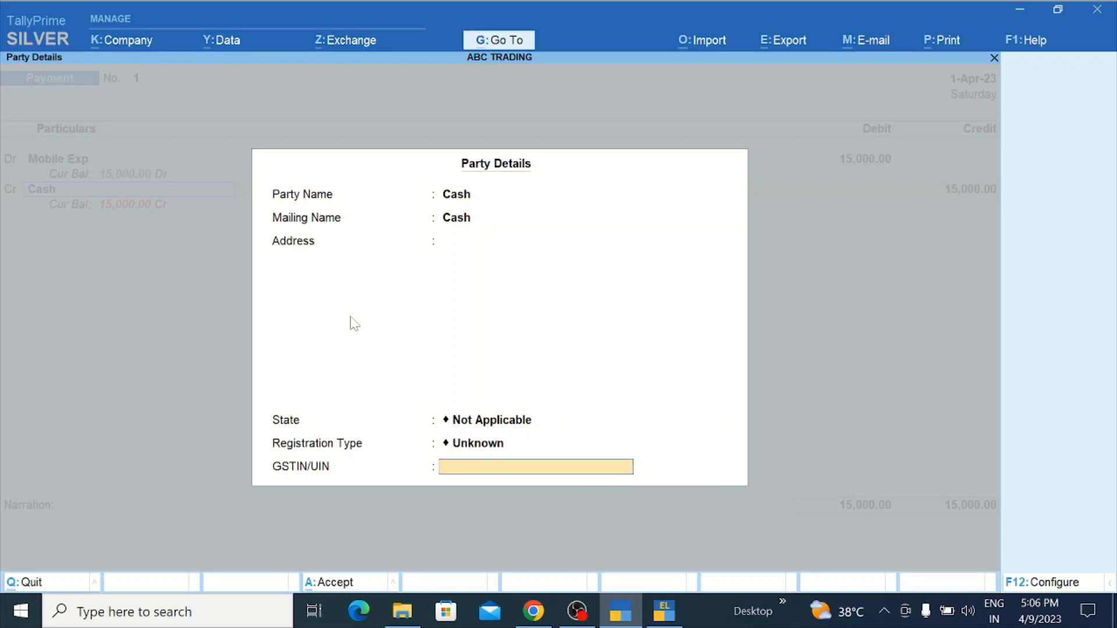
key("Return")
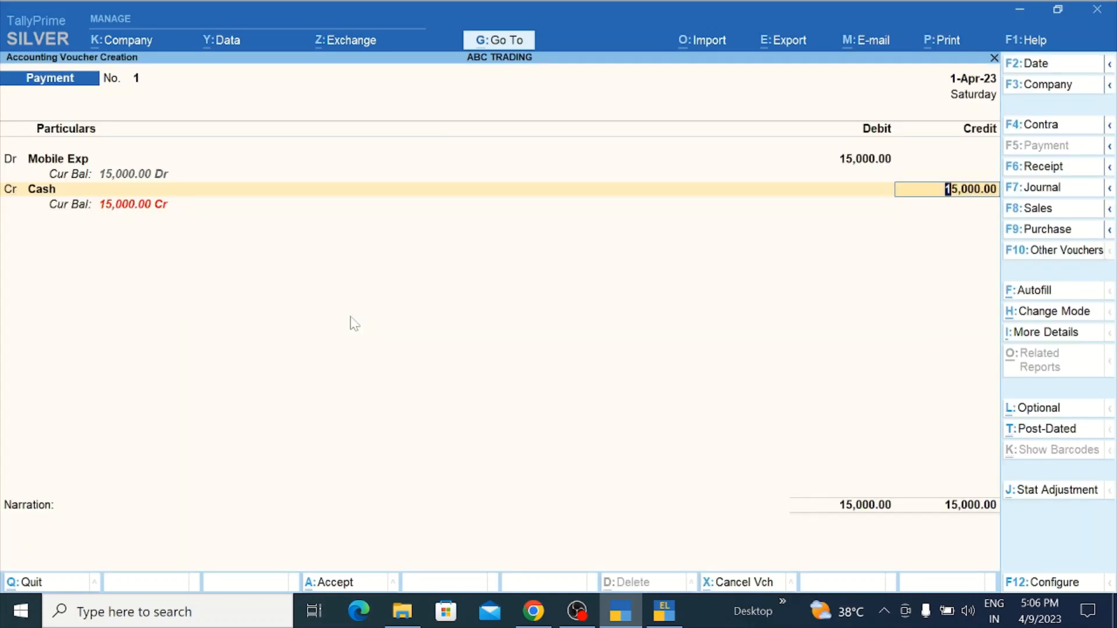
key("Return")
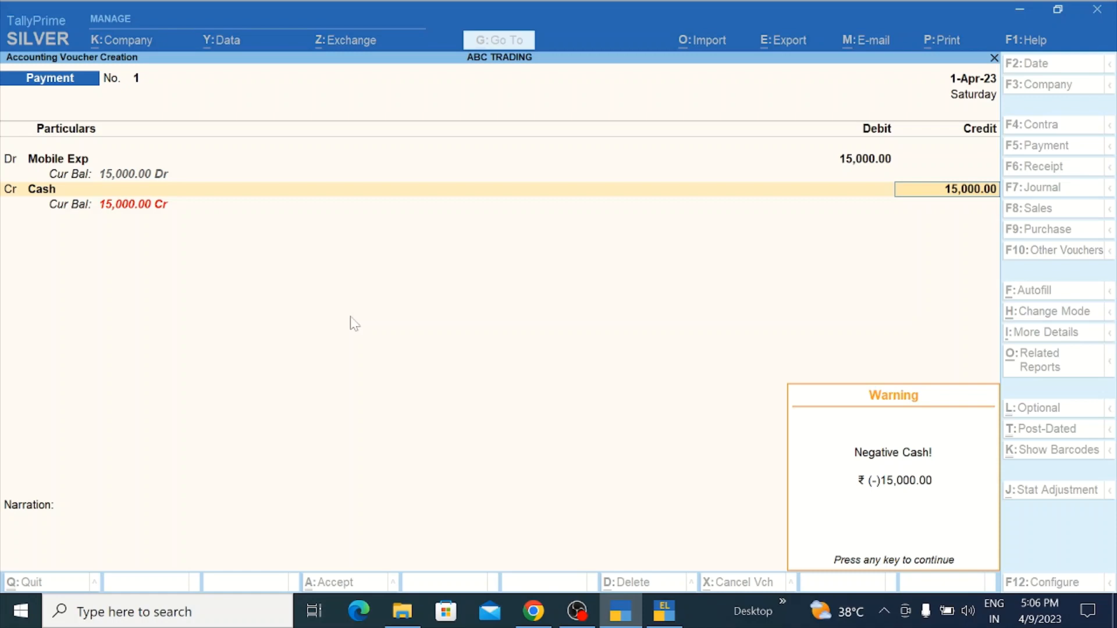
key("Return")
Step: Add the narration 'Being Recharge' and save Payment voucher No. 1
type("BBeu")
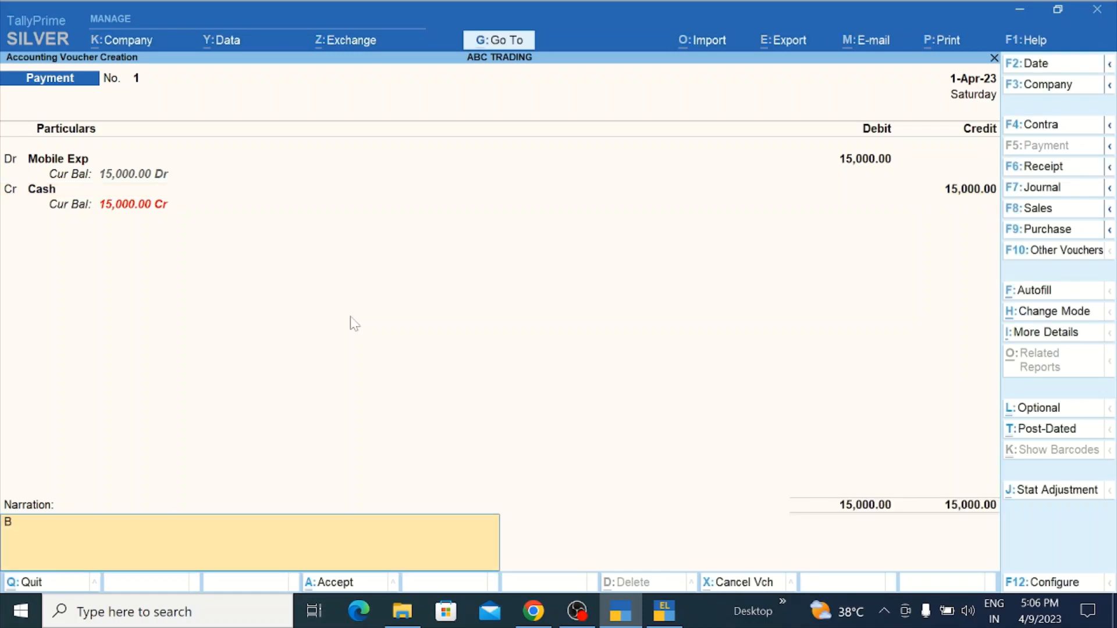
key("BackSpace")
key("BackSpace")
key("BackSpace")
type("eiing")
key("BackSpace")
key("BackSpace")
key("BackSpace")
type("ing Rechargee")
key("BackSpace")
key("BackSpace")
type("e")
key("Return")
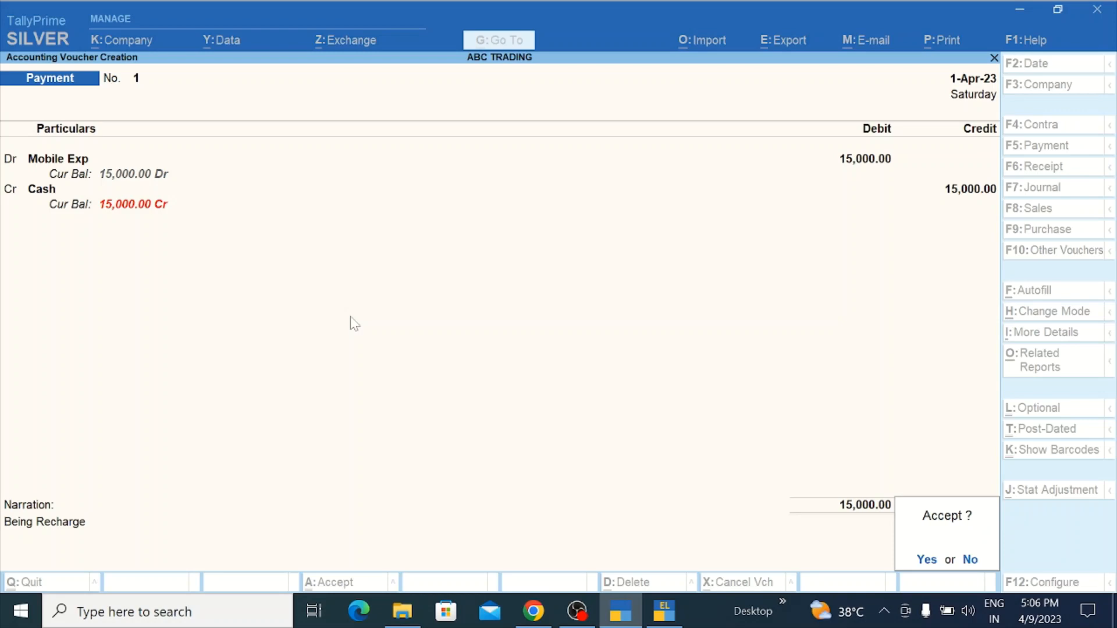
key("y")
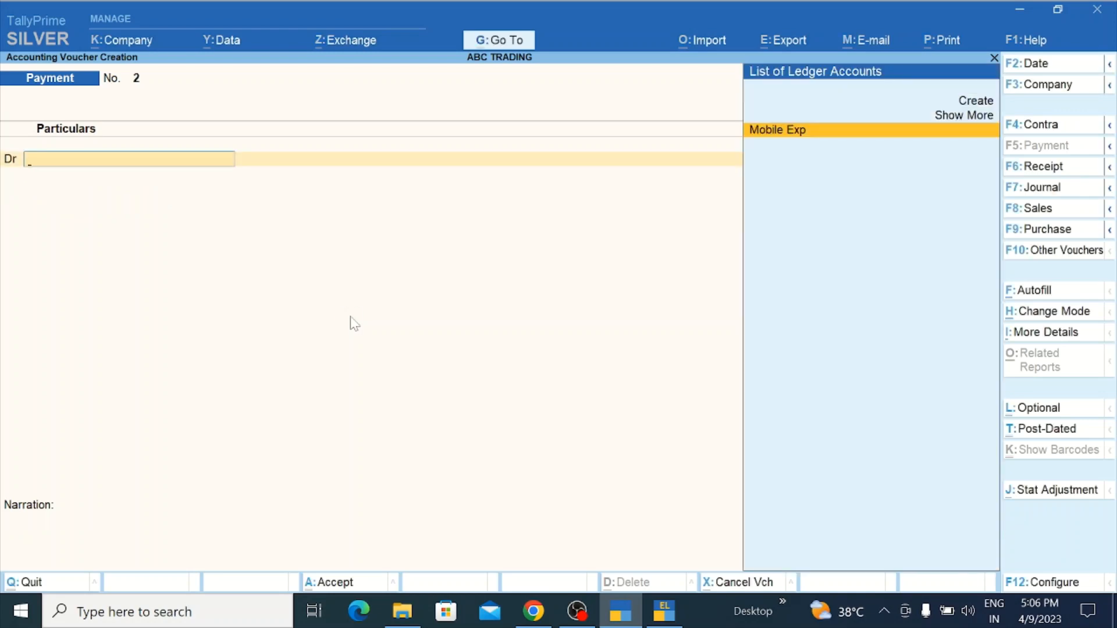
Step: Reopen Payment voucher entry and start a new ledger named Fuel Exp
key("Escape")
key("Escape")
key("n")
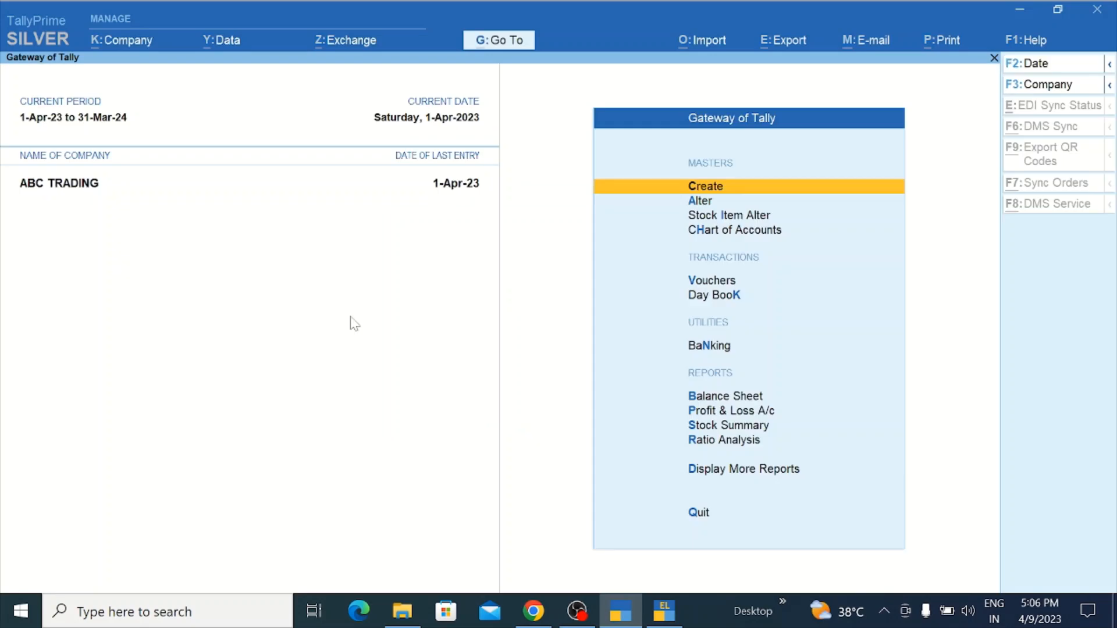
key("v")
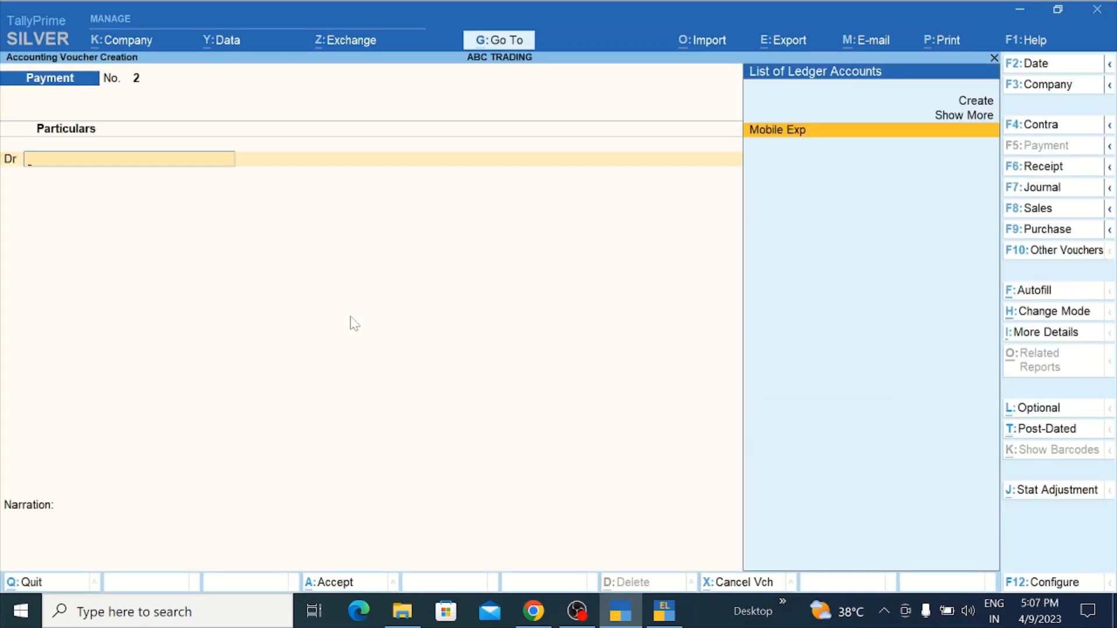
key("alt+c")
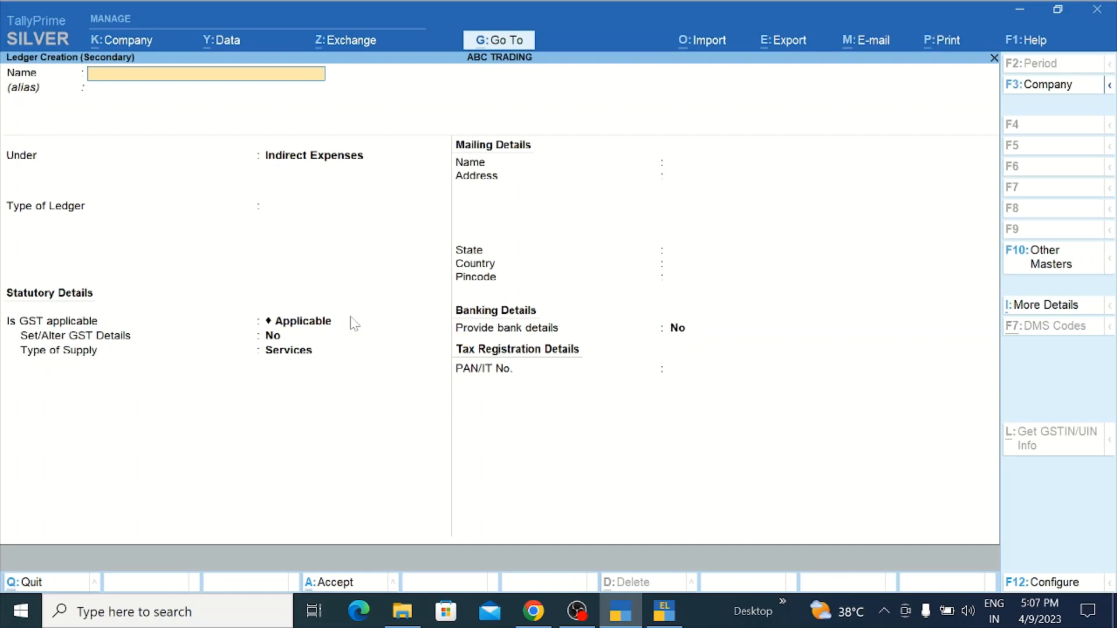
type("Pruc")
key("BackSpace")
key("BackSpace")
key("BackSpace")
key("BackSpace")
type("Fueel")
key("BackSpace")
key("BackSpace")
type("ee")
key("BackSpace")
key("BackSpace")
type("R")
key("BackSpace")
type("Exp")
Step: Keep Fuel Exp under Indirect Expenses, set GST to Not Applicable, and save the ledger
key("Return")
key("Return")
key("Return")
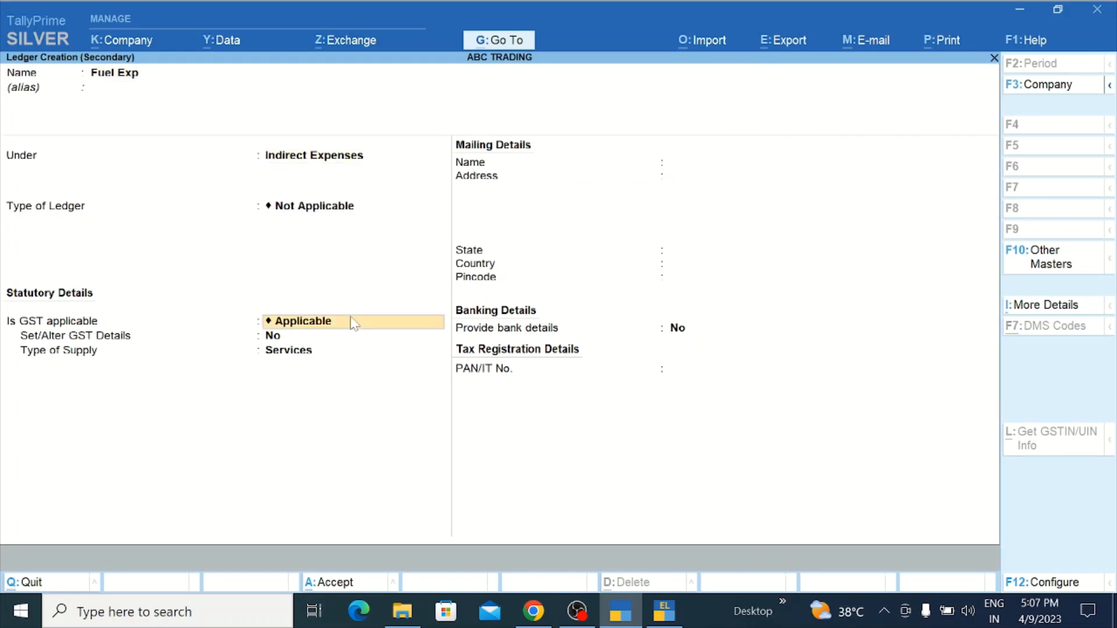
key("Down")
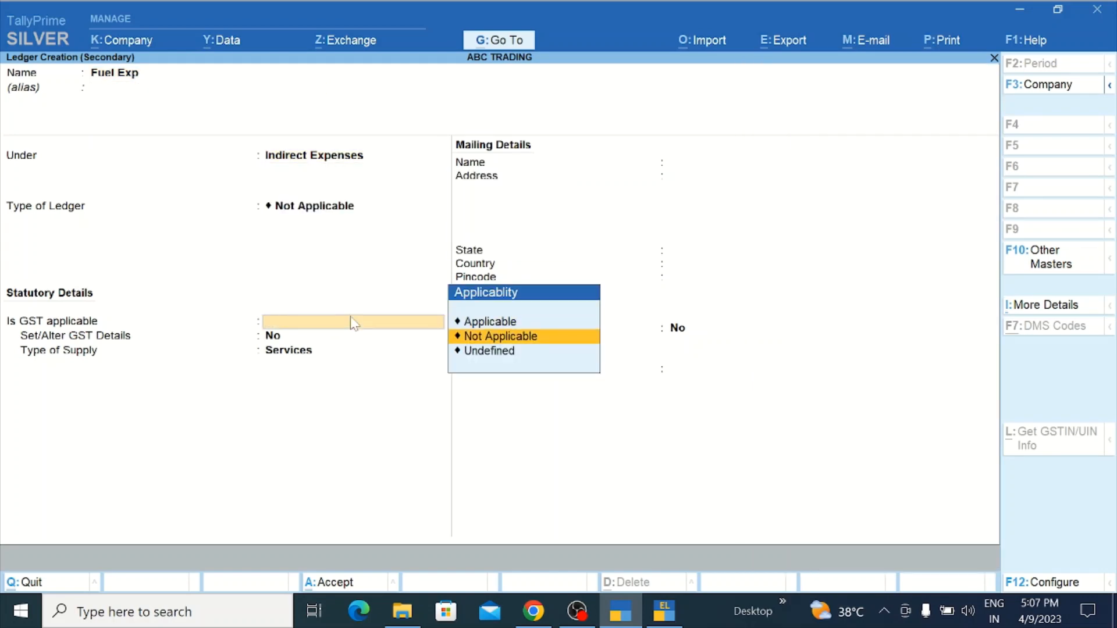
key("Return")
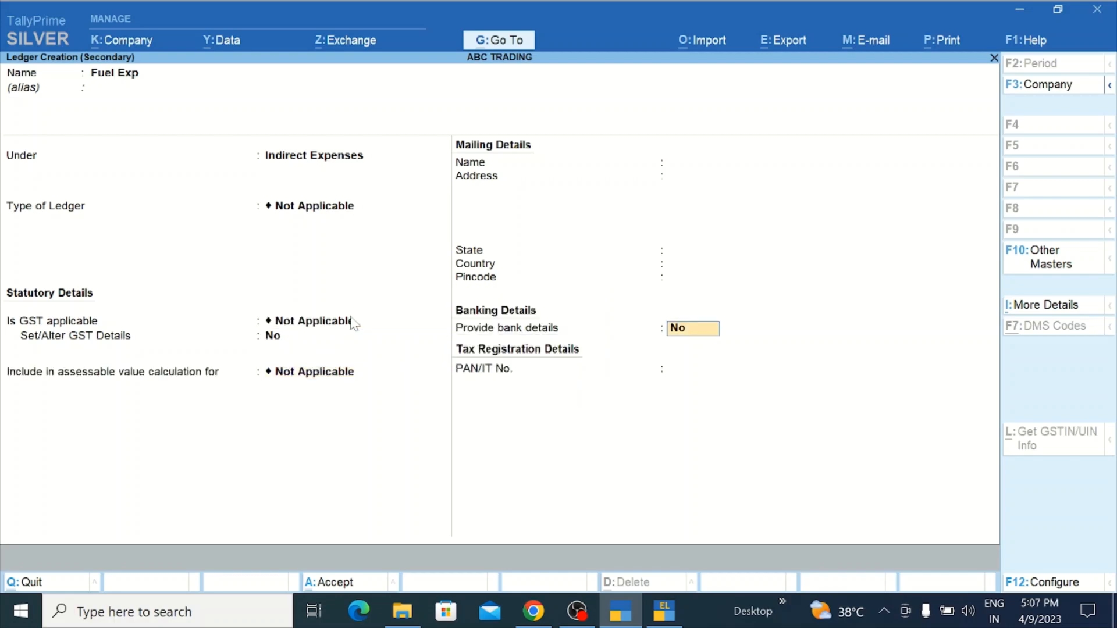
key("Return")
key("Return")
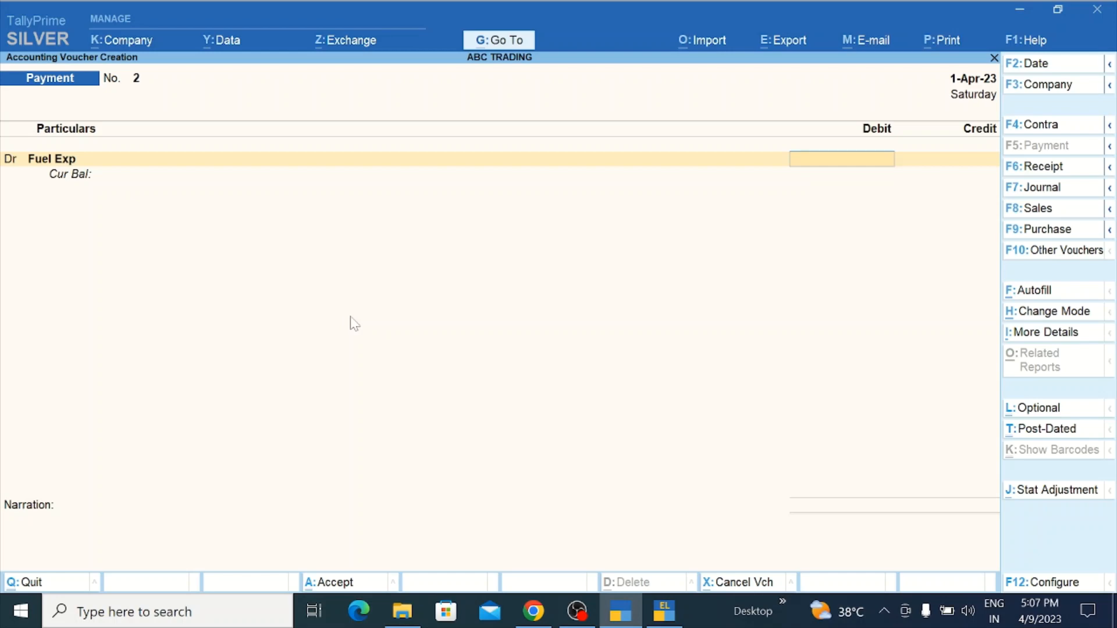
Step: Debit Fuel Exp 4,000, credit Cash, and save Payment voucher No. 2
type("4000")
key("Return")
key("Return")
type("s")
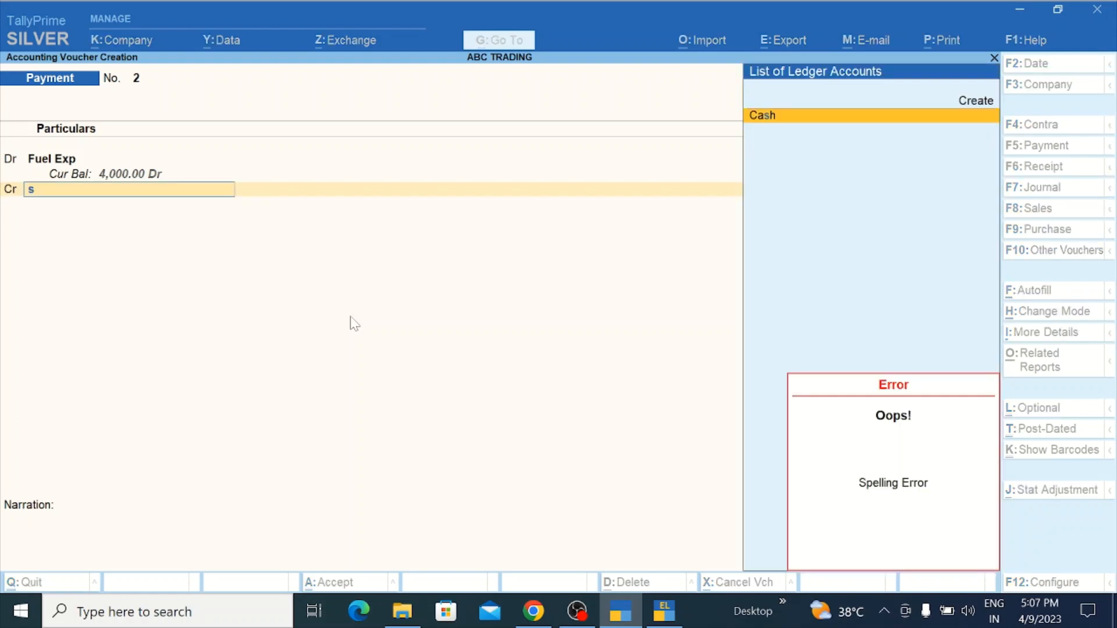
key("Return")
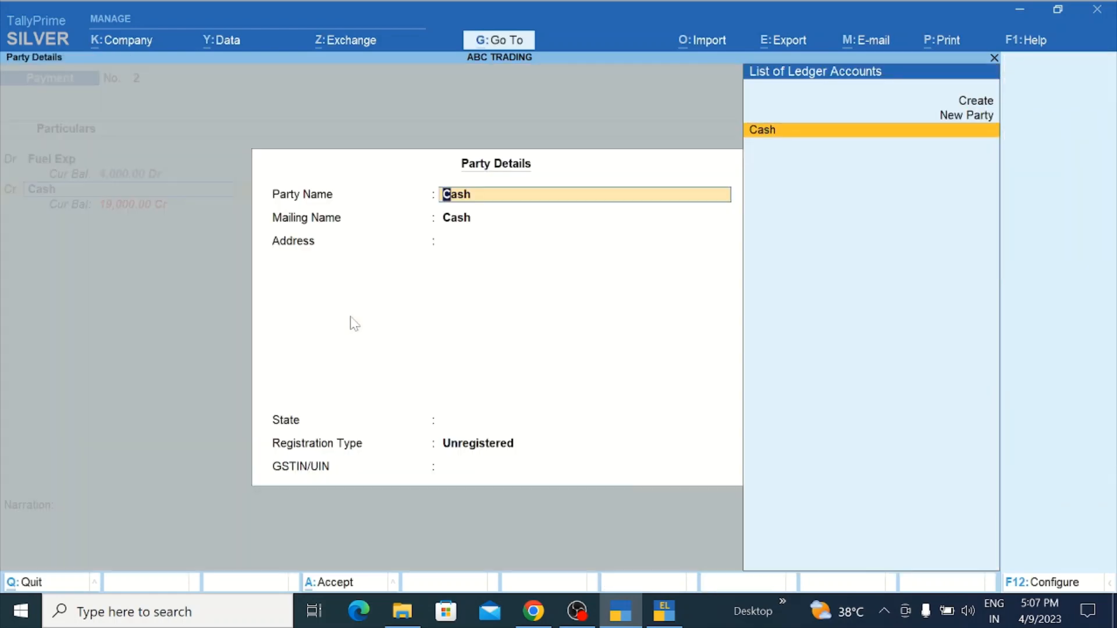
key("Return")
key("ctrl+a")
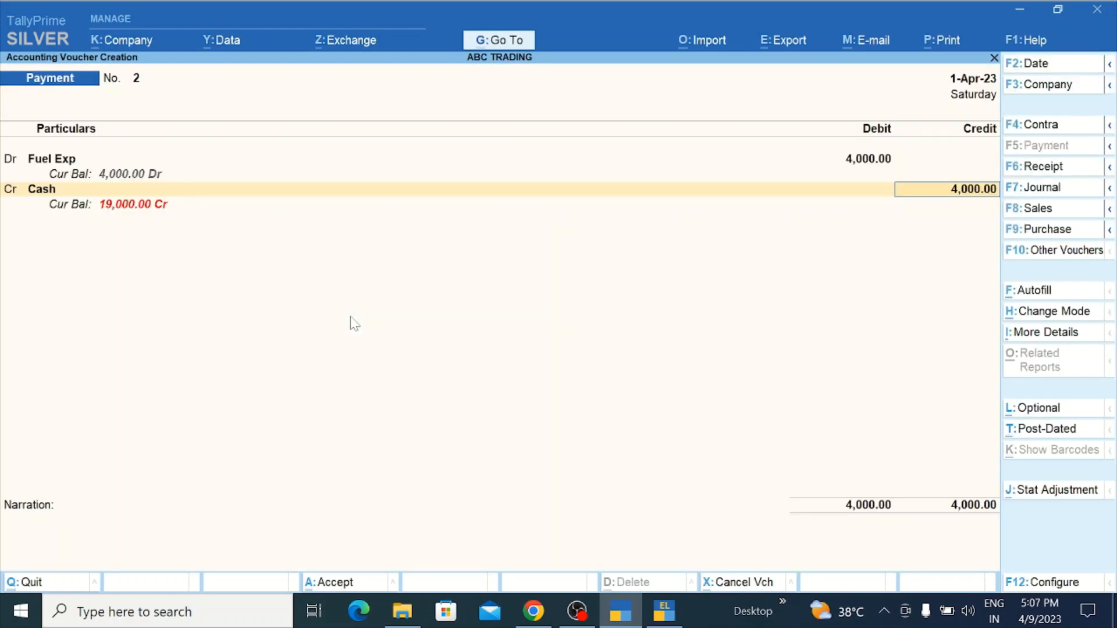
key("ctrl")
key("ctrl+a")
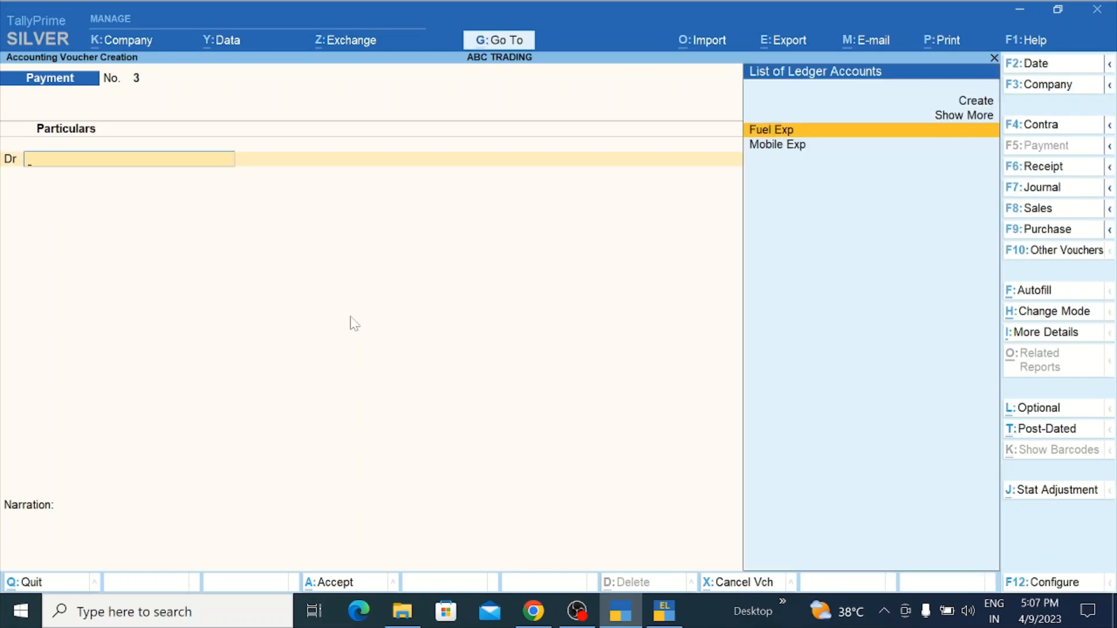
key("Escape")
key("Escape")
key("Escape")
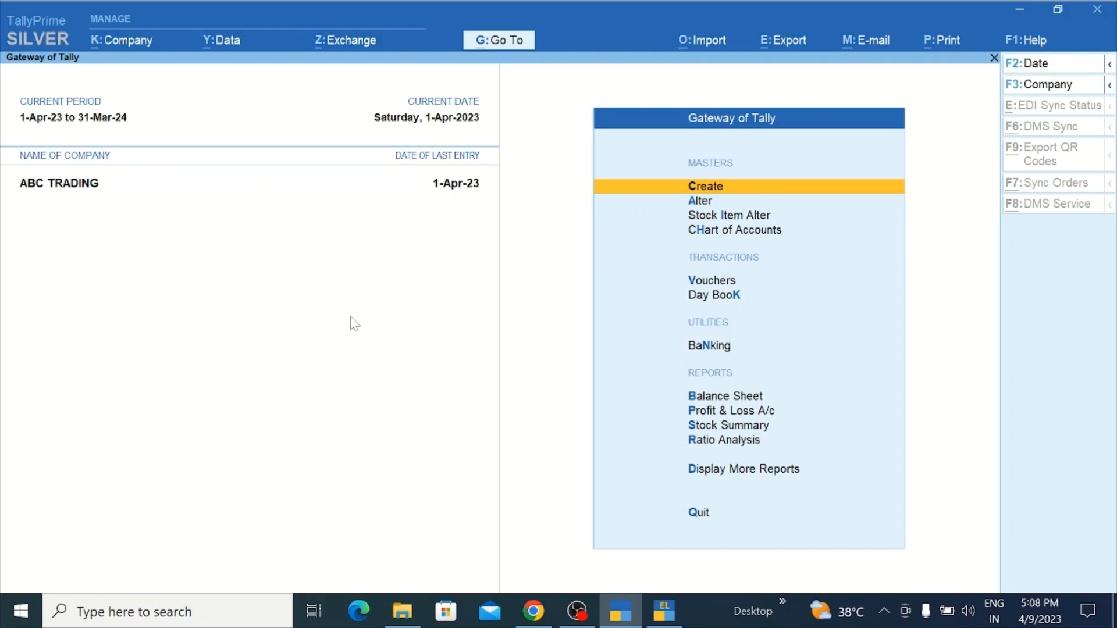
Step: Check the Day Book for the Mobile Exp 15,000 and Fuel Exp 4,000 payments, then close it
key("d")
key("Escape")
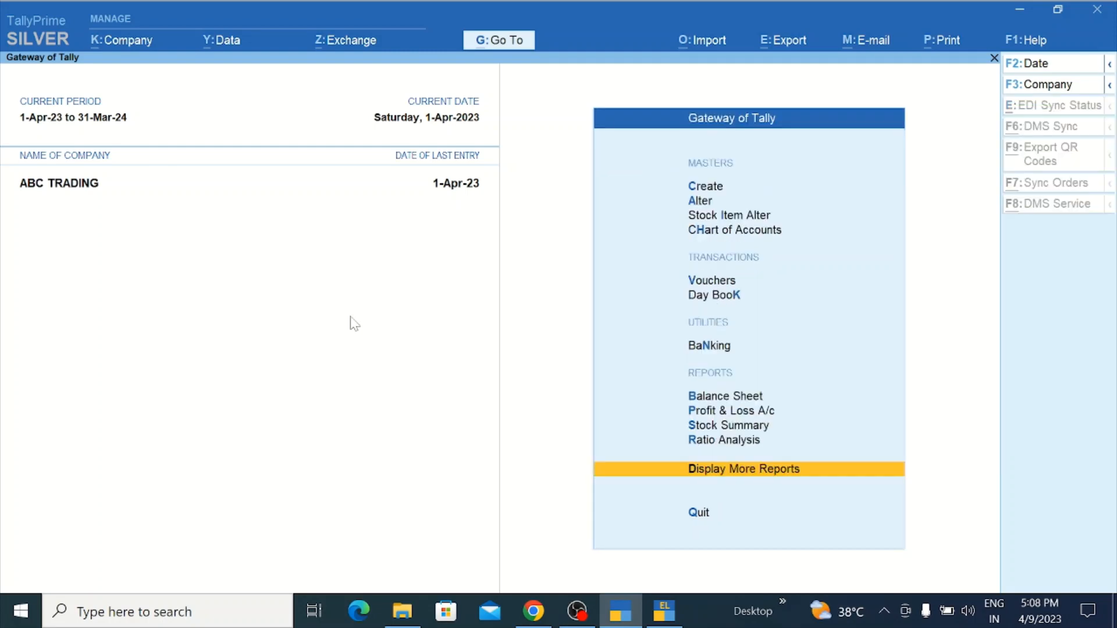
key("Escape")
key("n")
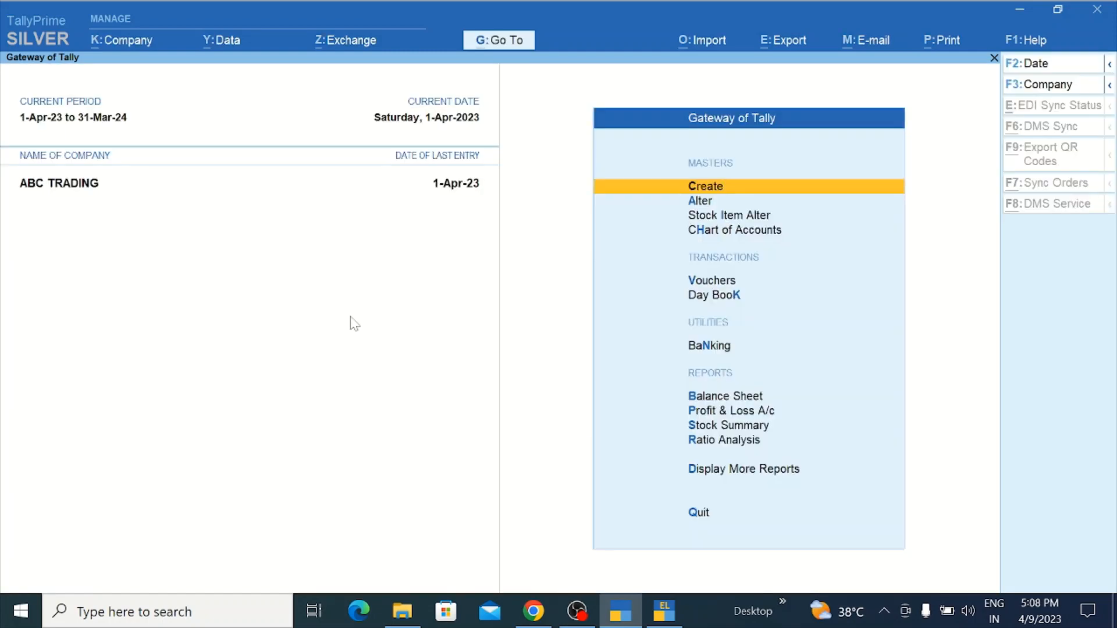
key("Down")
key("Down")
key("Down")
key("Down")
key("Down")
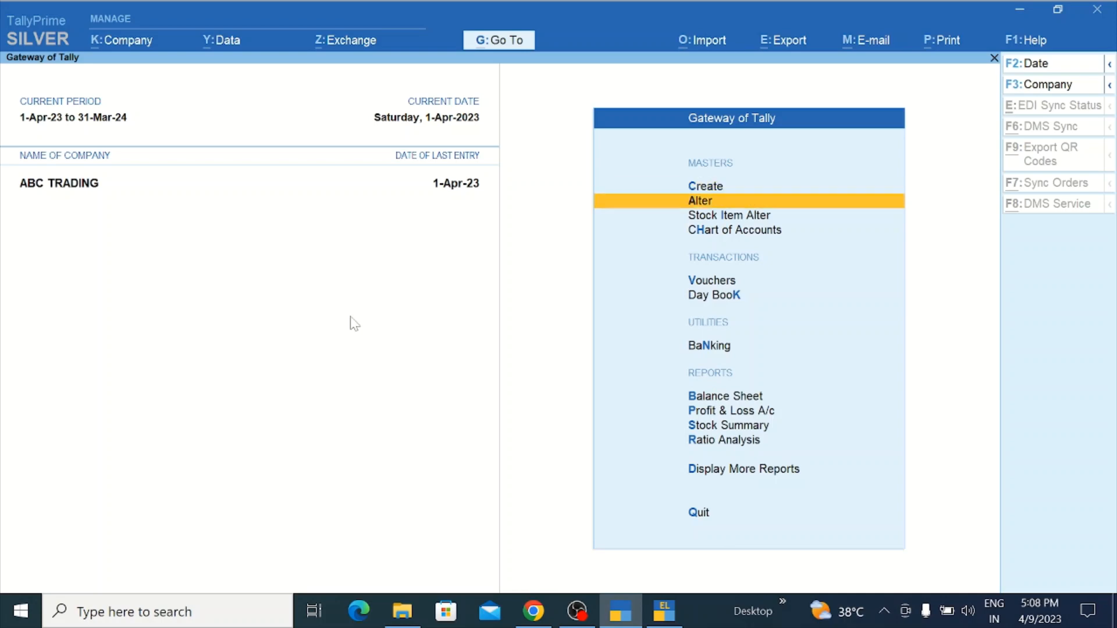
key("Return")
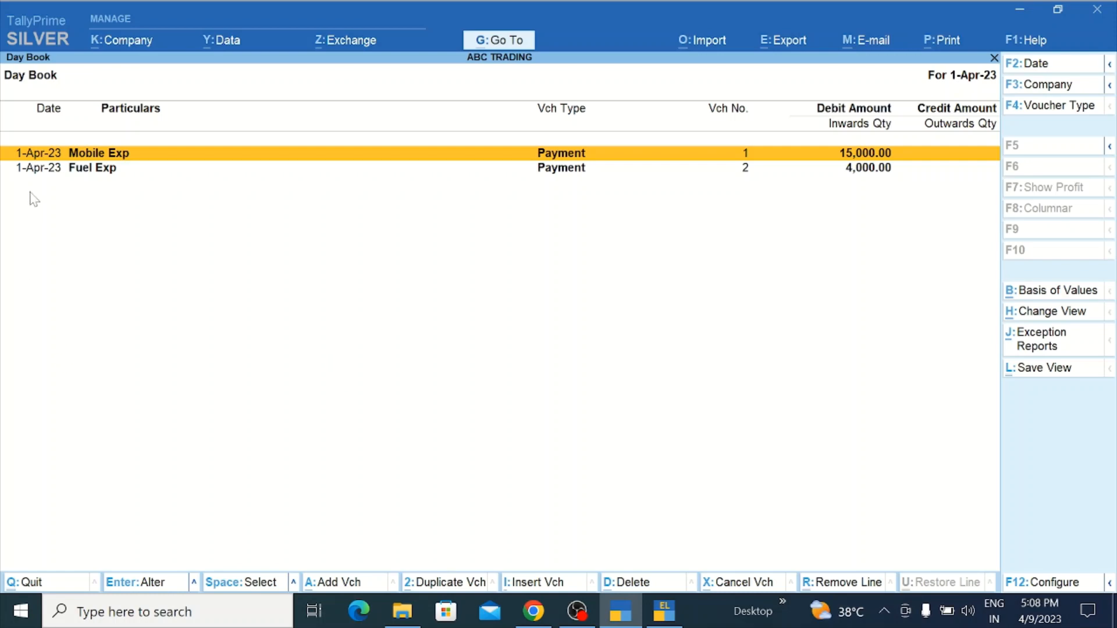
key("alt")
key("Escape")
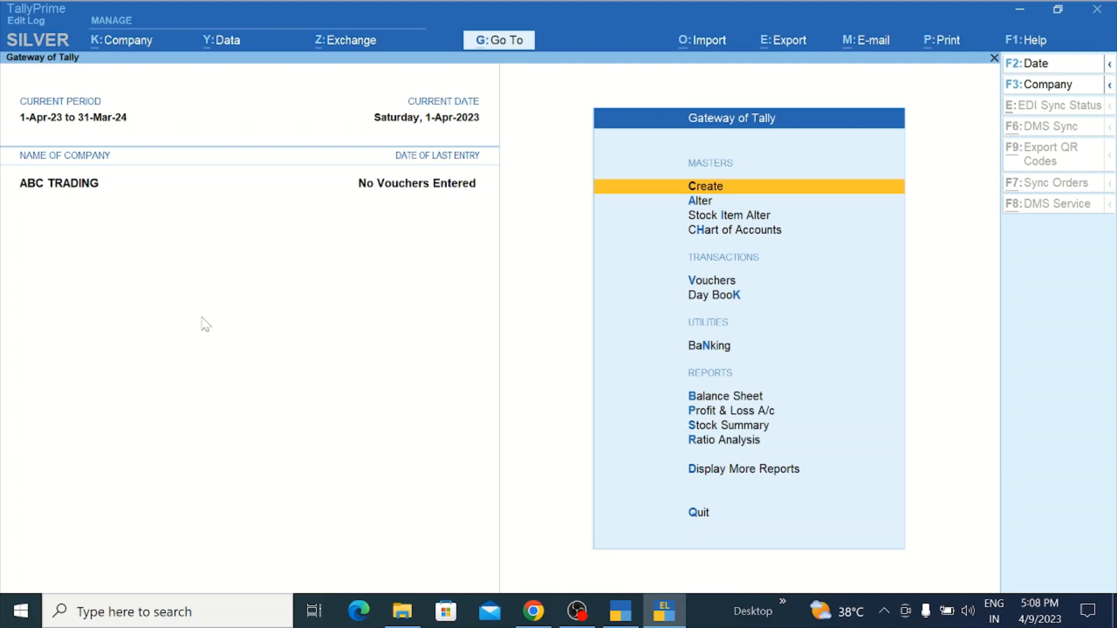
Step: Open a blank ledger form from a new Payment voucher, then switch to the original Day Book
key("Return")
key("Escape")
key("Escape")
key("Escape")
key("v")
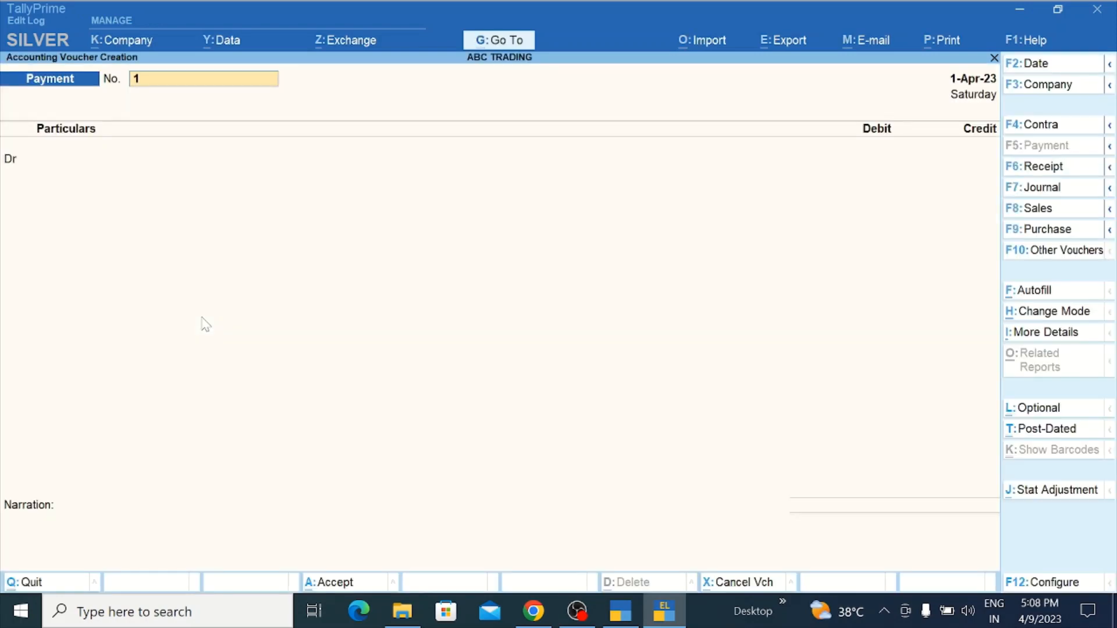
key("Return")
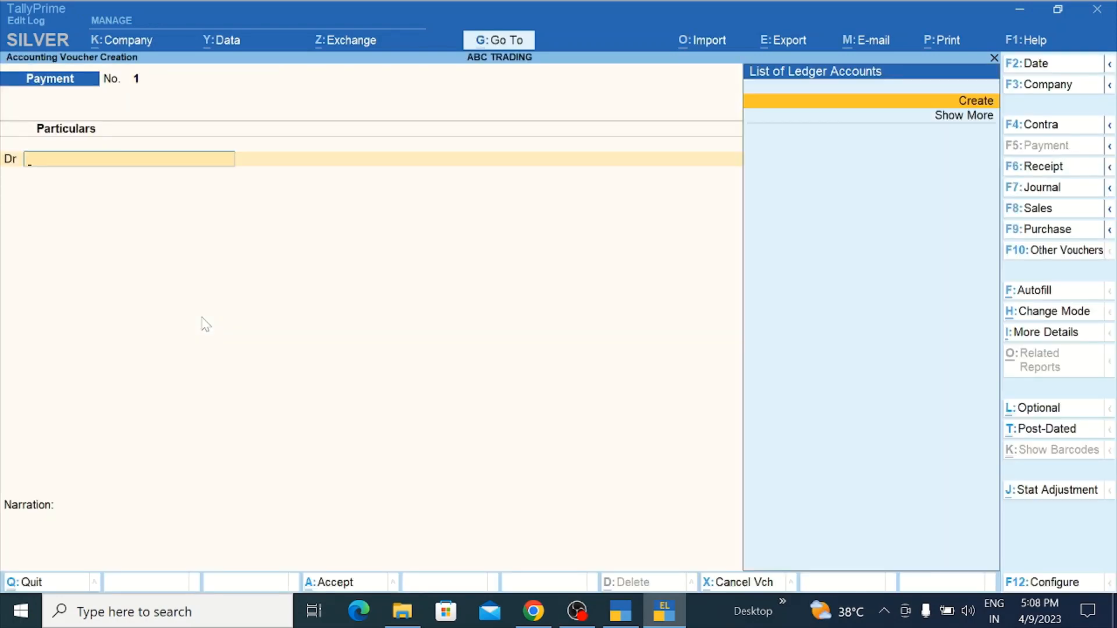
key("Return")
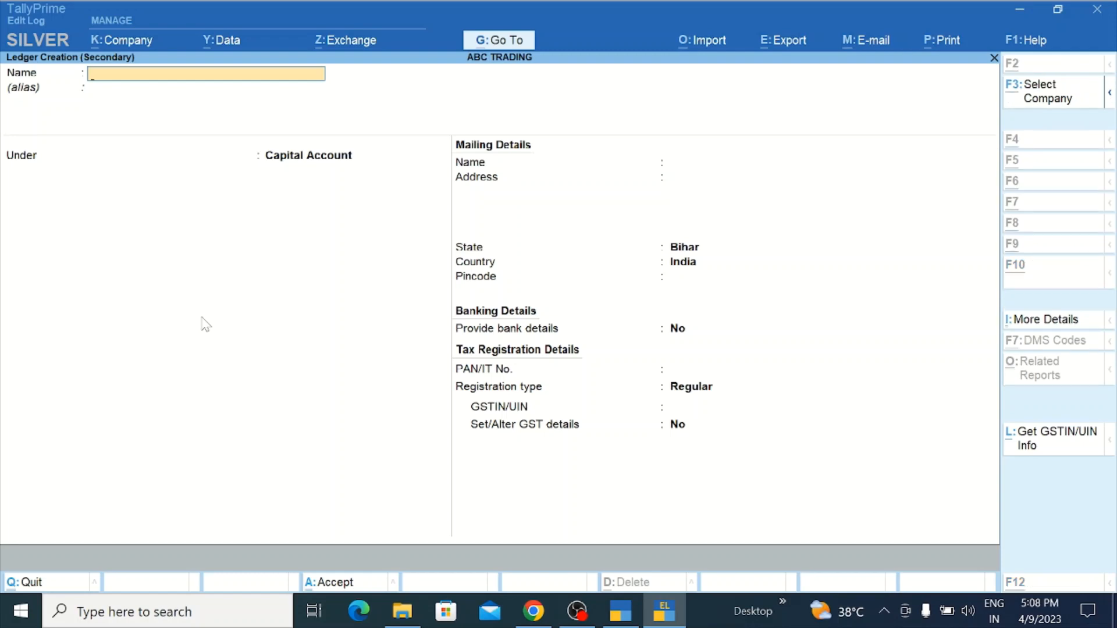
key("alt+Tab")
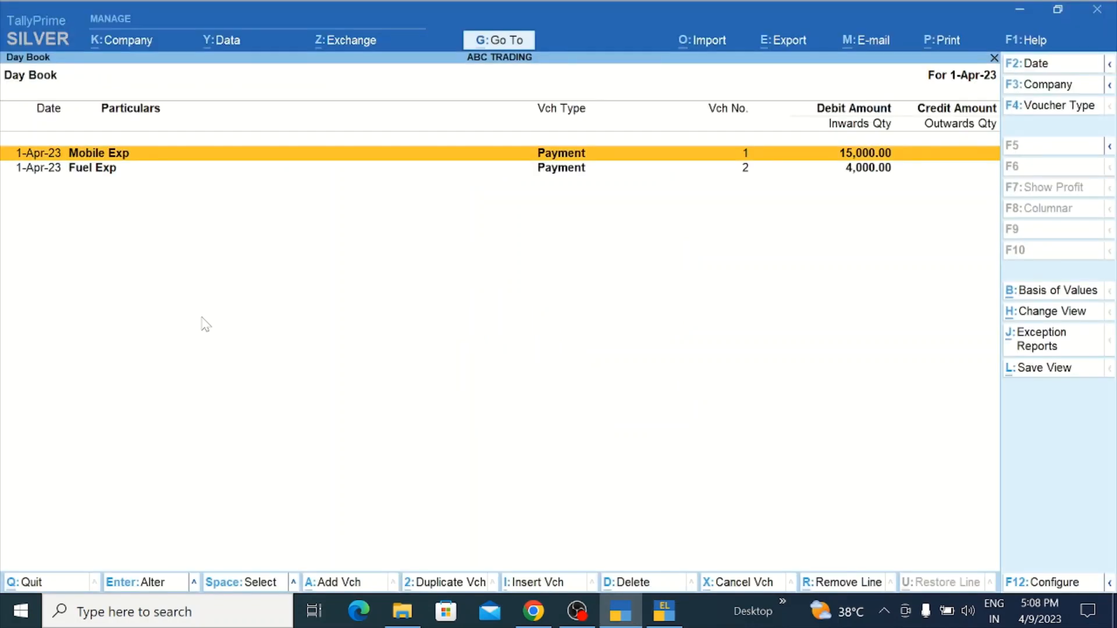
Step: View the original Mobile Exp payment voucher and quit it without changes
key("Return")
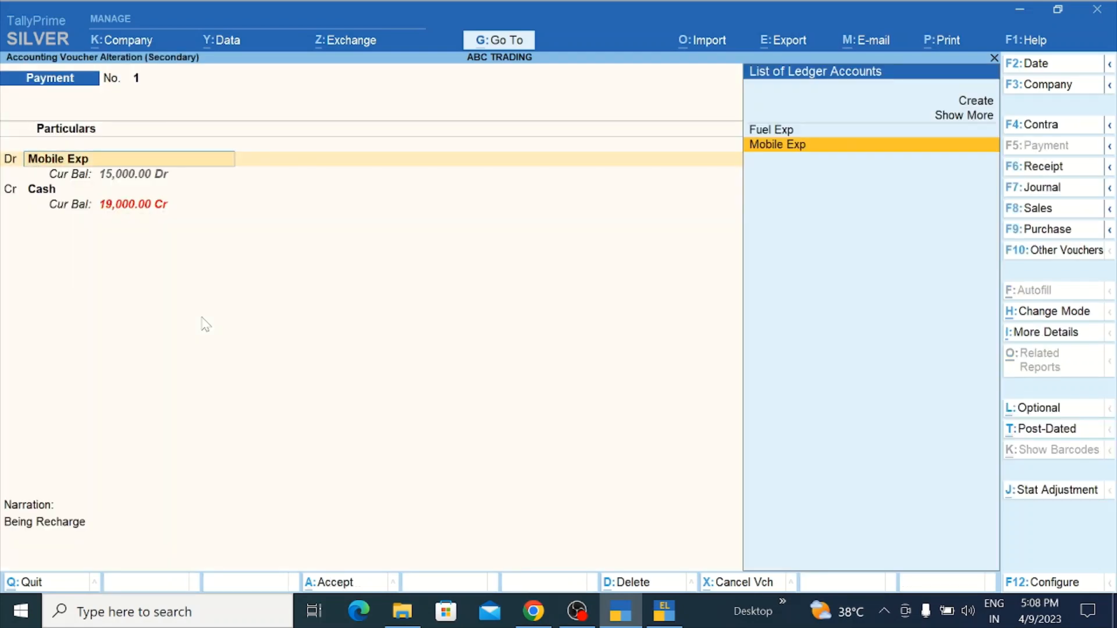
type("C")
key("BackSpace")
key("Escape")
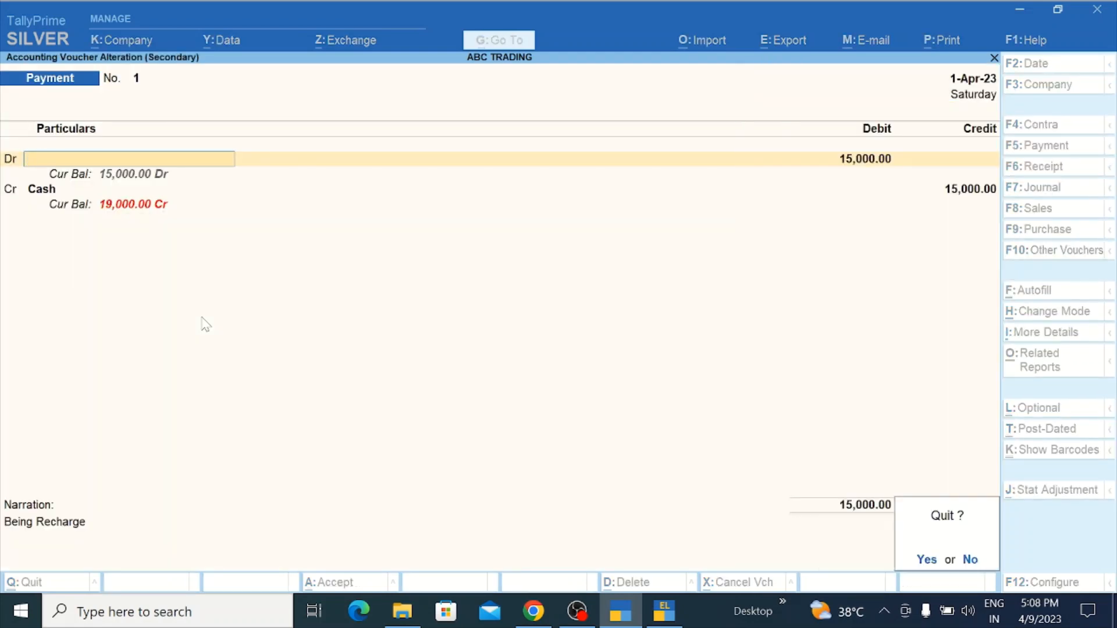
key("y")
Step: Recheck the Mobile Exp 15,000 Cash payment, then return to the Edit Log's ledger form
key("Return")
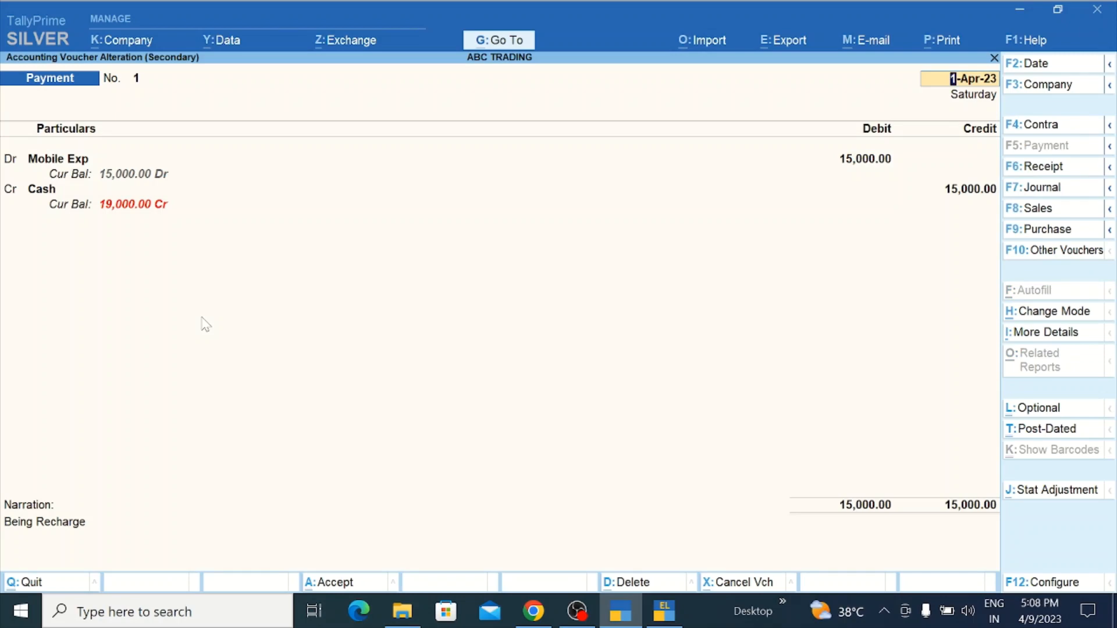
key("Return")
key("Return")
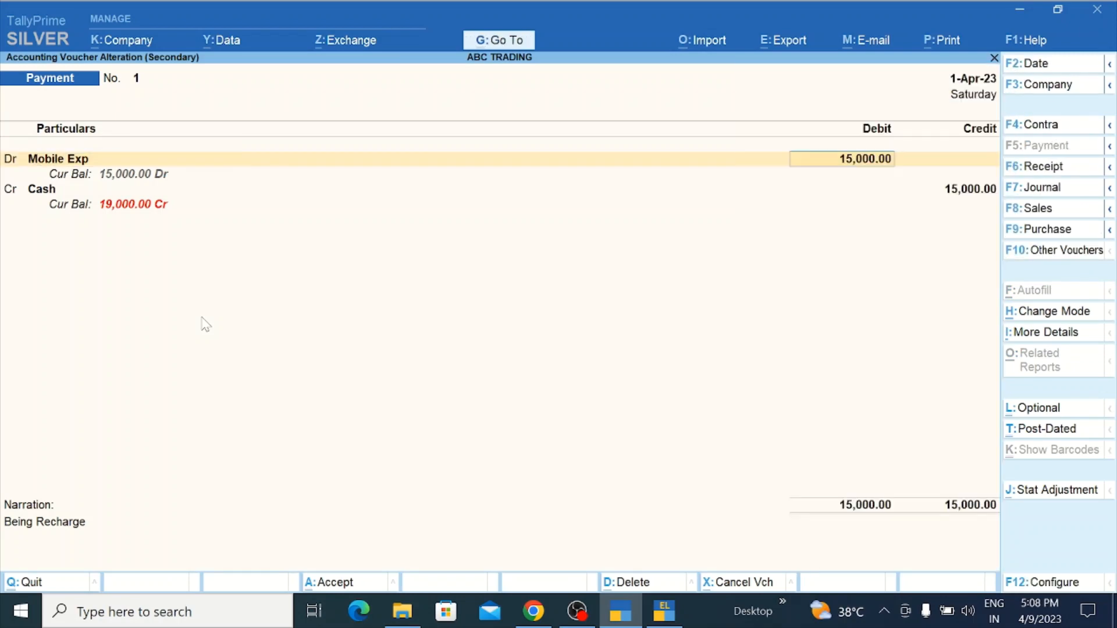
key("BackSpace")
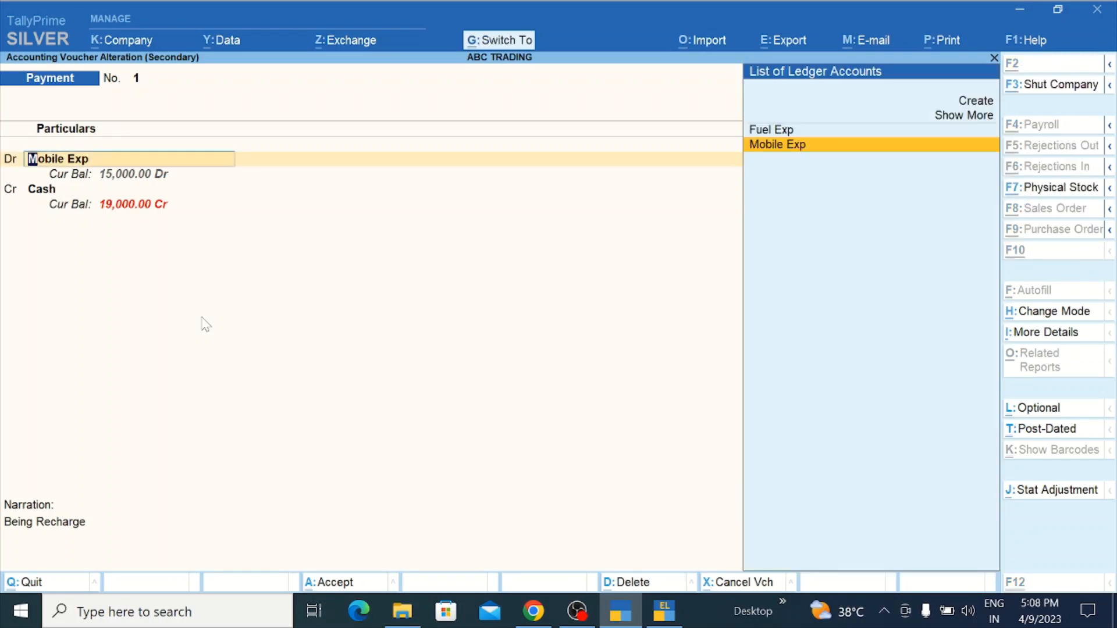
key("alt+c")
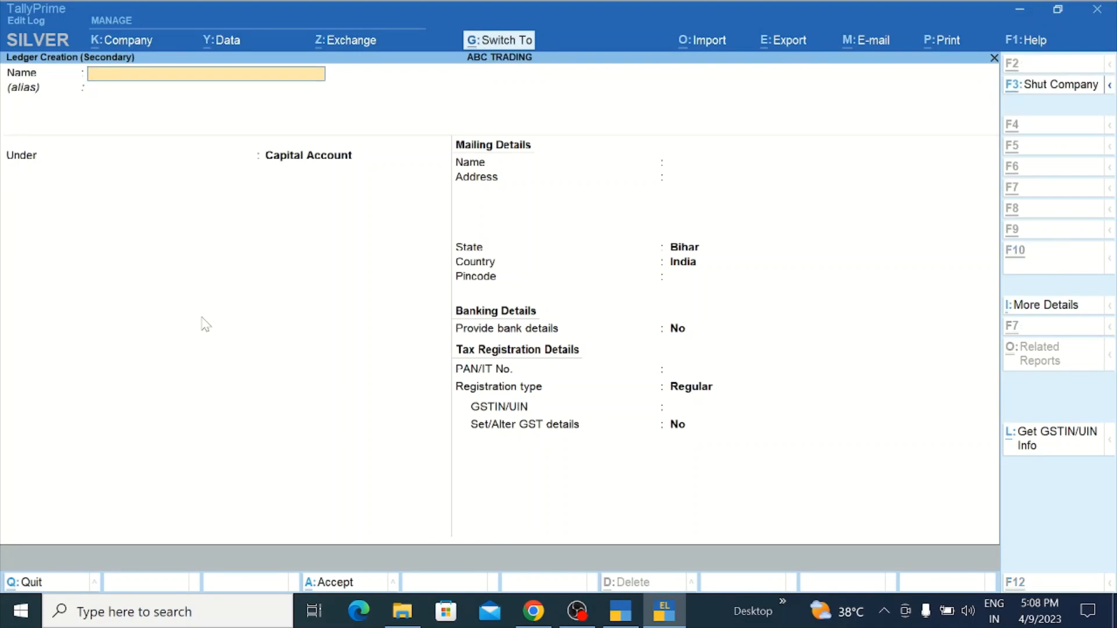
Step: Name the new ledger Mobile Exp and place it under Indirect Expenses
type("Mobile Exp")
key("Return")
key("Return")
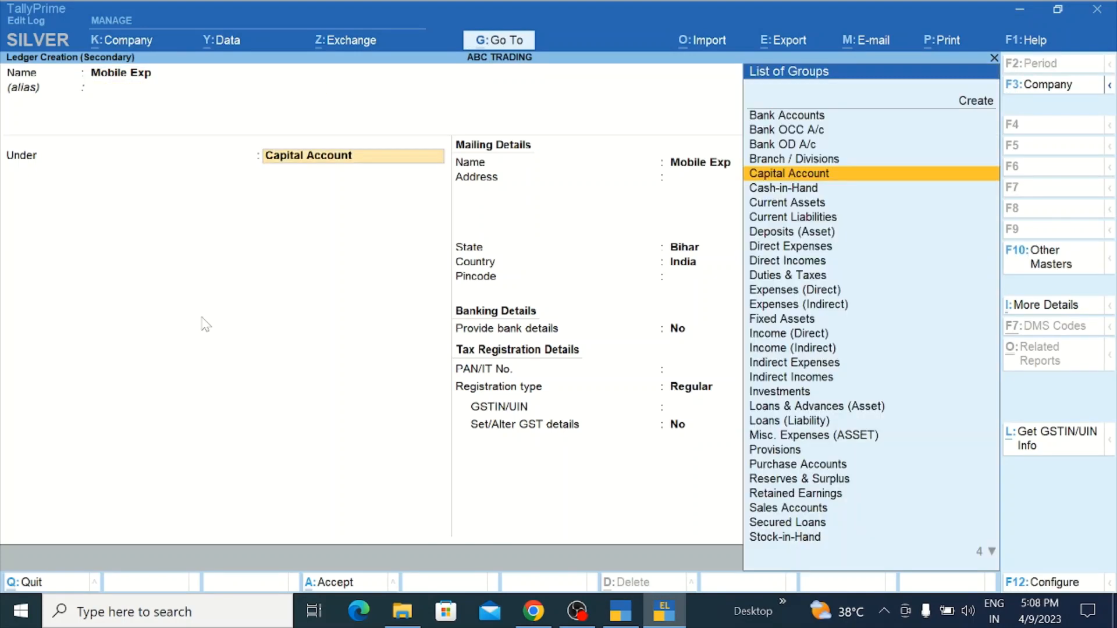
key("Return")
type("lind")
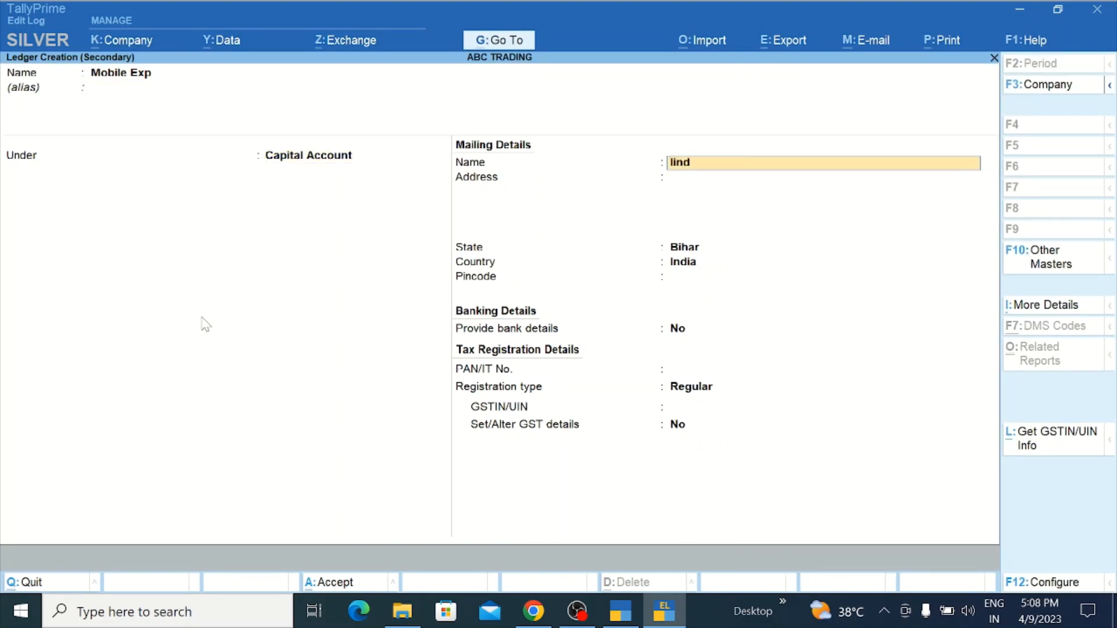
key("BackSpace")
key("BackSpace")
key("BackSpace")
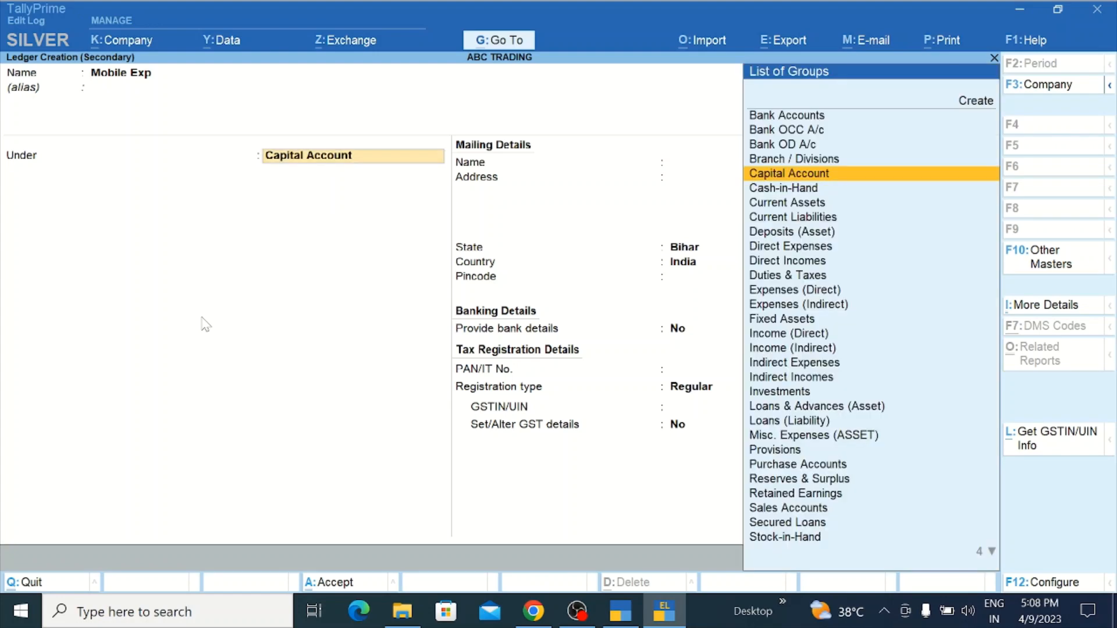
type("I")
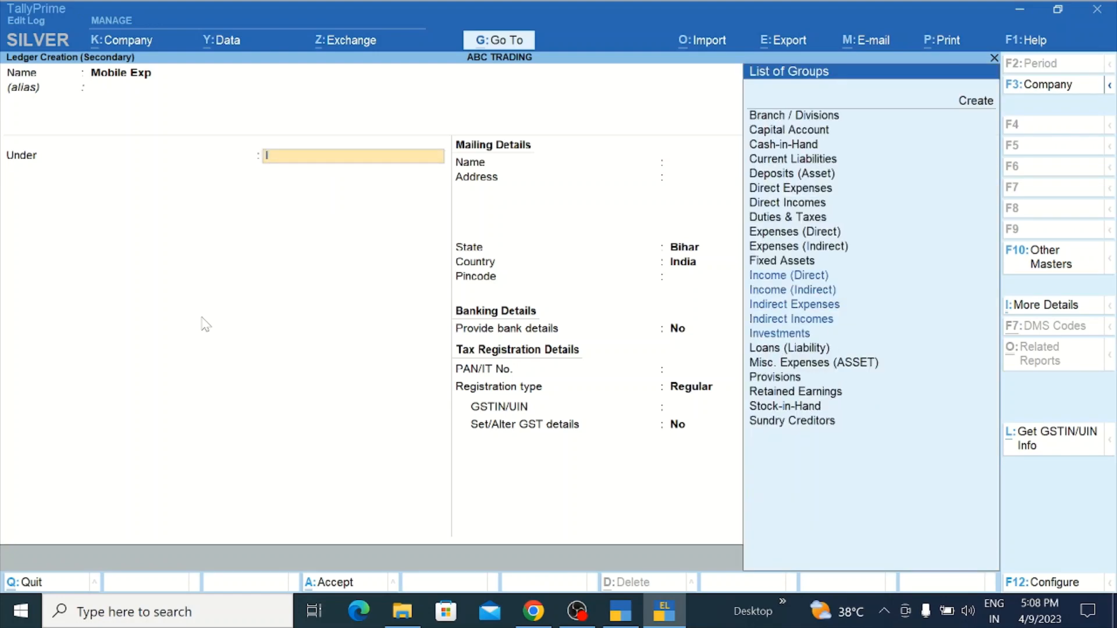
type("nd")
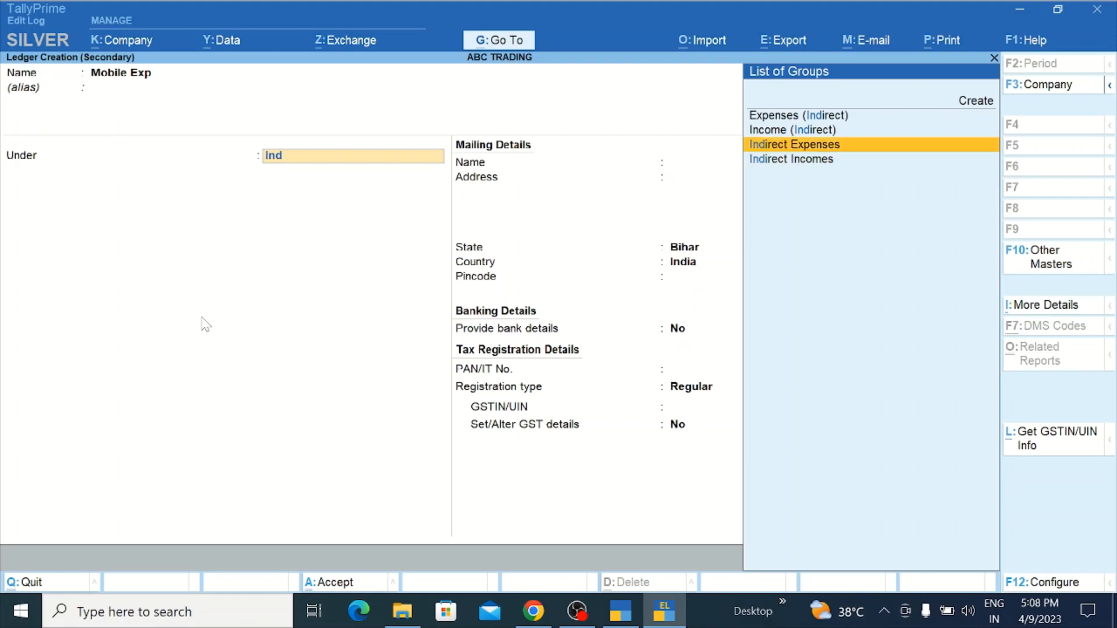
key("Return")
key("Return")
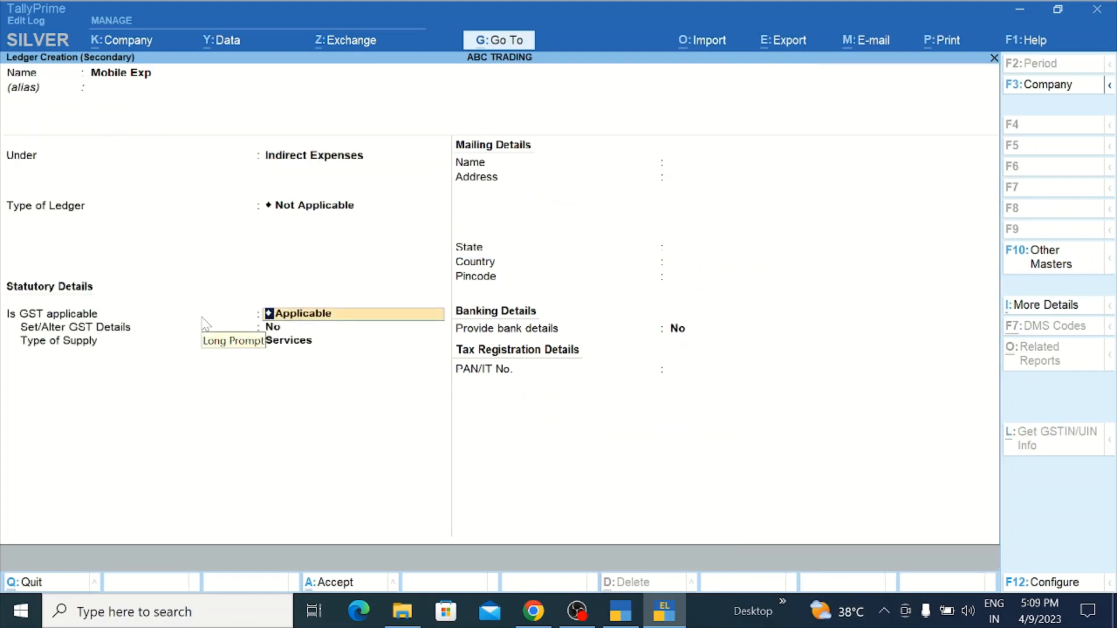
Step: Set GST applicability to Not Applicable and save the Mobile Exp ledger
key("BackSpace")
key("Down")
key("Down")
key("Up")
key("Down")
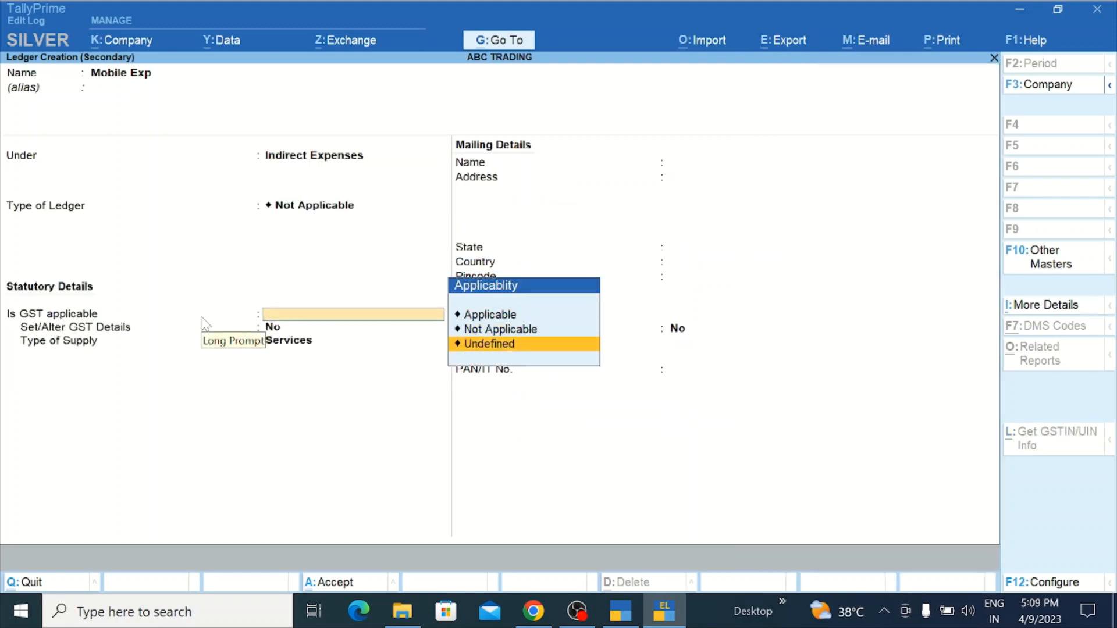
key("Up")
key("Return")
key("Return")
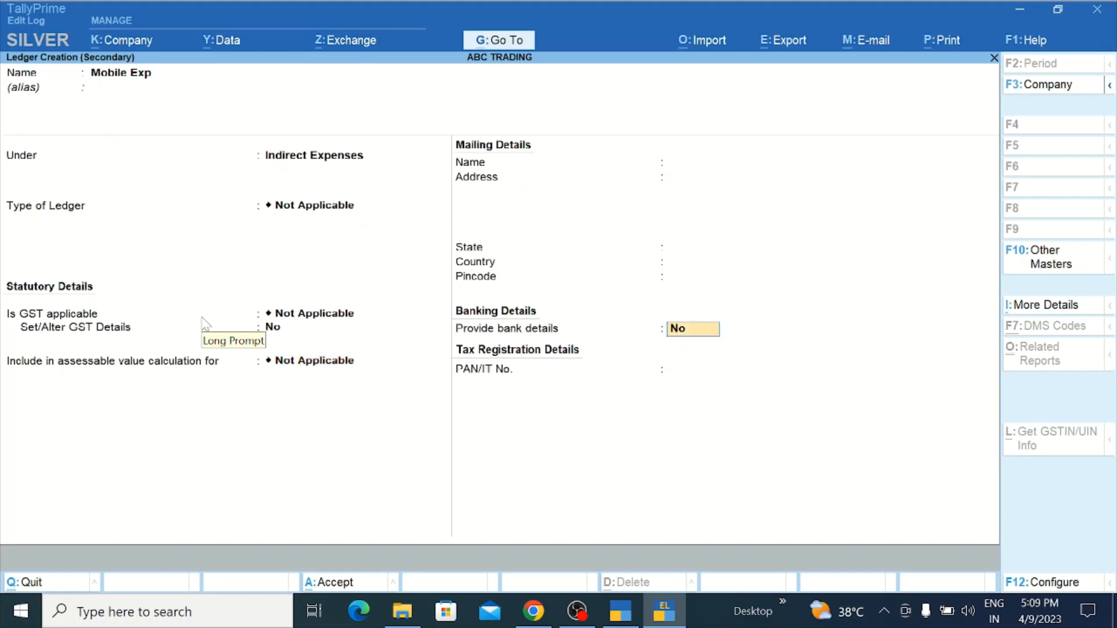
key("Return")
key("Return")
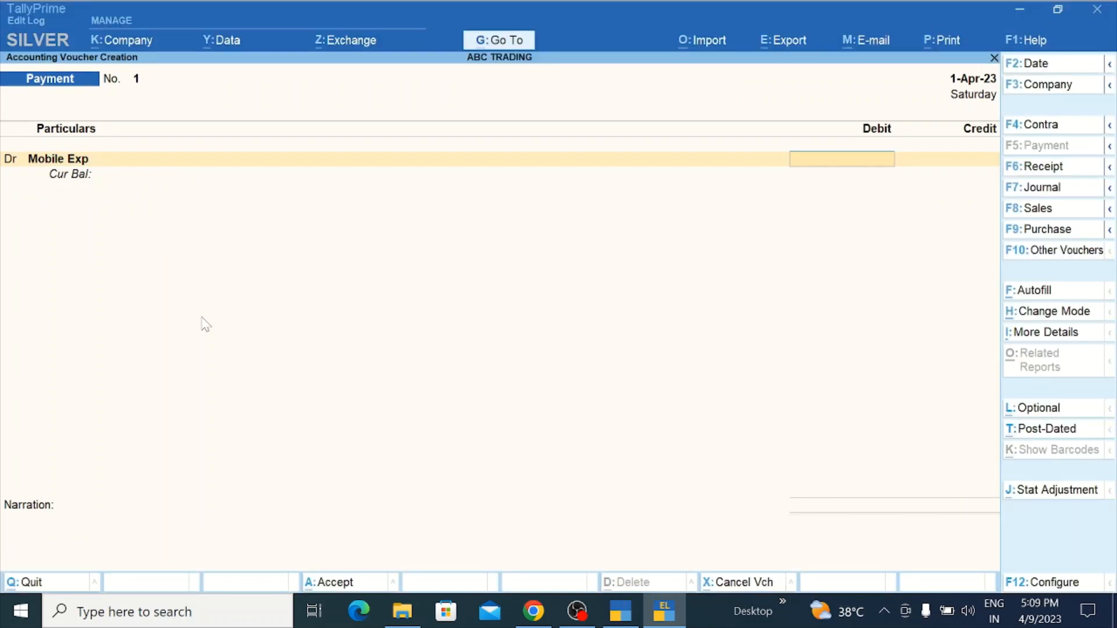
Step: Debit Mobile Exp 15,000 and credit the payment from Cash
type("15")
type("0000")
key("Return")
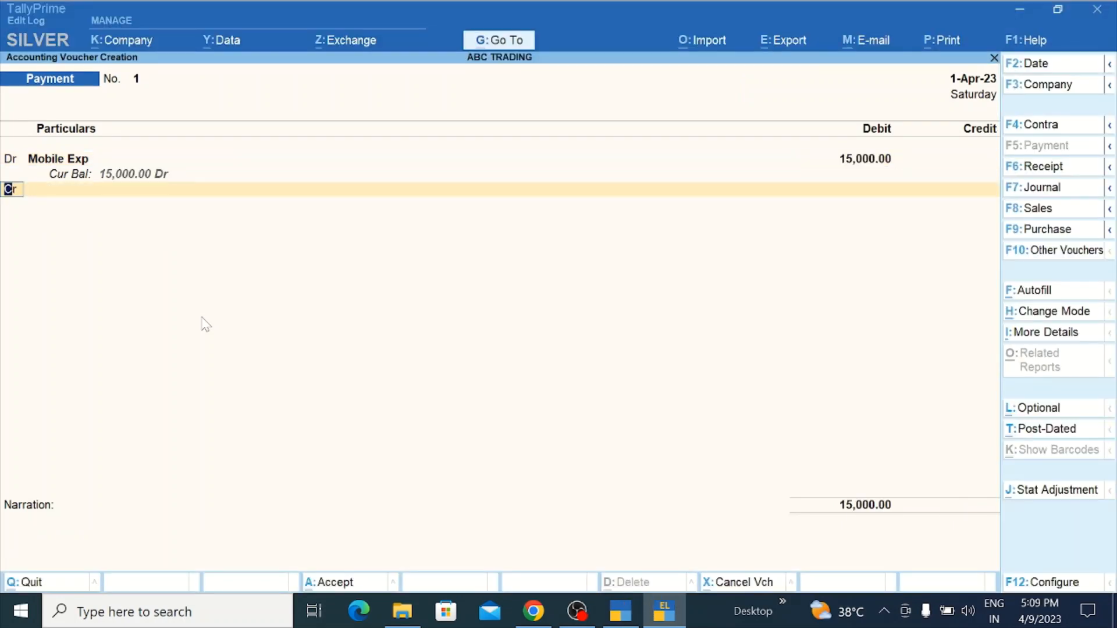
key("Return")
key("Return")
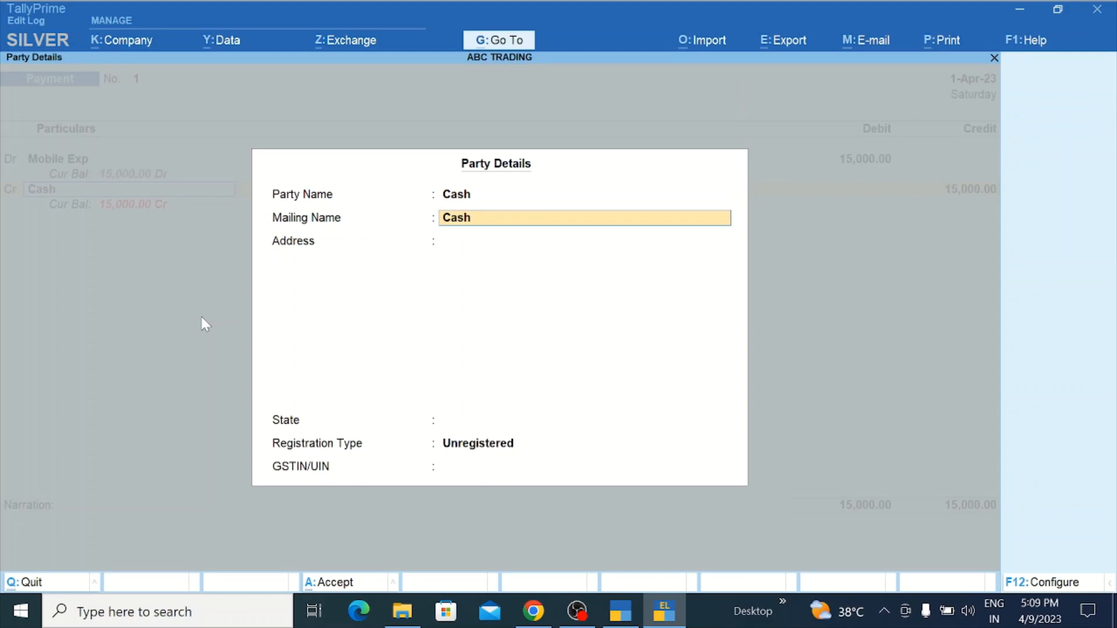
key("Return")
key("Return")
key("Return")
Step: Set party registration type to Unknown and save Payment voucher No. 1
key("Up")
key("Up")
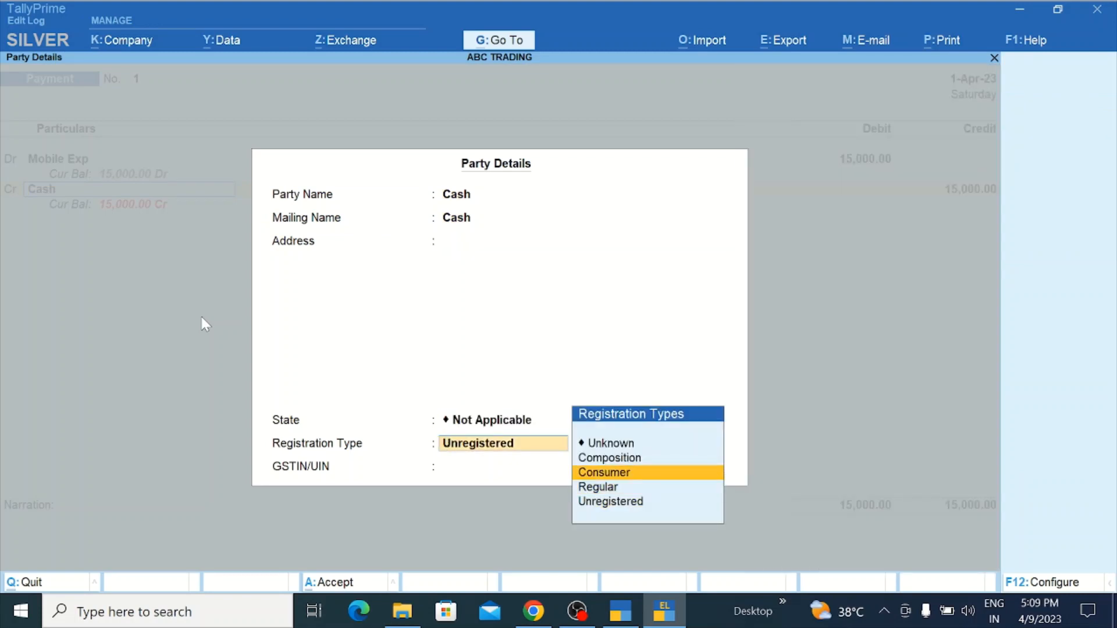
key("Up")
key("Up")
key("Return")
key("Return")
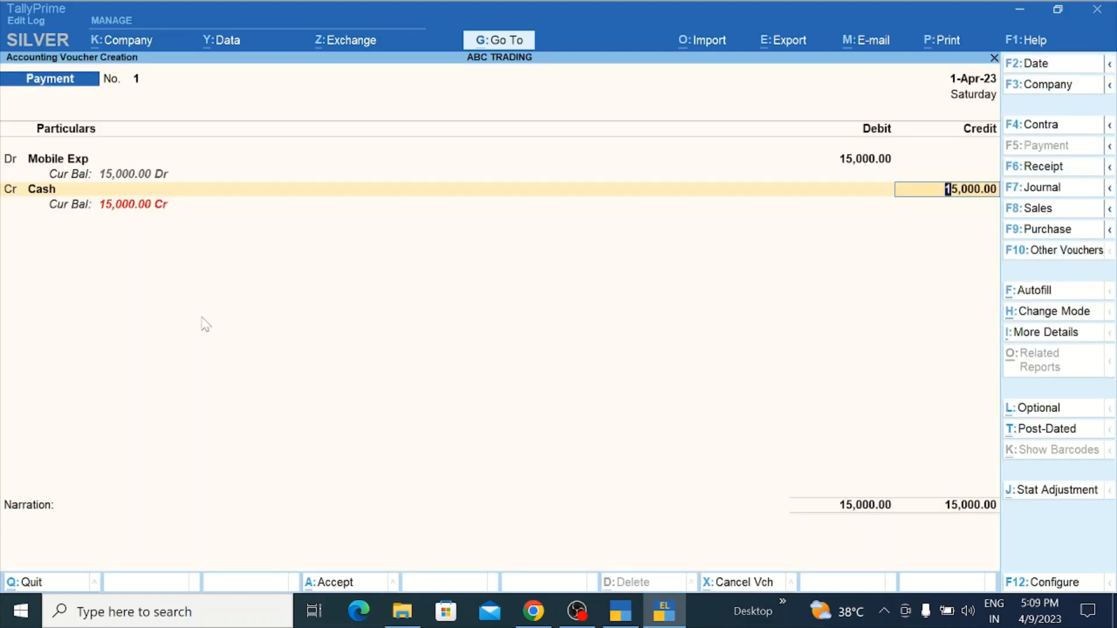
key("Return")
key("Return")
key("Return")
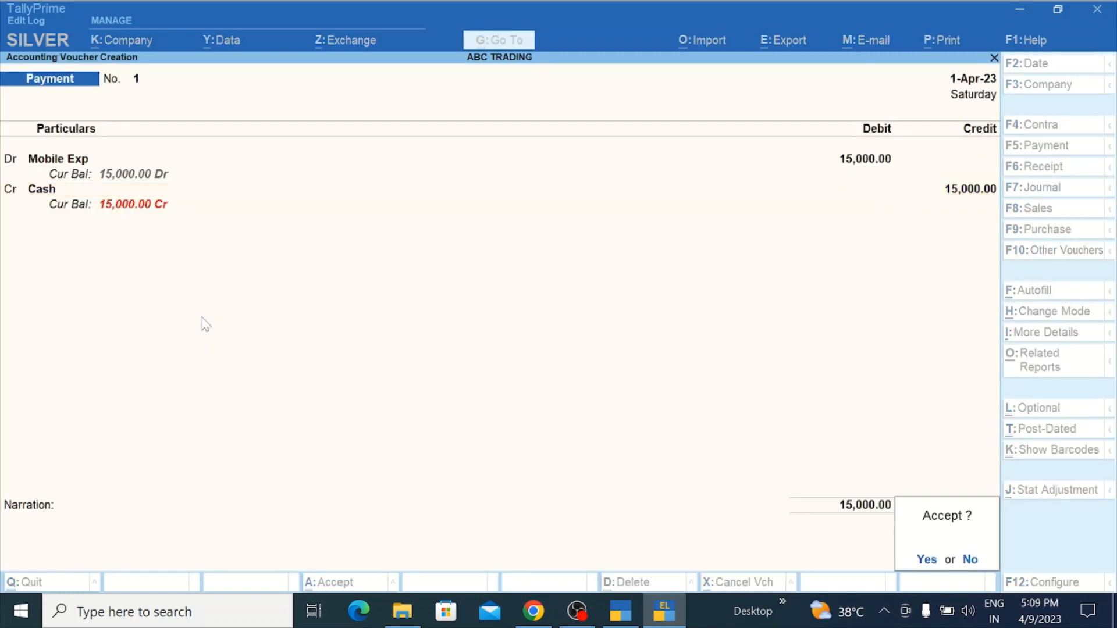
key("Return")
key("Return")
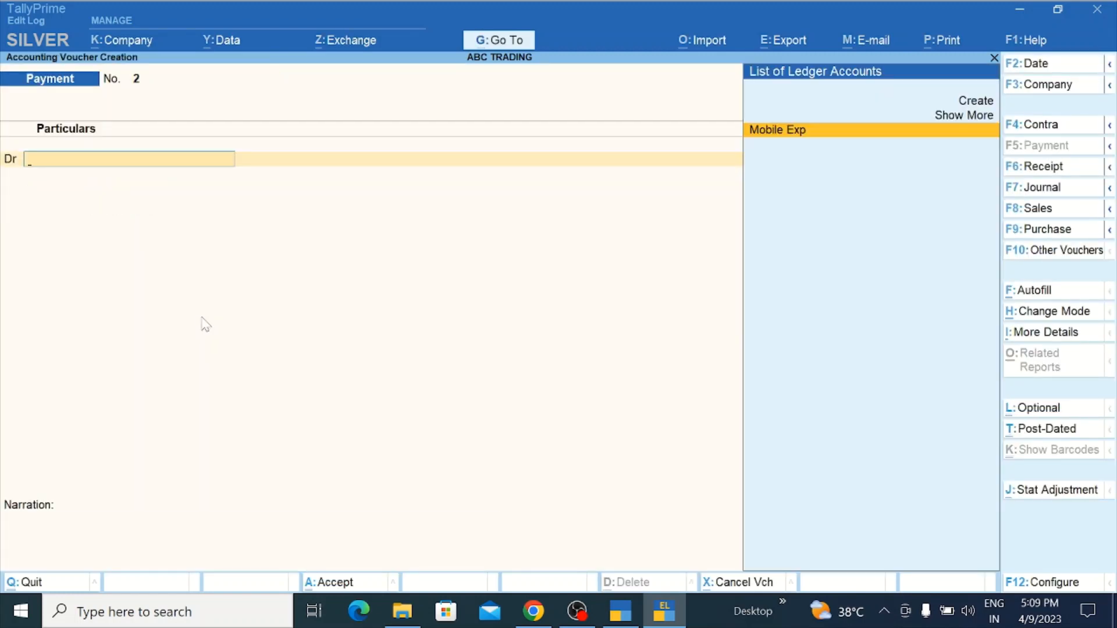
key("Up")
key("Up")
key("Return")
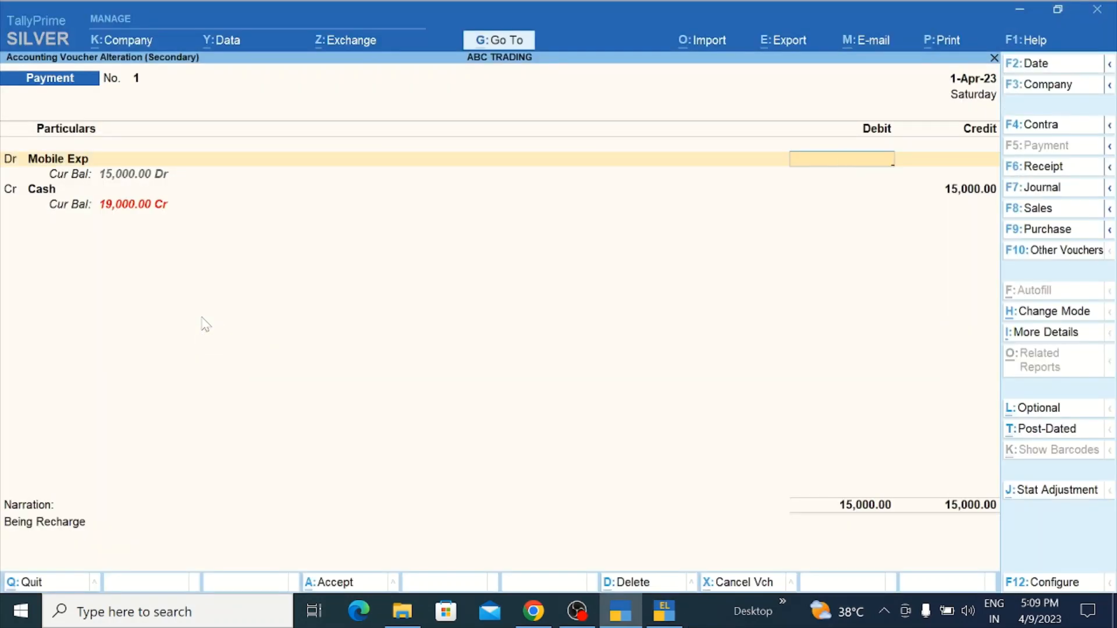
Step: Open the original's Fuel Exp payment voucher 2 to check its ledger
key("Escape")
key("Down")
key("Return")
key("Return")
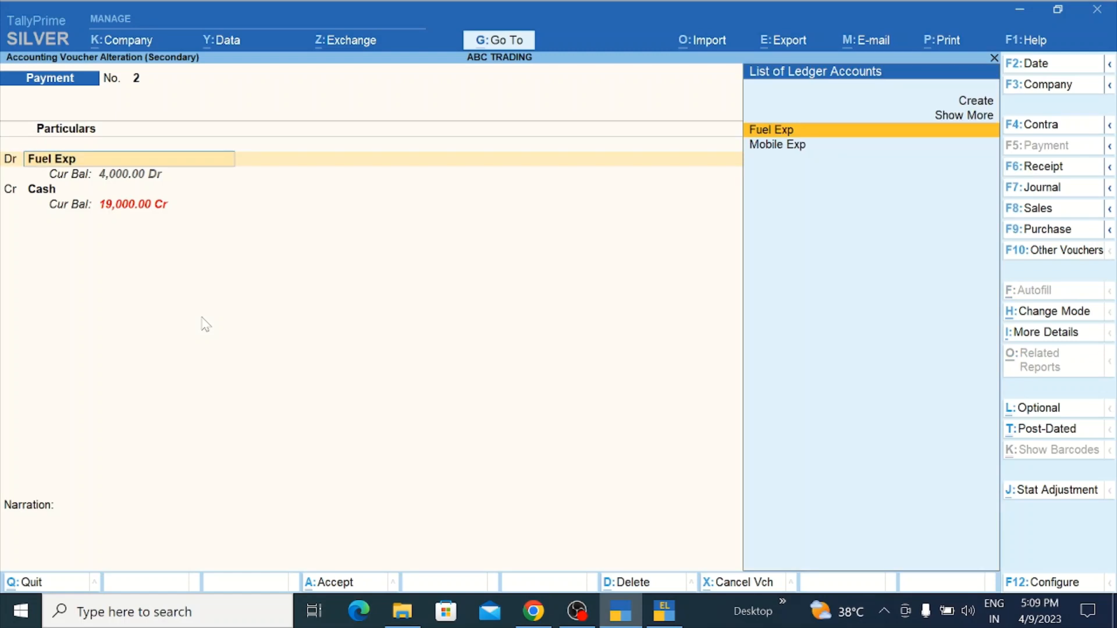
key("Return")
key("BackSpace")
Step: Create a Fuel Exp ledger under Indirect Expenses with GST Not Applicable
key("alt+c")
key("ctrl")
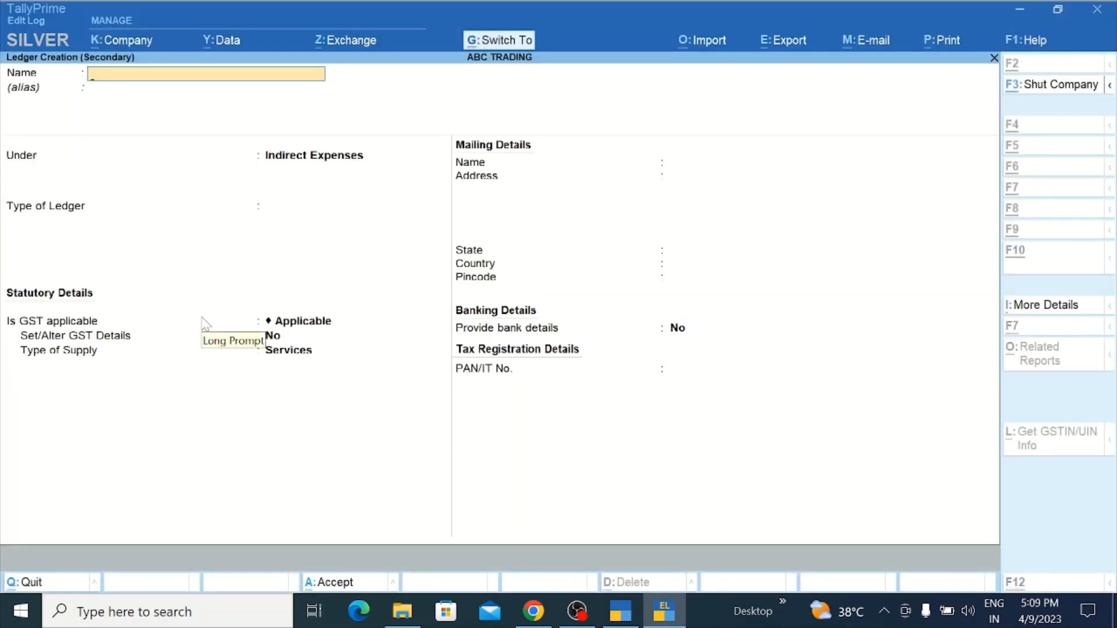
type("Fuel Exp")
key("Return")
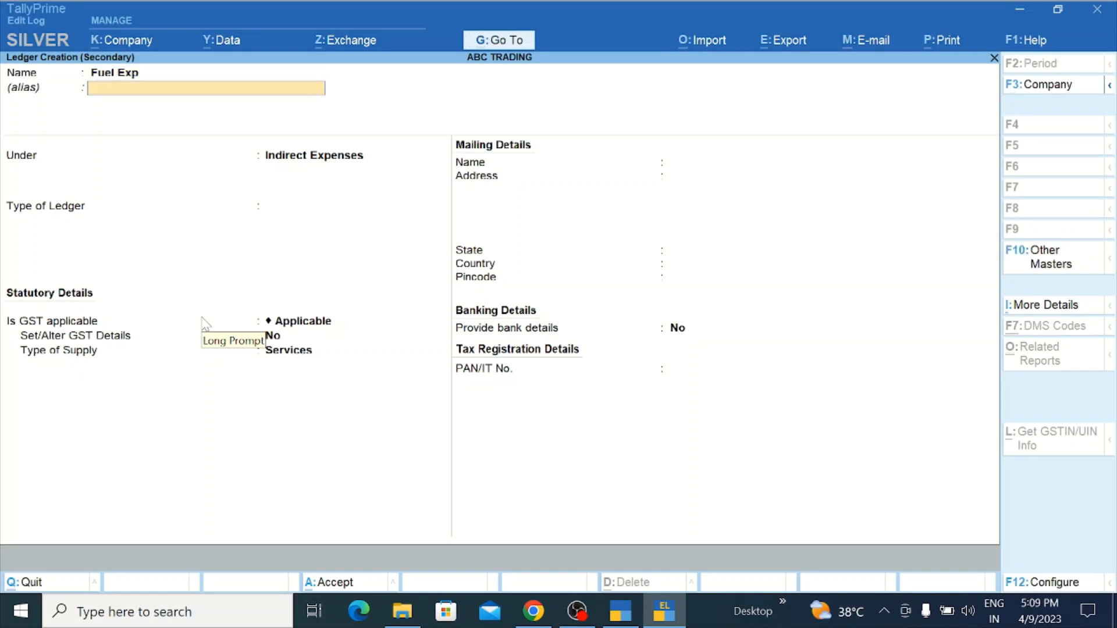
key("Return")
key("Return")
key("Return")
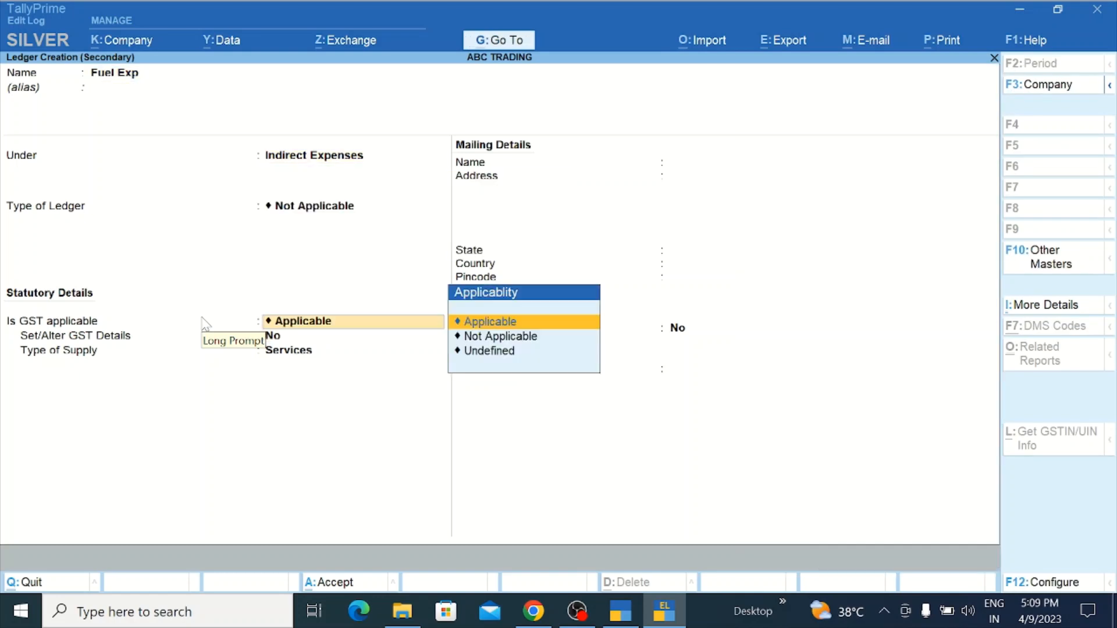
key("Down")
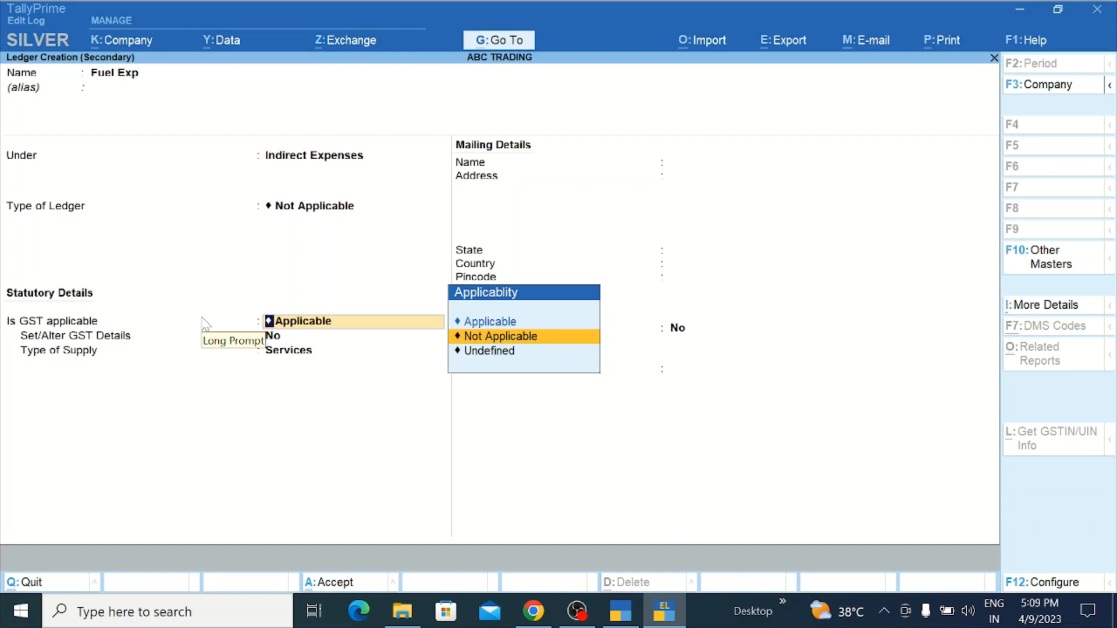
key("Return")
key("Return")
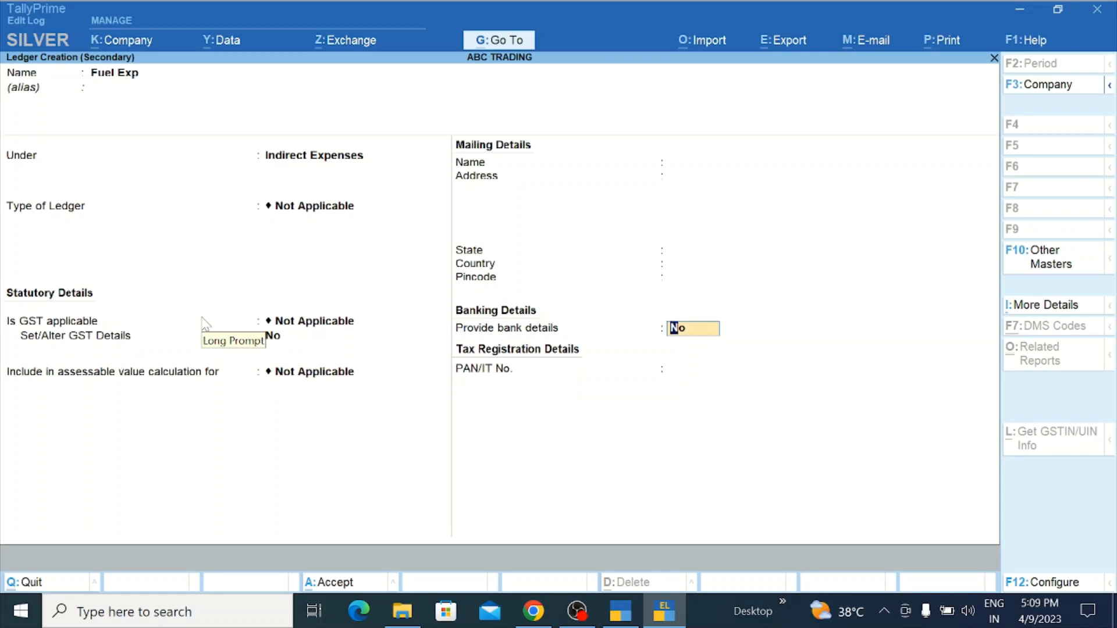
key("Return")
key("Return")
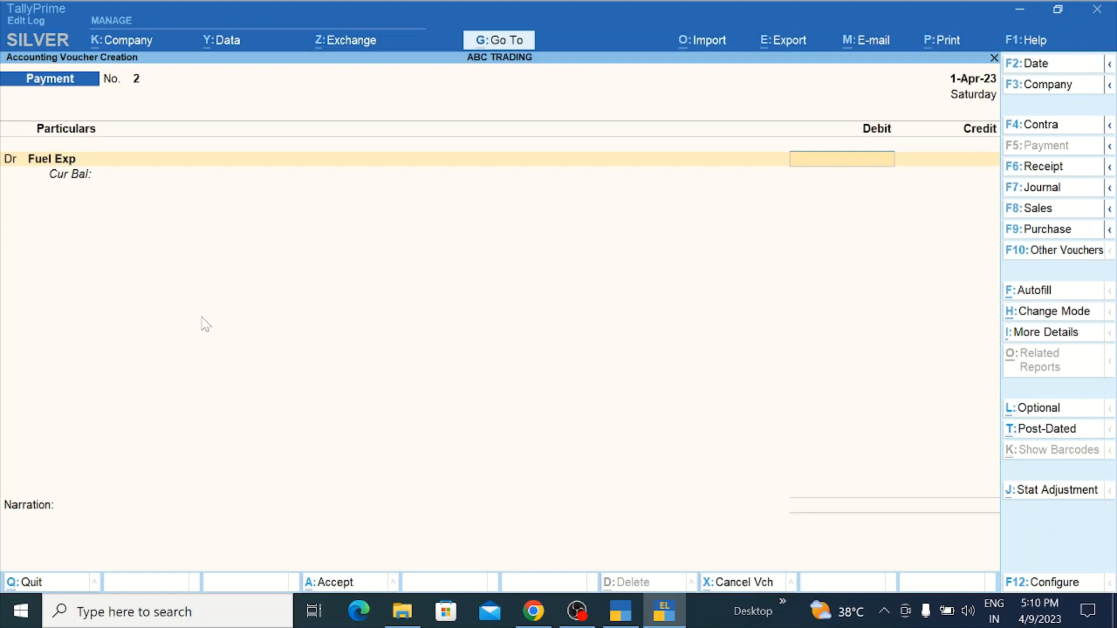
Step: Debit Fuel Exp 4,000 and credit it from Cash
type("4000")
key("Return")
key("Return")
type("Cas")
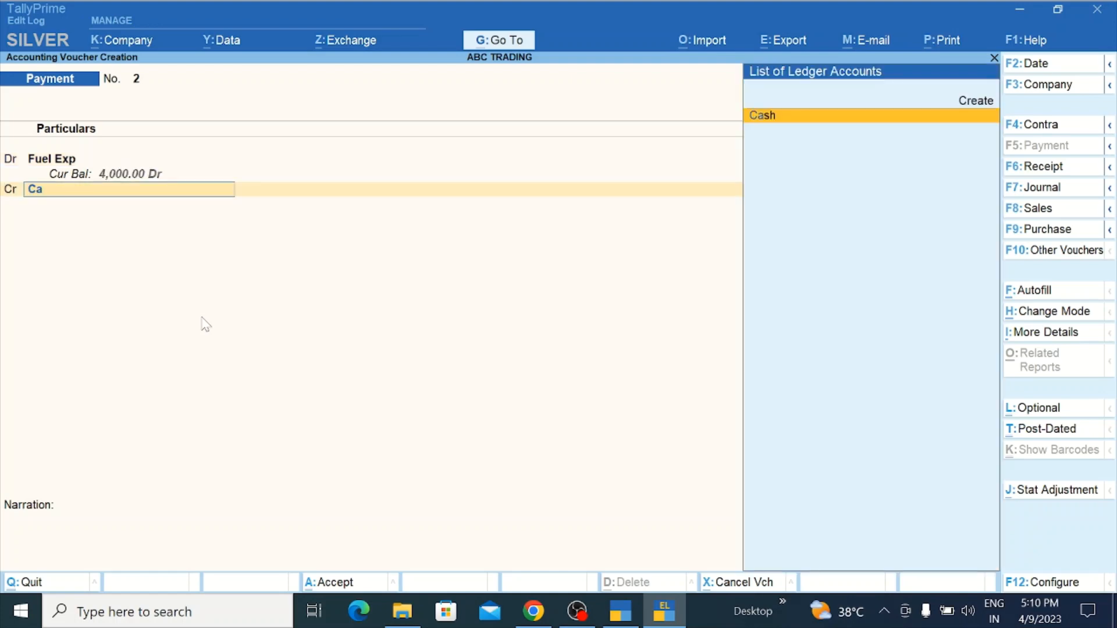
key("Return")
Step: Set party registration type to Unknown and save Payment No. 2
key("Return")
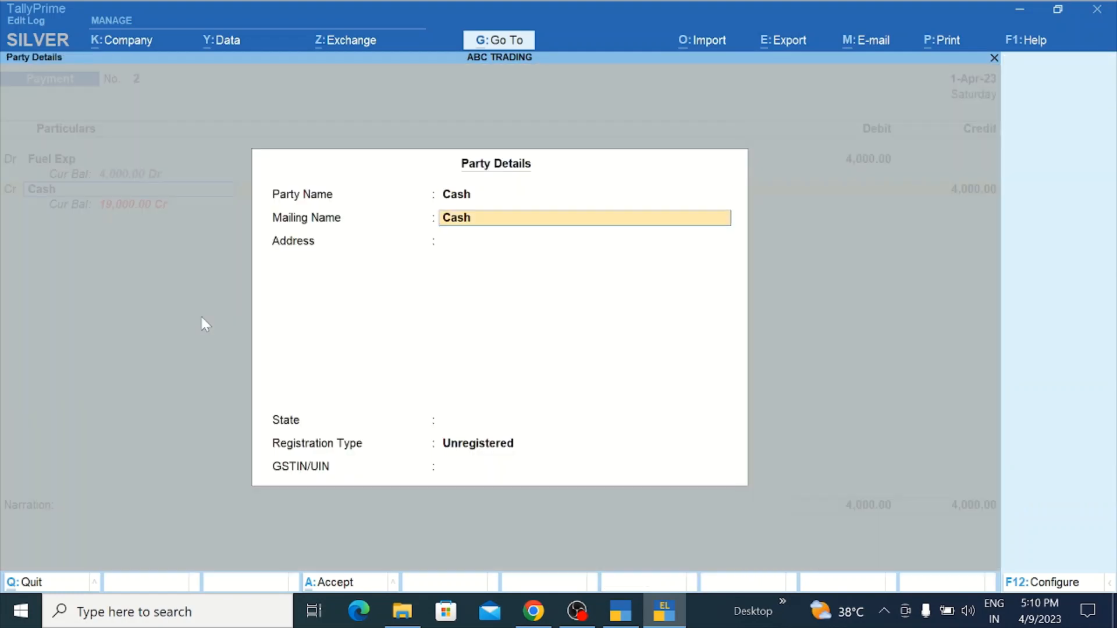
key("Return")
key("Return")
key("Return")
key("Up")
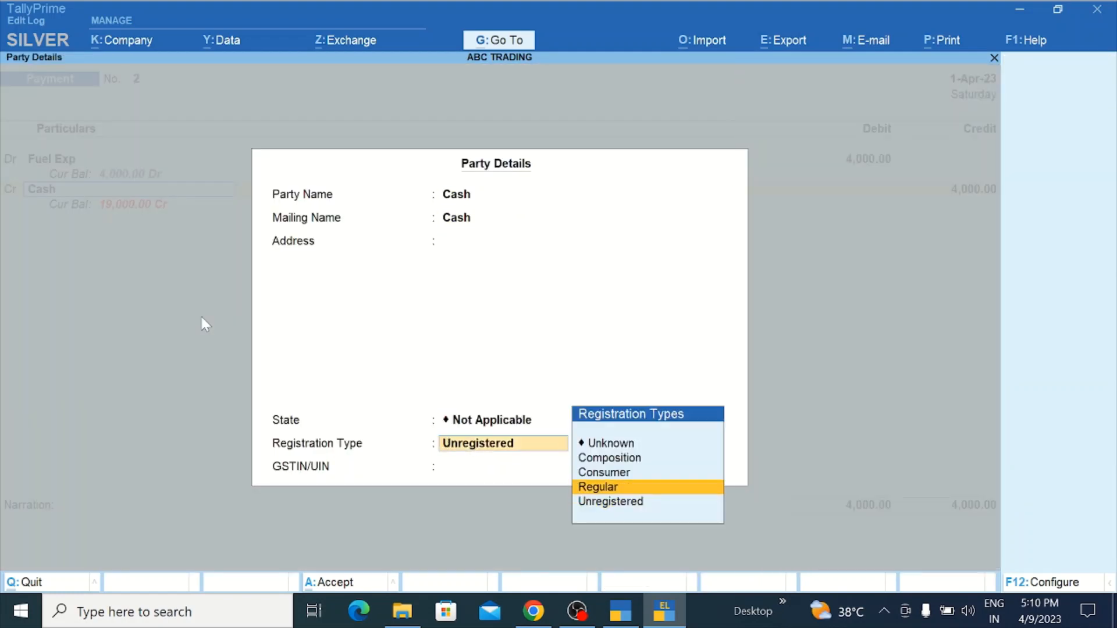
key("Up")
key("Up")
key("Up")
key("Return")
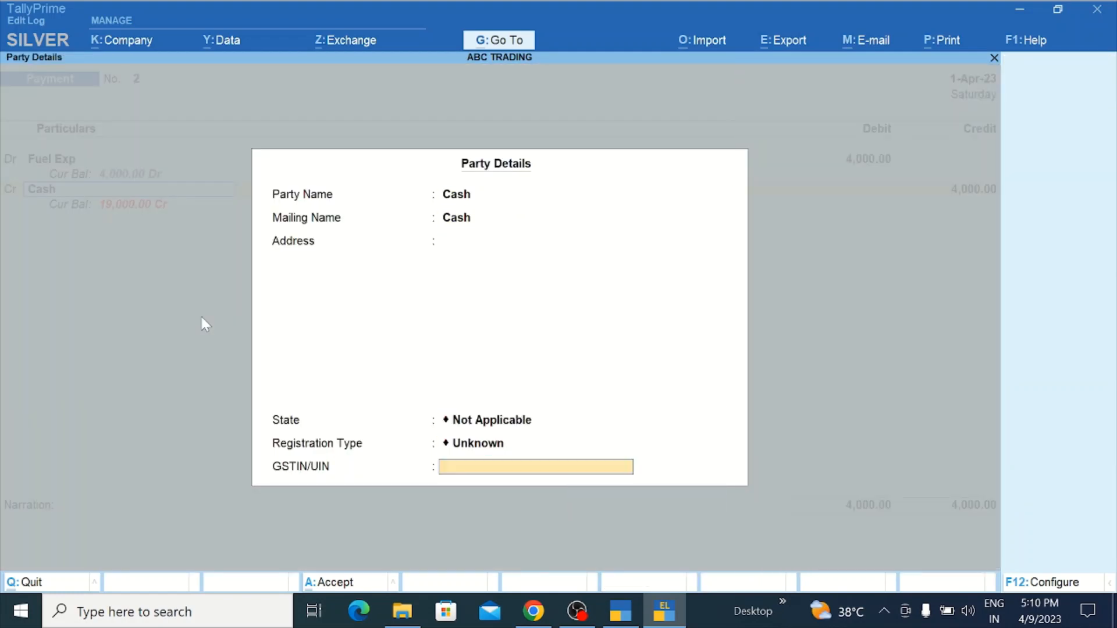
key("Return")
key("Return")
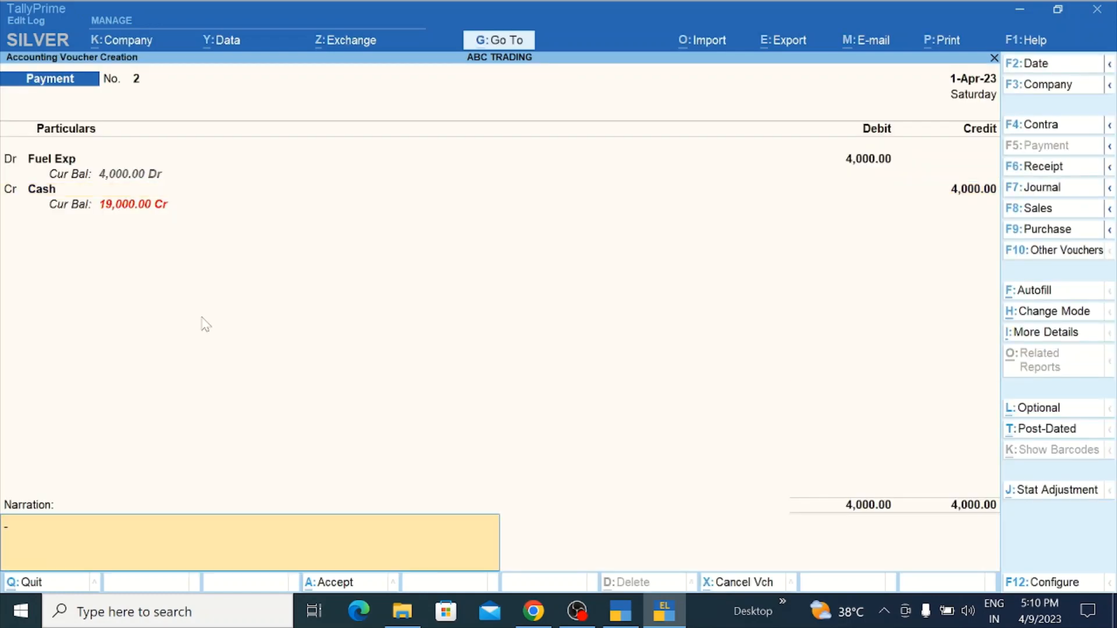
key("Return")
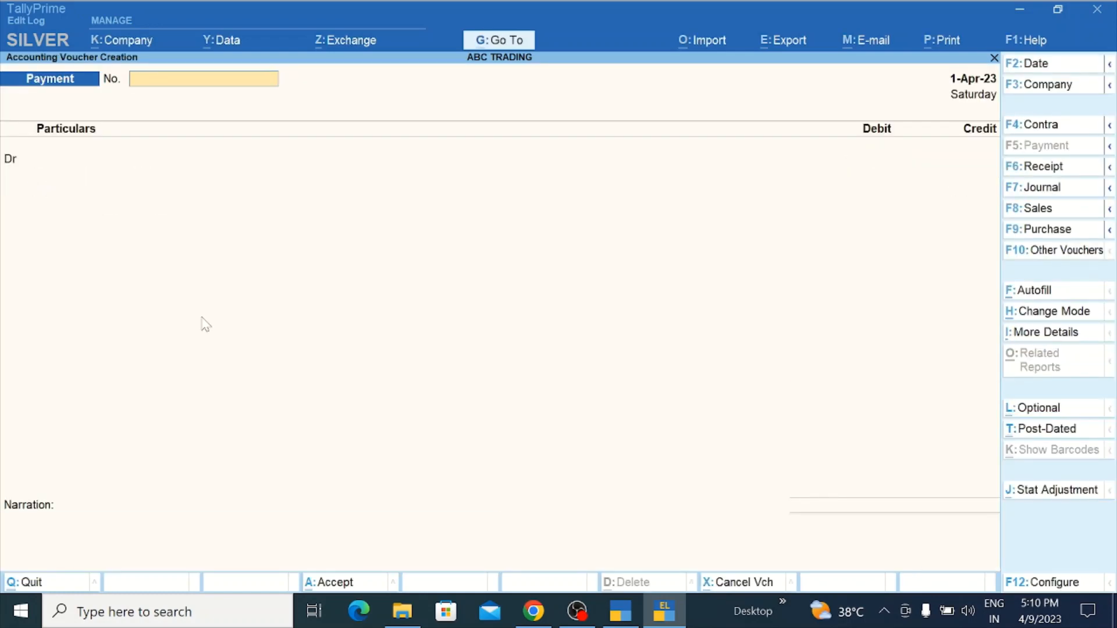
key("Escape")
Step: Open the Edit Log copy's Day Book and check voucher 2 without changing it
key("y")
key("Down")
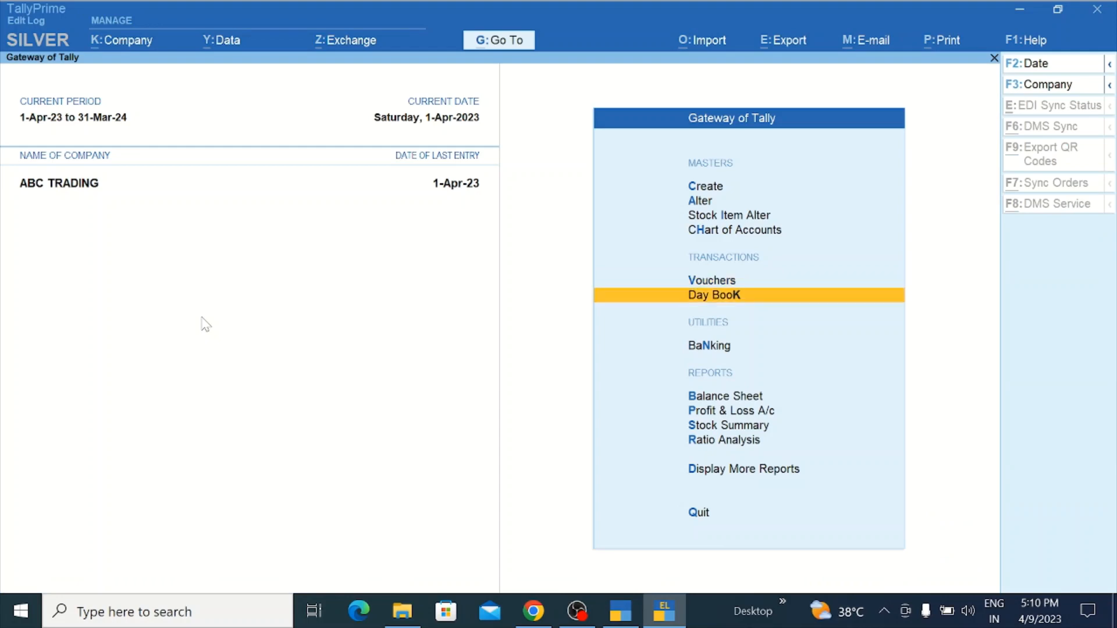
key("Return")
key("Down")
key("Return")
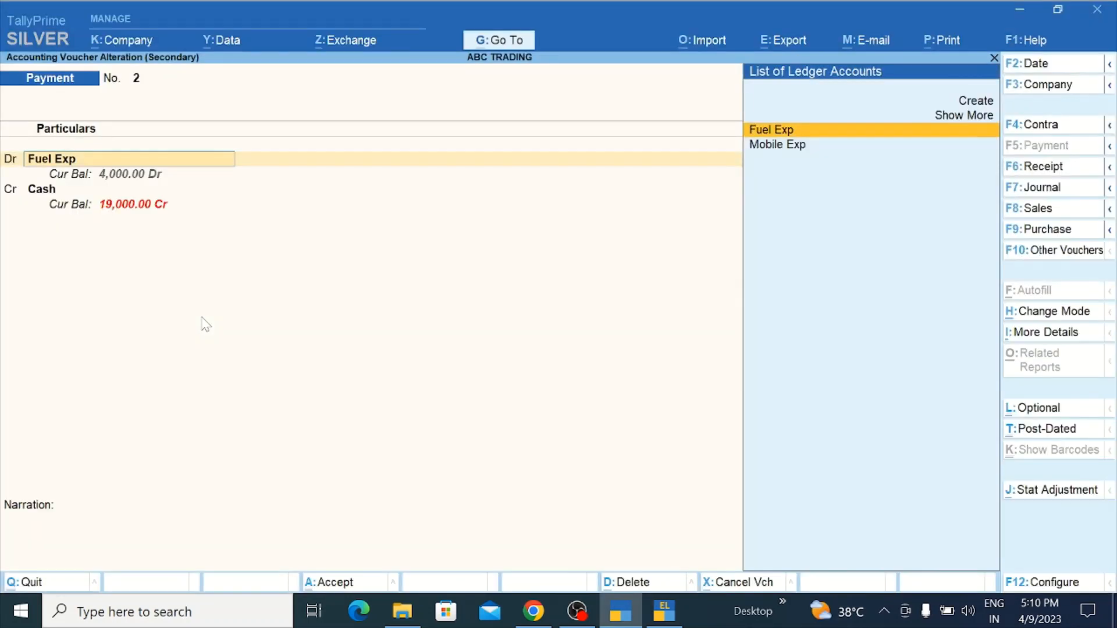
key("BackSpace")
key("Escape")
key("y")
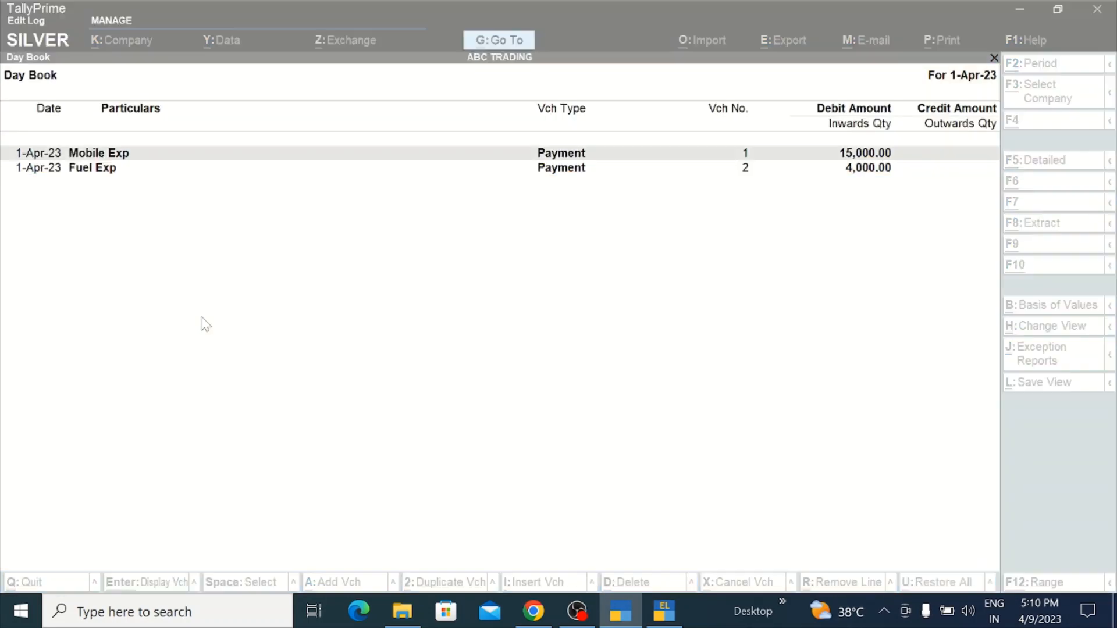
key("Up")
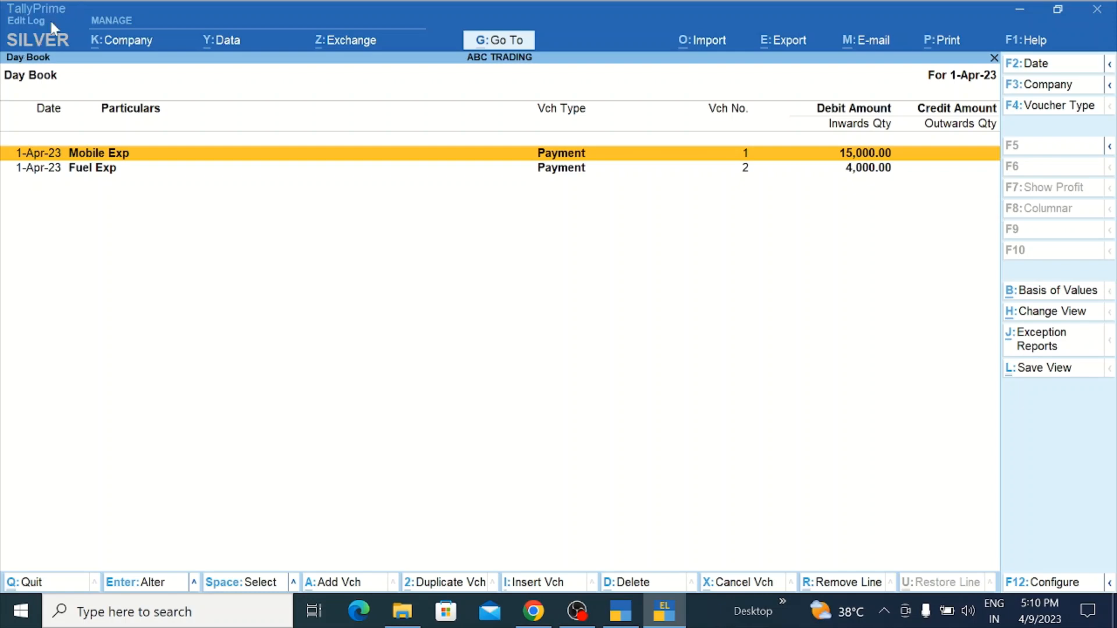
Step: Compare the Edit Log Day Book with the original's Mobile Exp and Fuel Exp entries
left_click(25, 27)
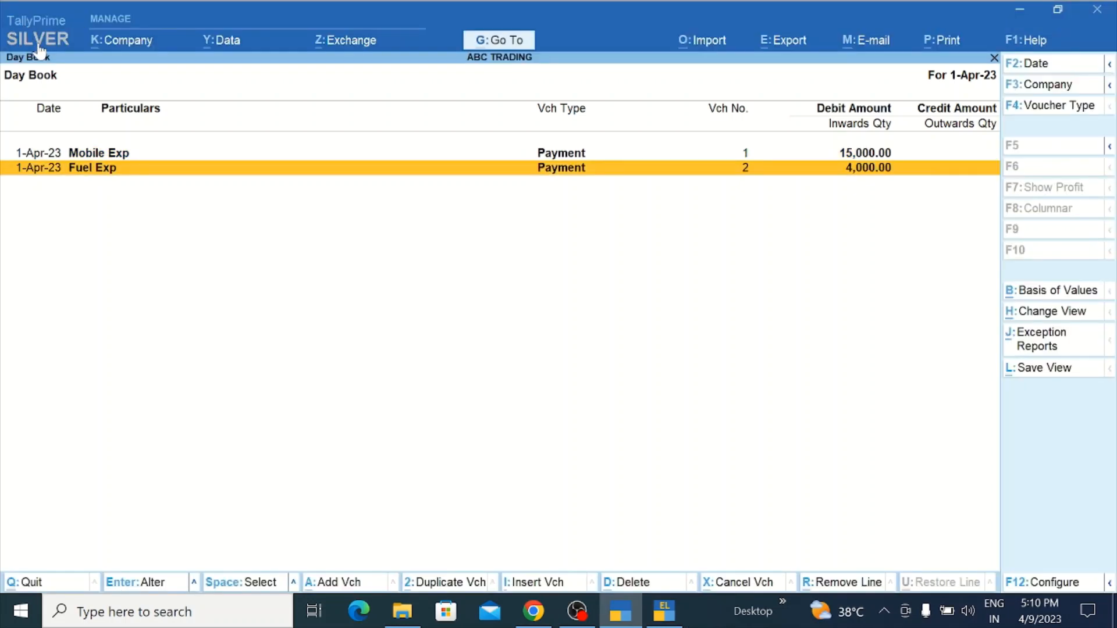
key("Up")
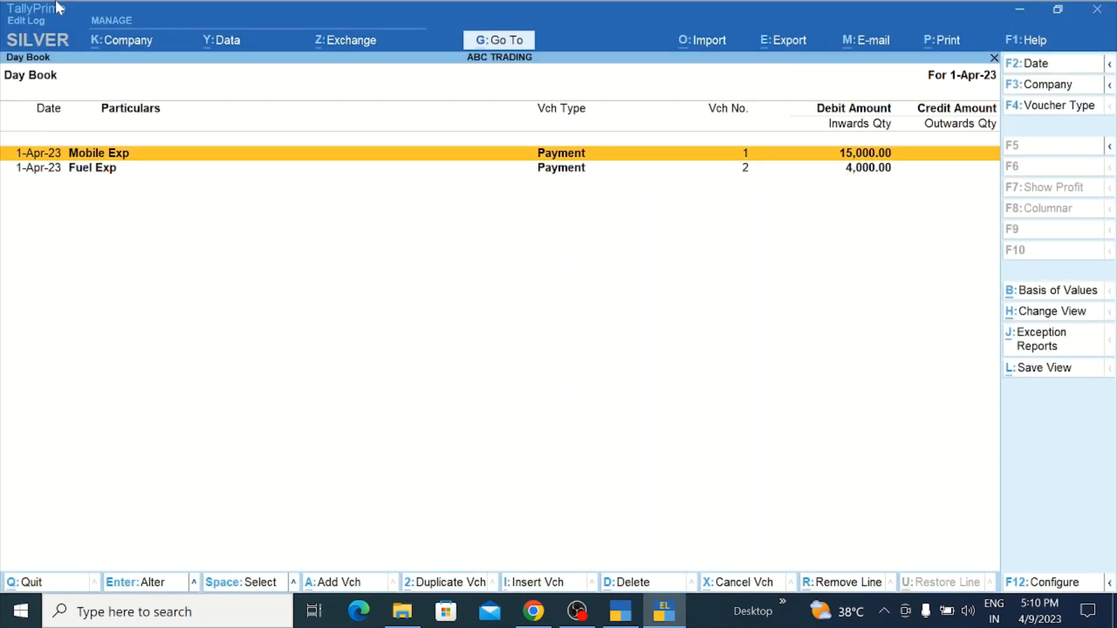
key("alt+Tab")
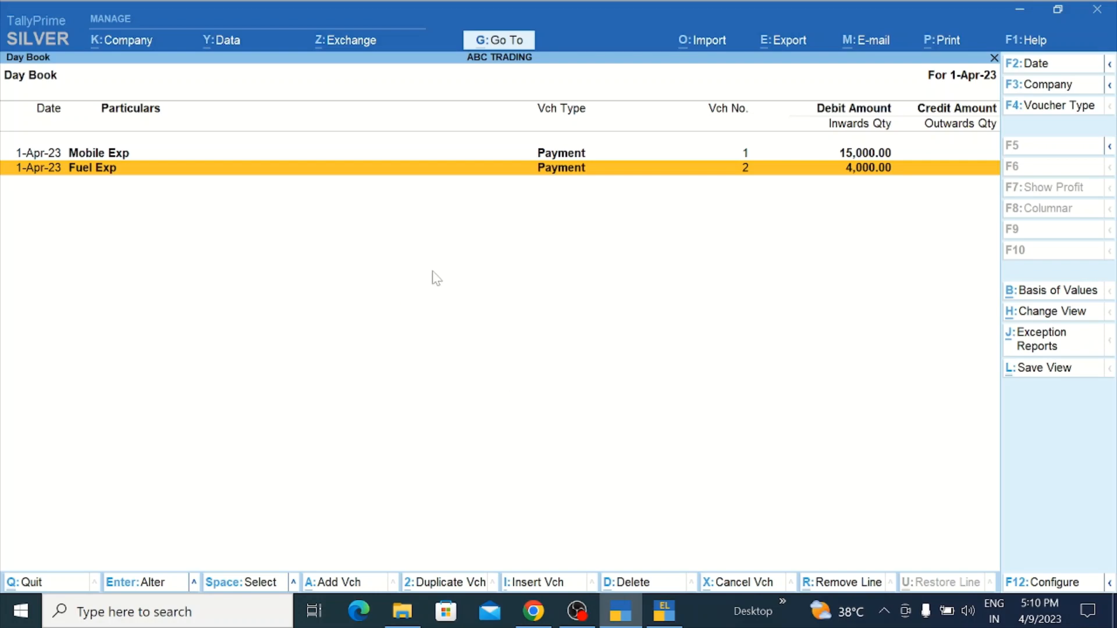
key("Up")
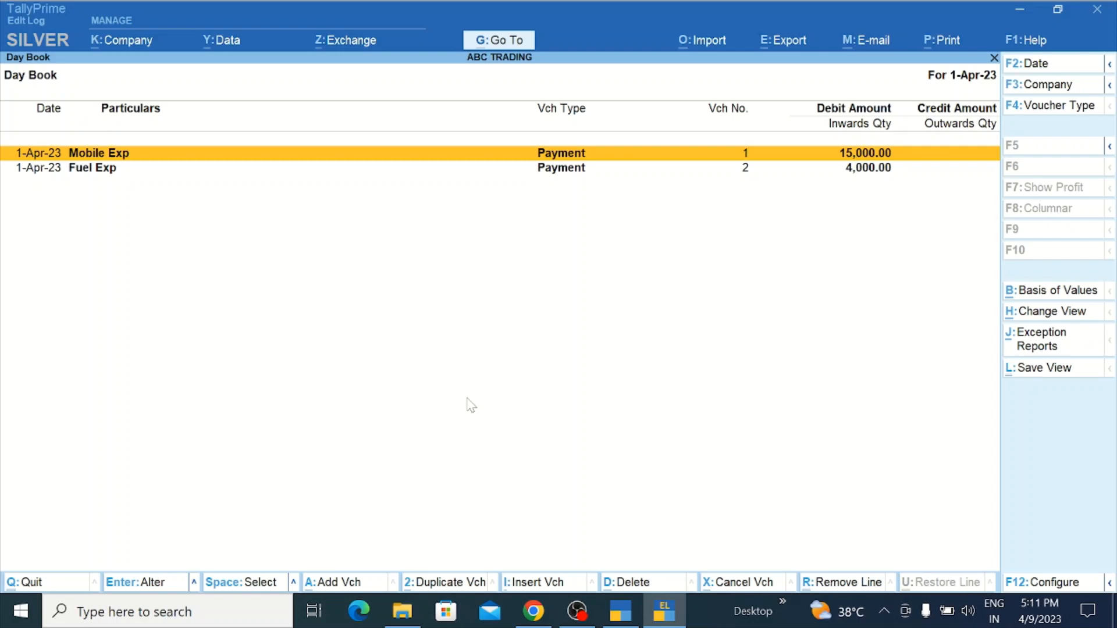
Step: Look at the Mobile Exp payment's Edit Log, then quit back to the Day Book without altering it
key("Return")
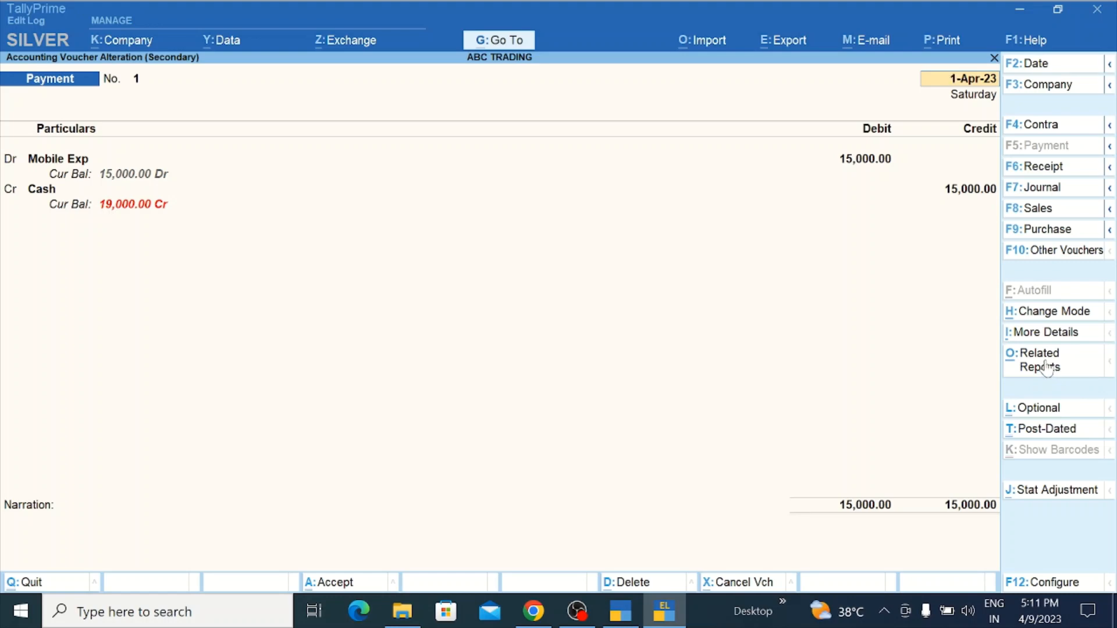
key("ctrl")
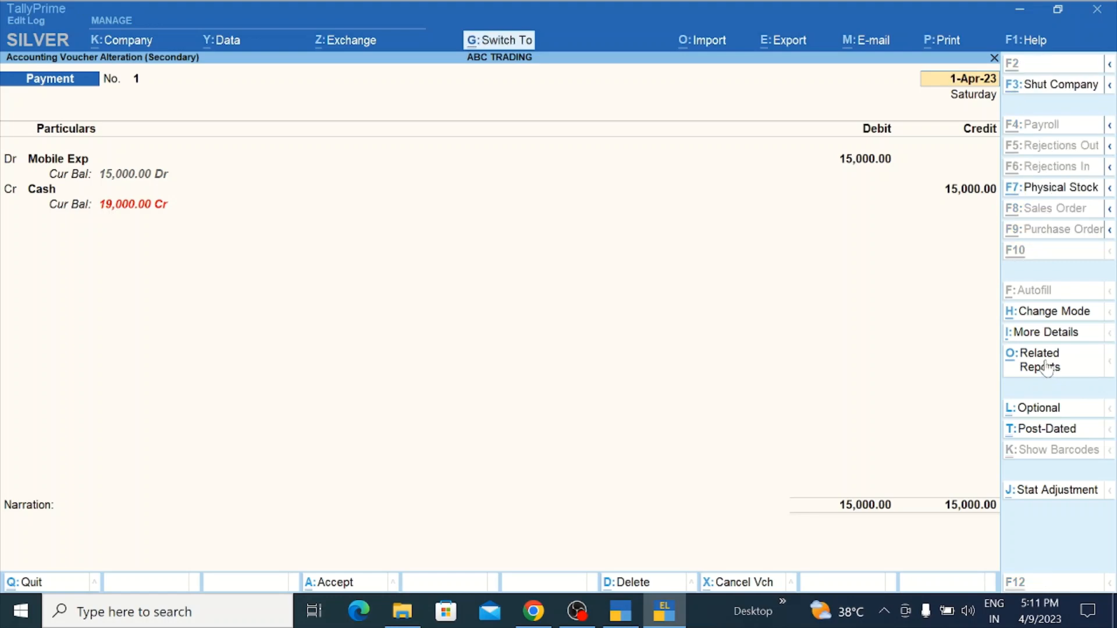
left_click(1048, 367)
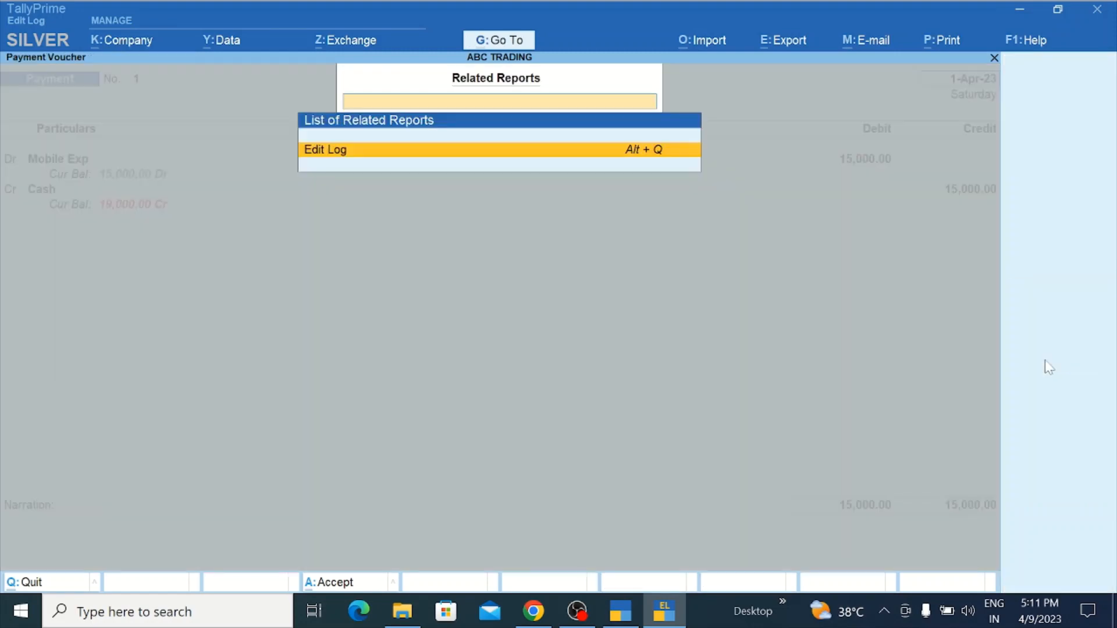
key("Escape")
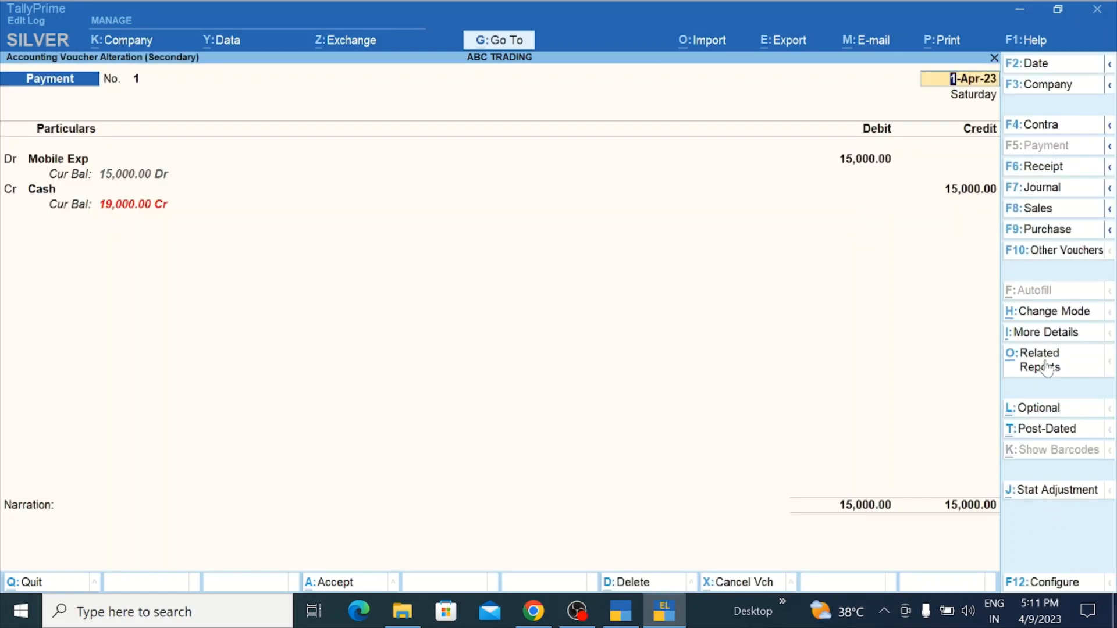
key("ctrl")
left_click(1047, 368)
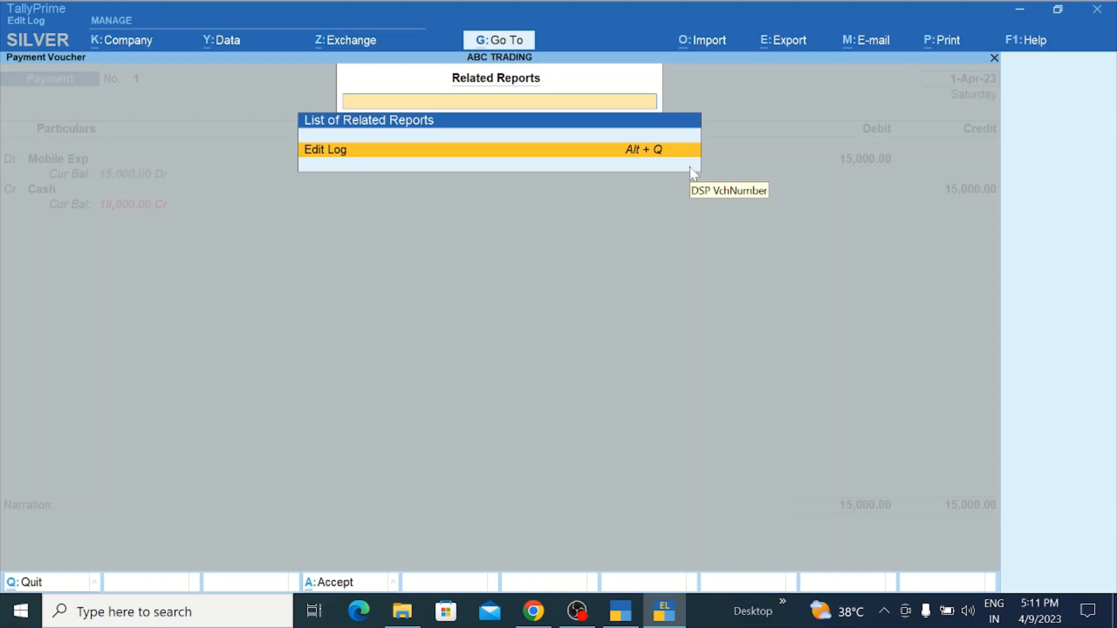
key("Return")
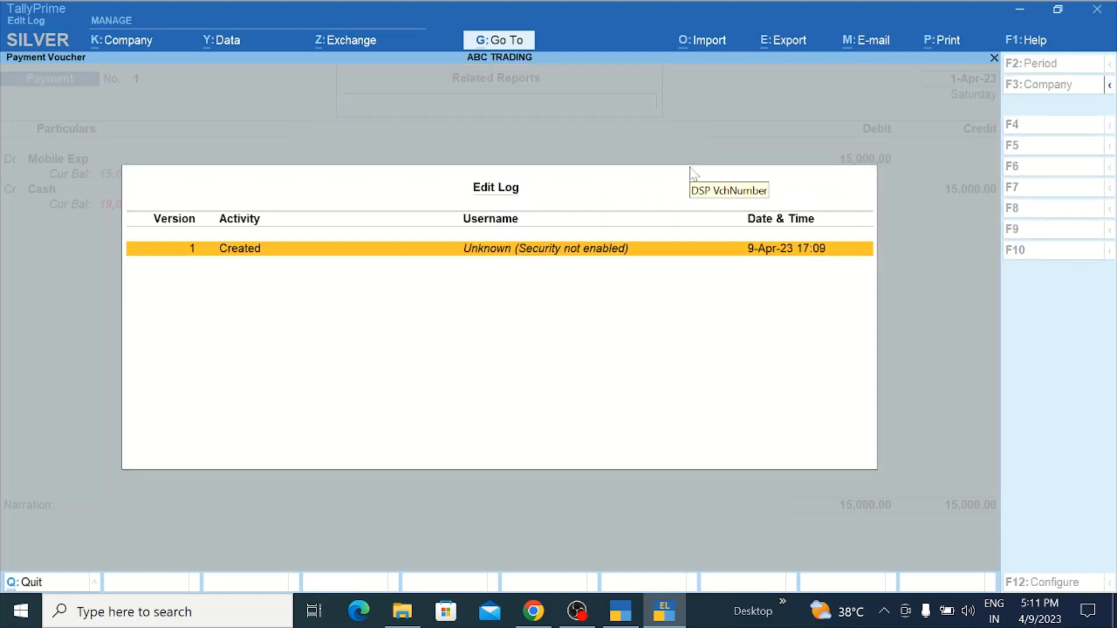
key("Escape")
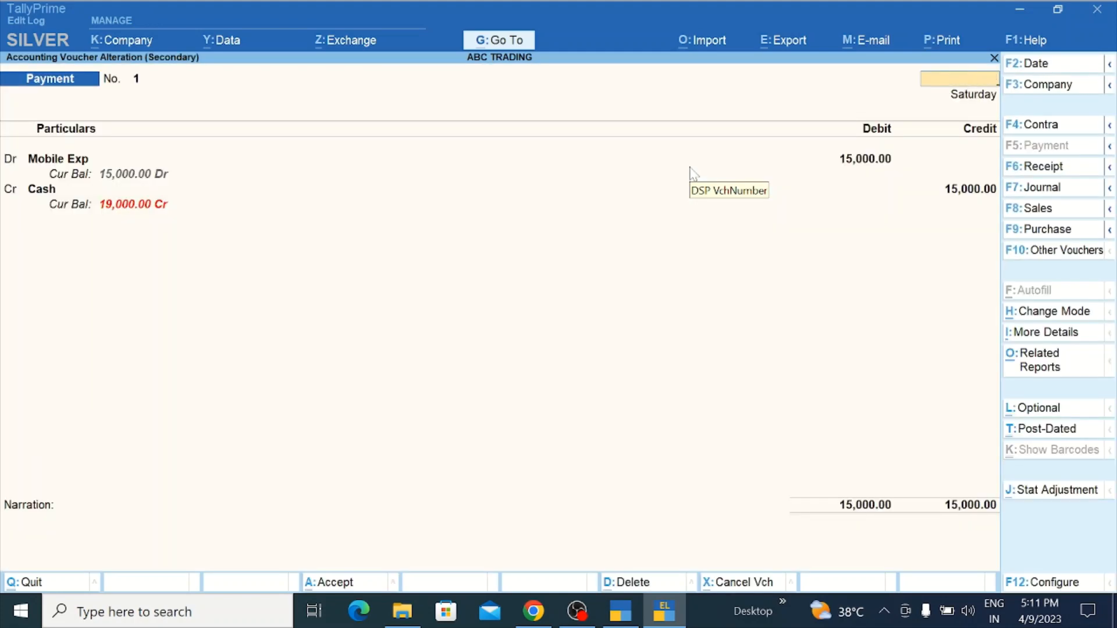
key("Escape")
key("Return")
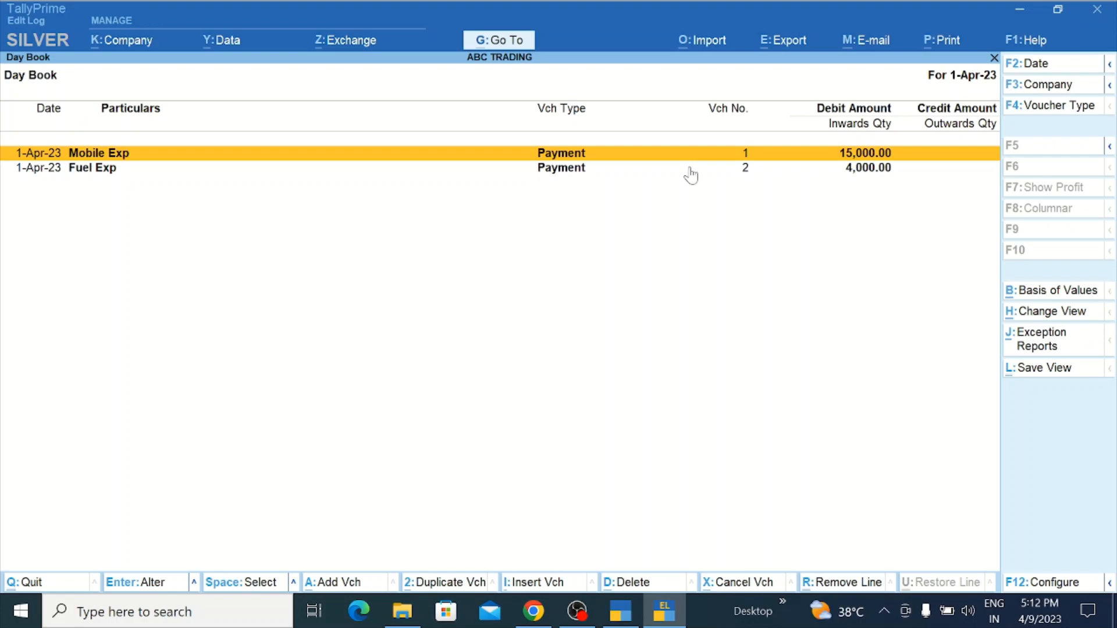
Step: Reopen the Mobile Exp payment's Edit Log, showing Version 1 Created at 9-Apr-23 17:09
key("Return")
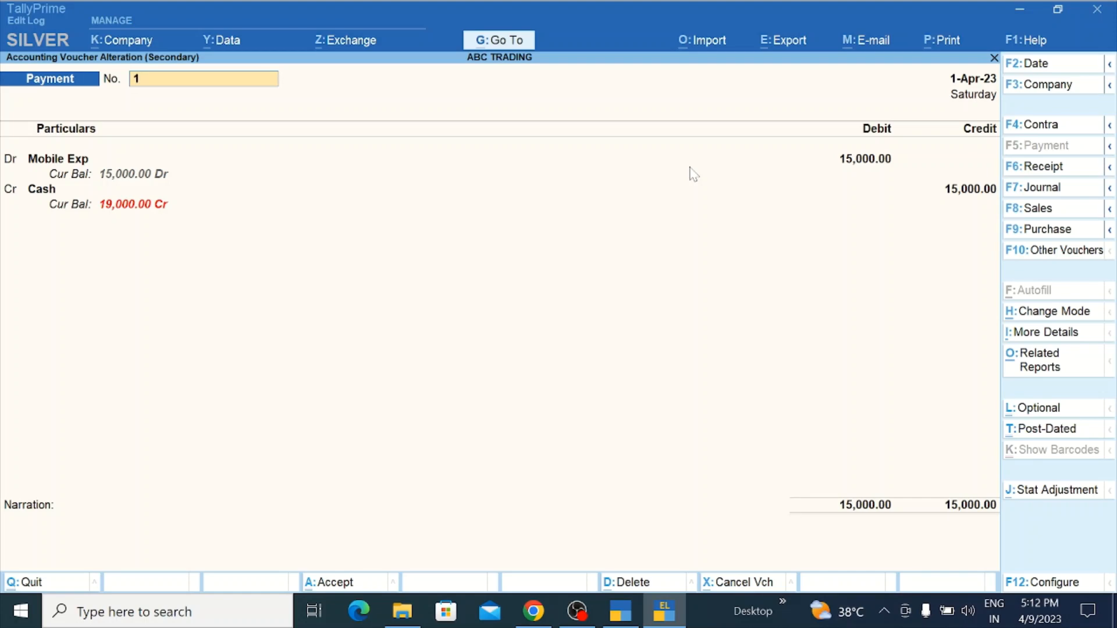
left_click(1040, 360)
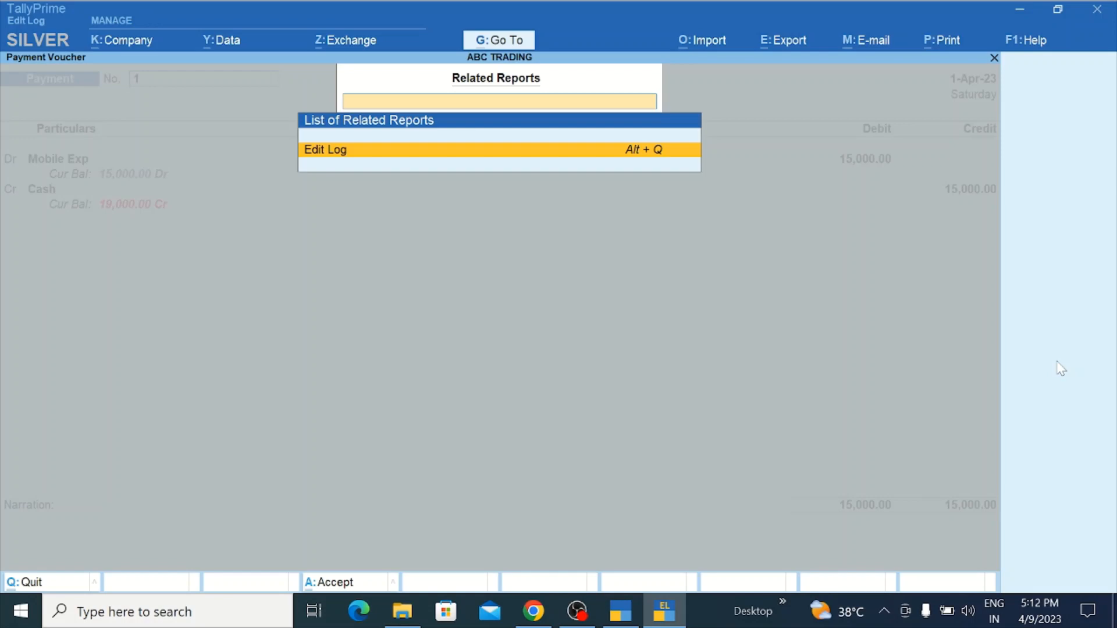
key("Return")
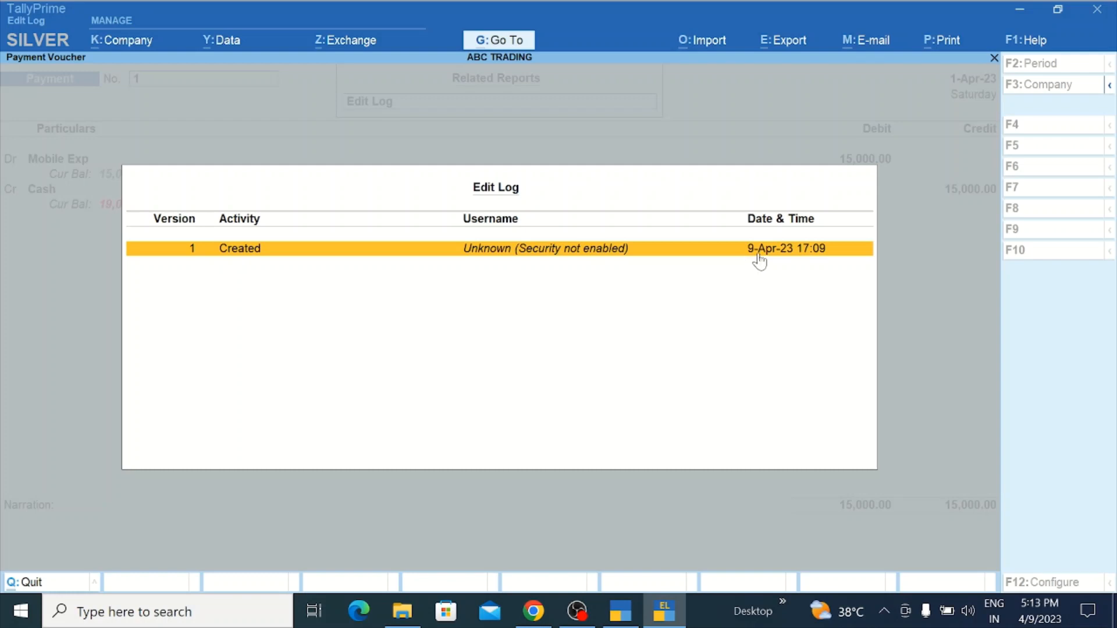
Step: Show version 1's recorded values: Mobile Exp 15,000.00 Dr against Cash
left_click(820, 256)
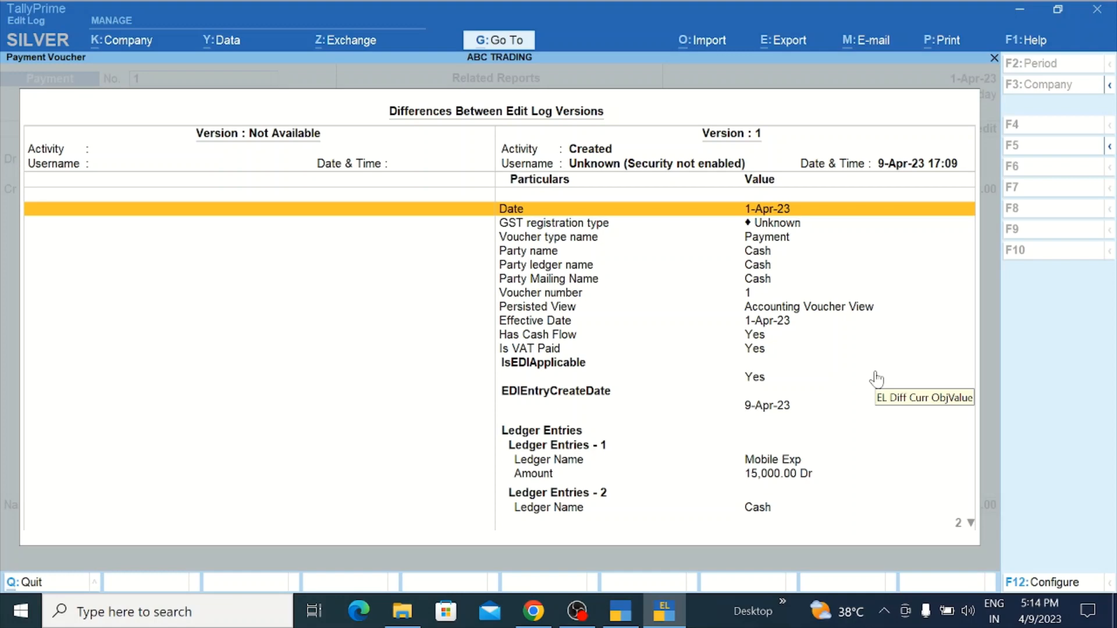
Step: Review version 1's GST registration type, voucher type, party name, Persisted View and Effective Date rows
key("Down")
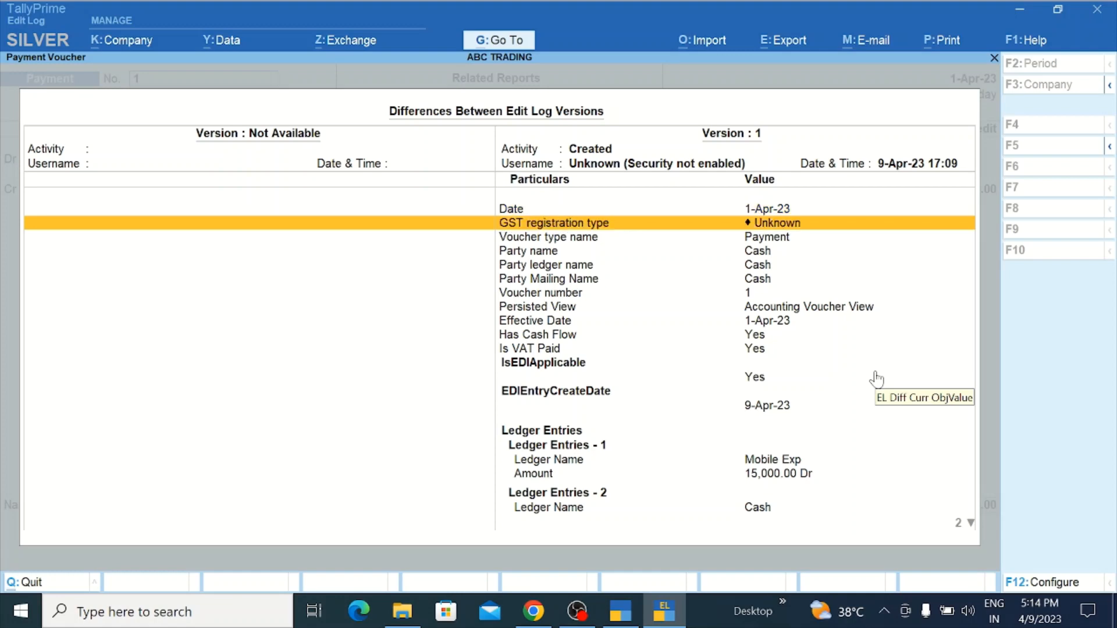
key("Down")
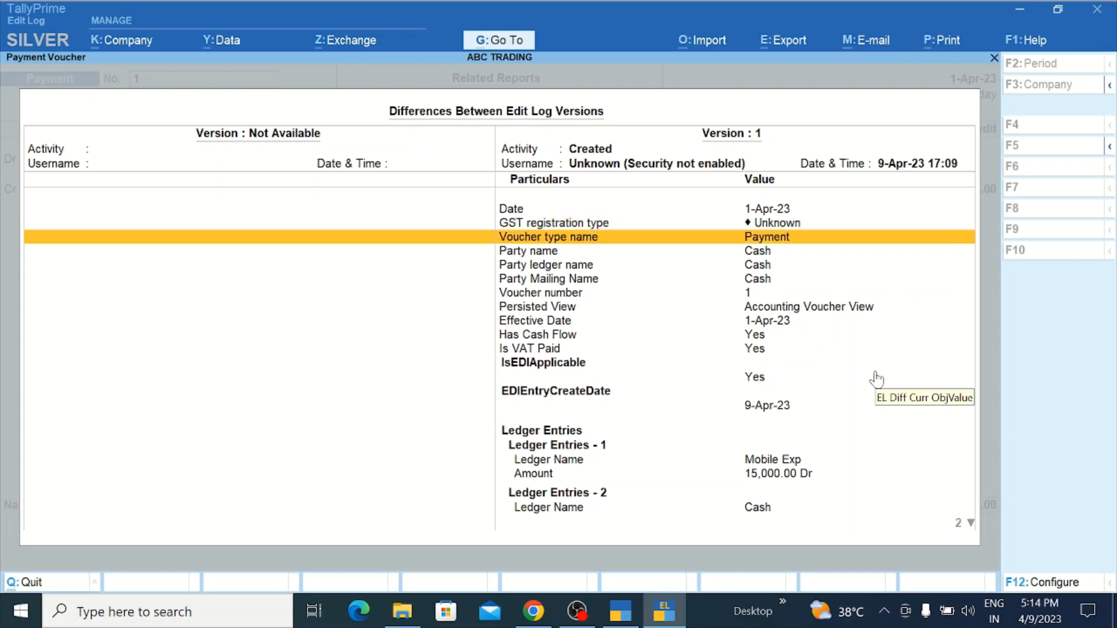
key("Down")
key("Down")
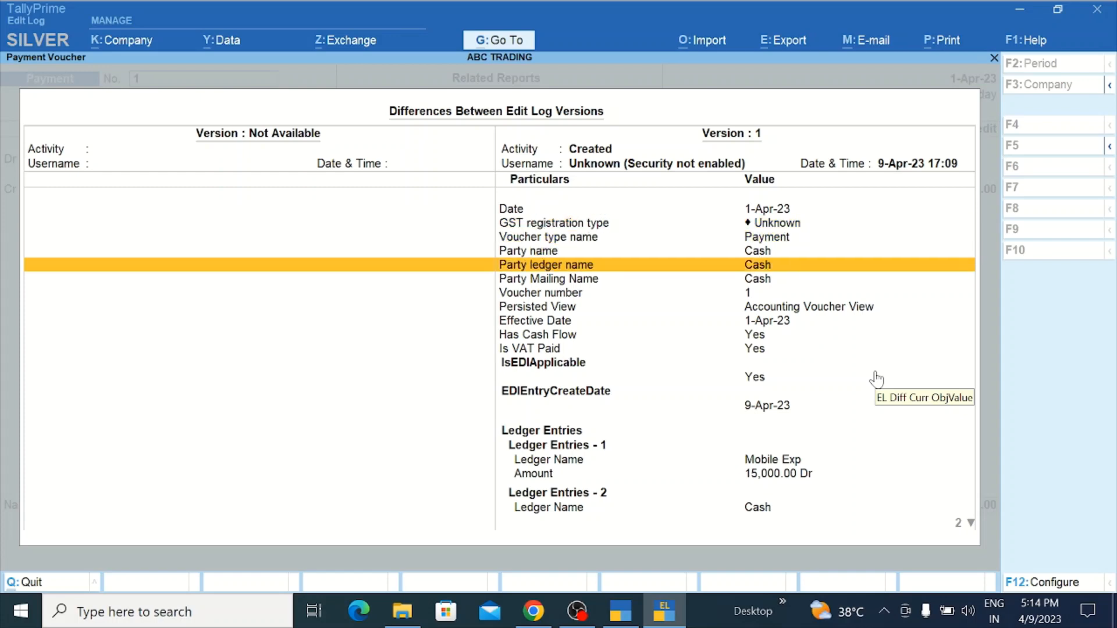
key("Down")
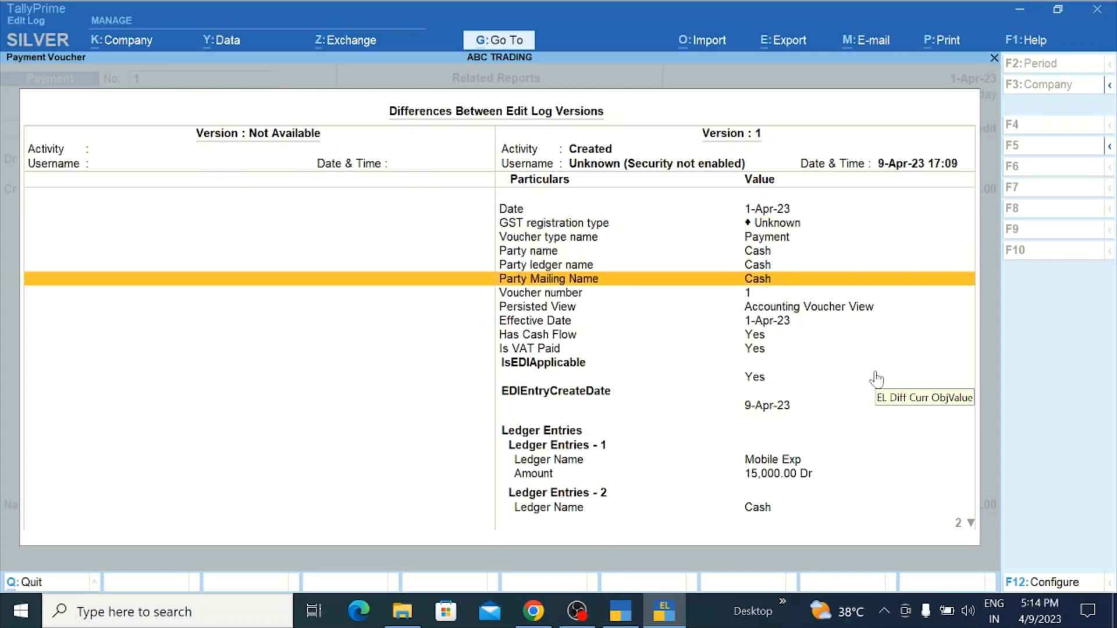
key("Down")
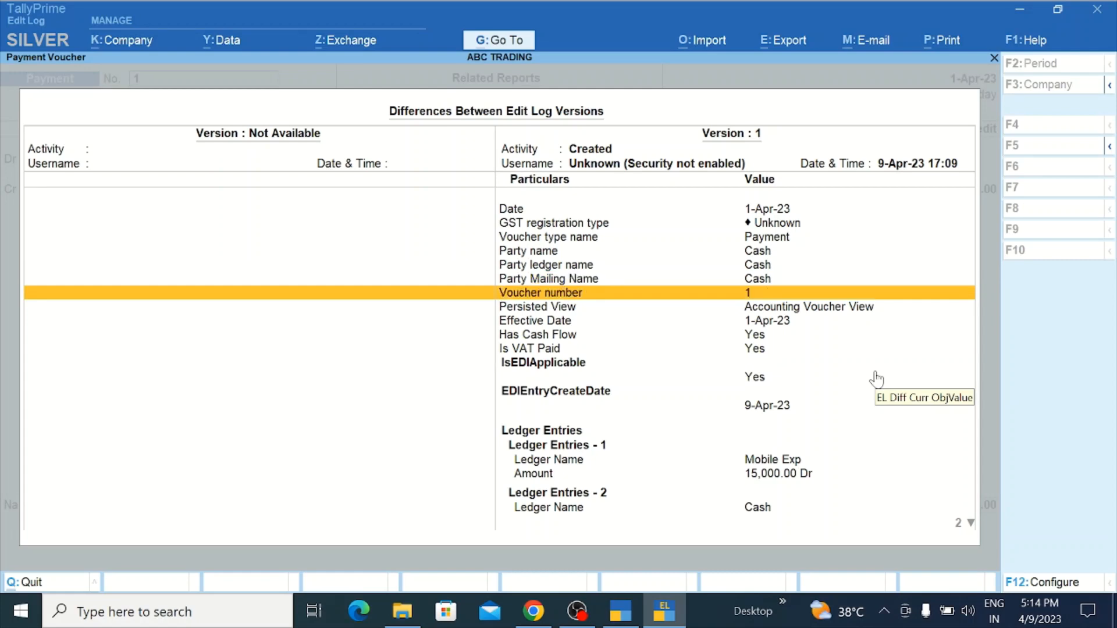
key("Down")
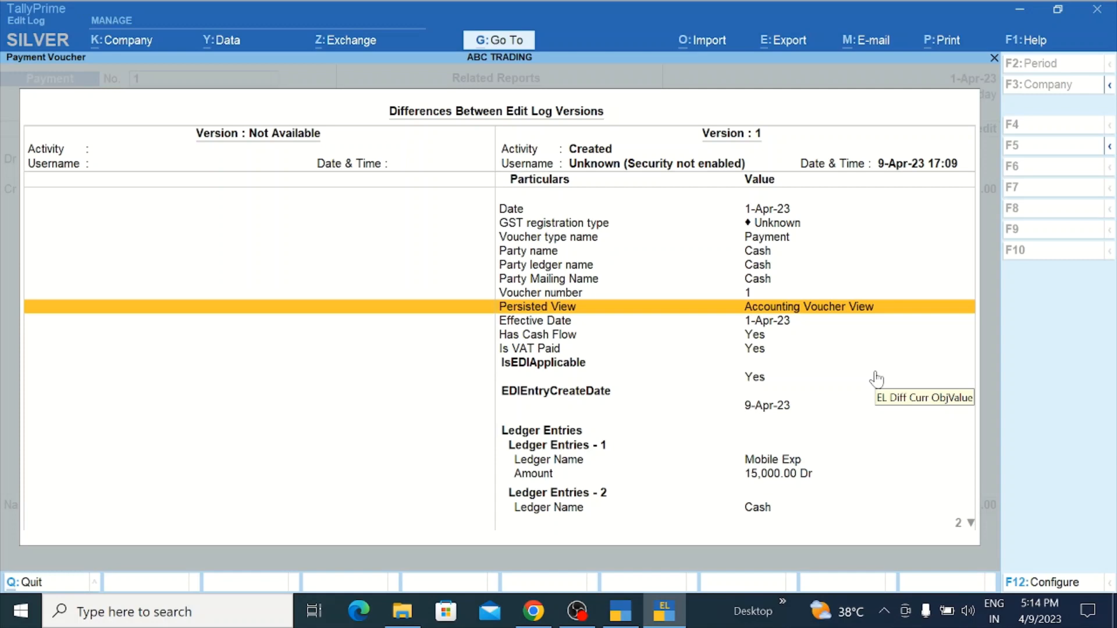
key("Down")
key("Down")
key("Up")
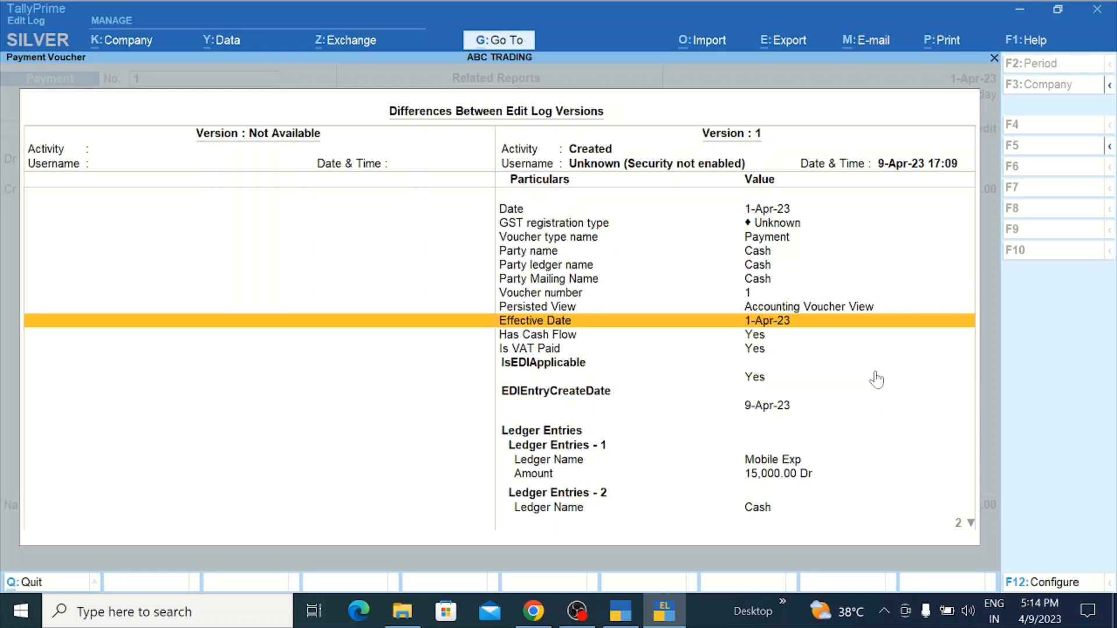
Step: Check the Has Cash Flow and Is VAT Paid rows, then open configuration showing Show altered values only: Yes
key("Down")
key("Down")
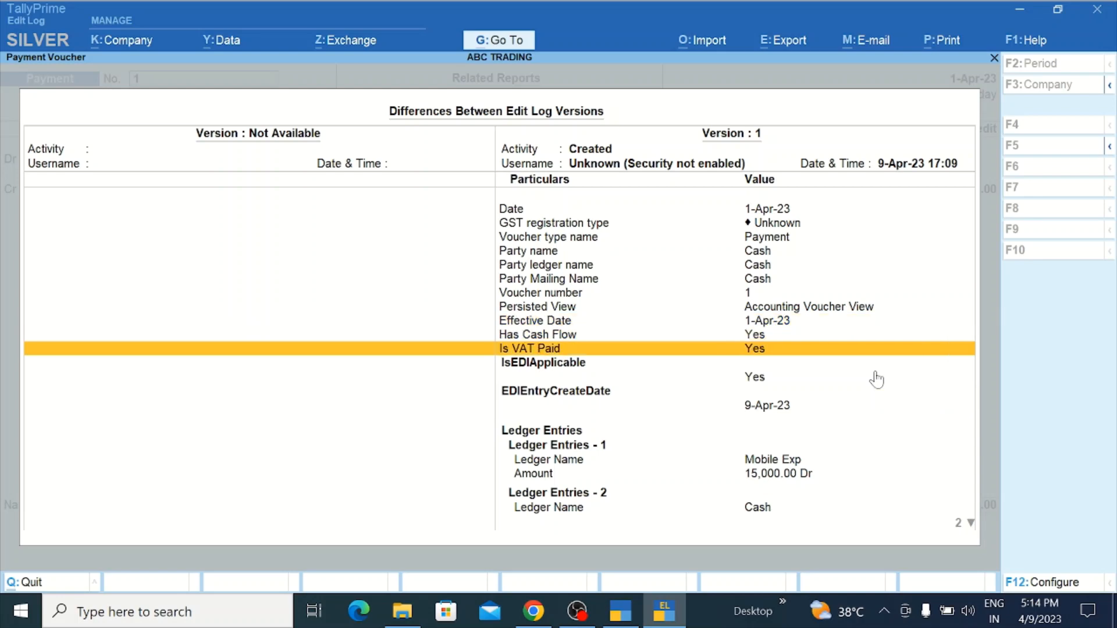
key("Down")
key("Down")
key("Down")
key("Down")
key("Down")
key("Down")
key("Down")
key("Down")
key("Down")
key("Down")
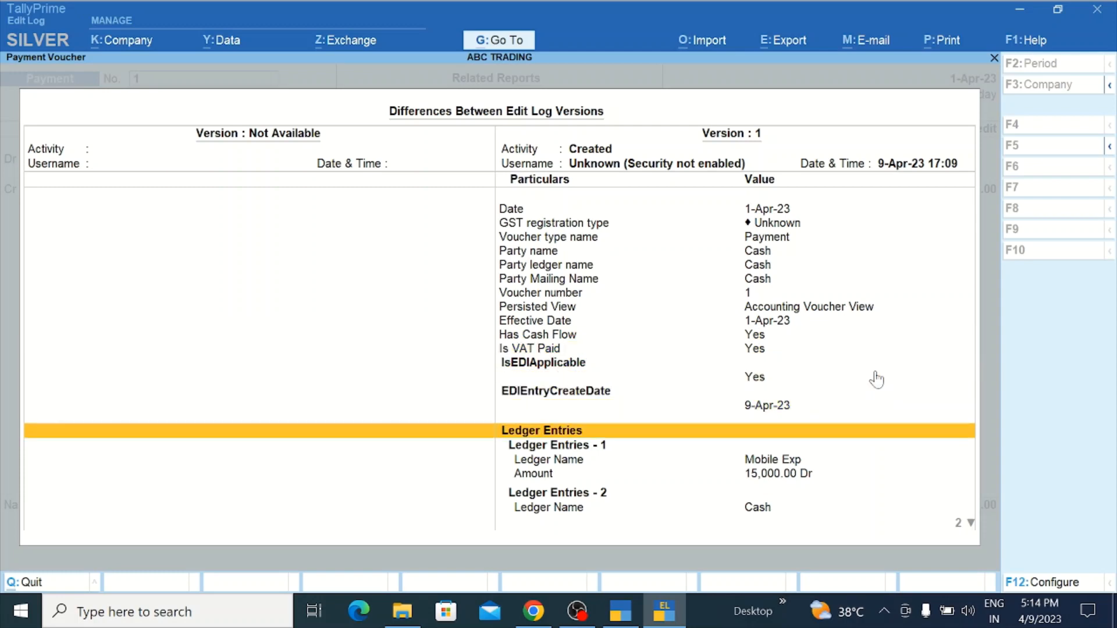
key("Down")
key("Up")
key("Up")
key("Up")
key("Up")
key("Up")
key("Up")
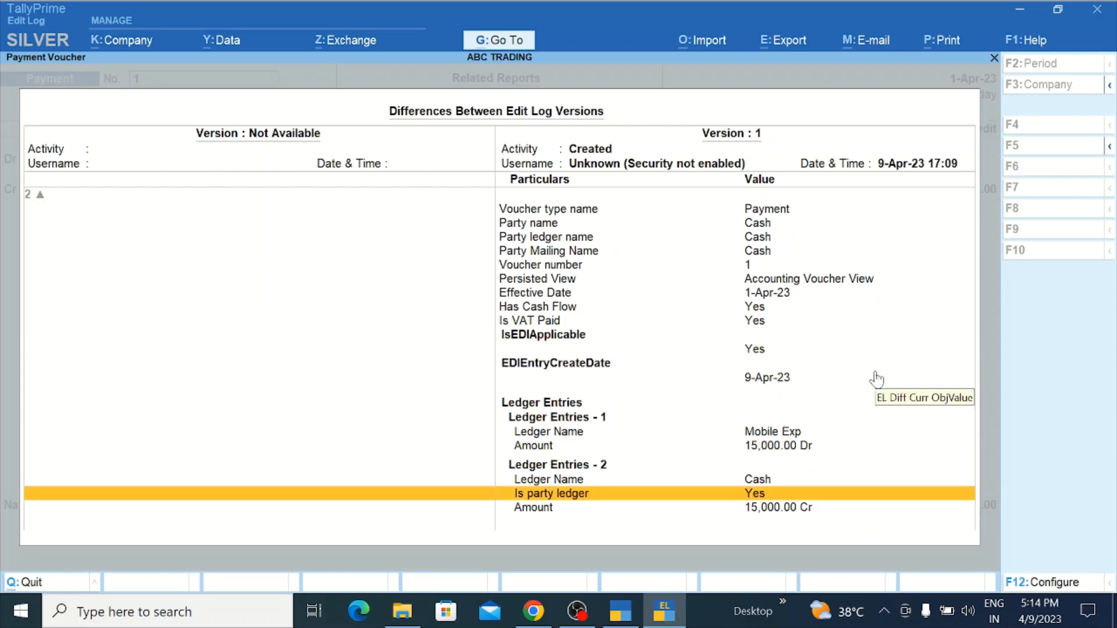
key("Up")
key("Up")
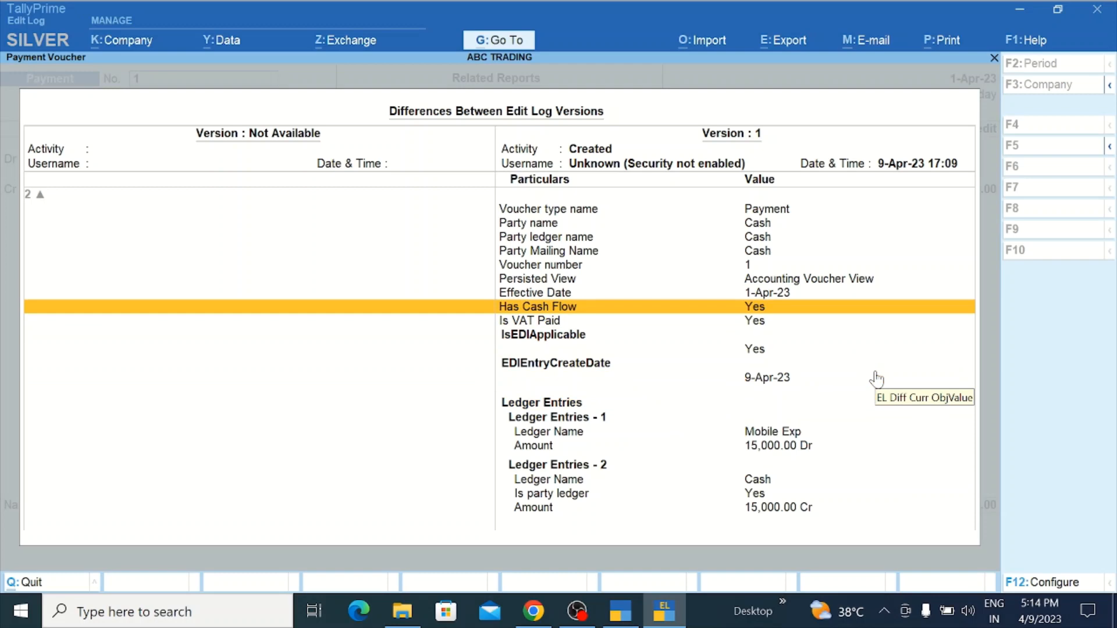
key("Up")
key("Up")
key("Up")
key("Up")
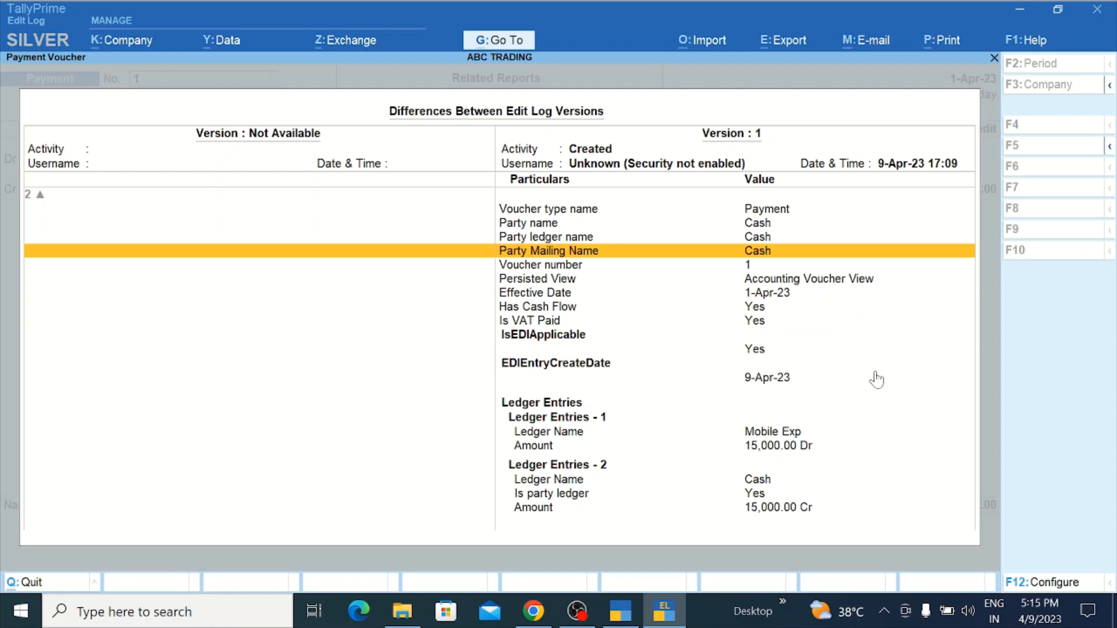
key("F12")
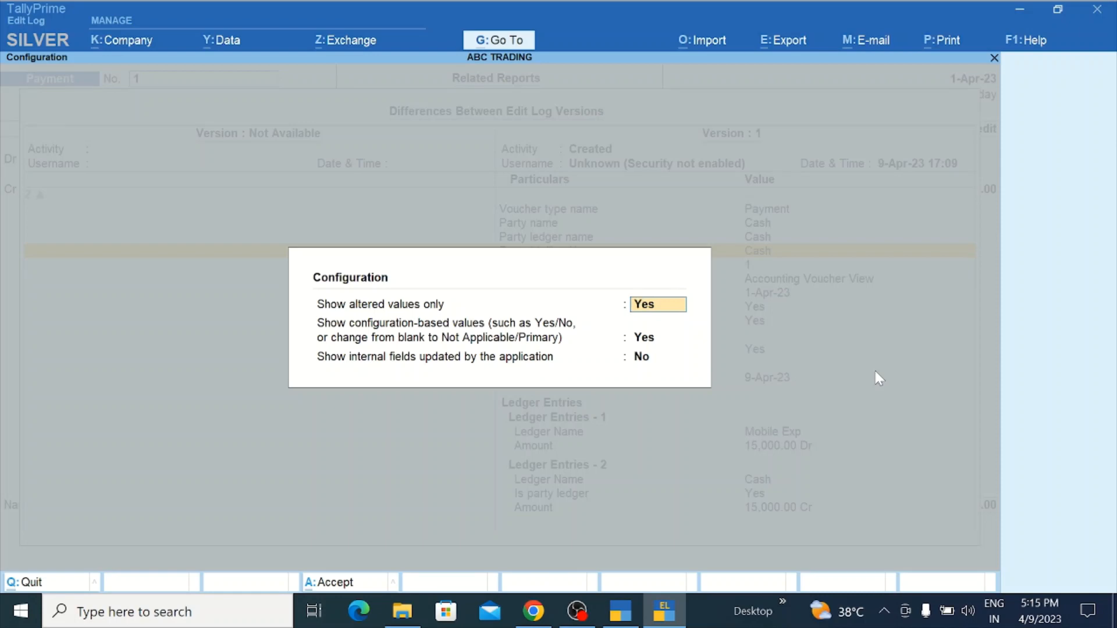
Step: Close the configuration, differences report and voucher, leaving everything unchanged
key("Escape")
key("Escape")
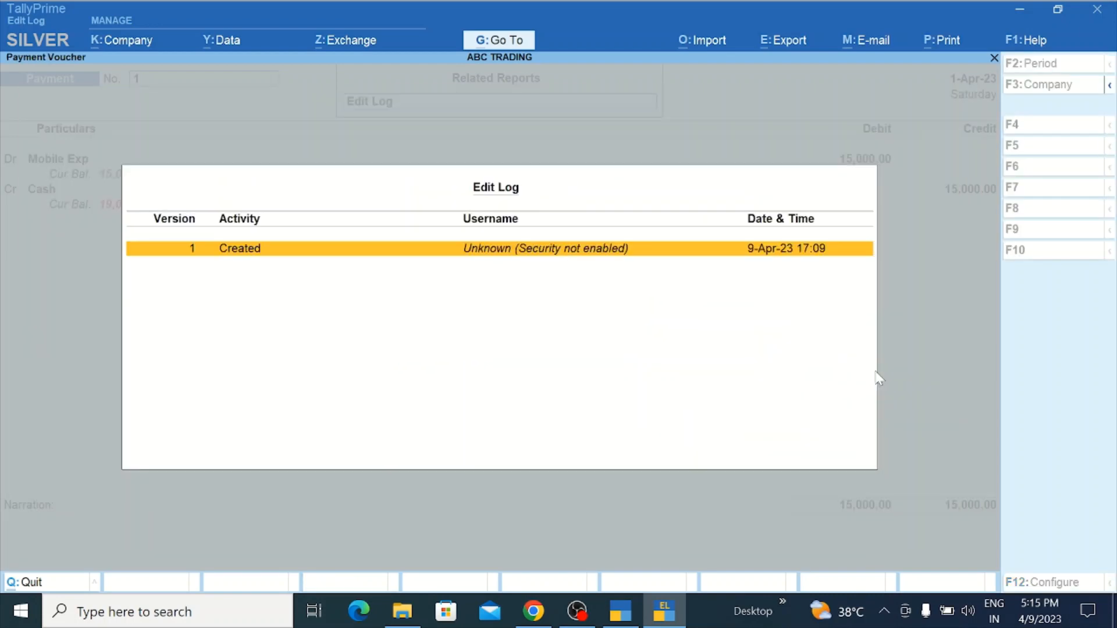
key("Escape")
key("Escape")
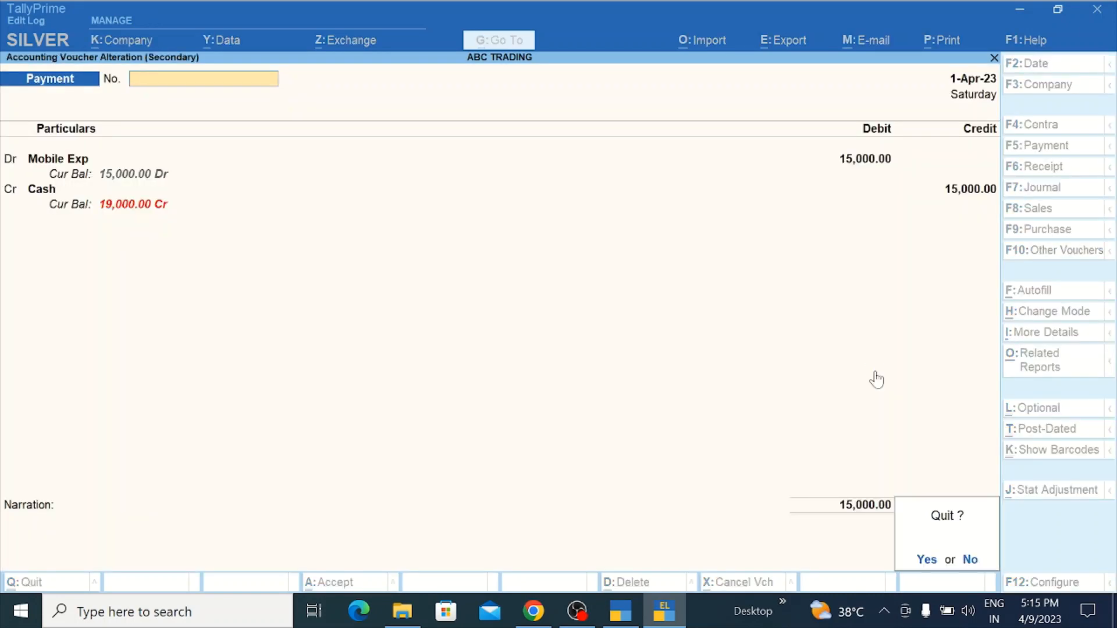
key("Return")
key("Escape")
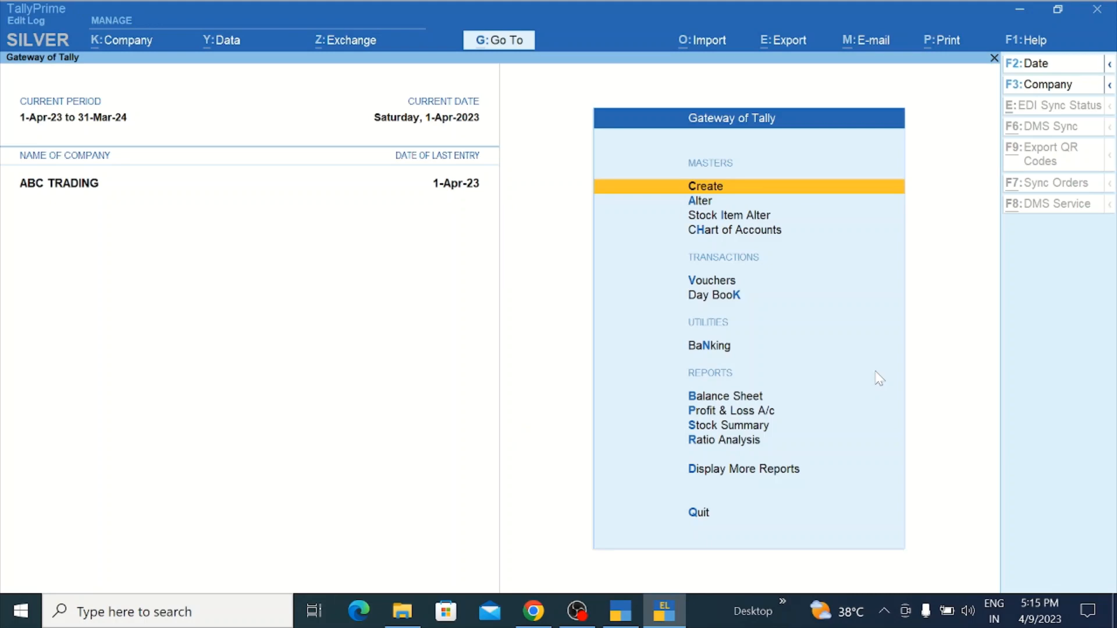
Step: Reopen Mobile Exp from the Day Book, quit it unchanged, and switch to the Edit Log edition
key("k")
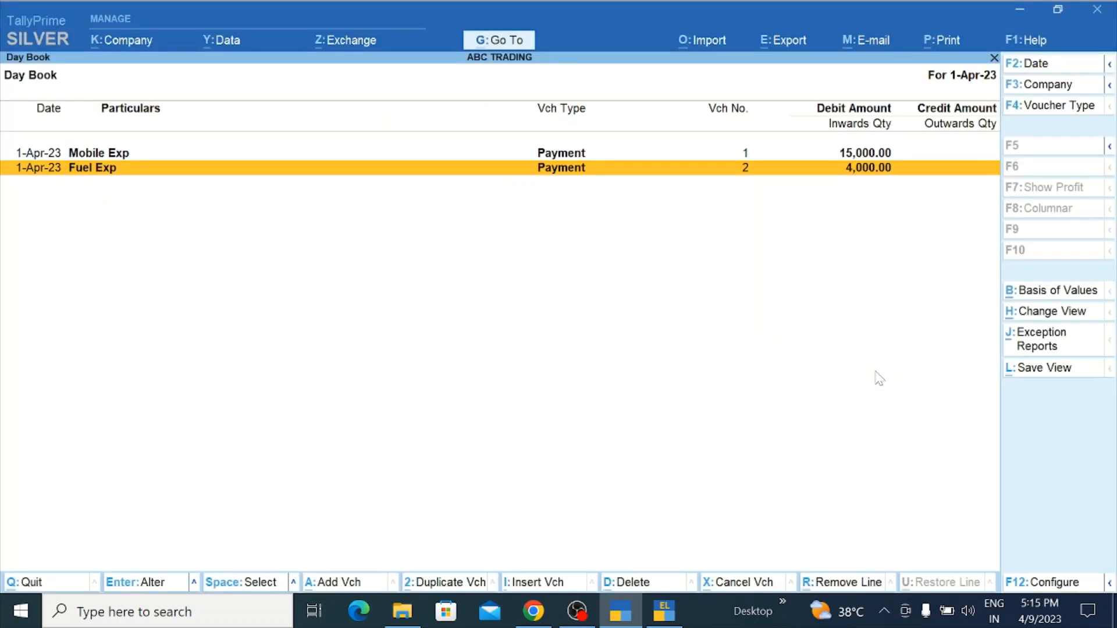
key("Up")
key("Return")
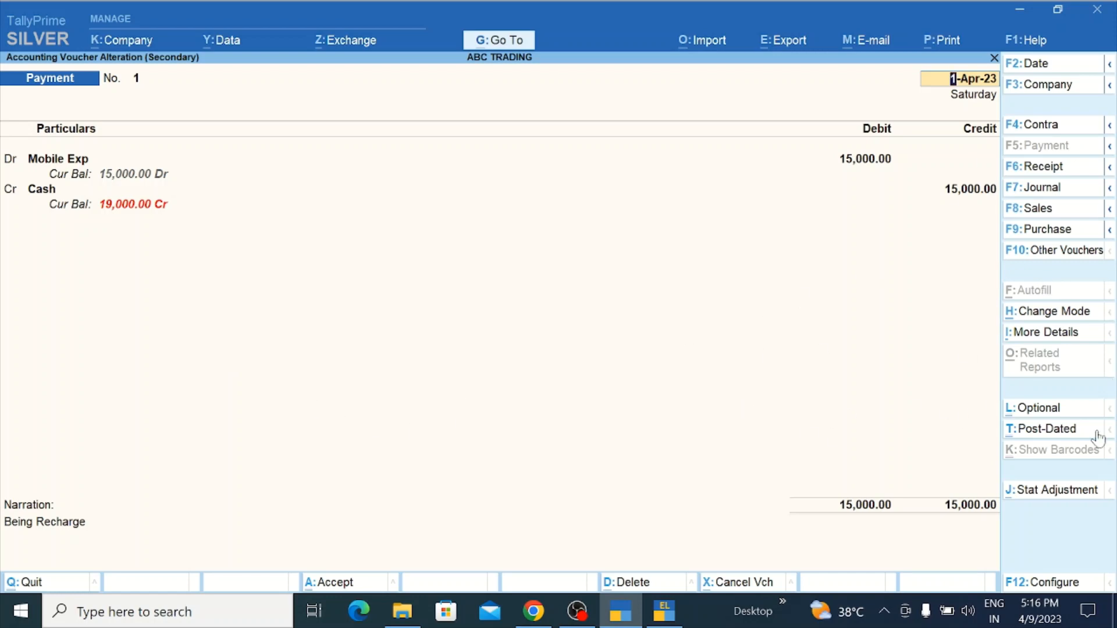
key("Escape")
key("y")
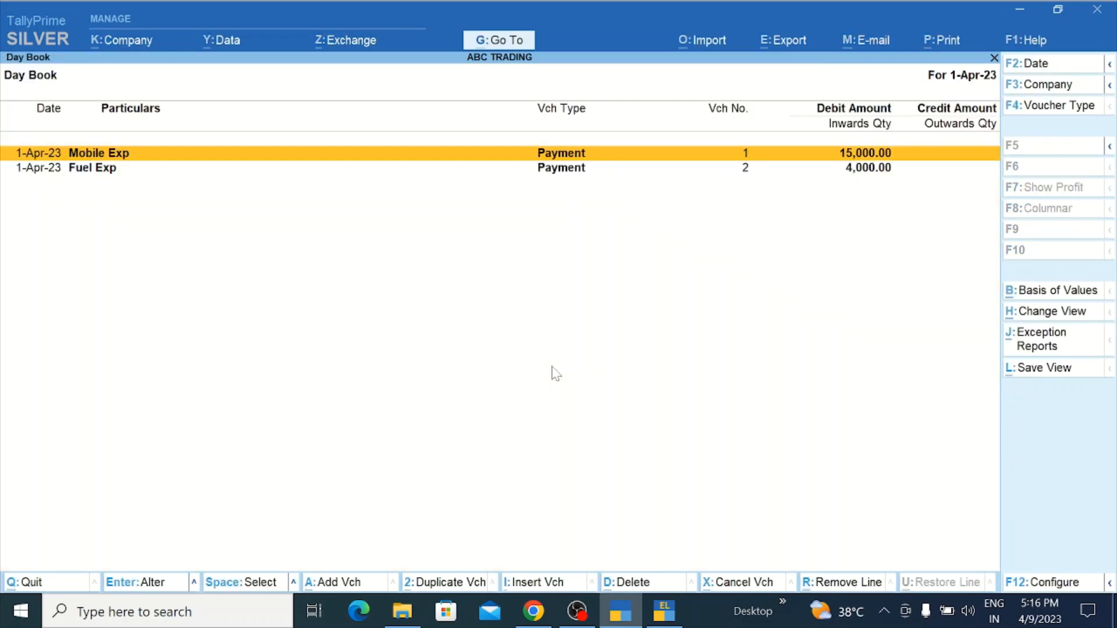
key("Escape")
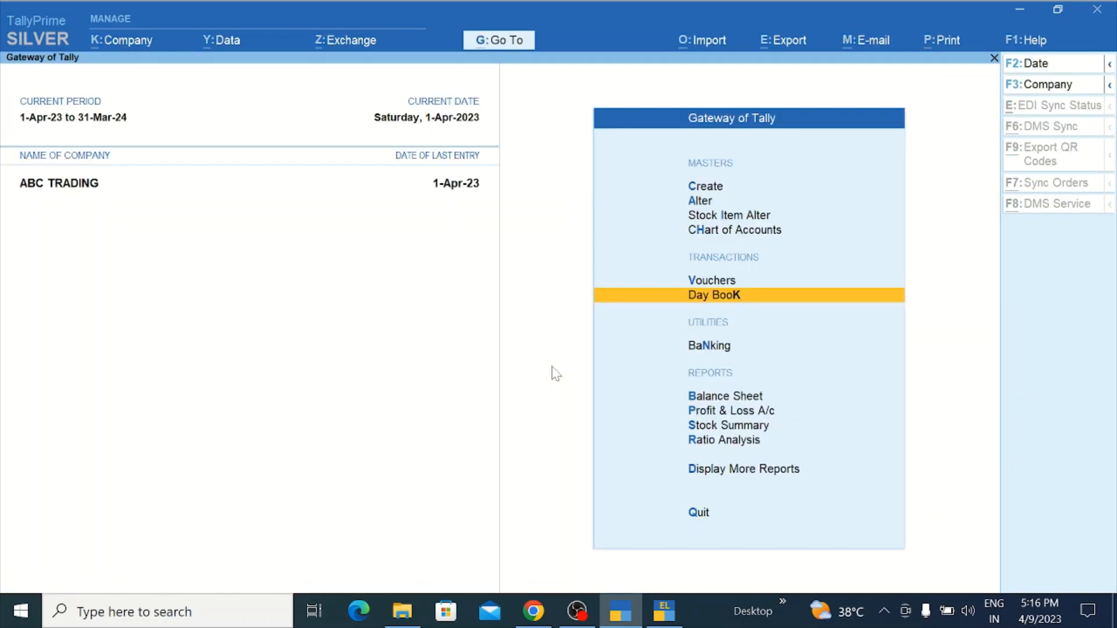
key("alt+Tab")
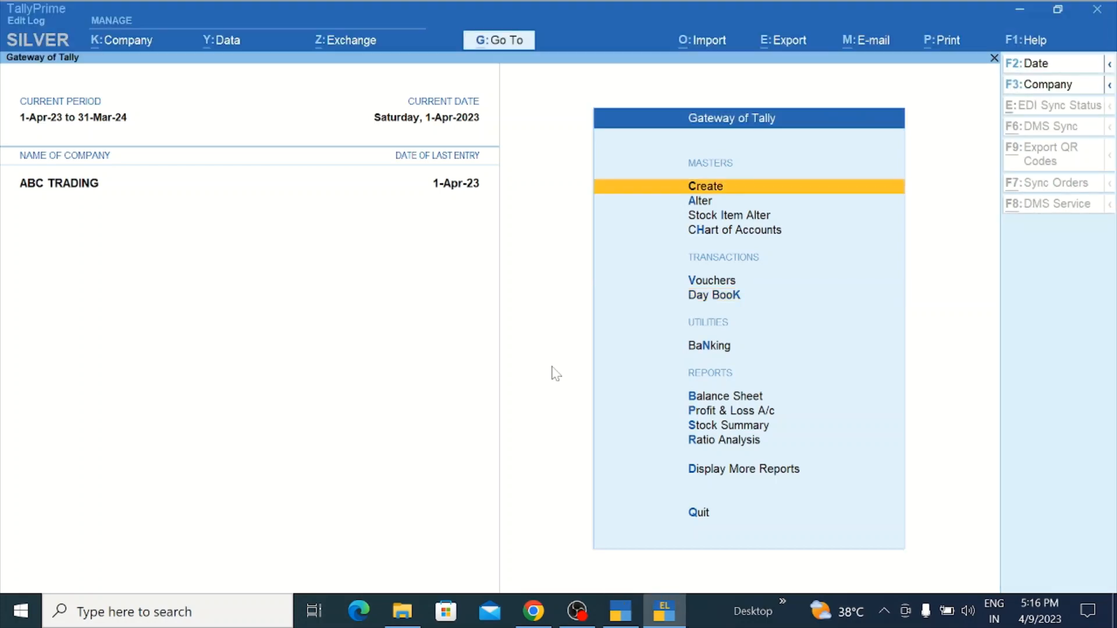
Step: Change the Mobile Exp payment's debit to 18,000.00 against Cash and save it
key("Down")
key("Down")
key("Down")
key("Down")
key("Down")
key("Down")
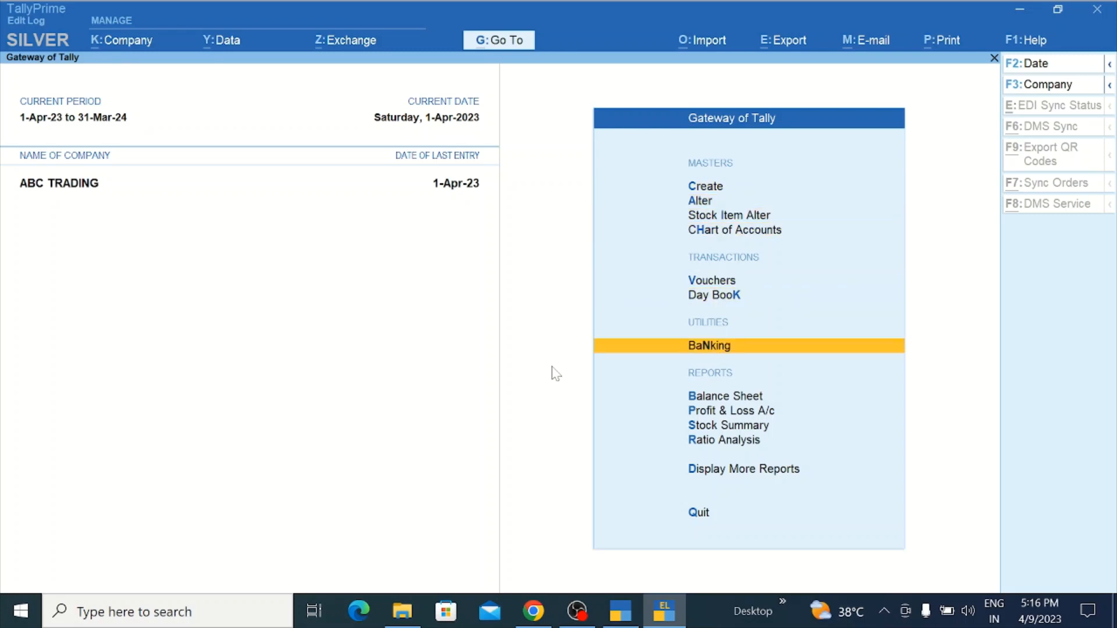
key("Up")
key("Up")
key("Down")
key("Return")
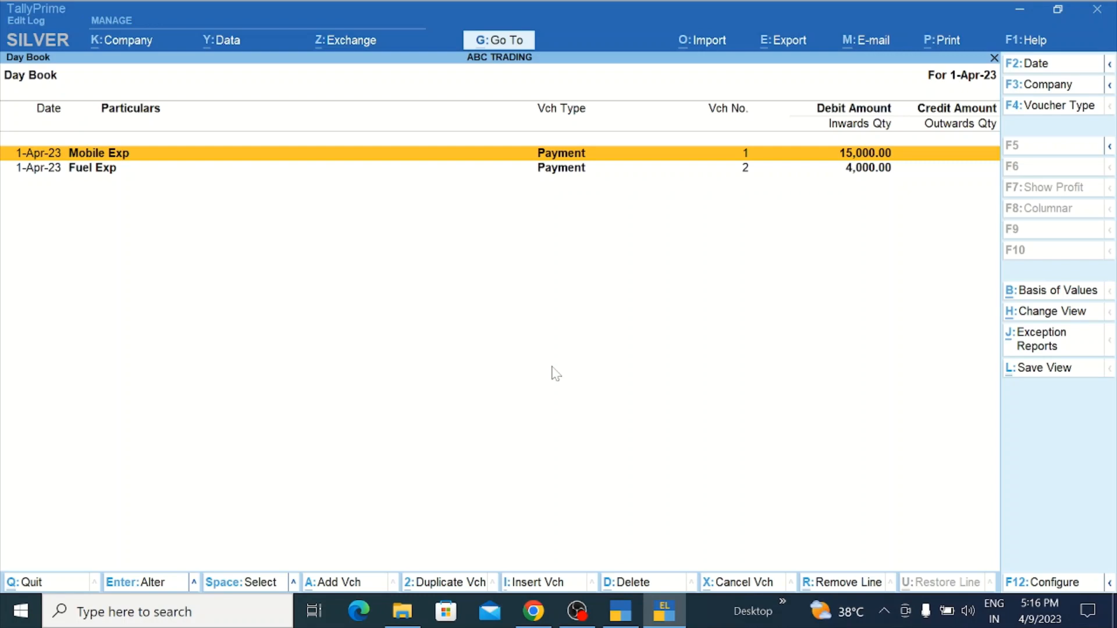
key("Return")
key("Return")
key("Return")
key("Return")
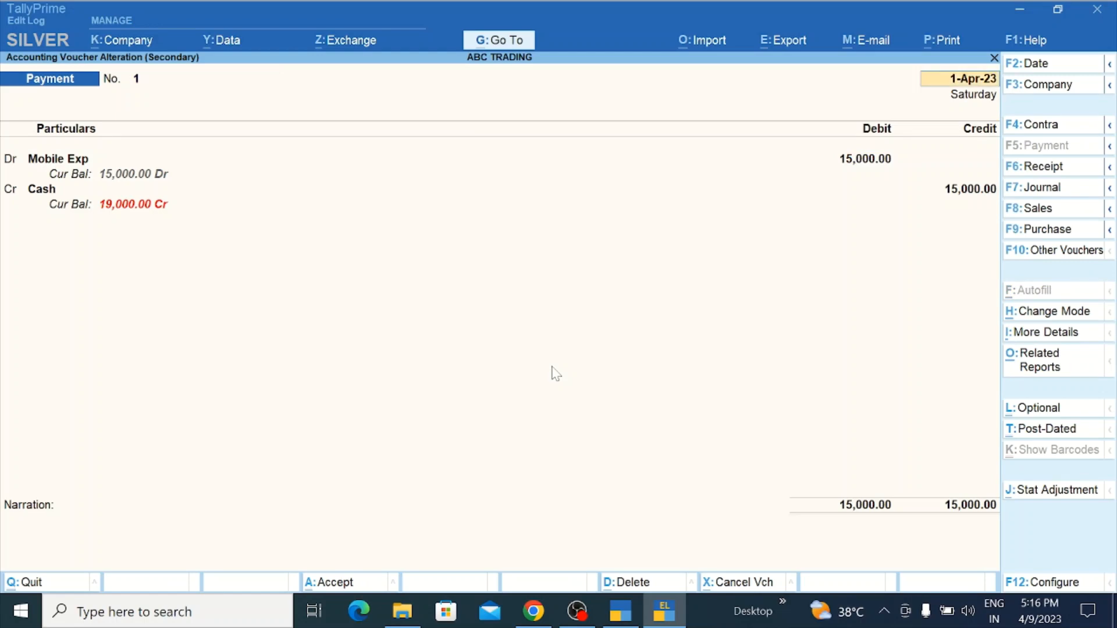
type("18000")
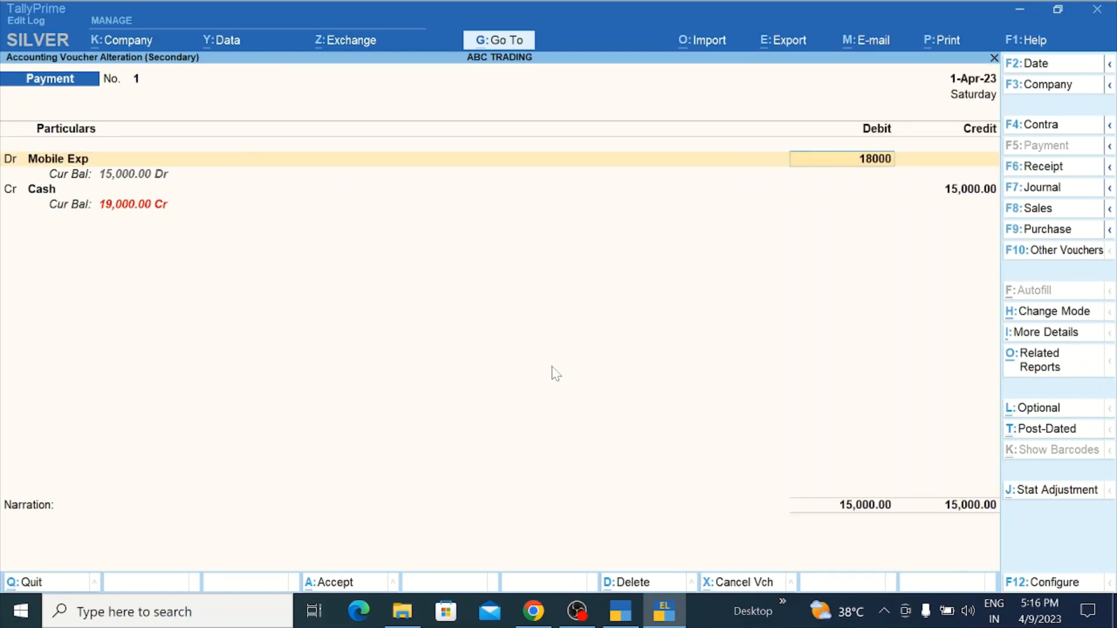
key("Return")
key("Return")
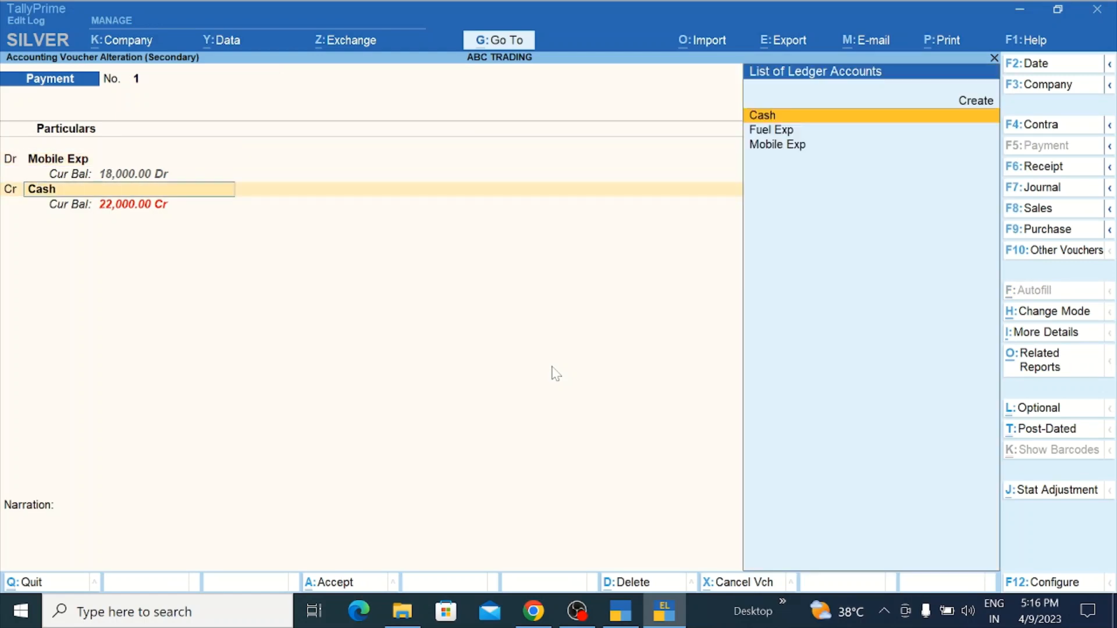
key("Return")
key("Return")
key("Return")
key("Return")
key("Return")
key("Return")
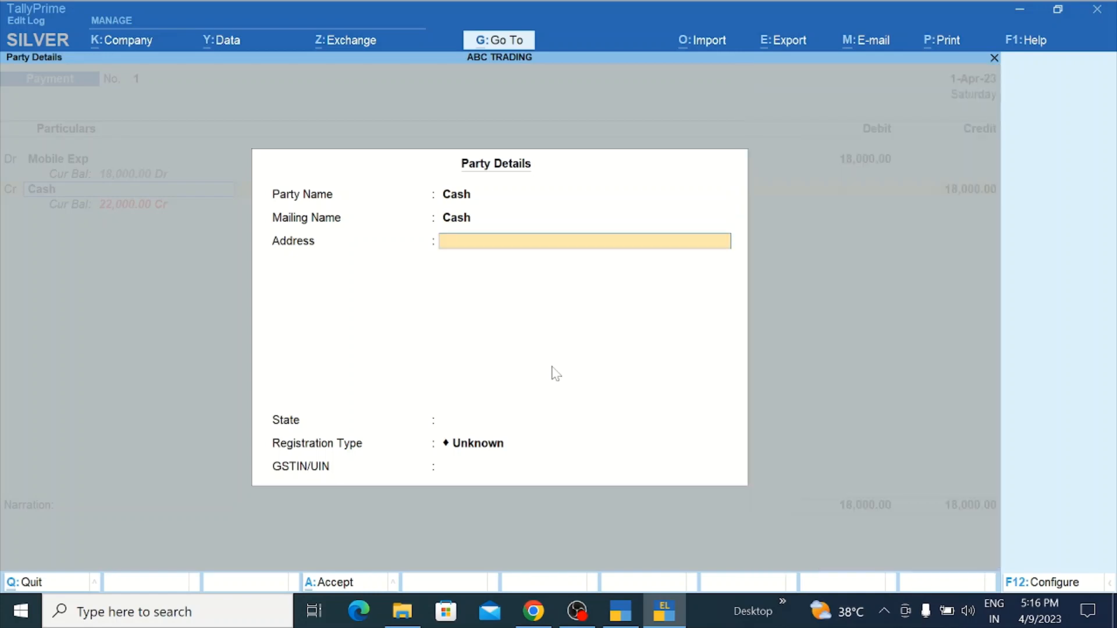
key("Return")
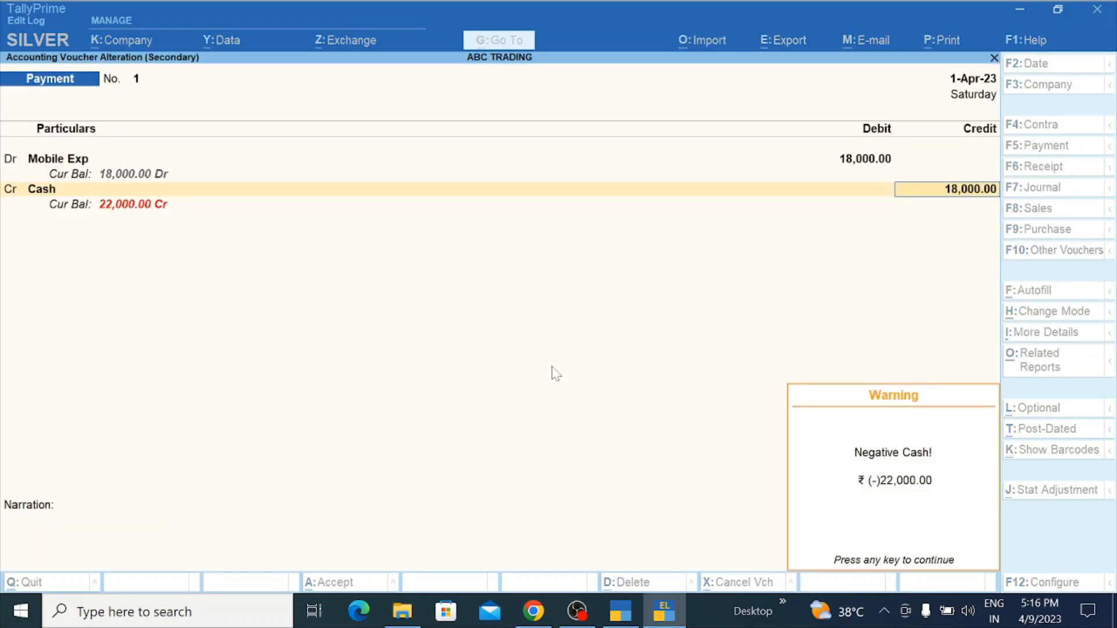
key("Return")
key("Return")
key("Return")
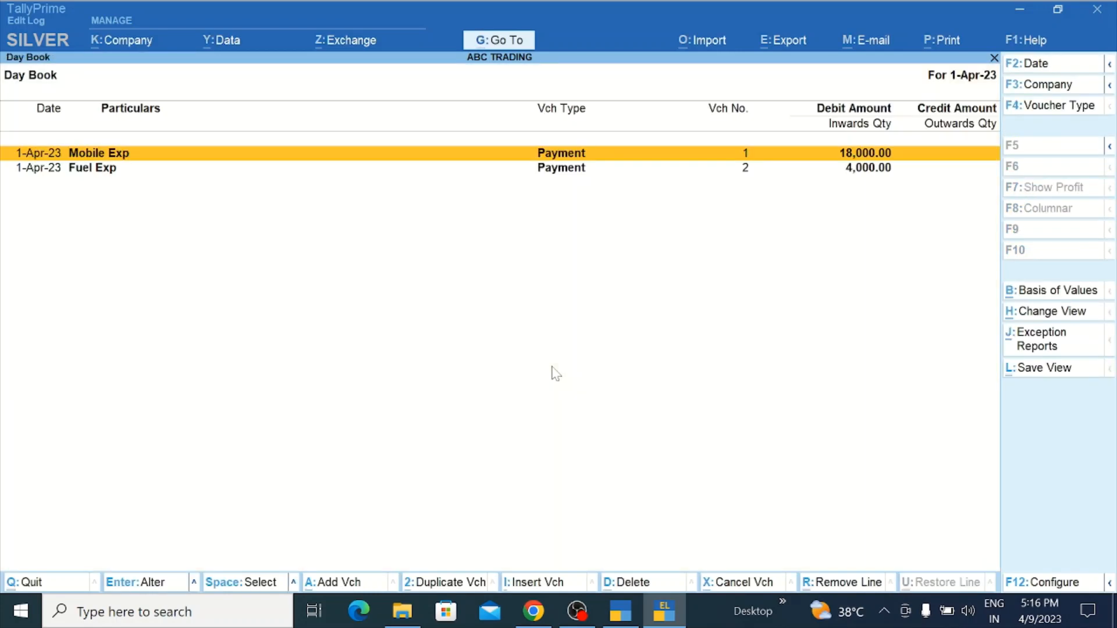
Step: Return to the main menu and reopen the altered Mobile Exp payment from the Day Book
key("Escape")
key("Escape")
key("Escape")
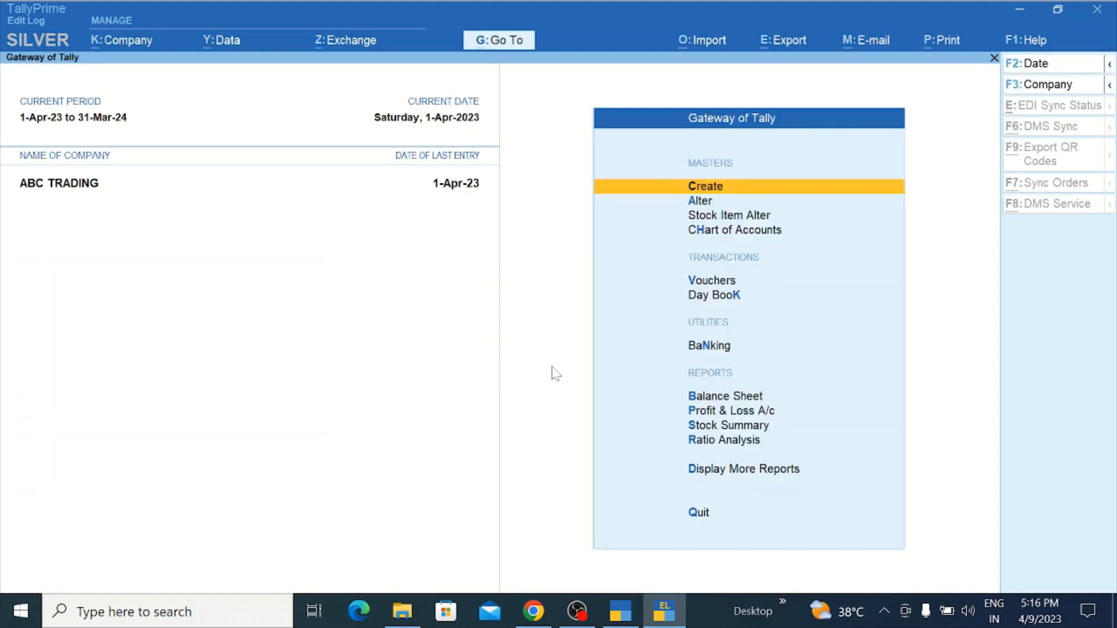
key("Down")
key("Down")
key("Down")
key("Down")
key("Down")
key("Return")
key("Return")
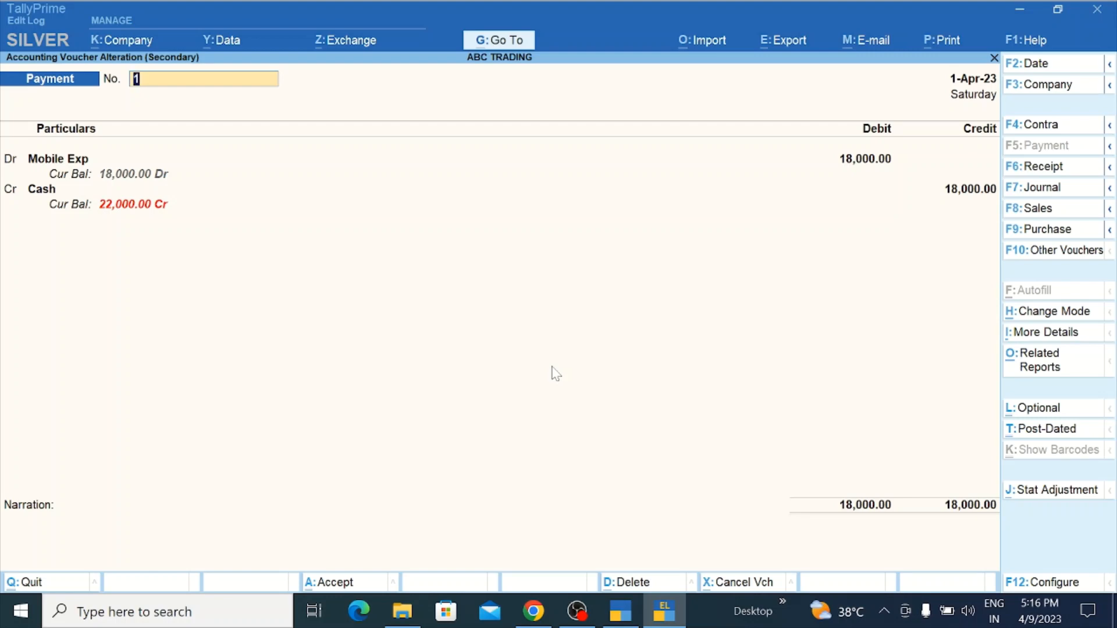
Step: Open the payment's Edit Log with Ctrl+O and compare version 2 (18,000.00) against version 1 (15,000.00)
key("ctrl")
key("ctrl+o")
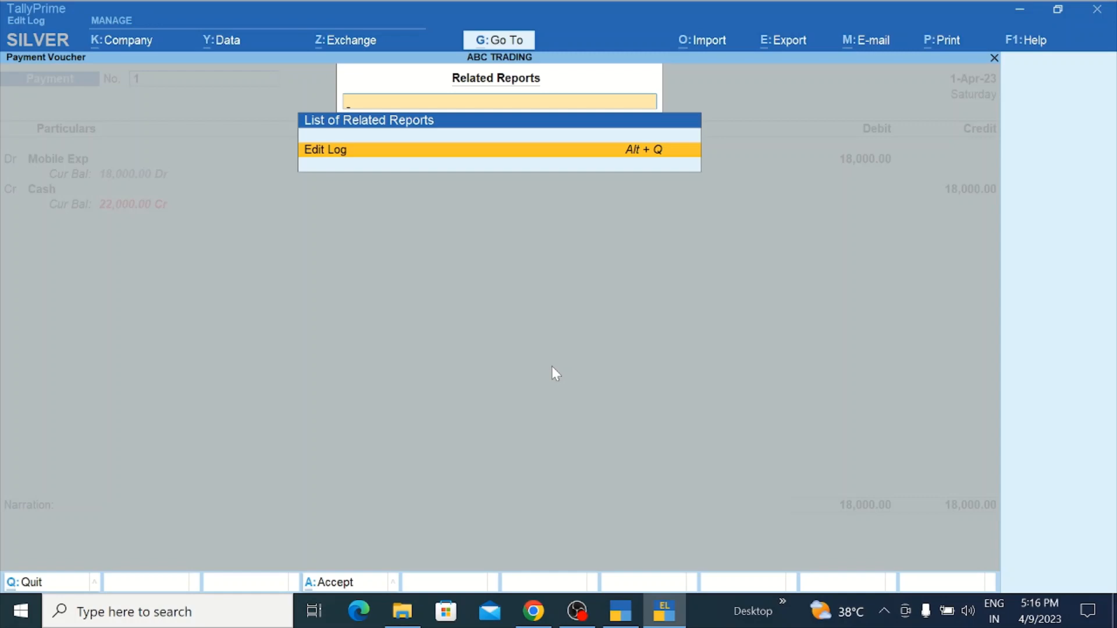
key("Return")
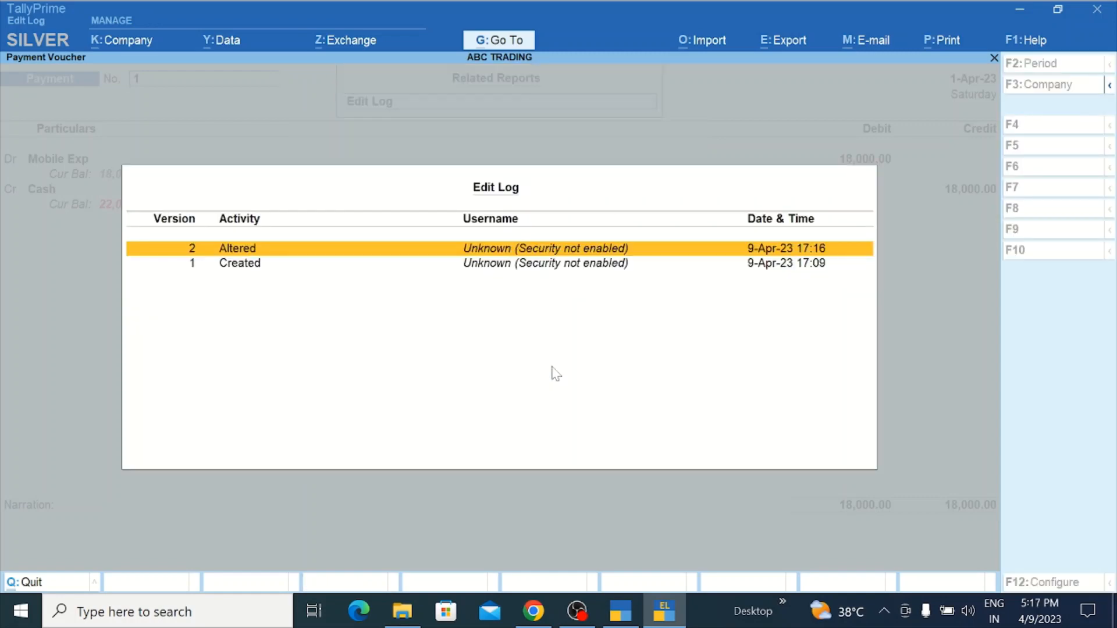
key("Down")
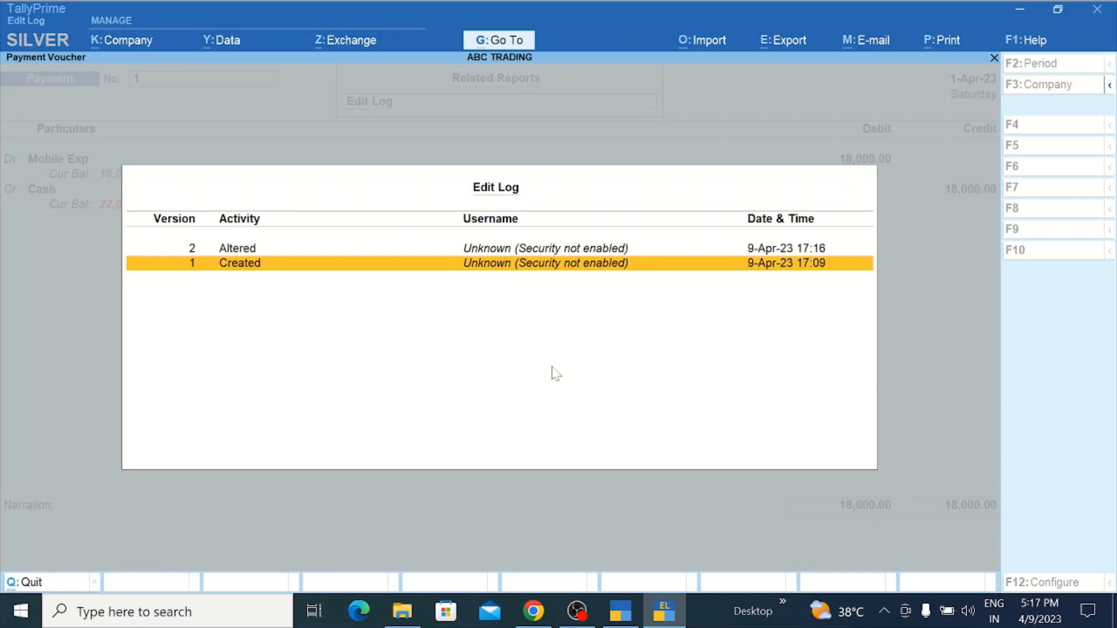
key("Up")
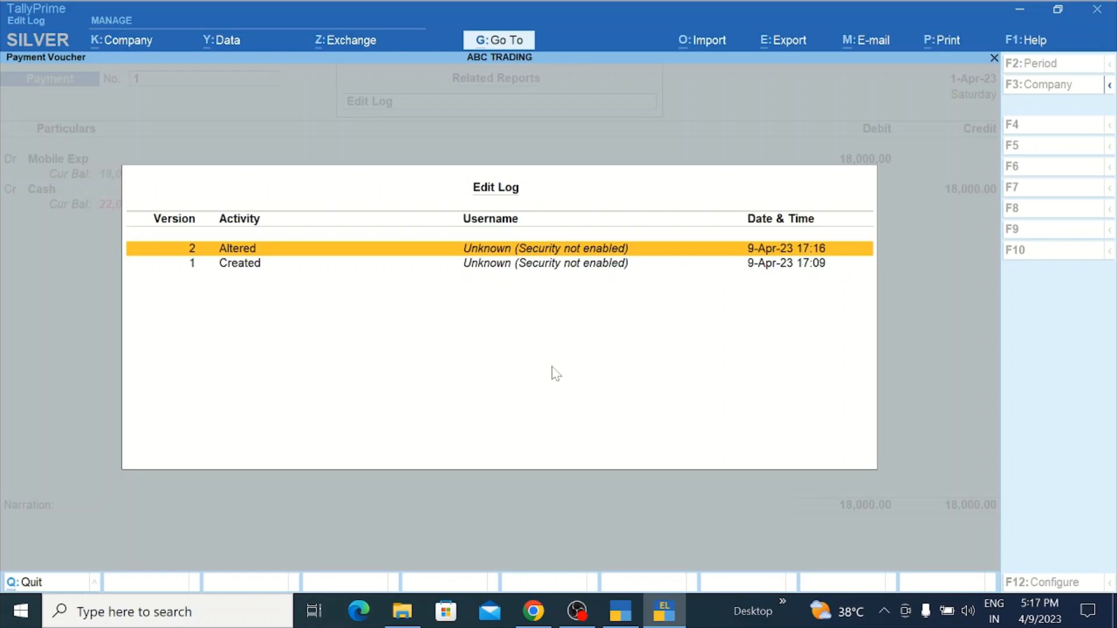
key("Down")
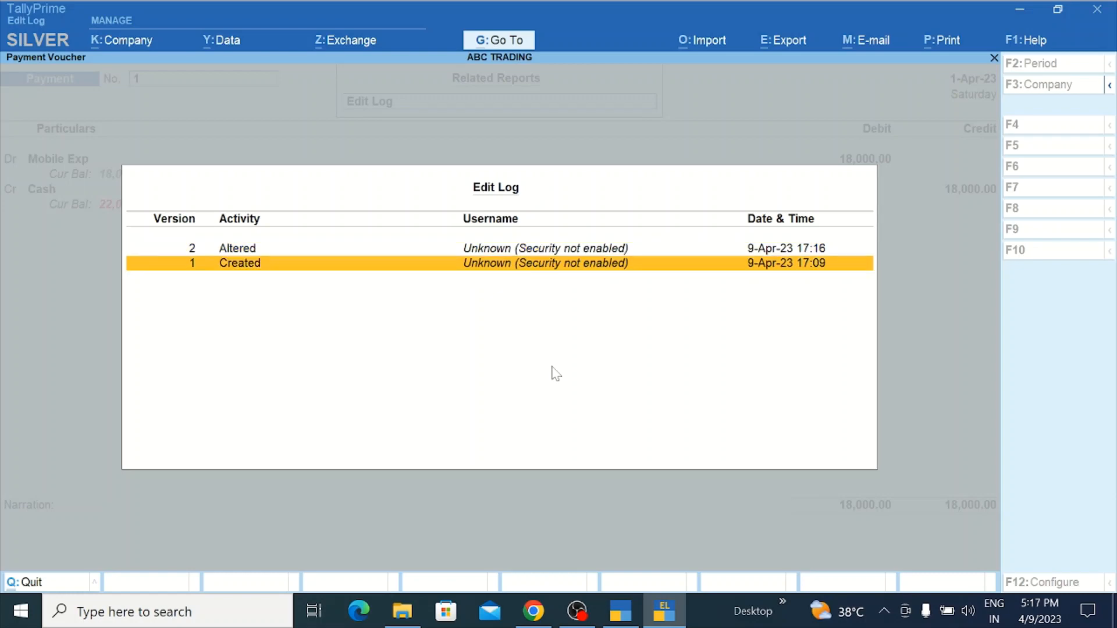
key("Up")
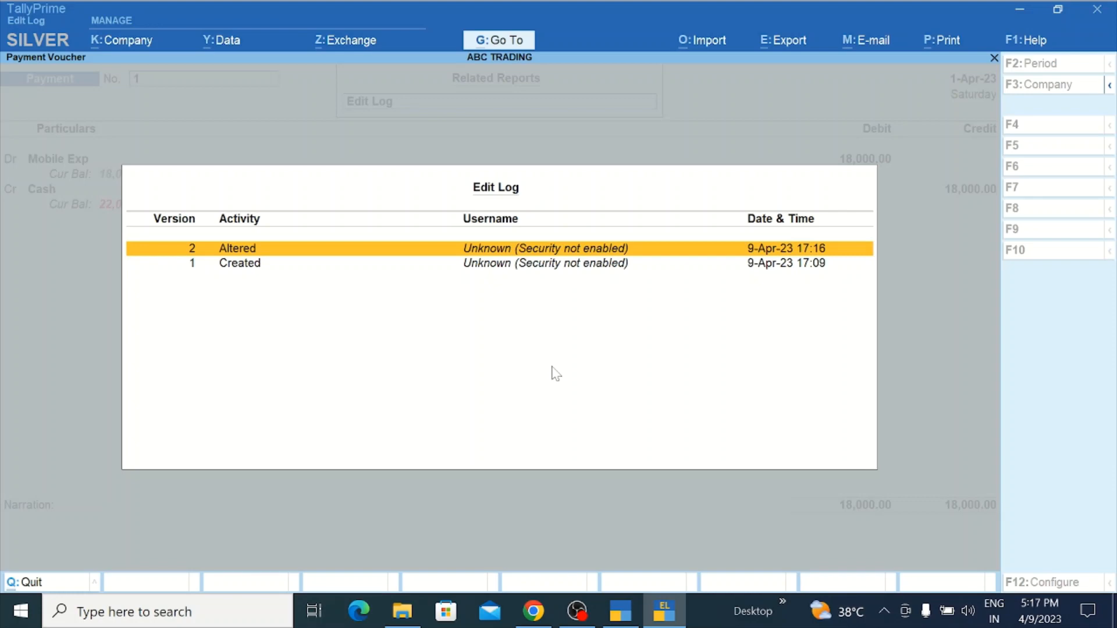
key("Return")
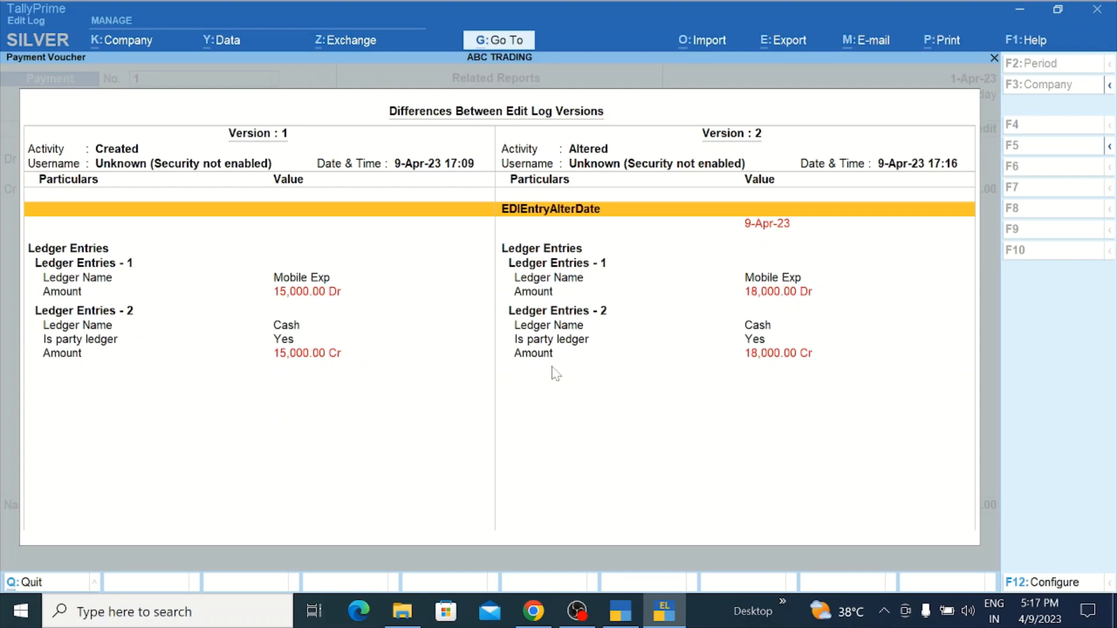
Step: View version 1 Created's details, then return to the version 2 comparison
key("Escape")
key("Down")
key("Return")
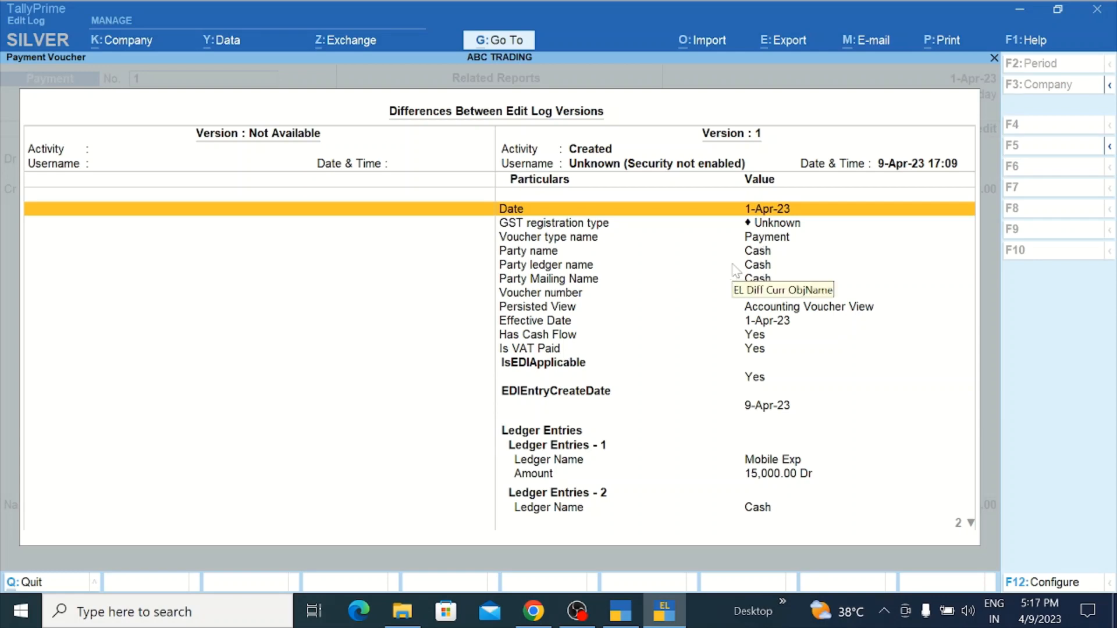
key("Escape")
key("Up")
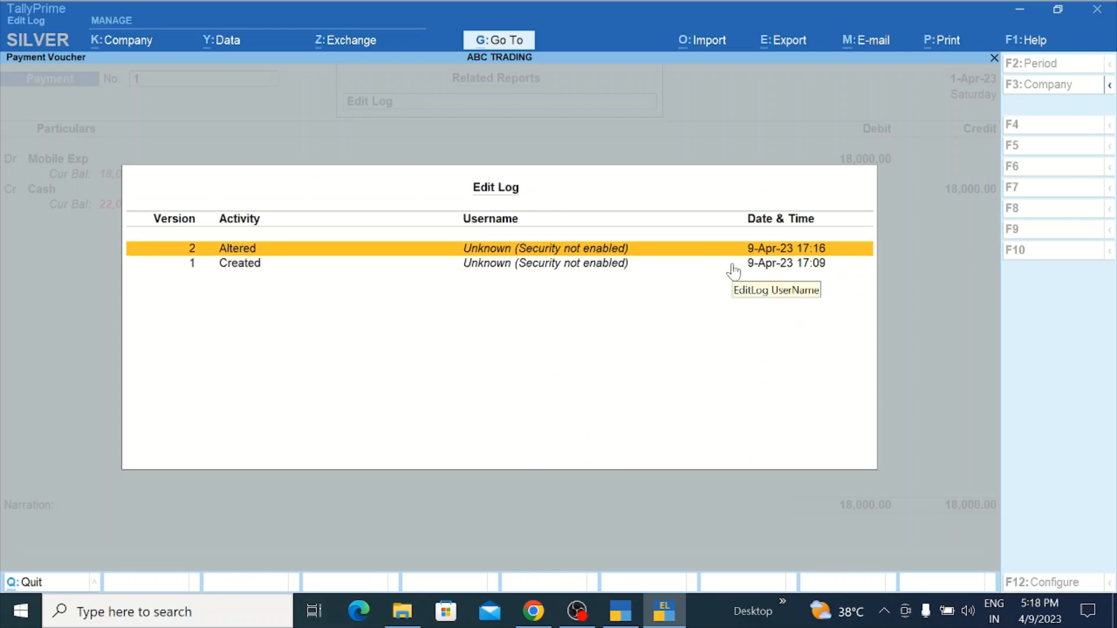
key("Return")
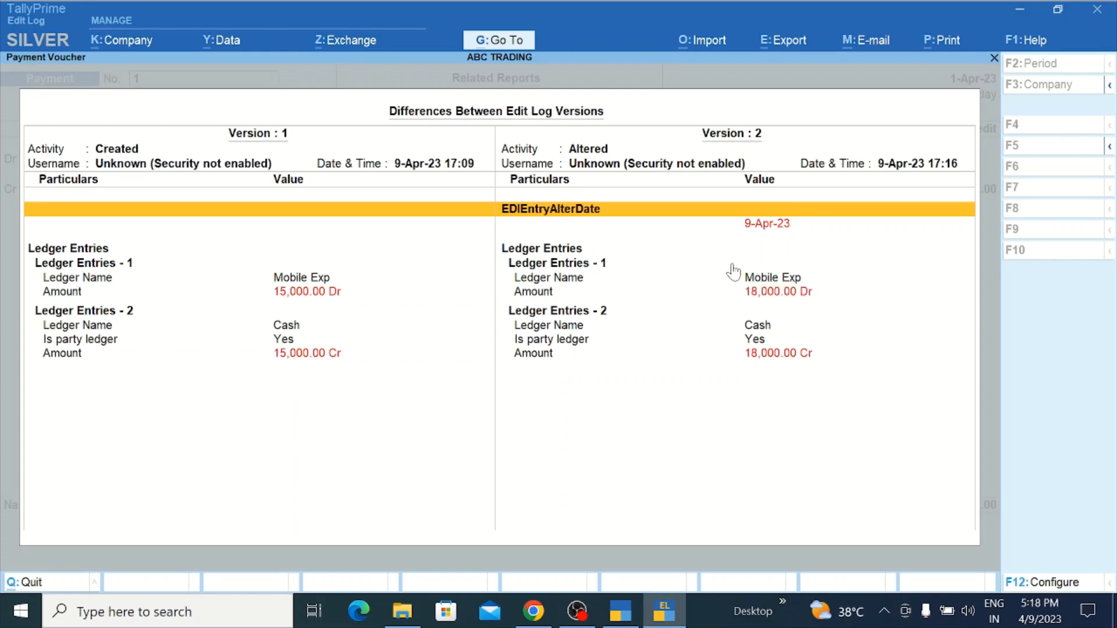
Step: Inspect version 2's 9-Apr-23 alteration date and Mobile Exp and Cash amounts of 18,000.00, then open the display options
key("Down")
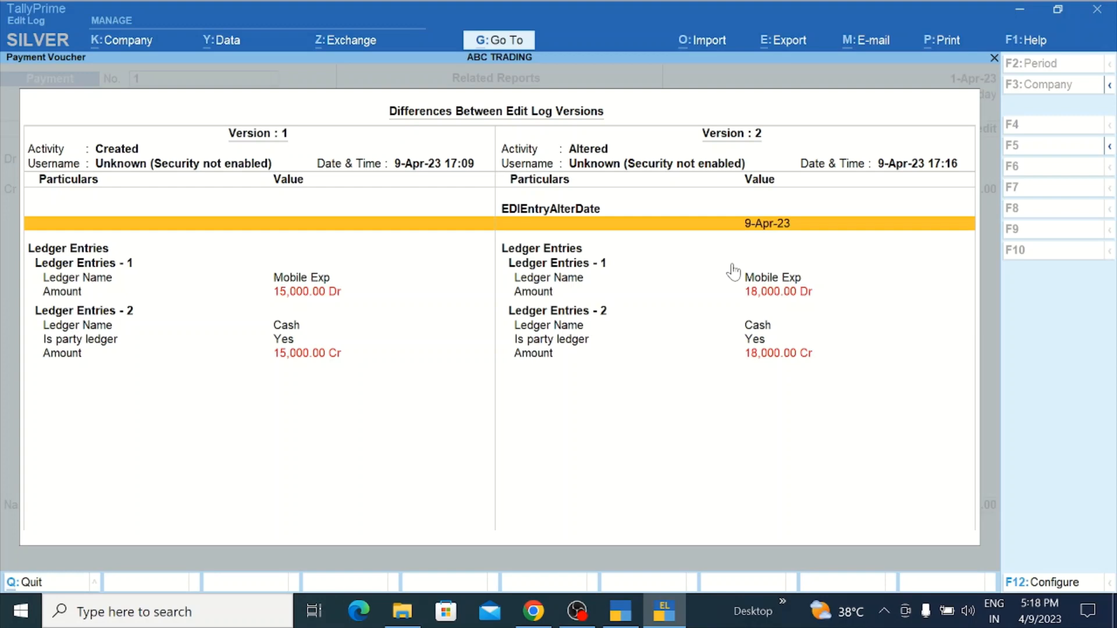
key("Down")
key("Up")
key("Down")
key("Down")
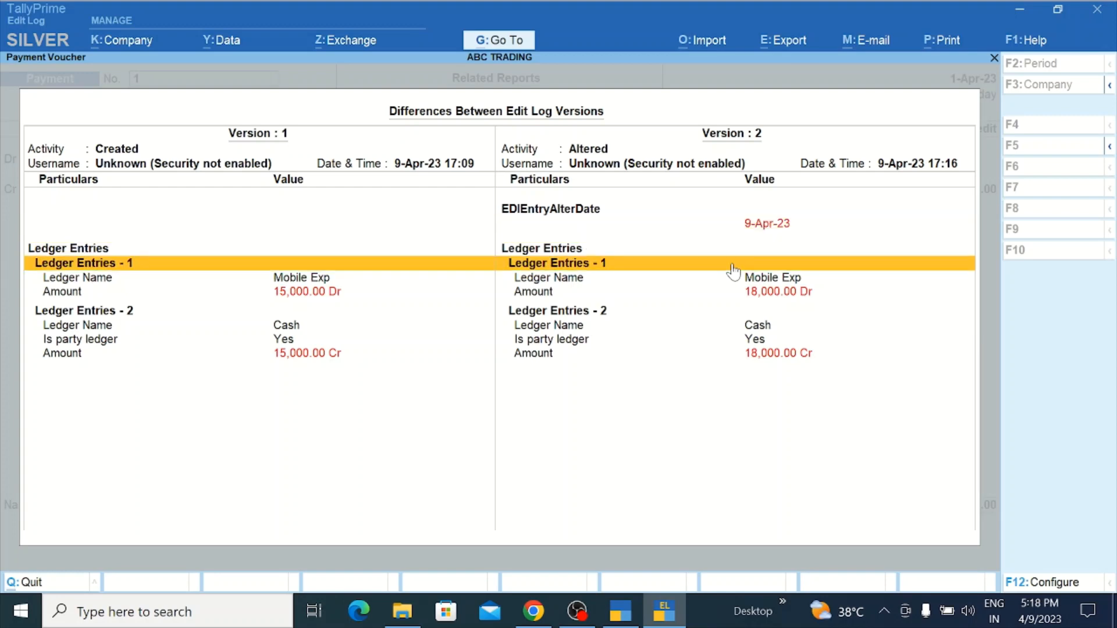
key("Down")
key("Down")
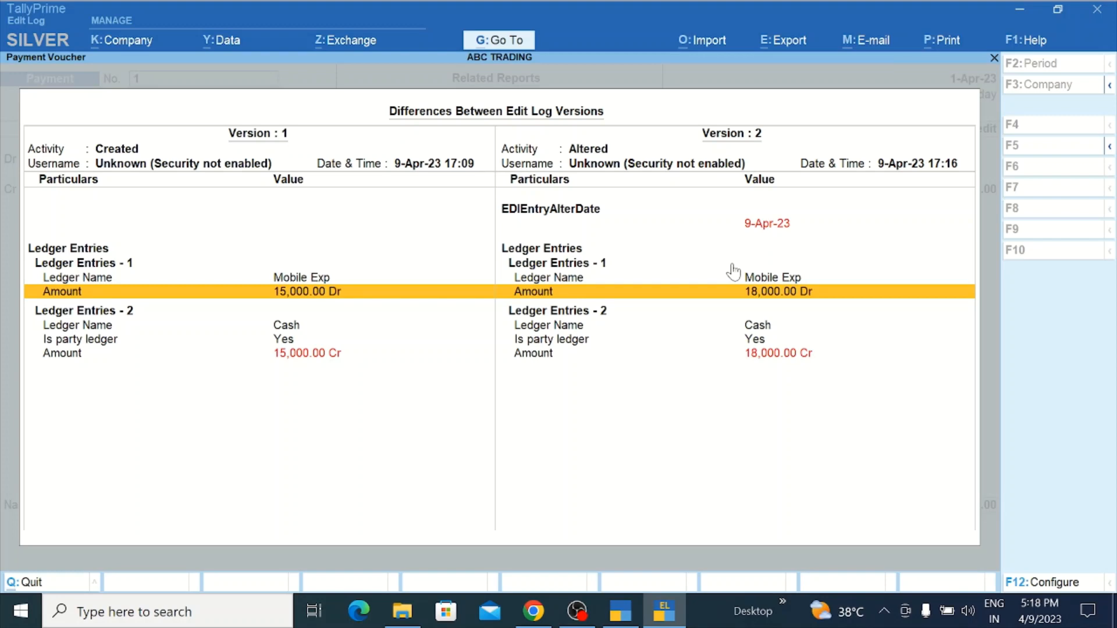
key("Down")
key("Up")
key("Down")
key("Down")
key("Down")
key("Up")
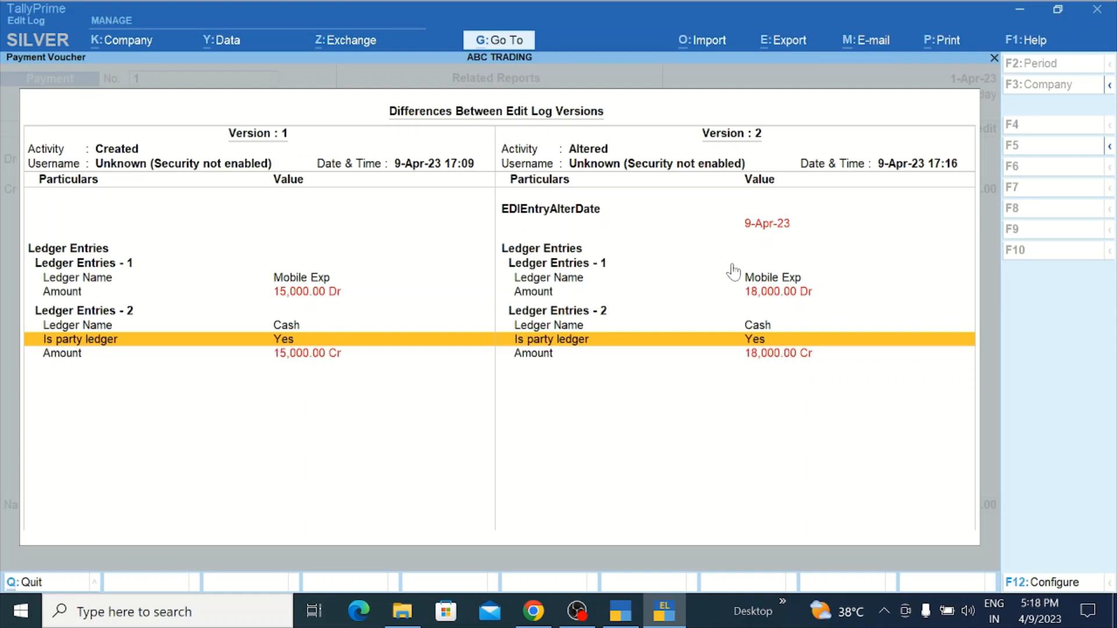
key("F12")
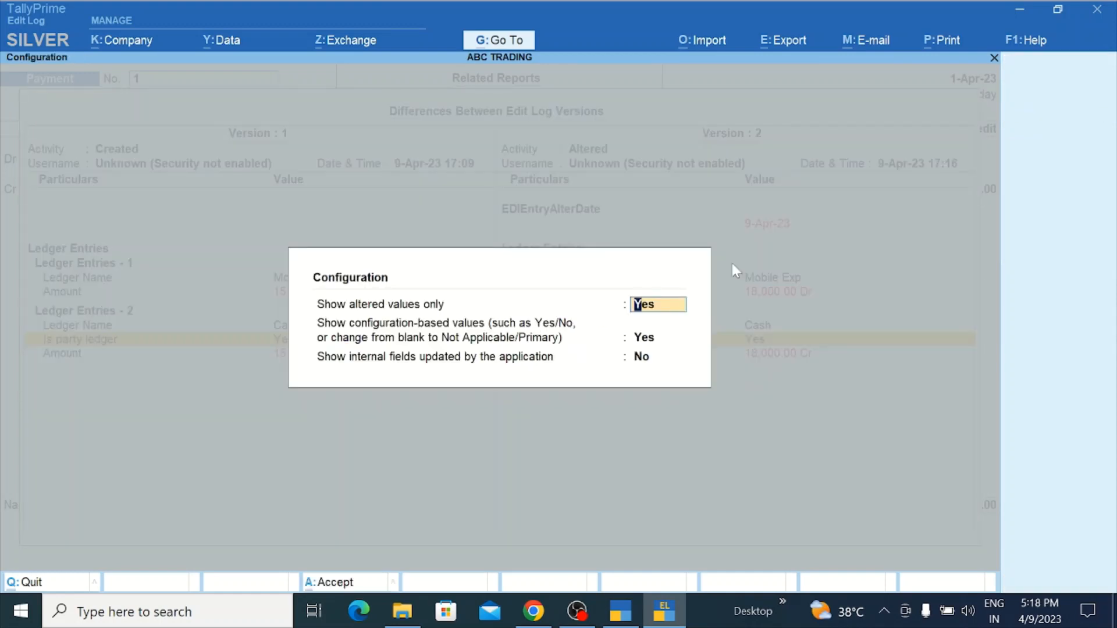
Step: Set 'Show internal fields updated by the application' to Yes, review GST Class and VAT Expense Amount, and return to the version list
key("Return")
key("Return")
key("Return")
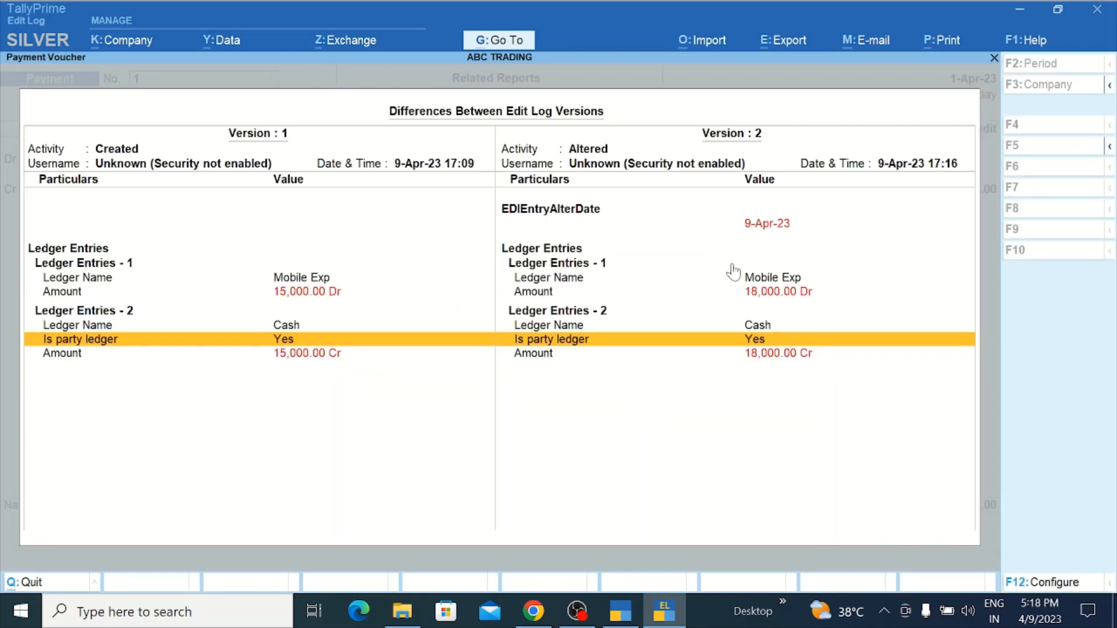
key("F12")
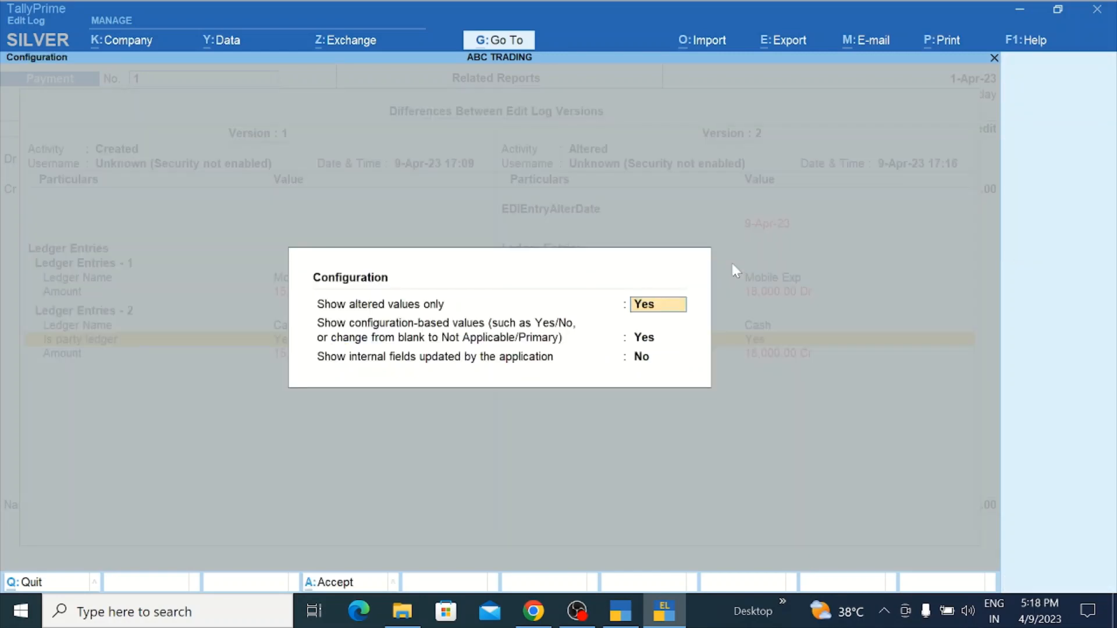
key("Return")
key("Return")
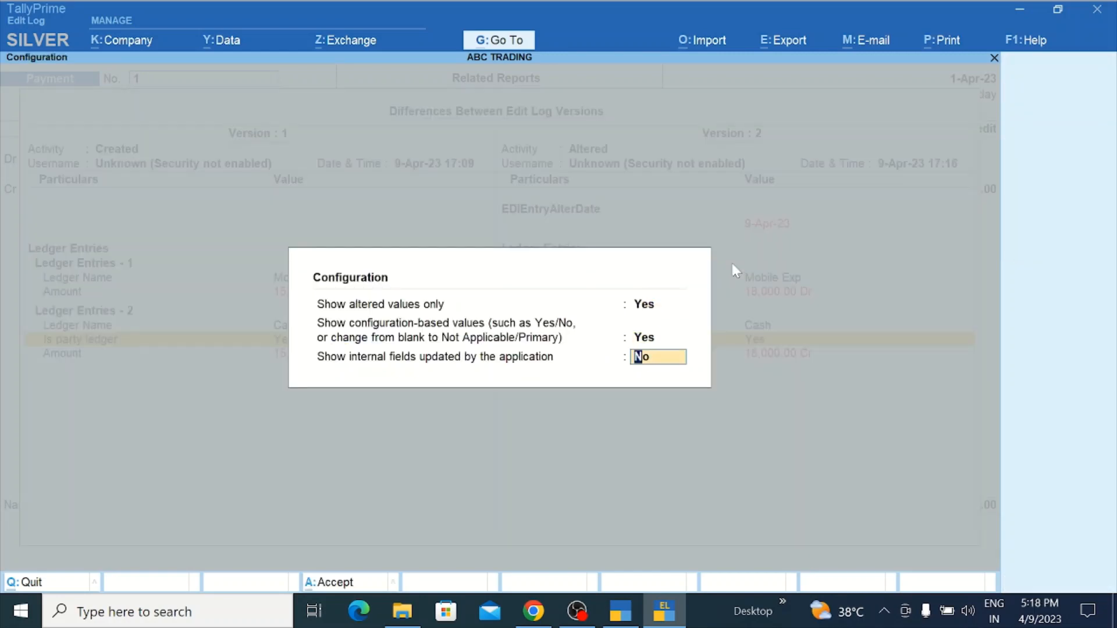
type("y")
key("Return")
key("Down")
key("Down")
key("Down")
key("Down")
key("Down")
key("Down")
key("Down")
key("Down")
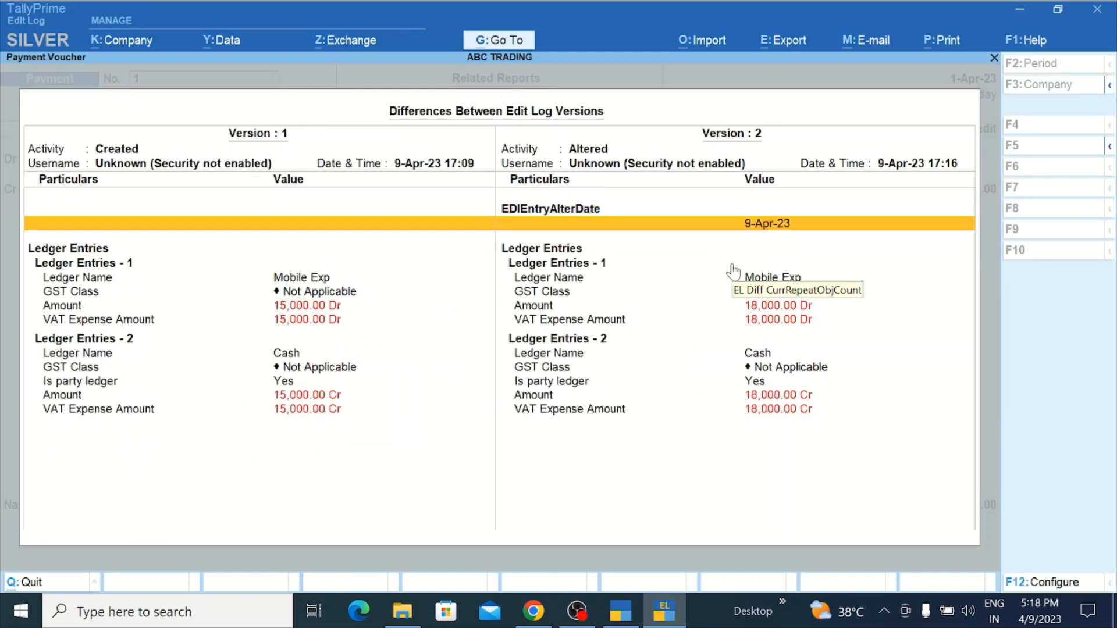
key("Down")
key("Down")
key("Down")
key("Down")
key("Down")
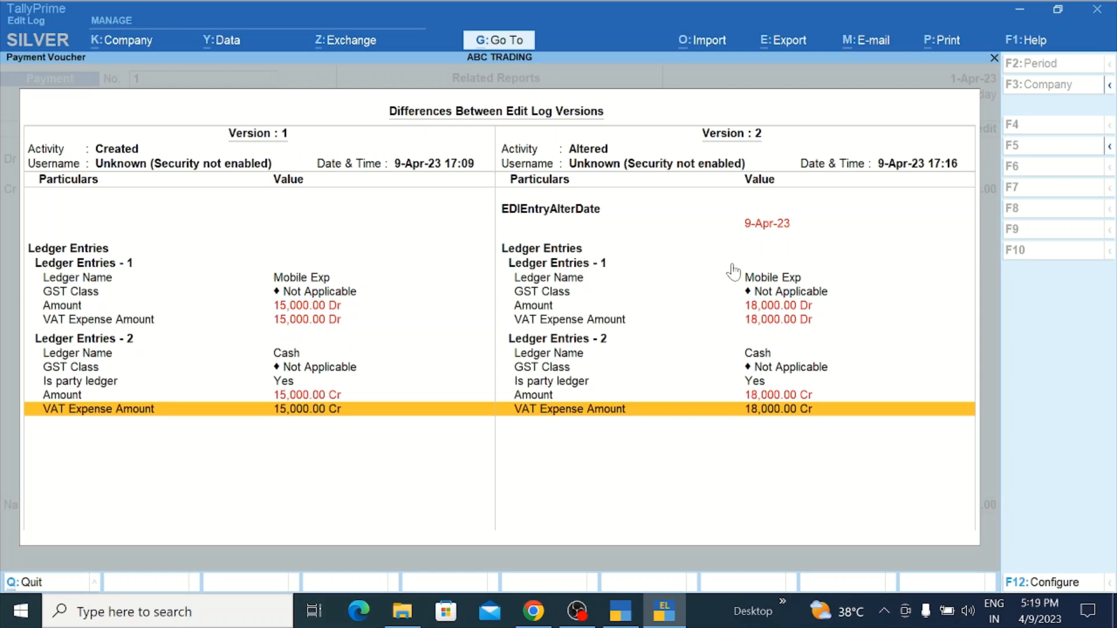
key("Escape")
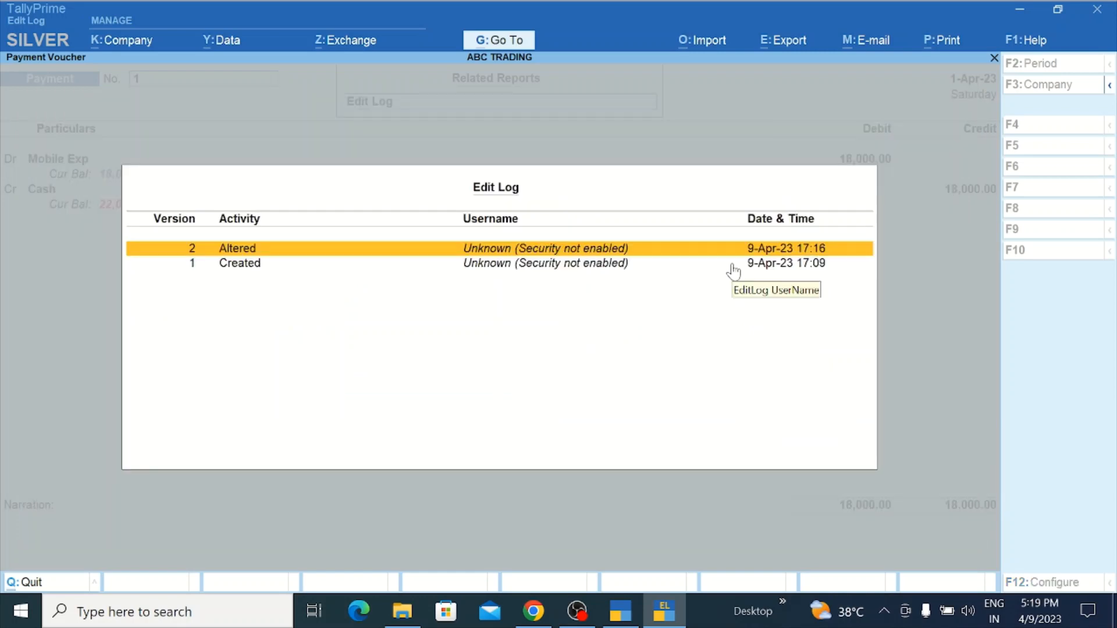
Step: Return from the Edit Log and payment to the Day Book and bring up Basis of Values
key("Escape")
key("Escape")
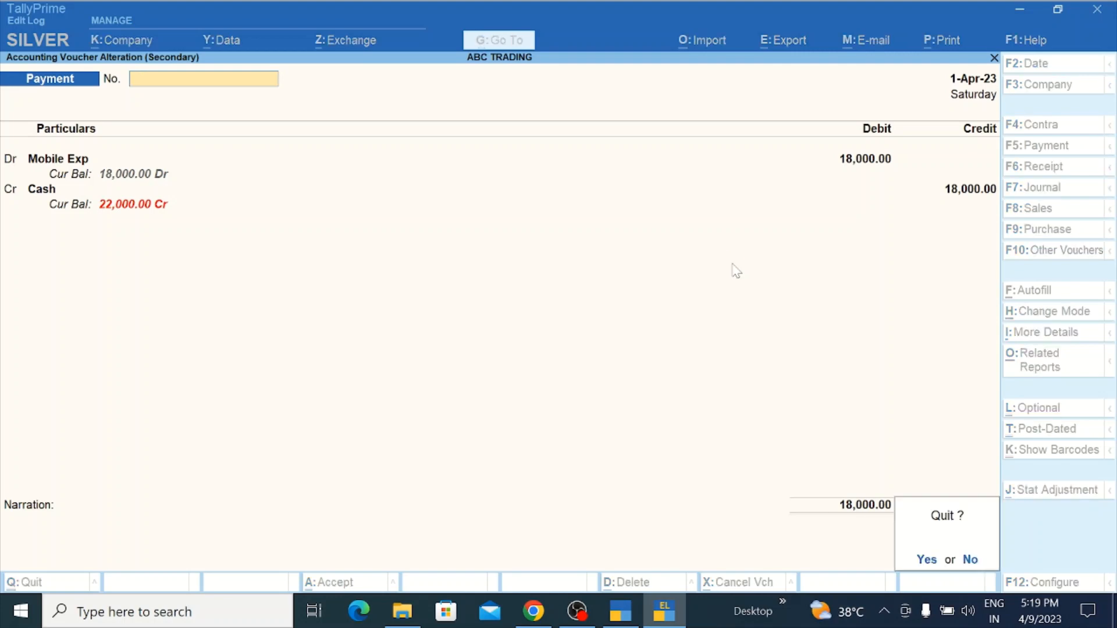
key("Return")
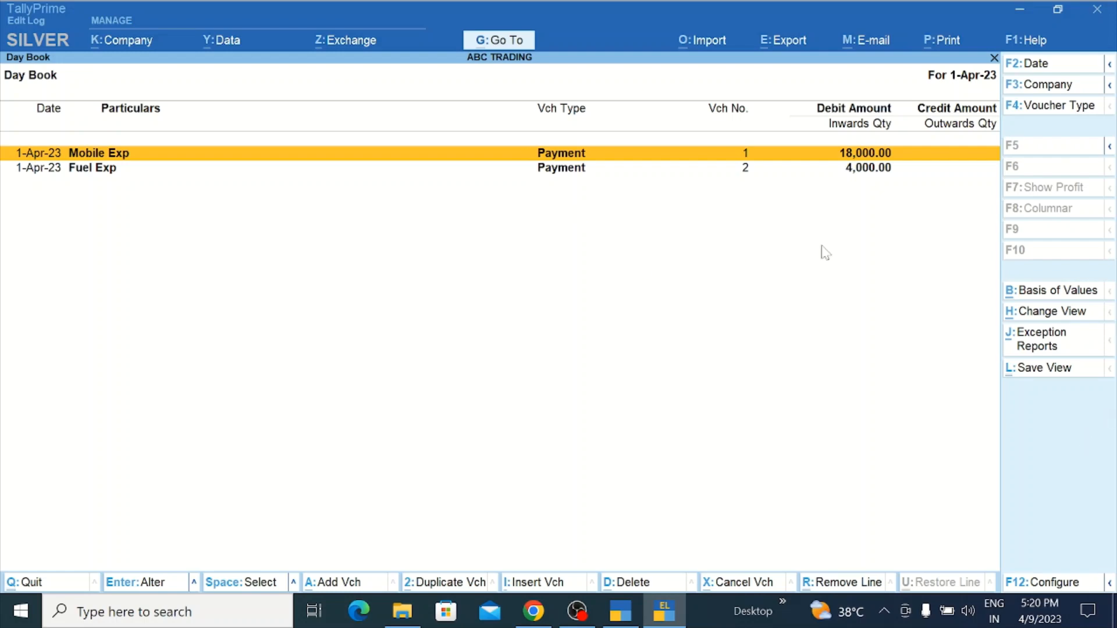
left_click(1044, 291)
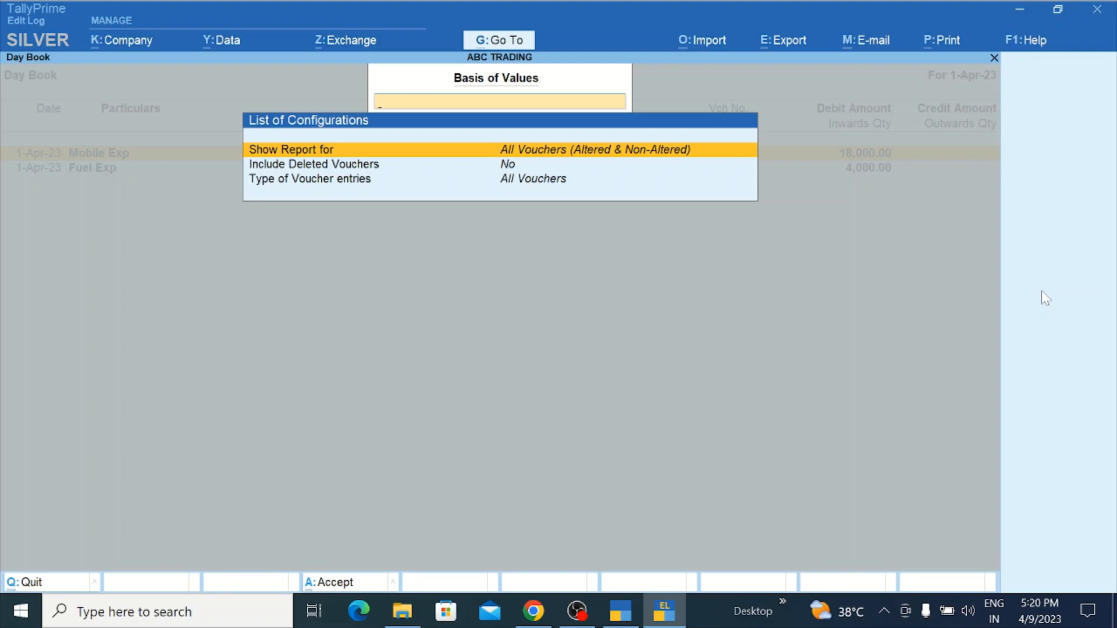
Step: Turn on Include Deleted Vouchers, keeping All Vouchers (Altered & Non-Altered) and All Vouchers entry type
key("Return")
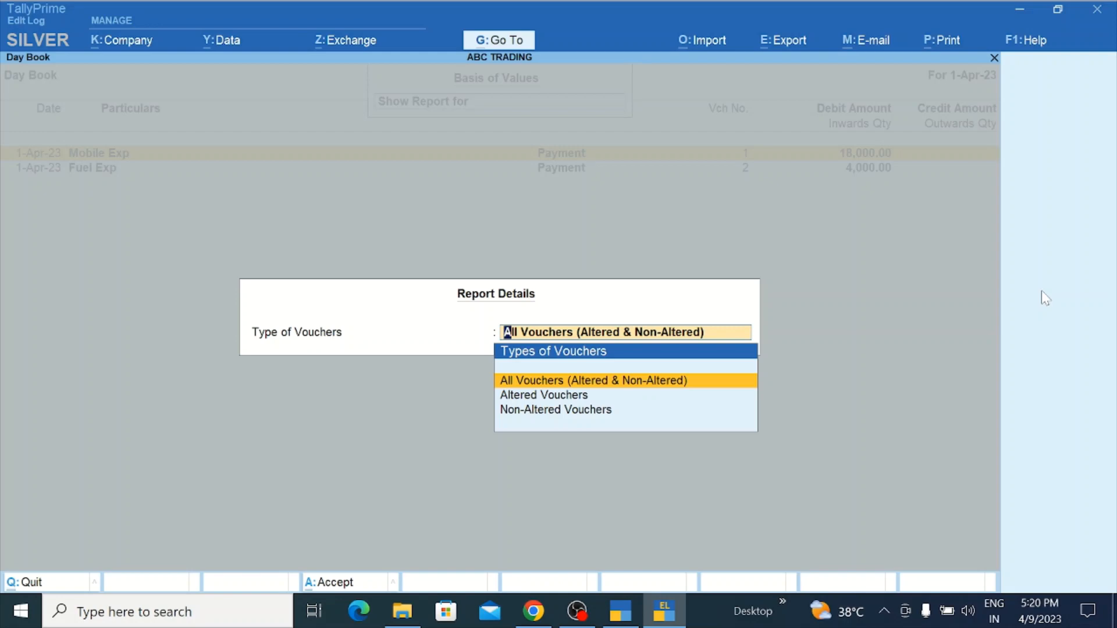
key("Return")
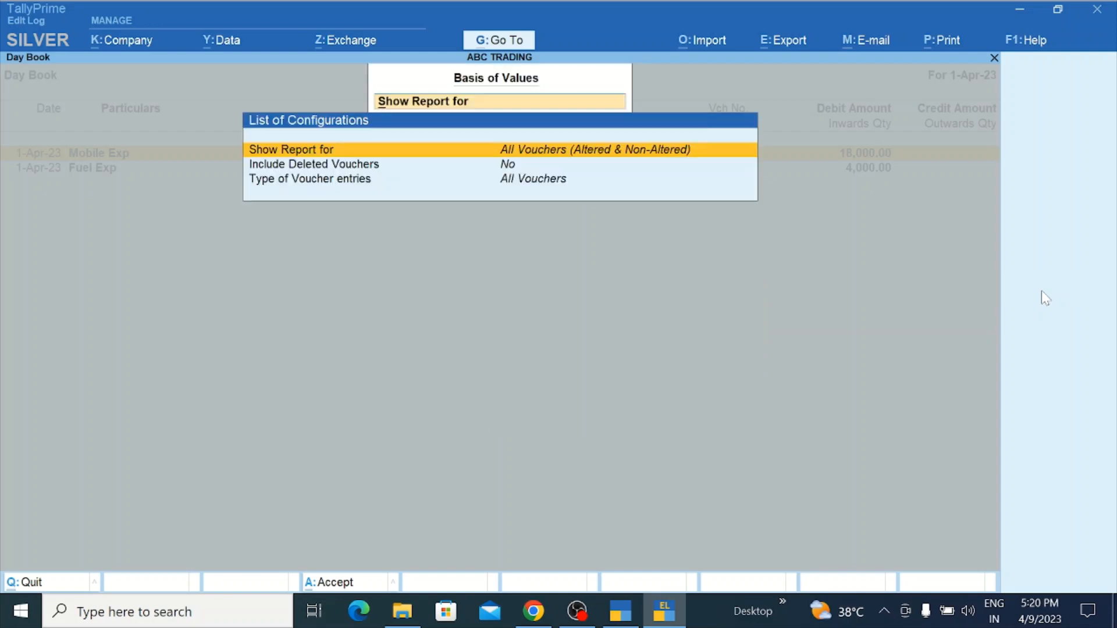
key("Return")
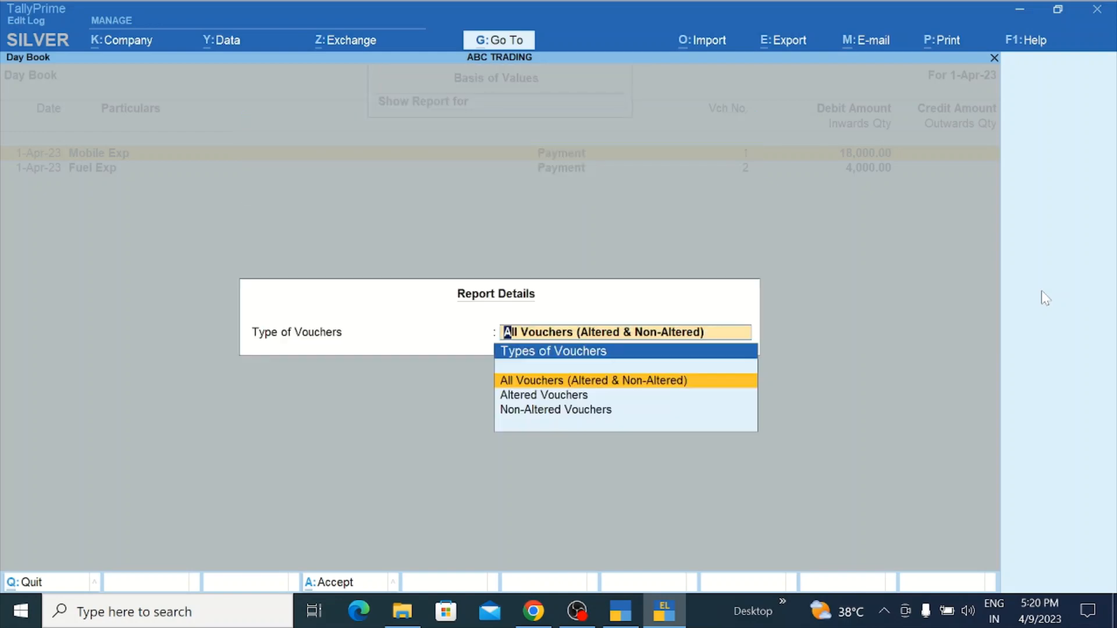
key("Return")
key("Down")
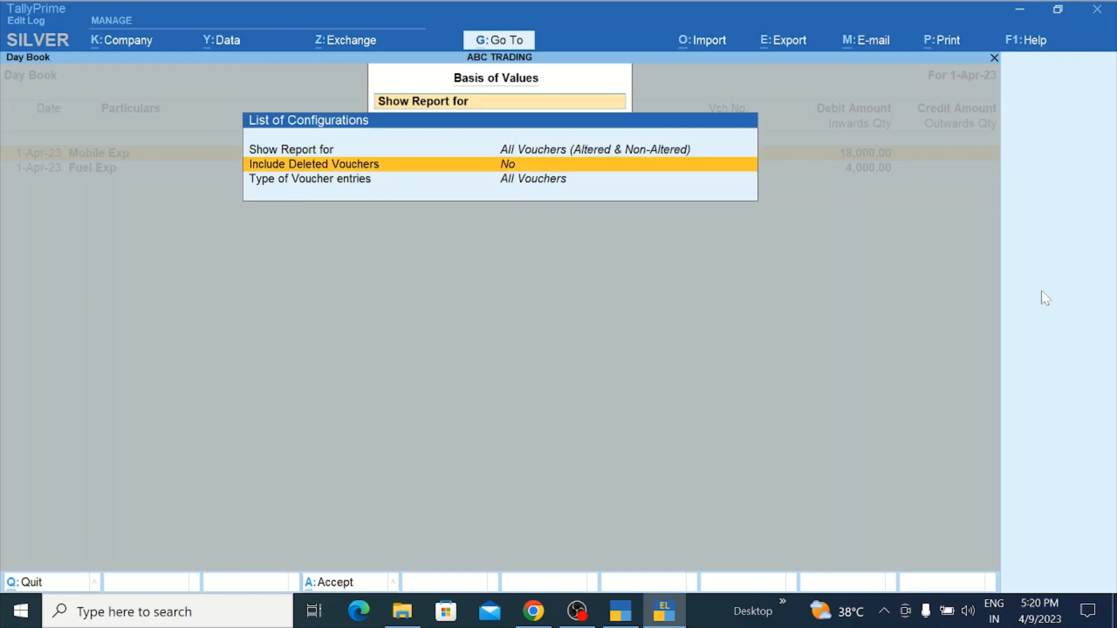
key("Return")
key("Return")
key("Return")
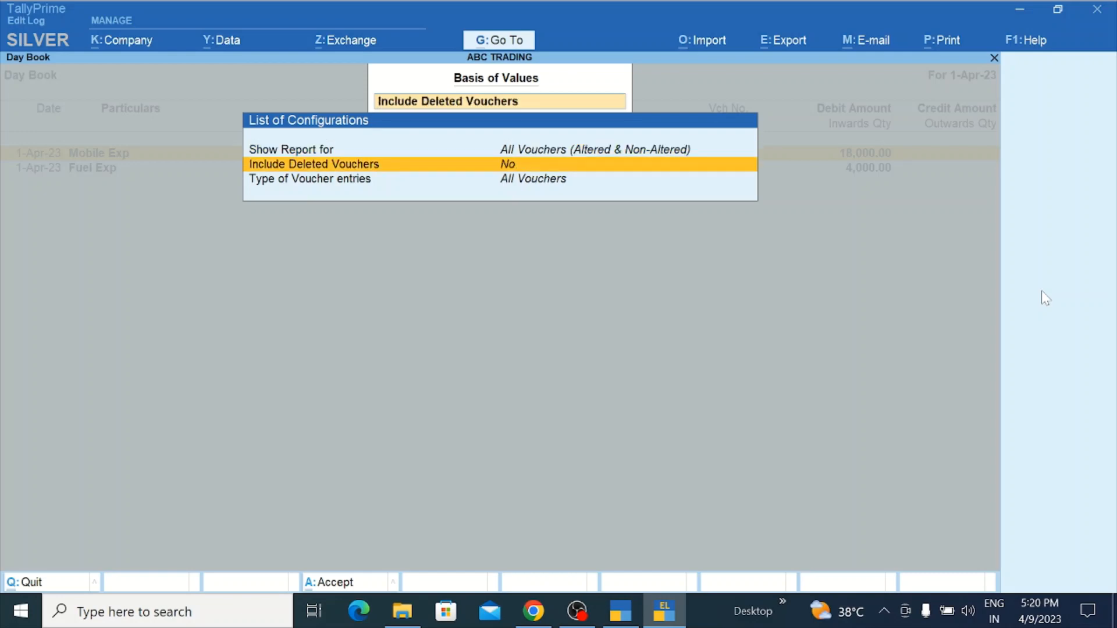
key("Down")
key("Return")
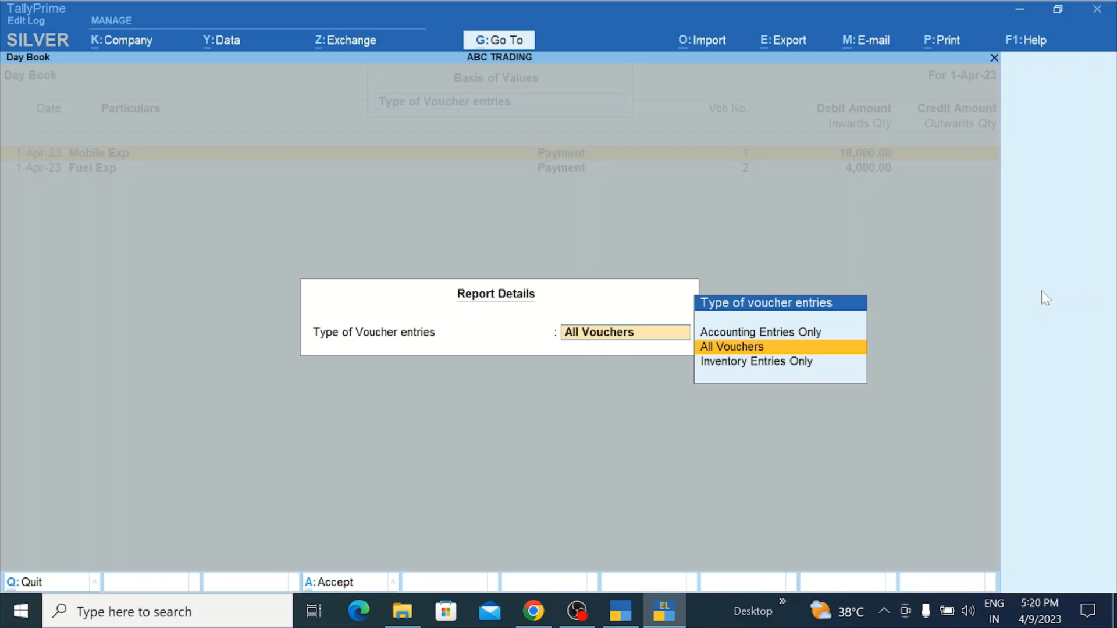
key("Return")
key("Return")
key("Return")
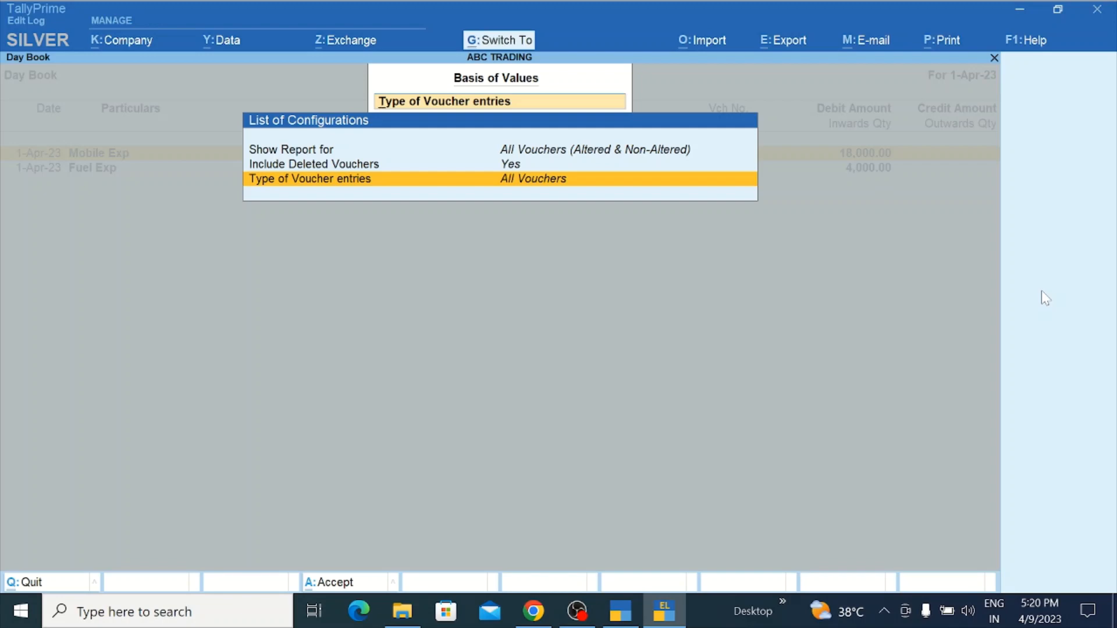
key("ctrl+a")
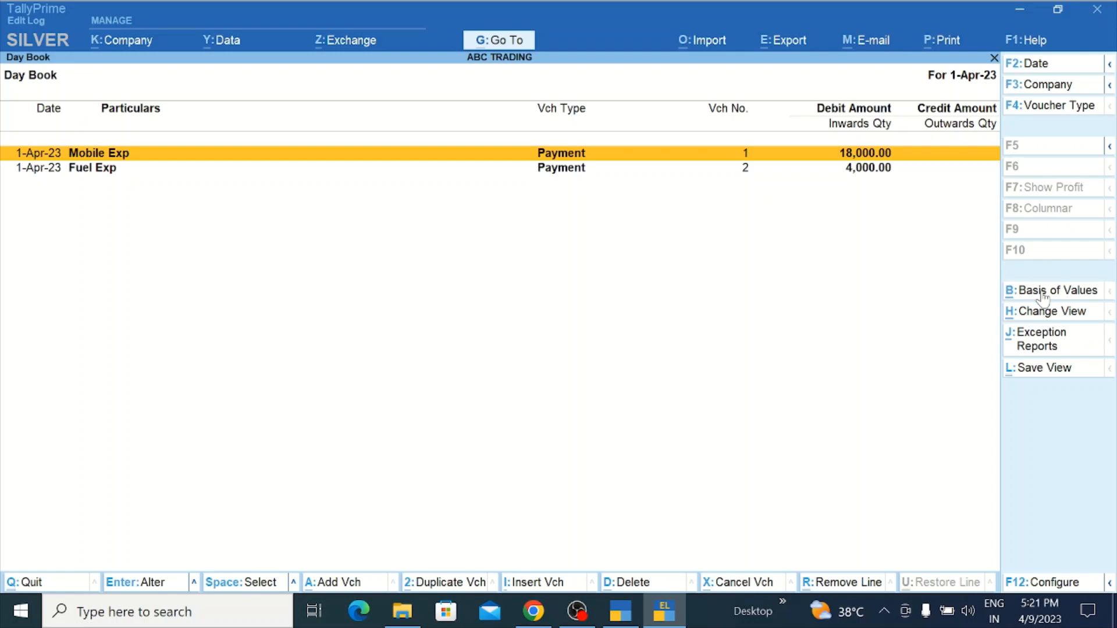
Step: Recheck the Mobile Exp payment's Edit Log version comparison from its related reports
key("Return")
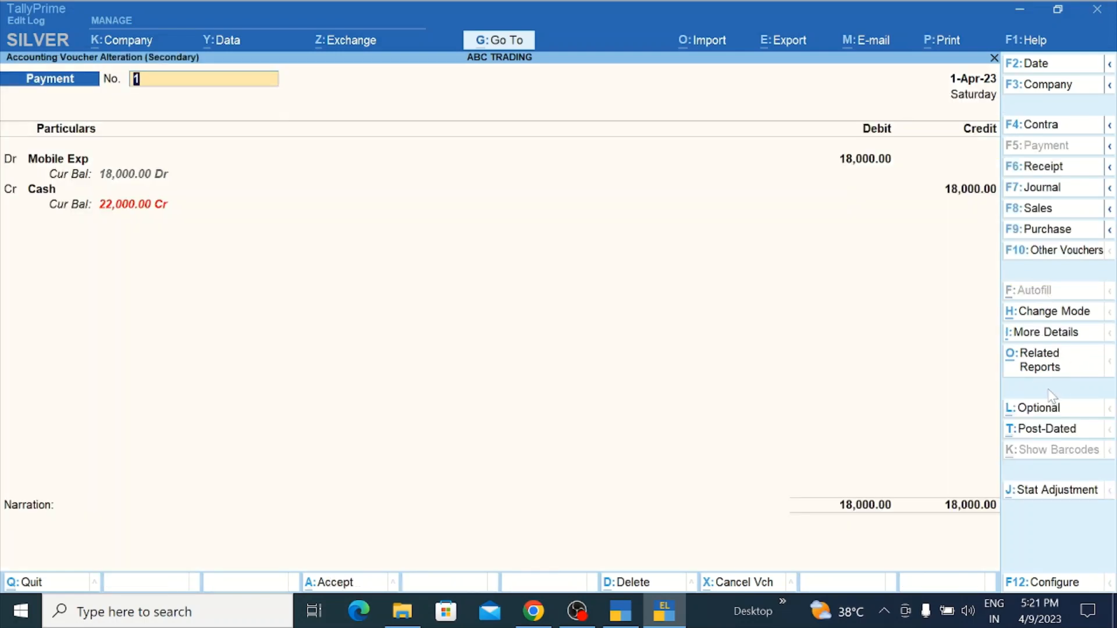
left_click(1036, 360)
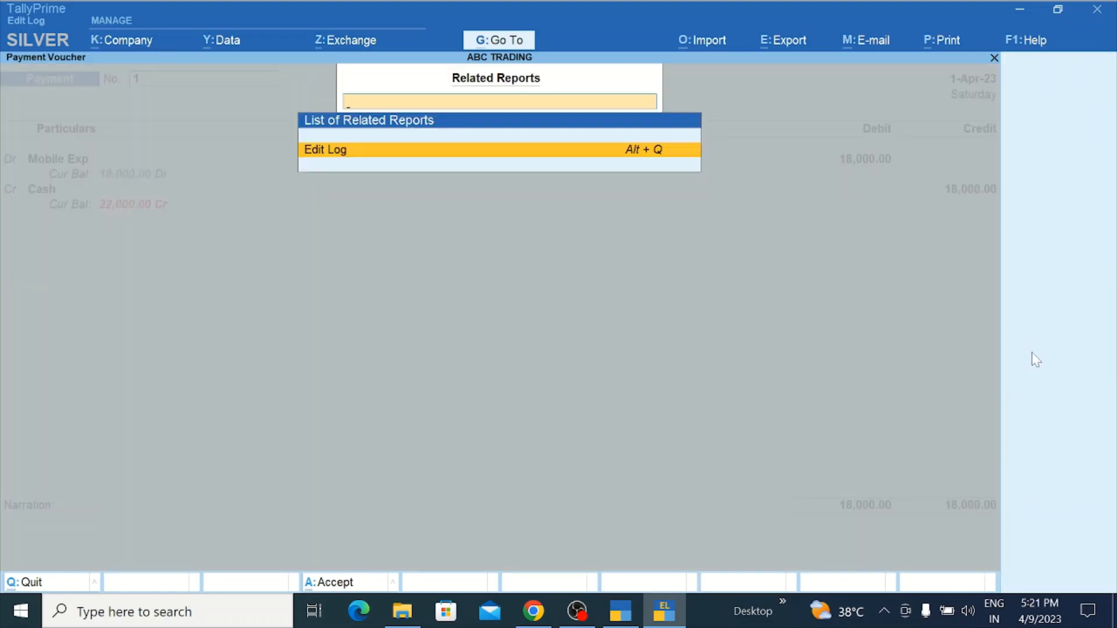
key("Return")
key("Return")
Step: Leave the edit log and voucher unchanged and reopen the Day Book's Basis of Values
key("Escape")
key("Escape")
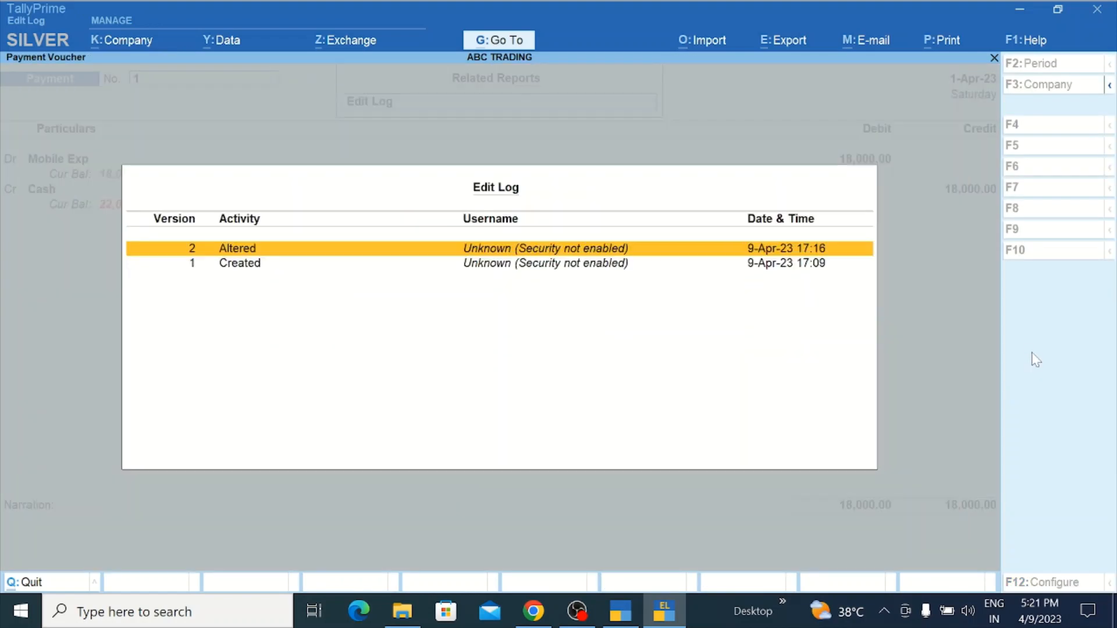
key("Escape")
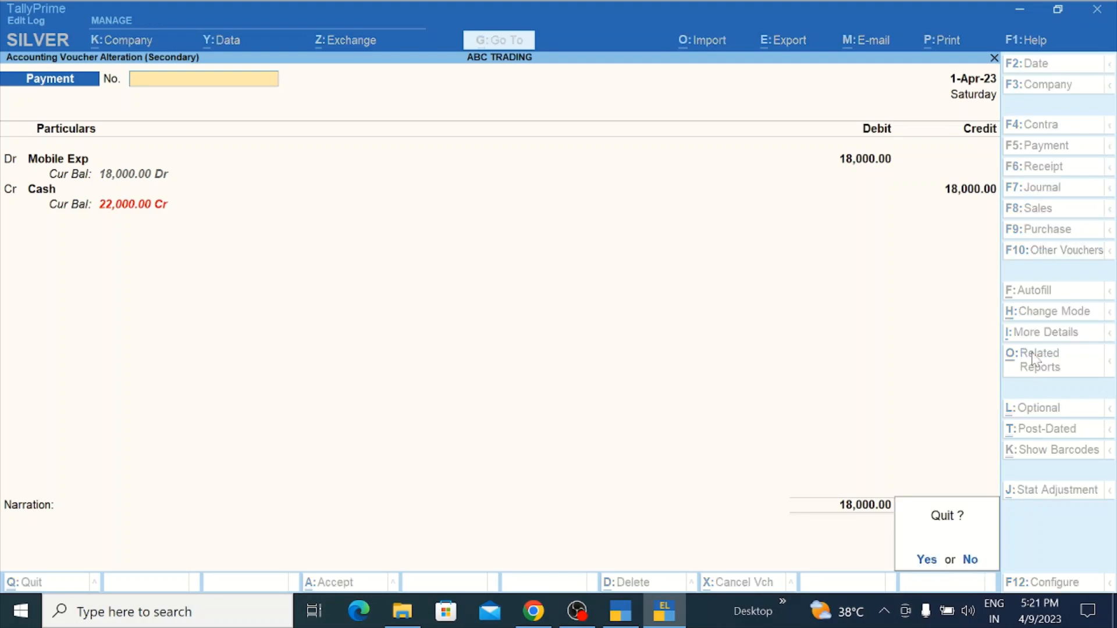
key("Return")
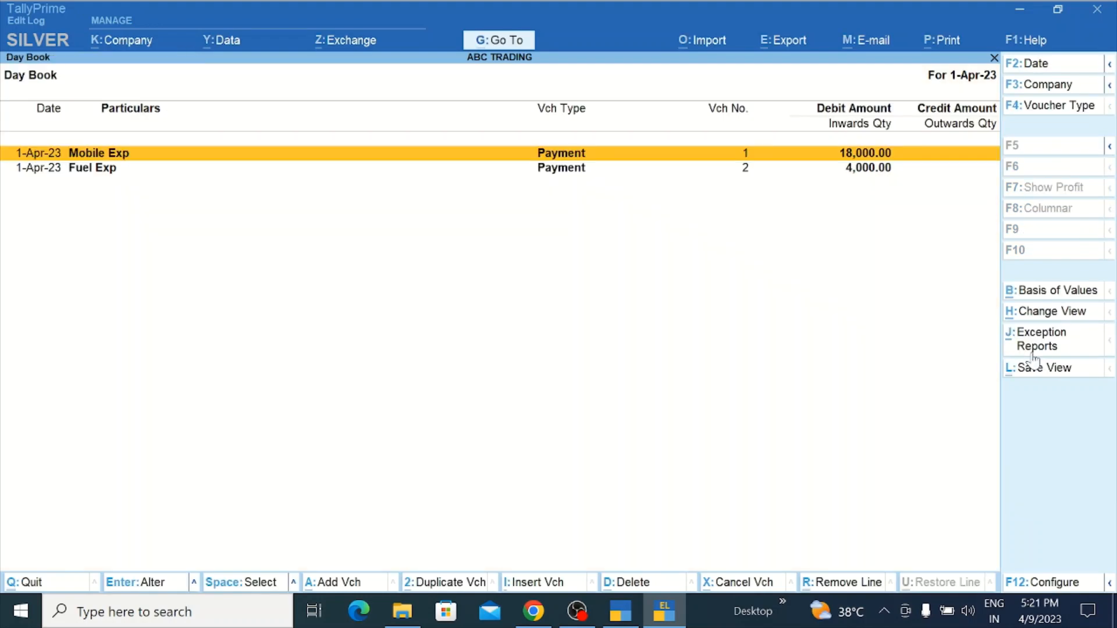
left_click(1041, 298)
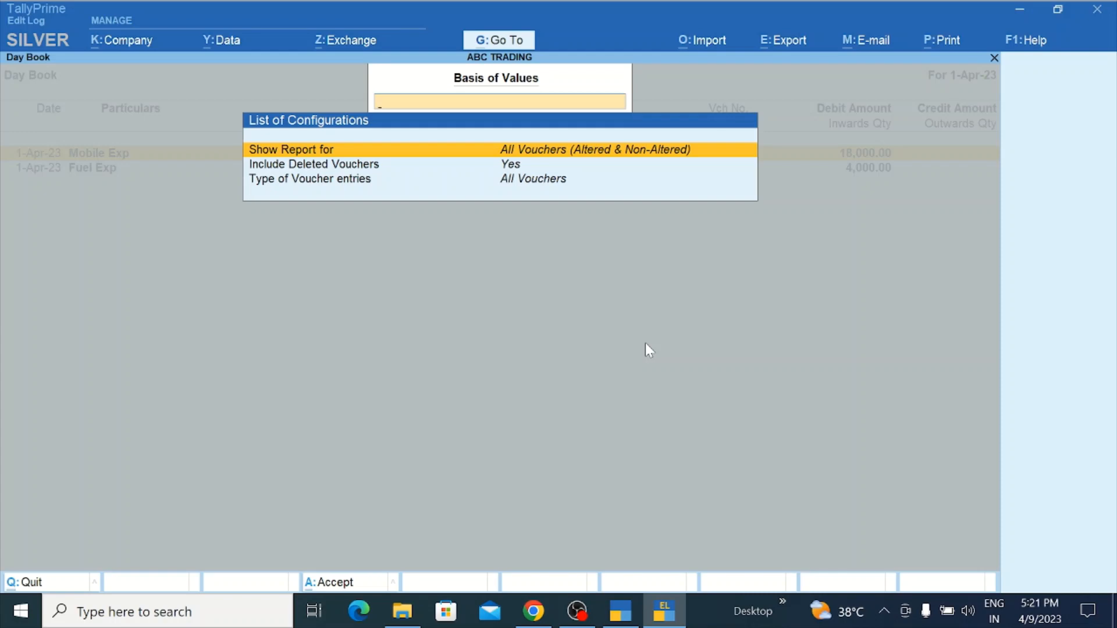
Step: Set Show Report for to Altered Vouchers and accept, leaving only the 18,000.00 Mobile Exp payment
key("Return")
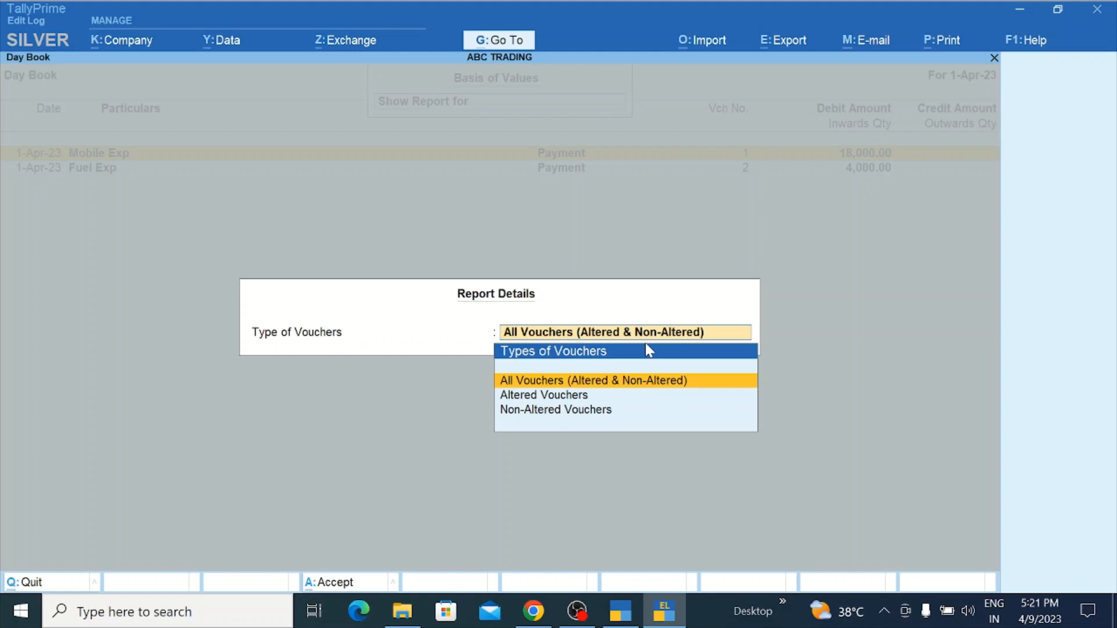
key("Down")
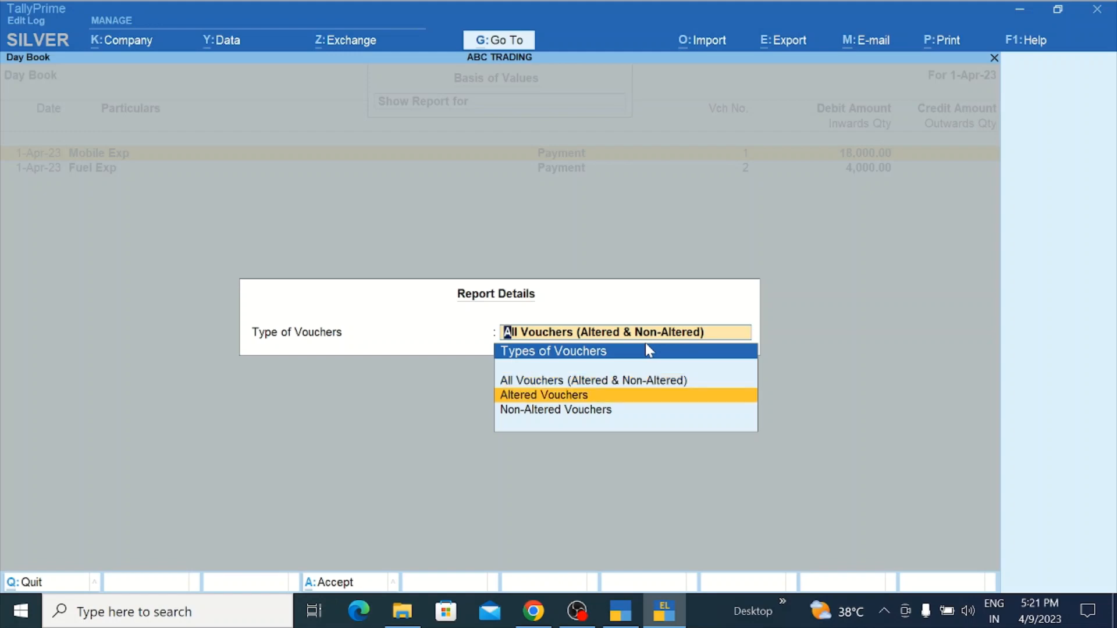
key("Return")
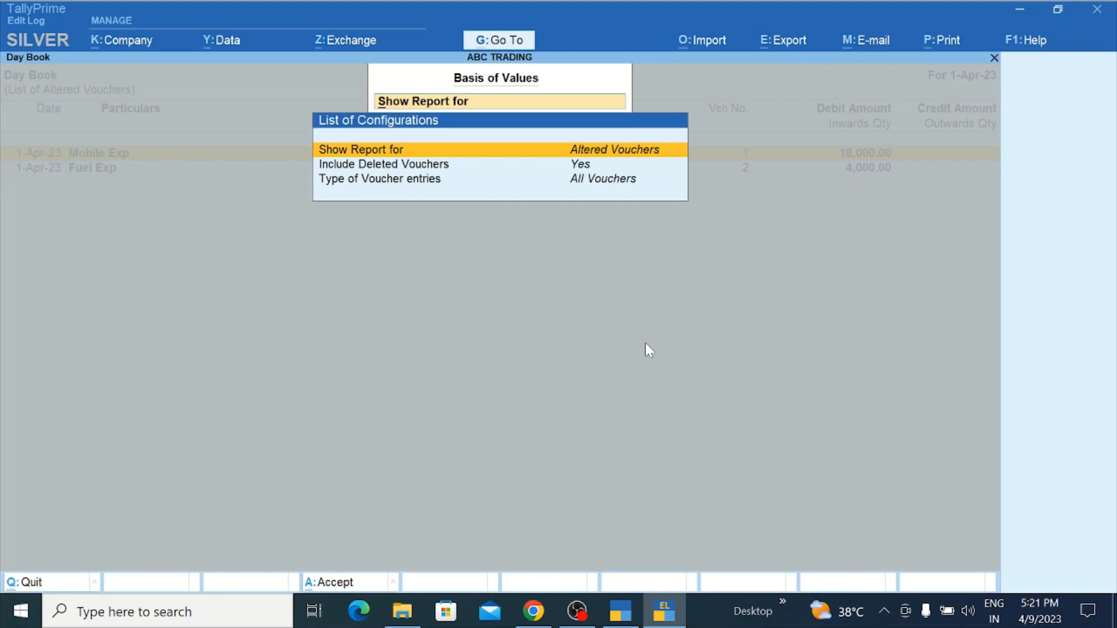
key("ctrl")
key("ctrl+a")
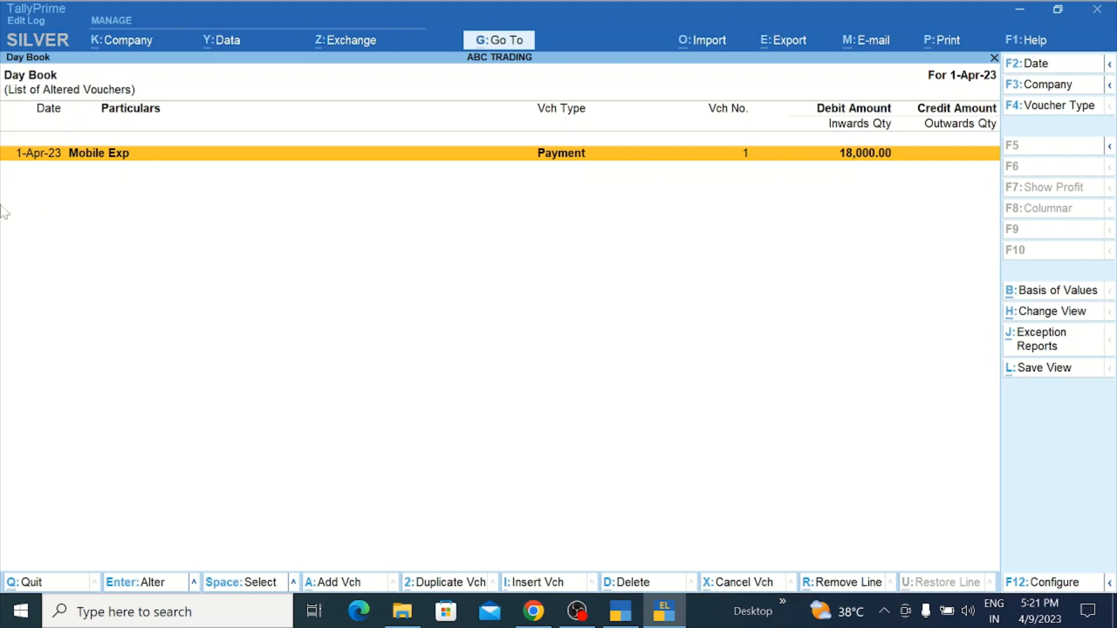
Step: Open and quit the Mobile Exp payment unchanged, then close Basis of Values without changes
key("Return")
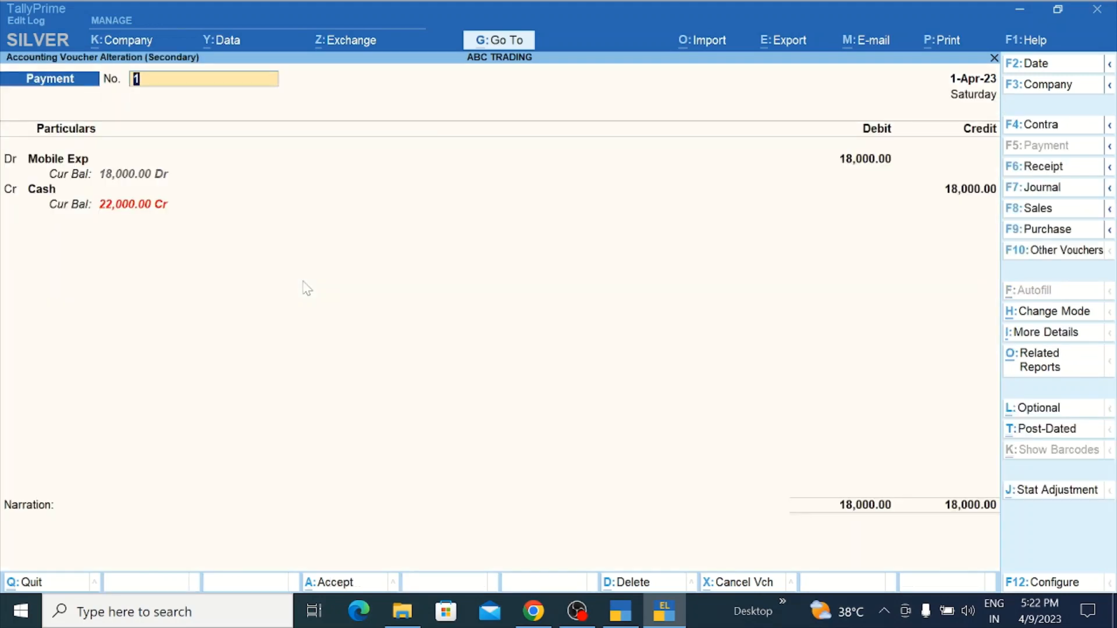
key("Escape")
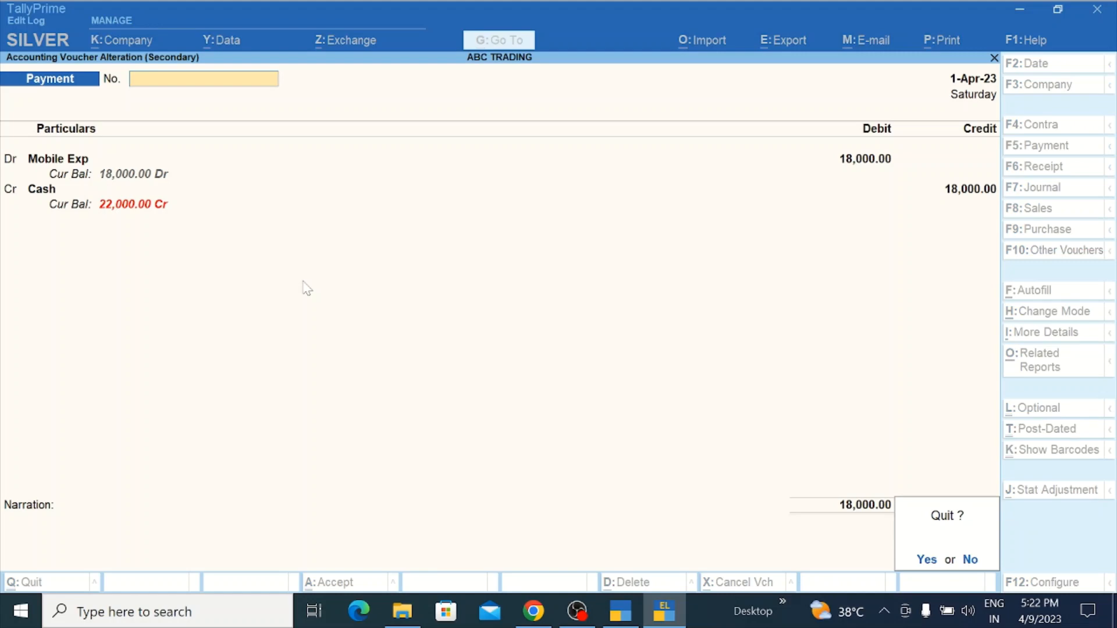
key("y")
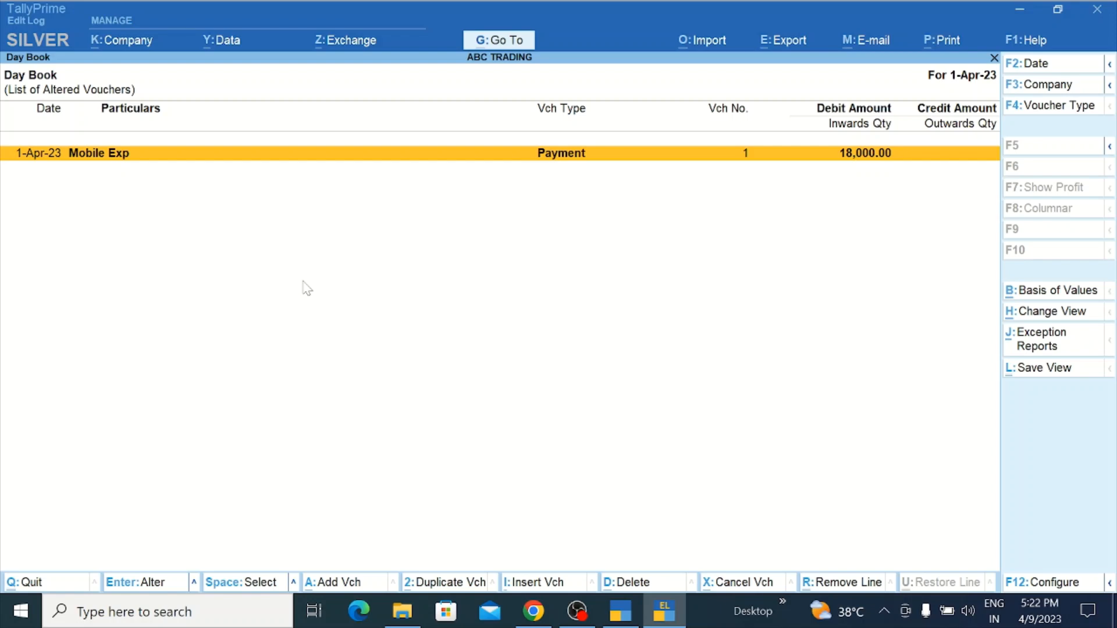
left_click(1047, 291)
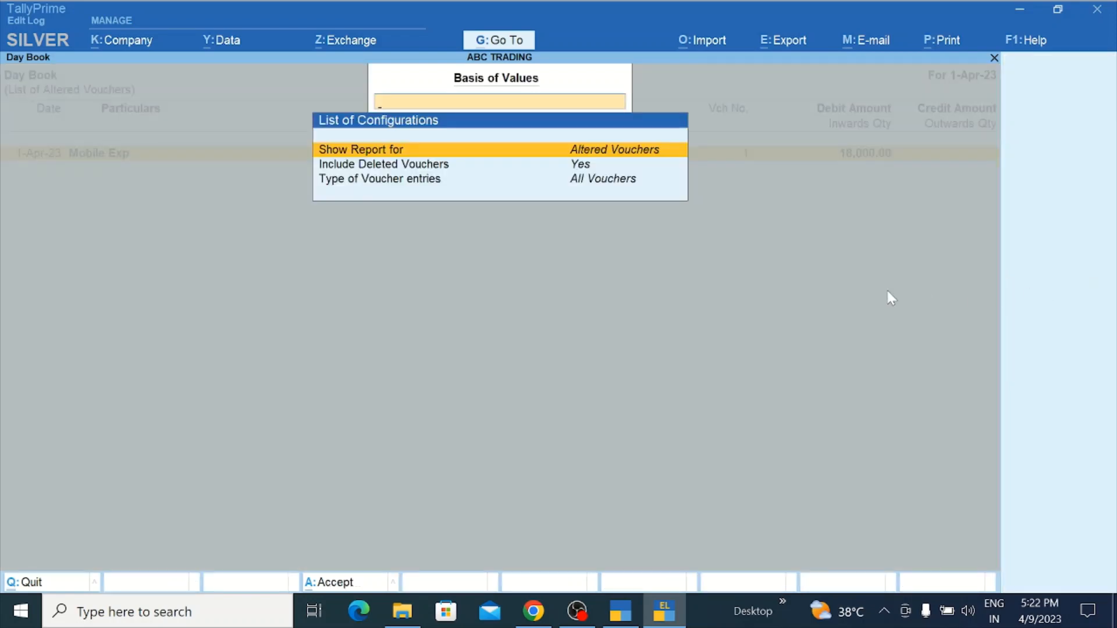
key("Escape")
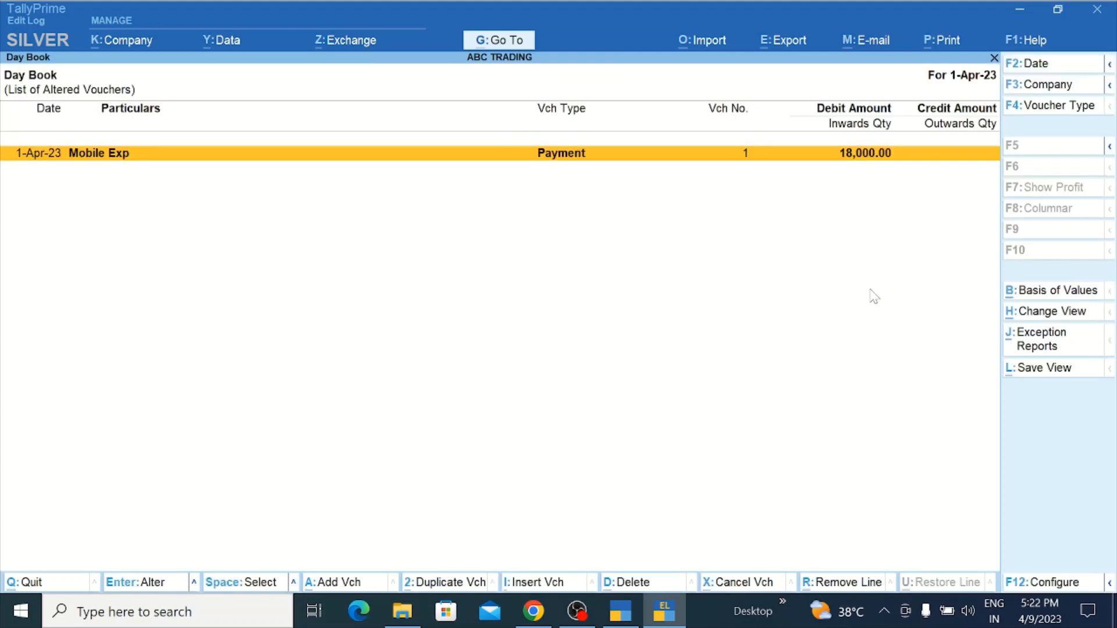
Step: Review the Mobile Exp payment's Edit Log, comparing the altered version with the original
key("Return")
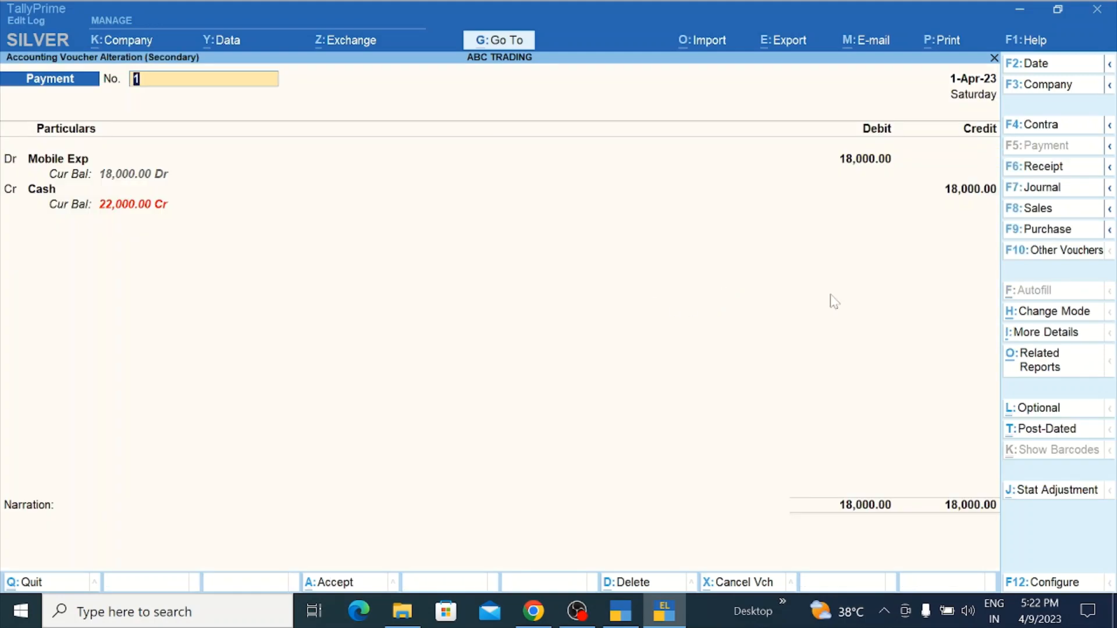
key("ctrl")
key("ctrl+o")
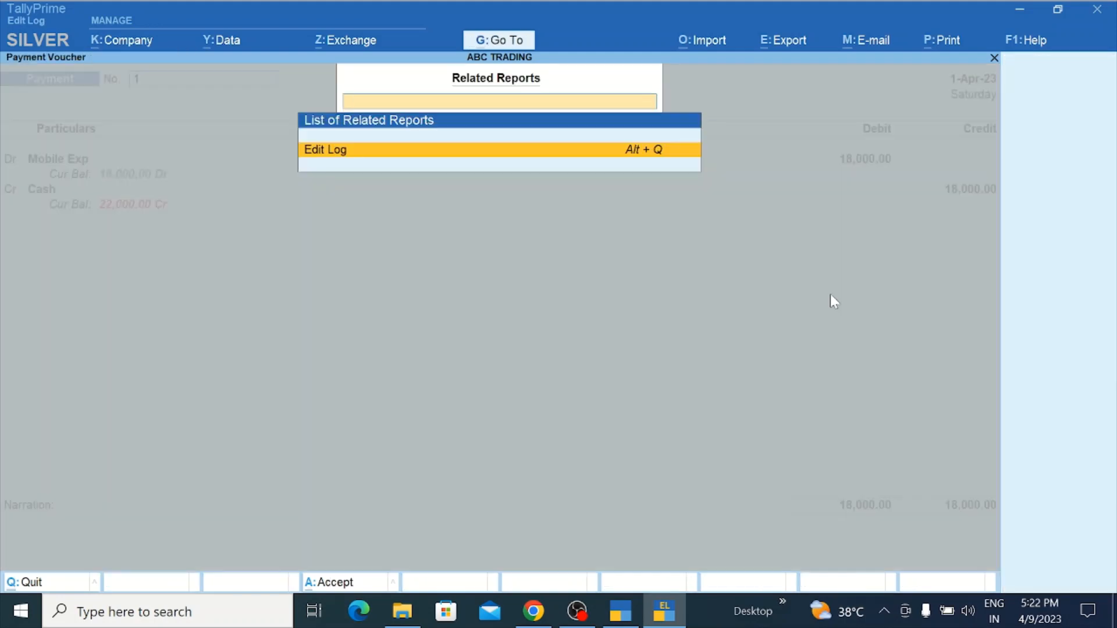
key("Return")
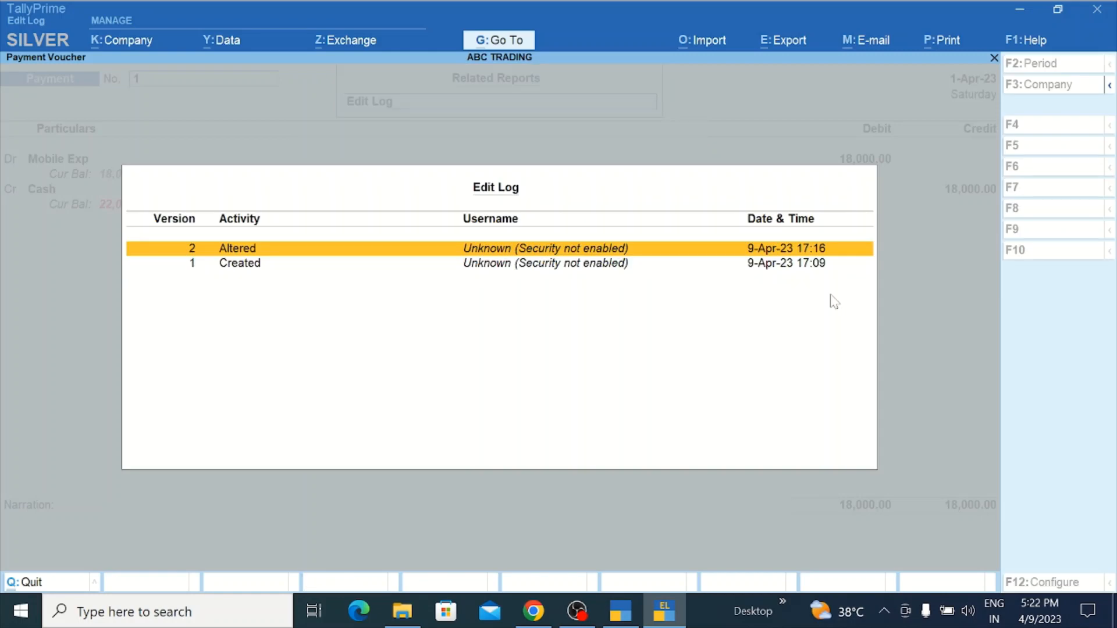
key("Return")
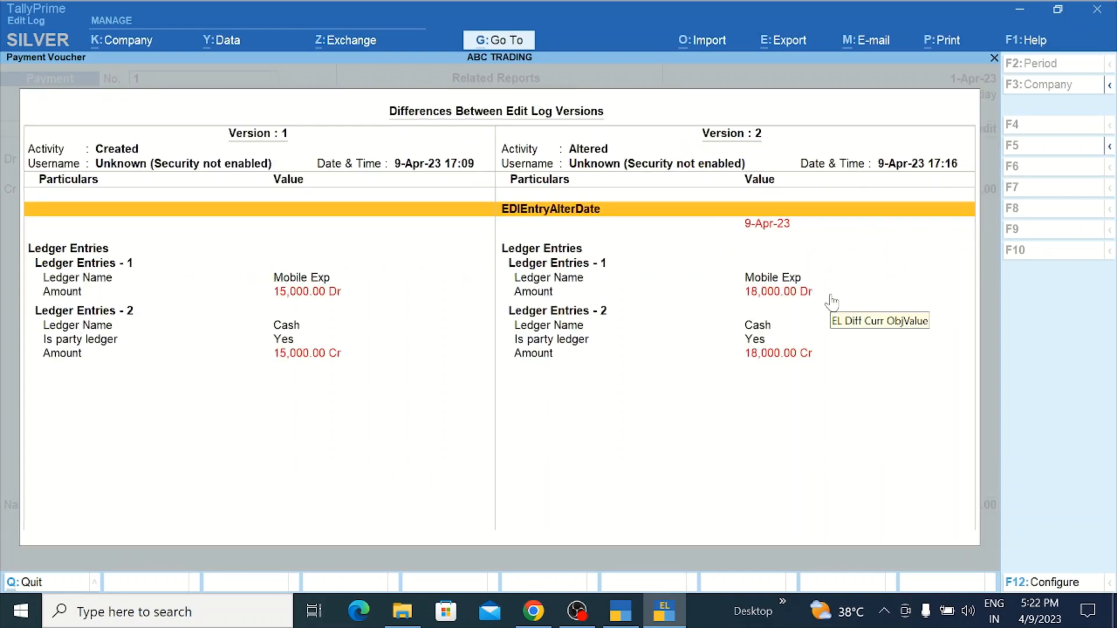
key("Escape")
key("Escape")
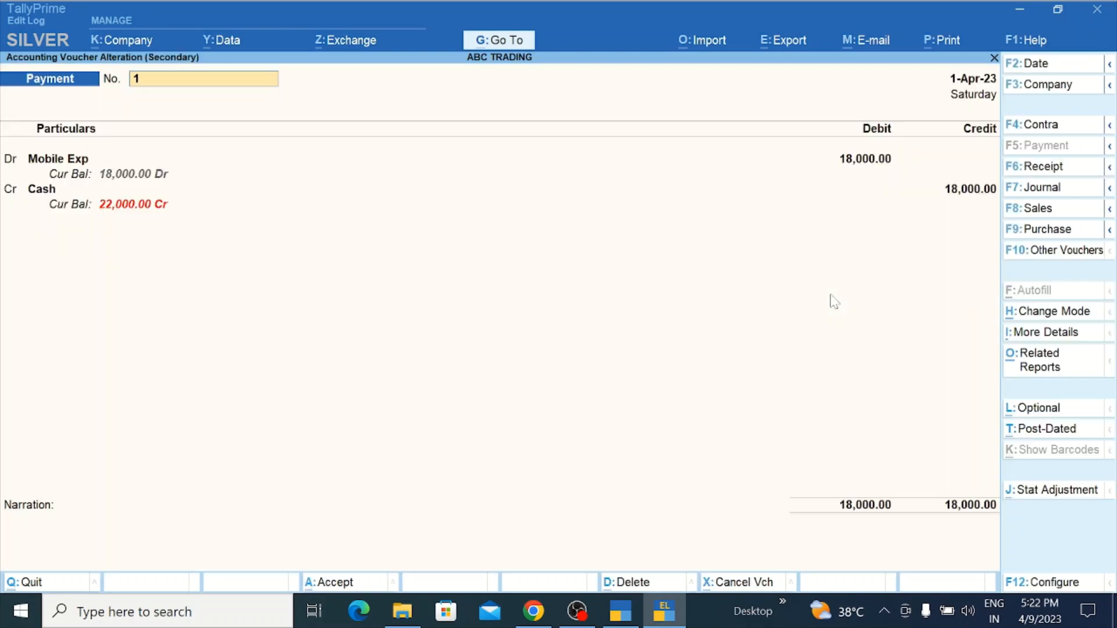
Step: Quit the voucher and close the altered-vouchers Day Book back to Gateway of Tally
key("Escape")
key("y")
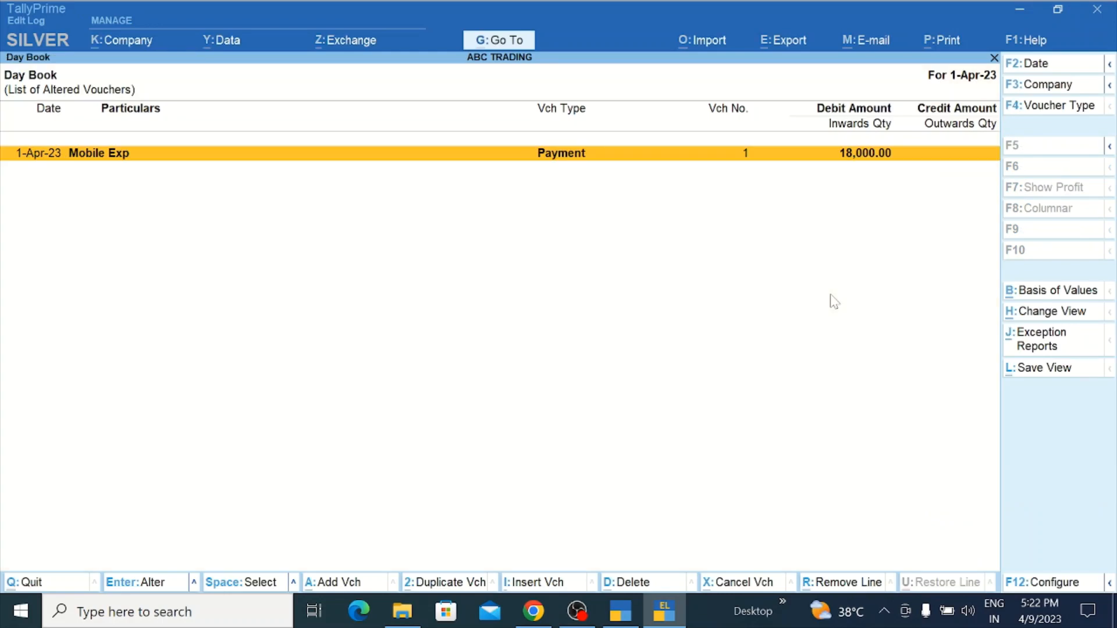
key("Escape")
key("Escape")
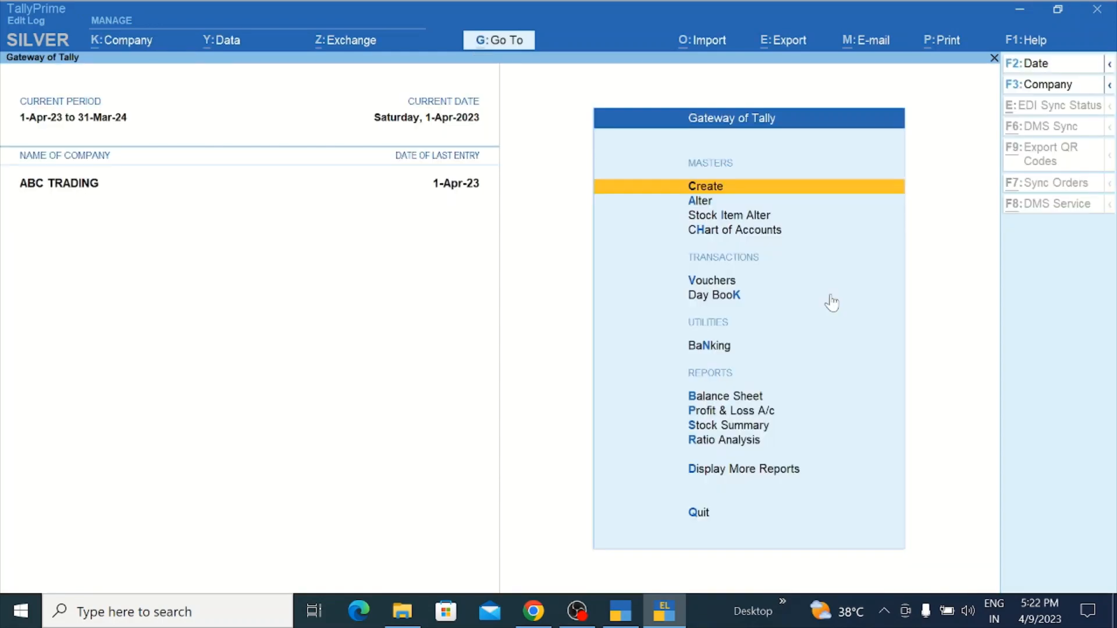
key("Escape")
key("n")
key("Down")
key("Down")
key("Down")
key("Down")
key("Down")
key("Down")
key("Down")
key("Down")
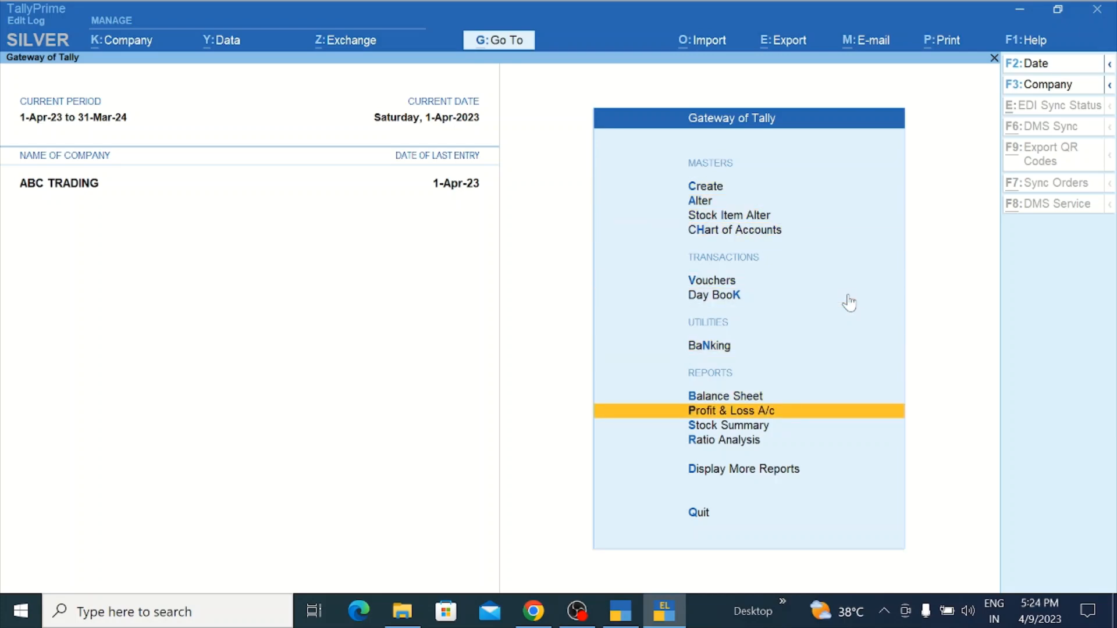
key("Down")
key("Down")
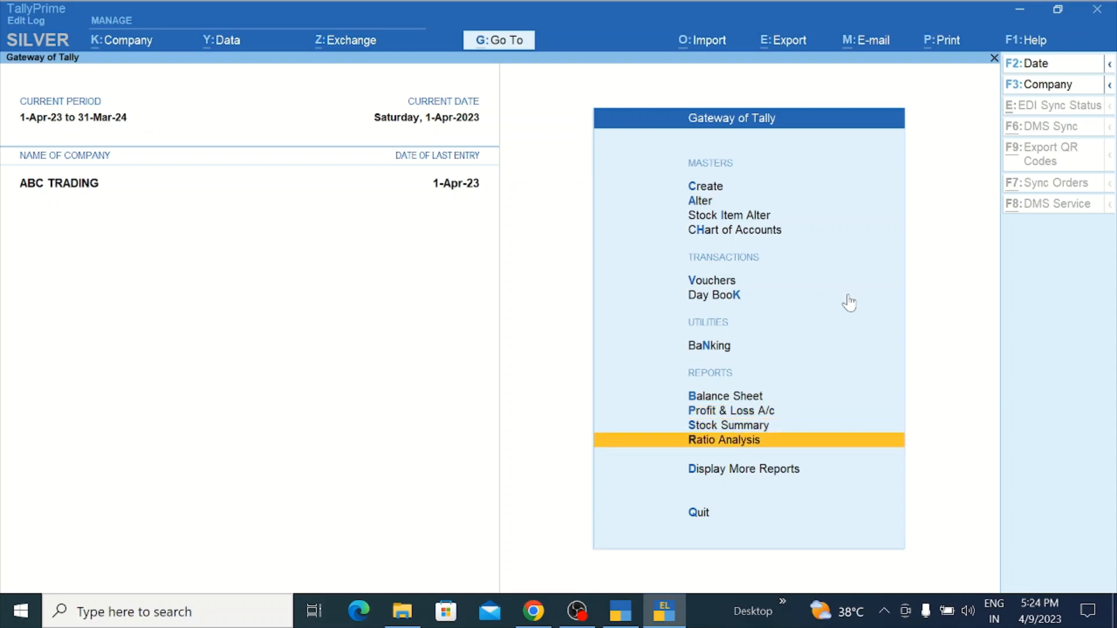
key("Down")
key("Return")
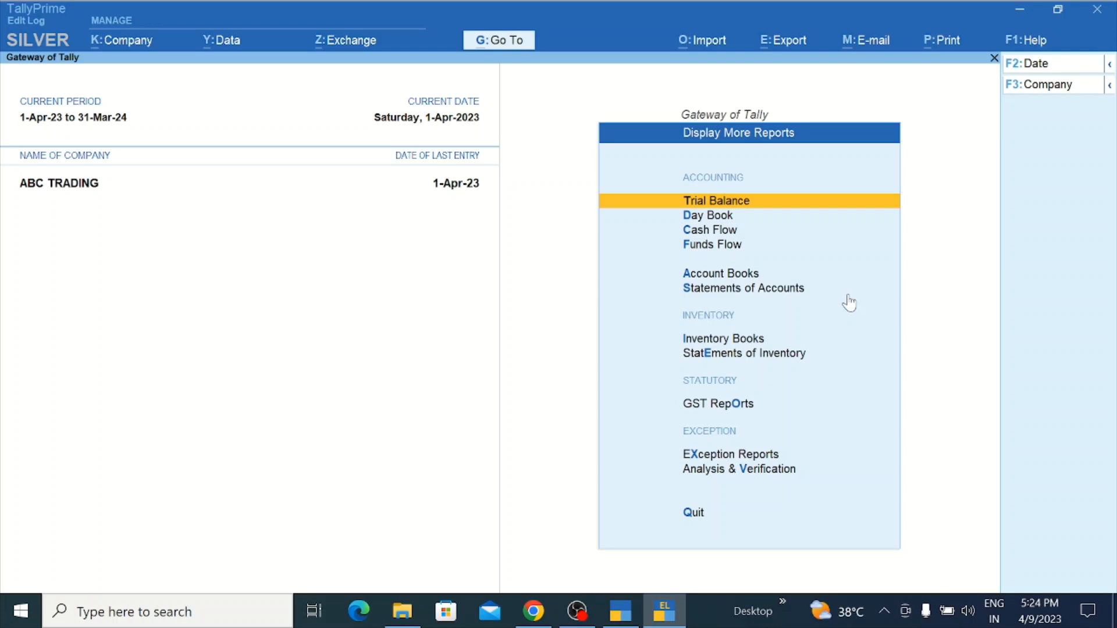
key("Down")
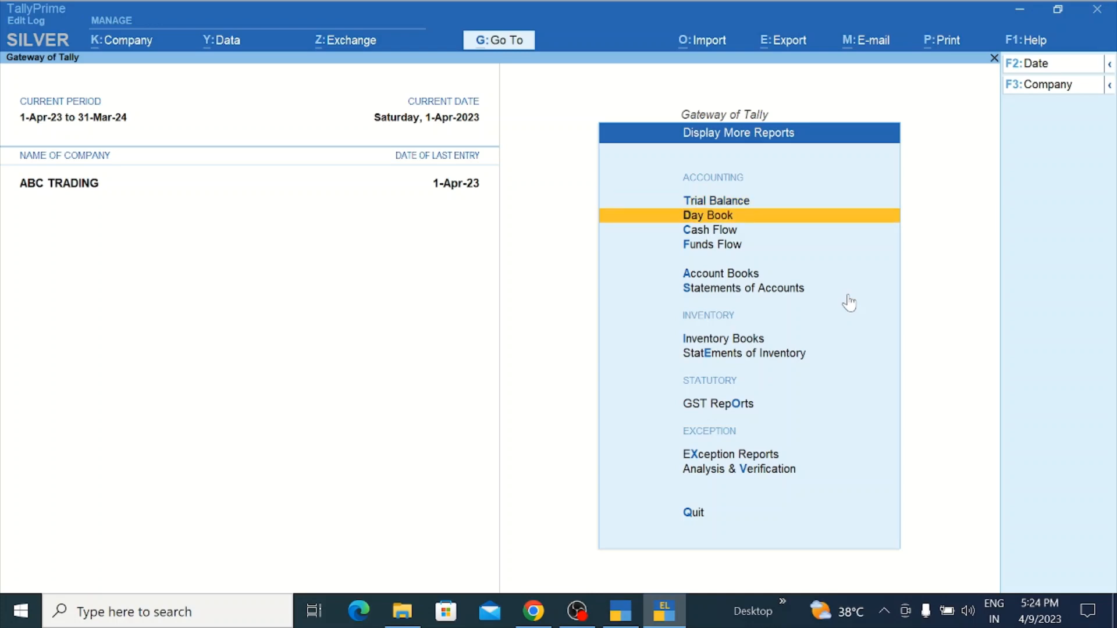
key("Down")
key("Down")
key("Down")
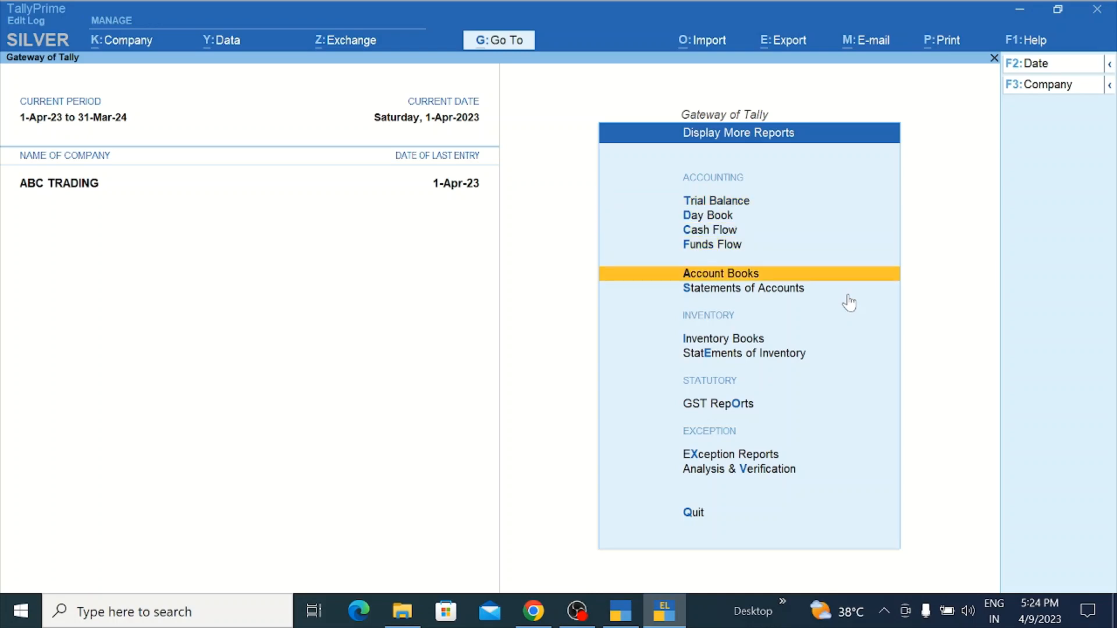
key("Return")
key("Escape")
key("Escape")
key("Up")
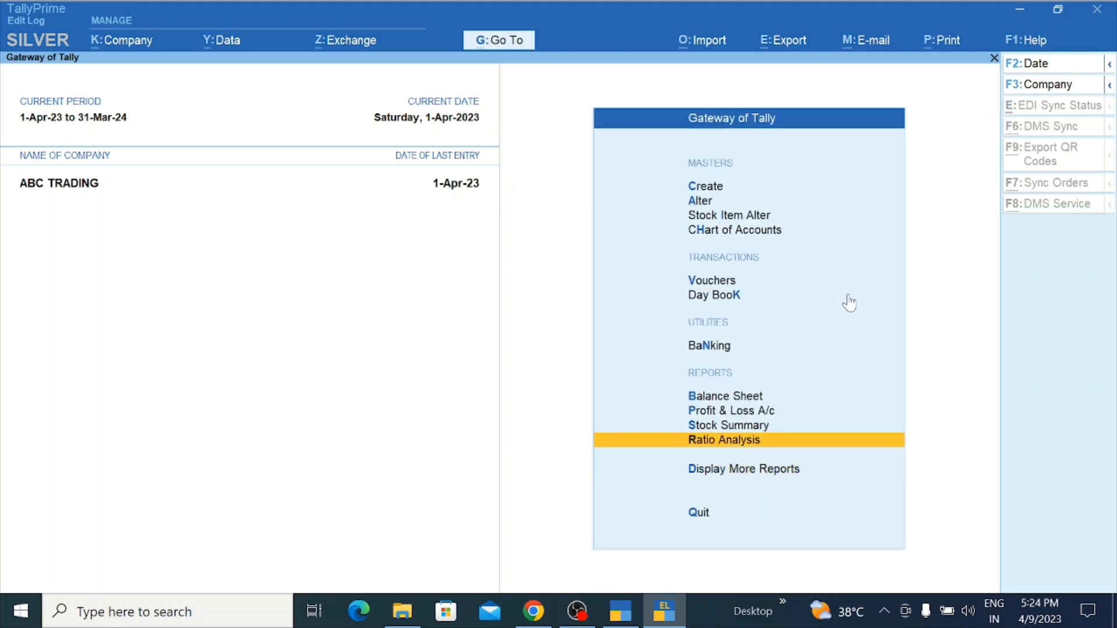
key("Up")
key("Up")
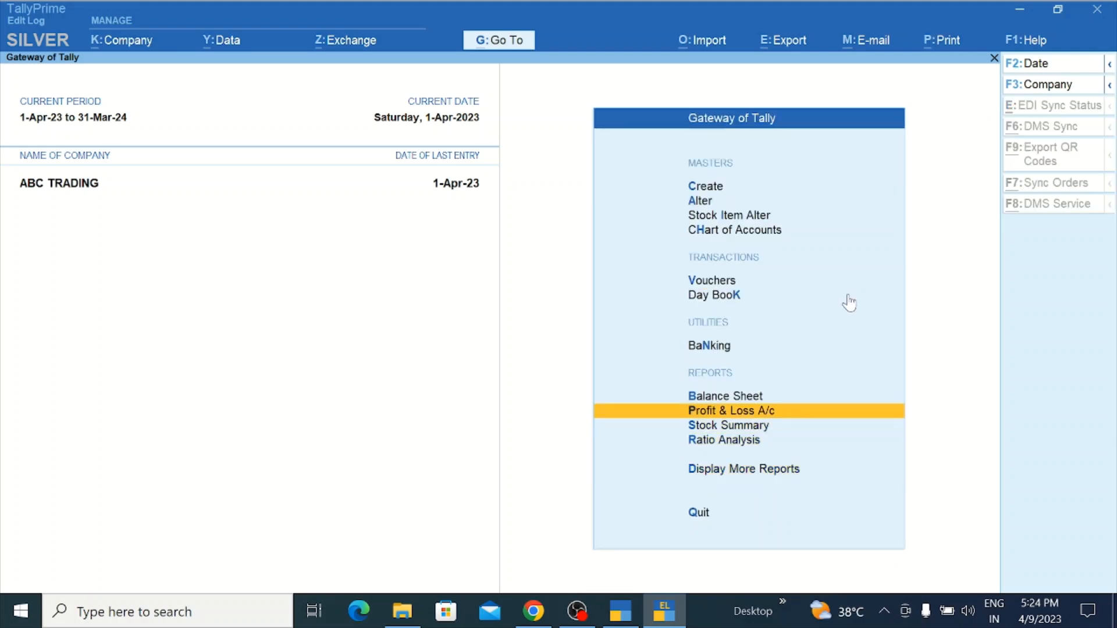
key("Up")
key("Up")
key("Up")
key("Up")
key("Down")
key("Down")
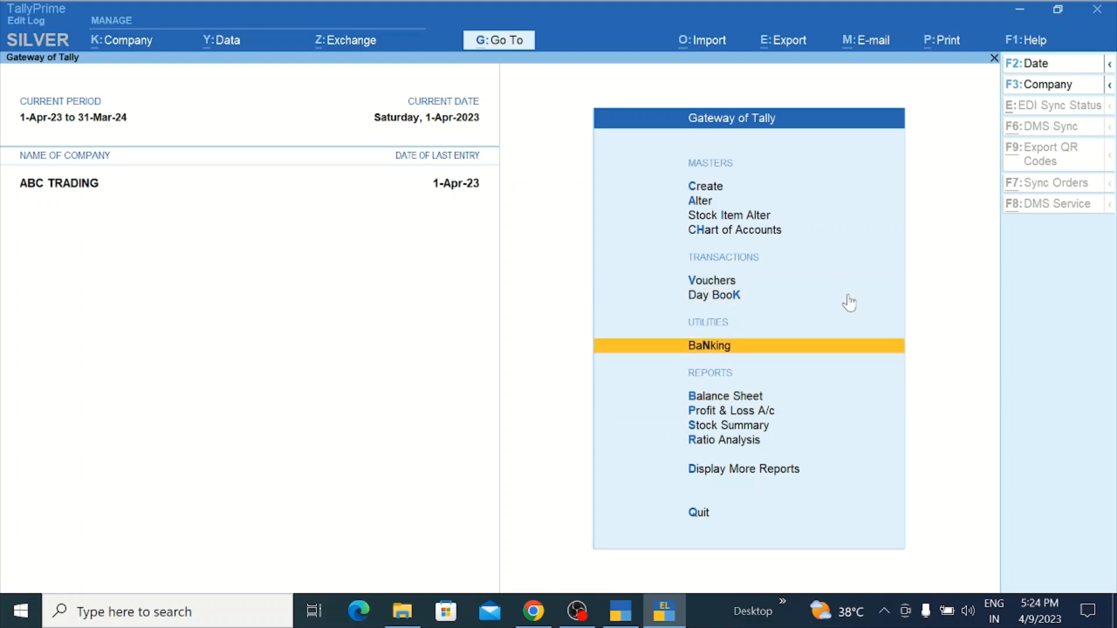
key("Down")
key("Down")
key("Down")
key("Down")
key("Down")
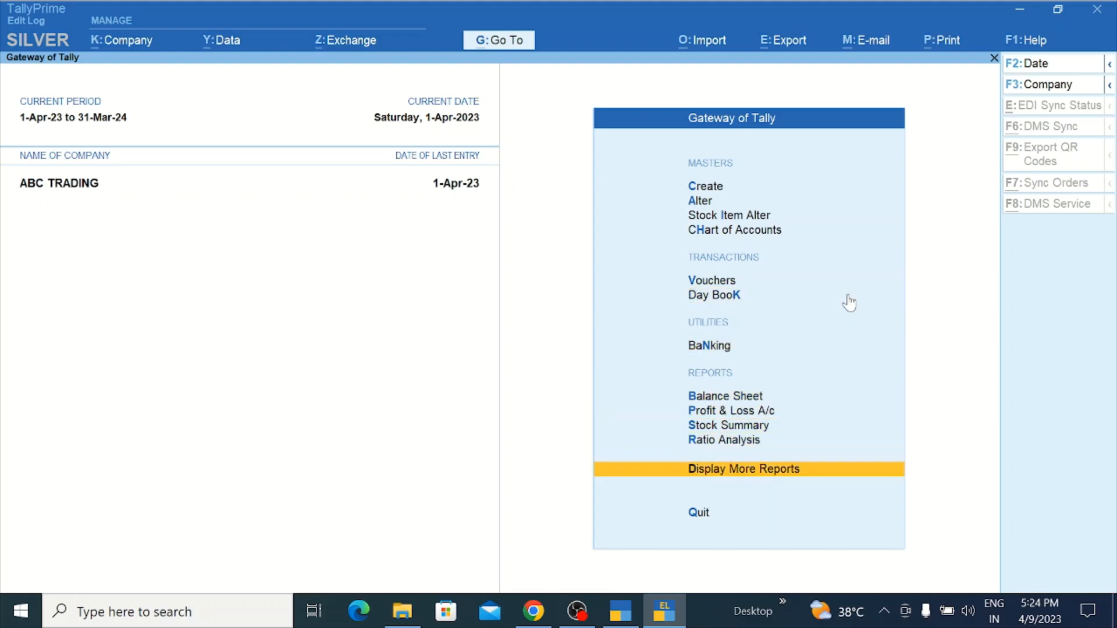
key("Escape")
key("Escape")
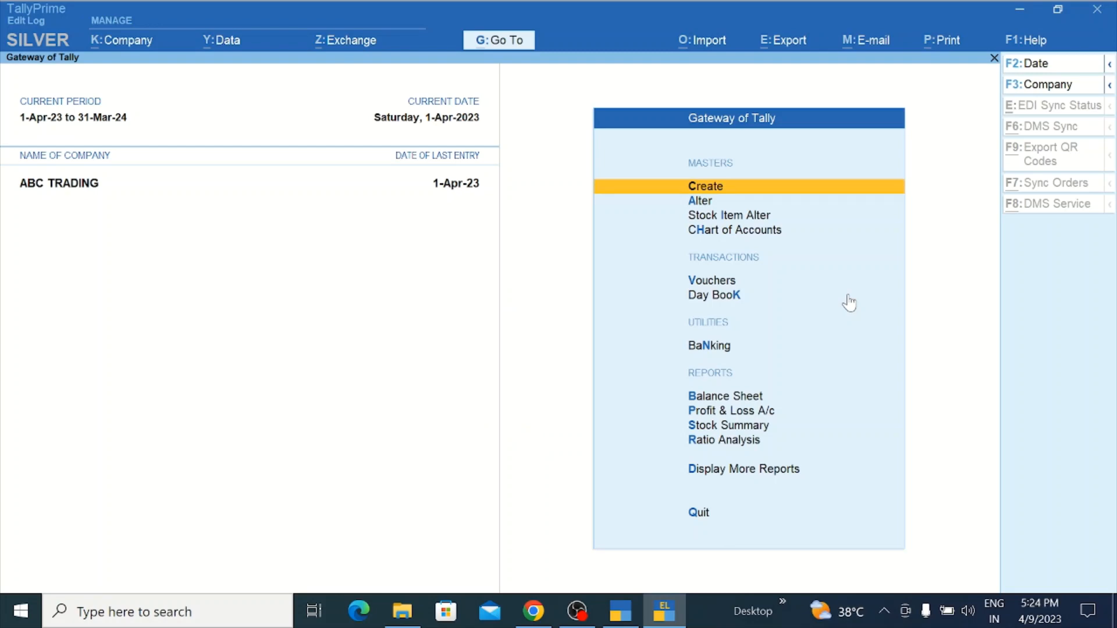
key("d")
key("a")
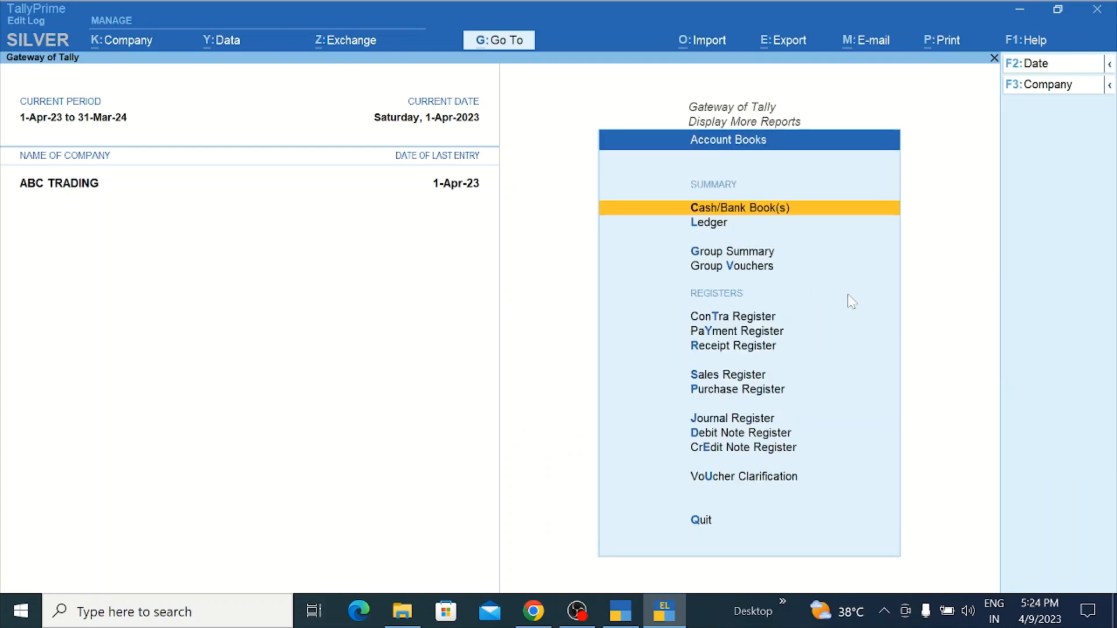
key("l")
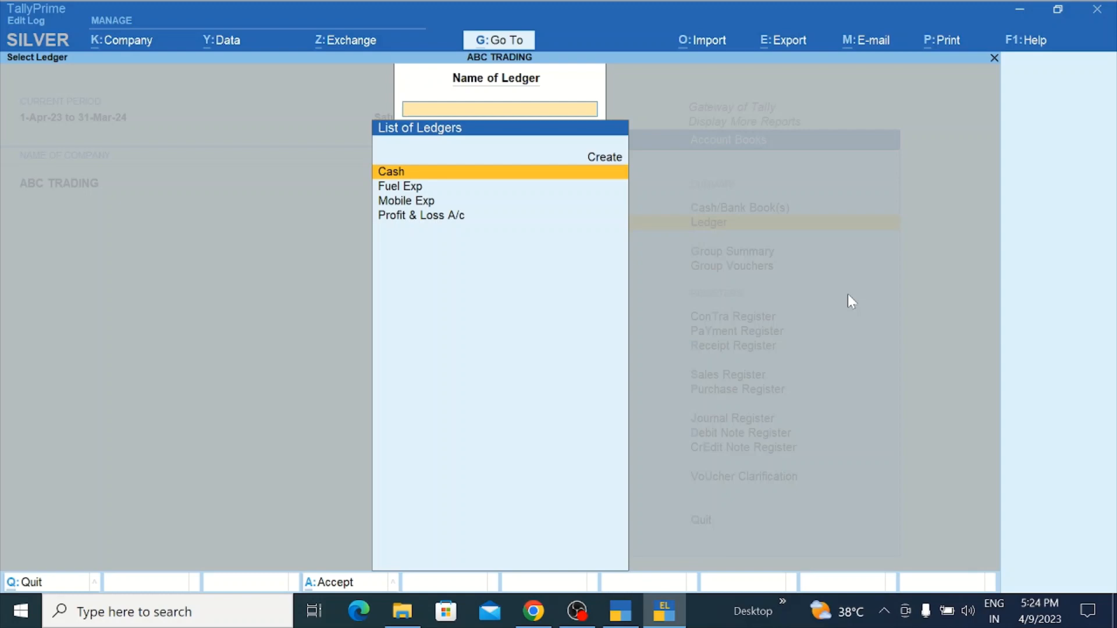
key("Escape")
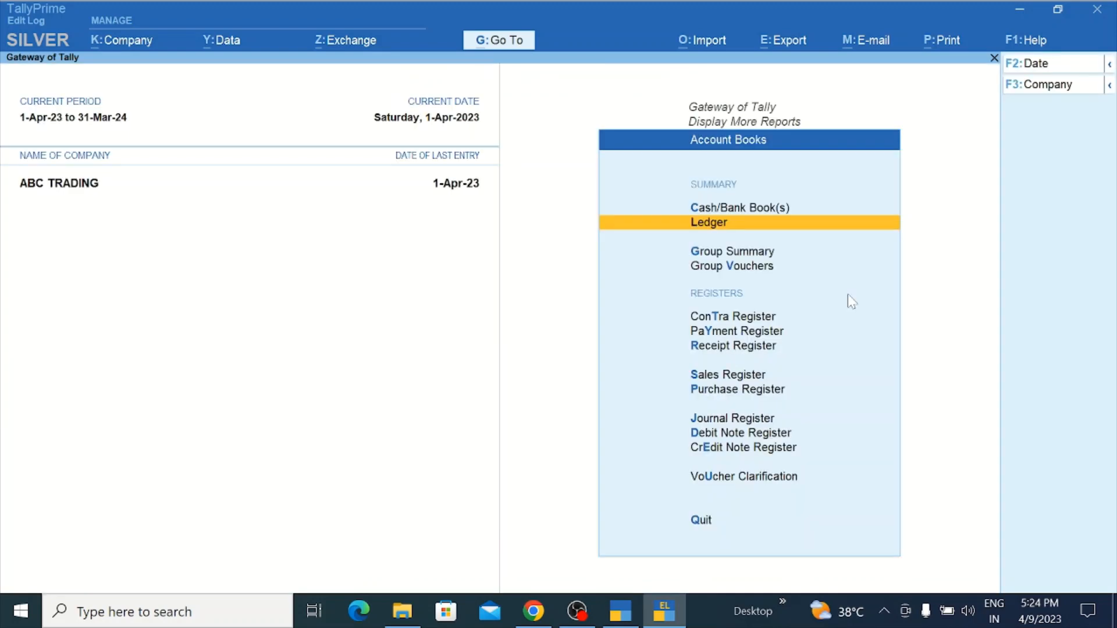
key("Escape")
key("Escape")
key("Escape")
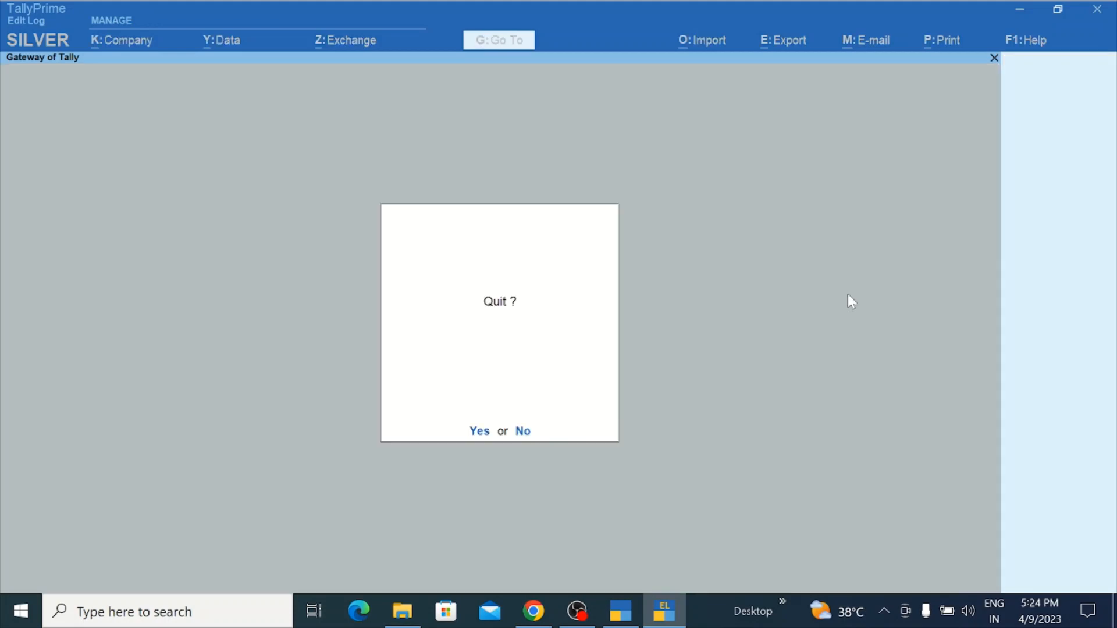
key("n")
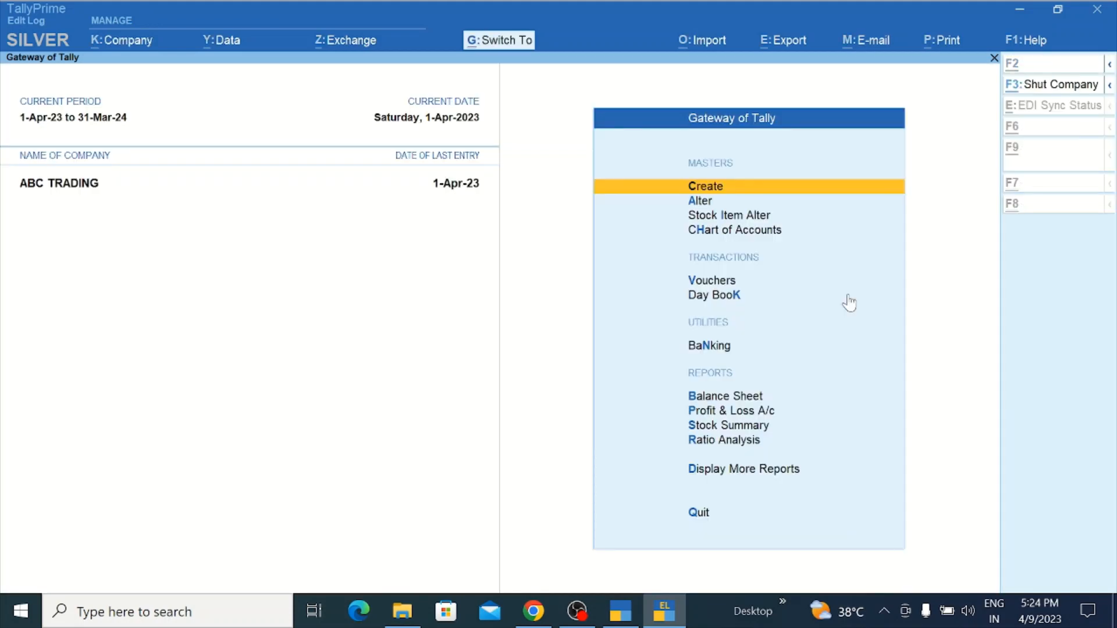
key("alt+g")
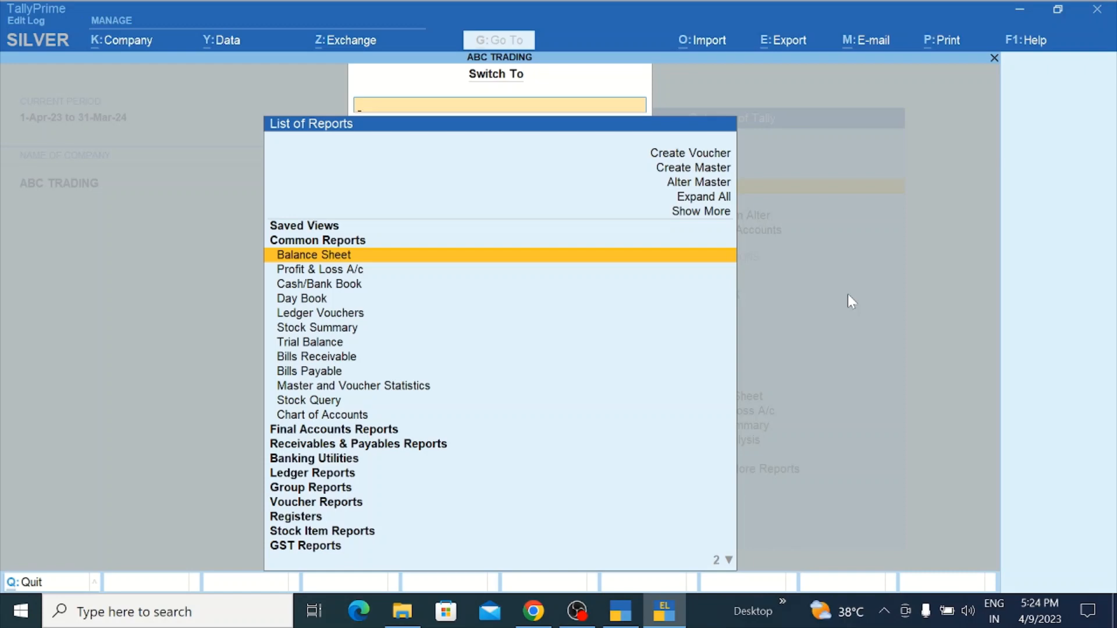
key("Escape")
key("Down")
key("Down")
key("Down")
key("Down")
key("Down")
key("Down")
key("Down")
key("Down")
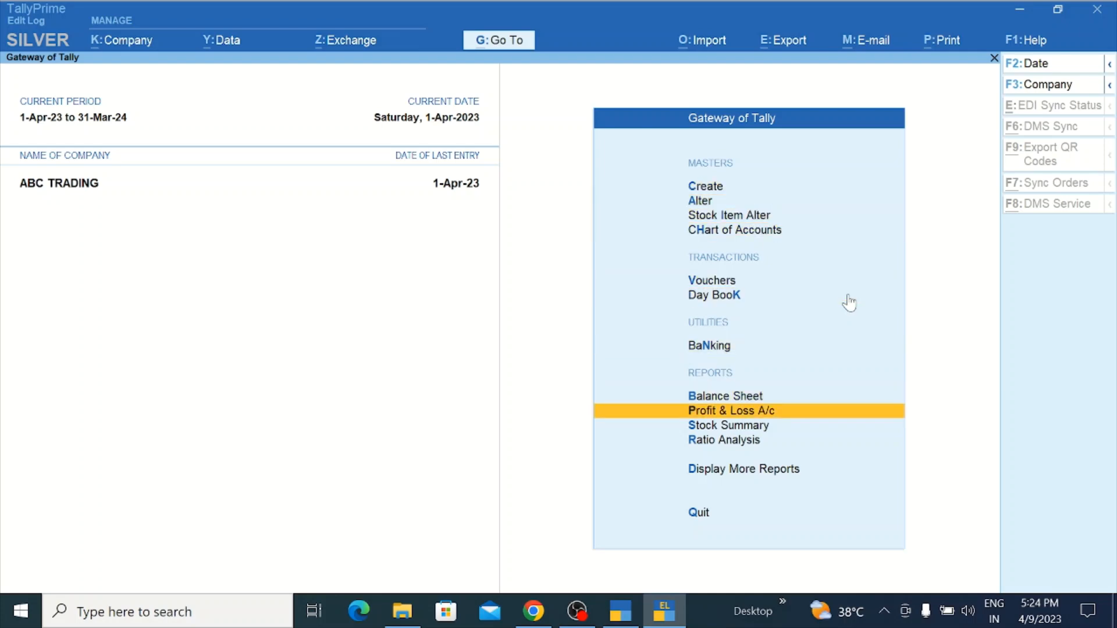
key("Down")
key("Return")
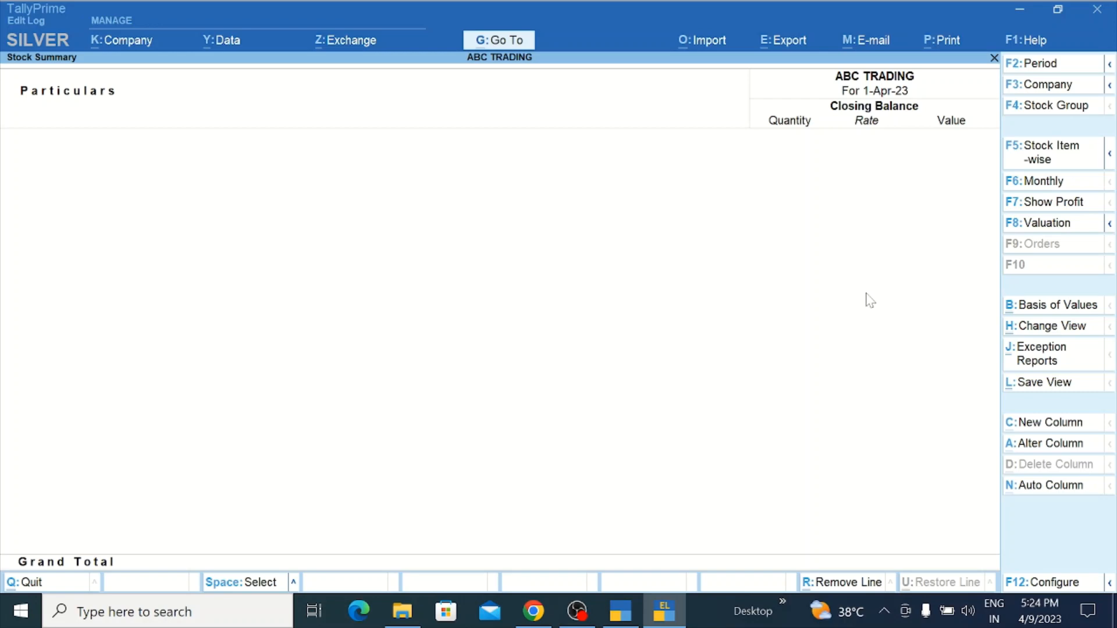
left_click(1047, 307)
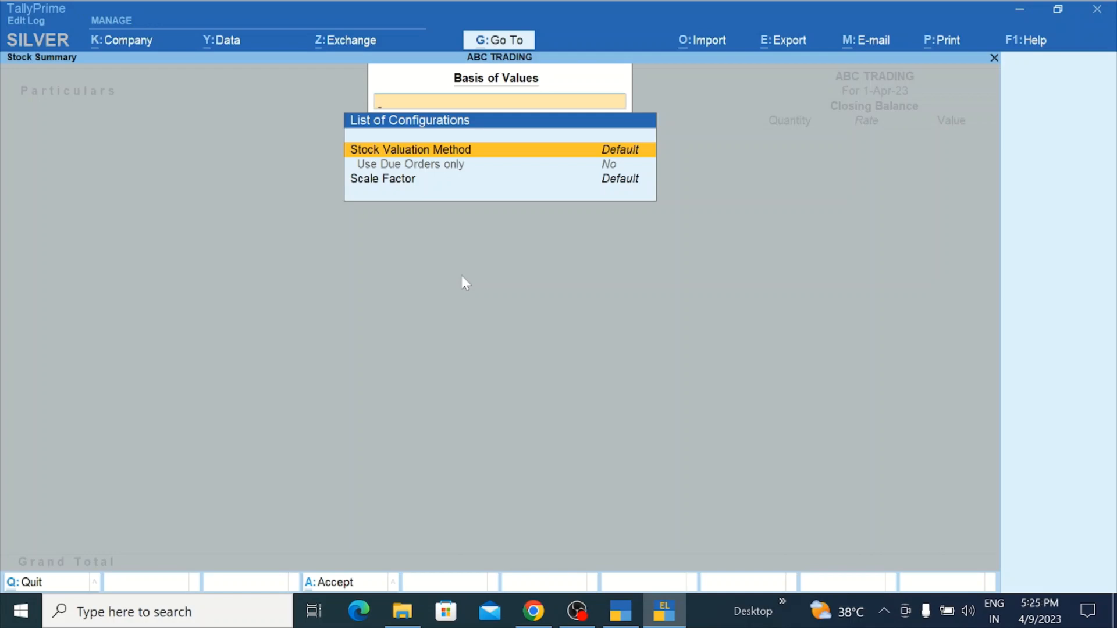
key("Escape")
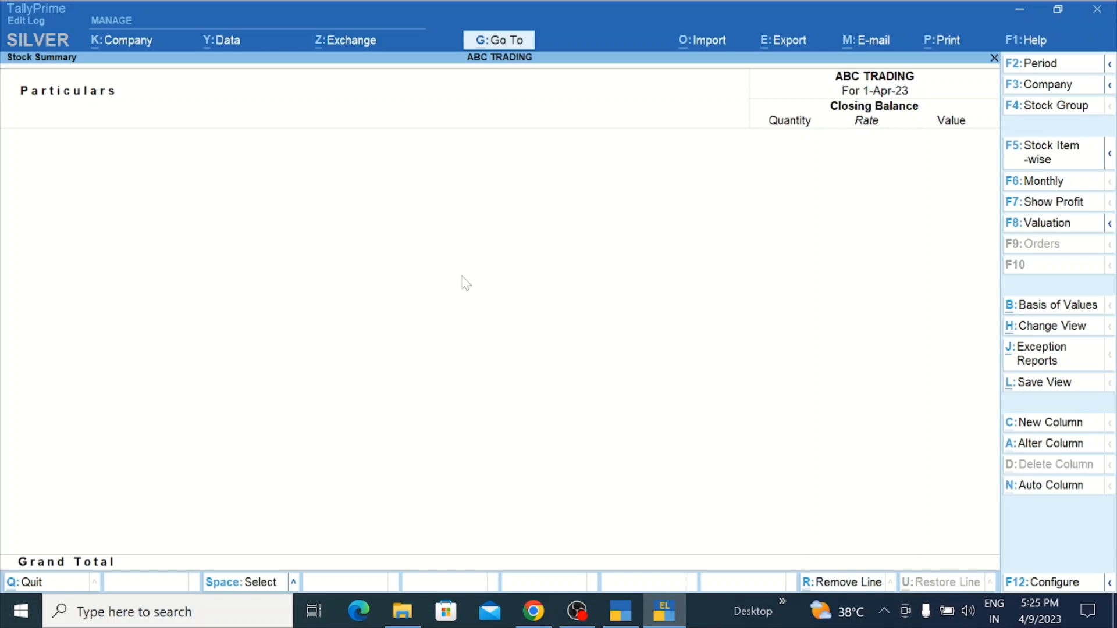
key("Escape")
key("Up")
key("Up")
key("Up")
key("Up")
key("Up")
key("Up")
key("Up")
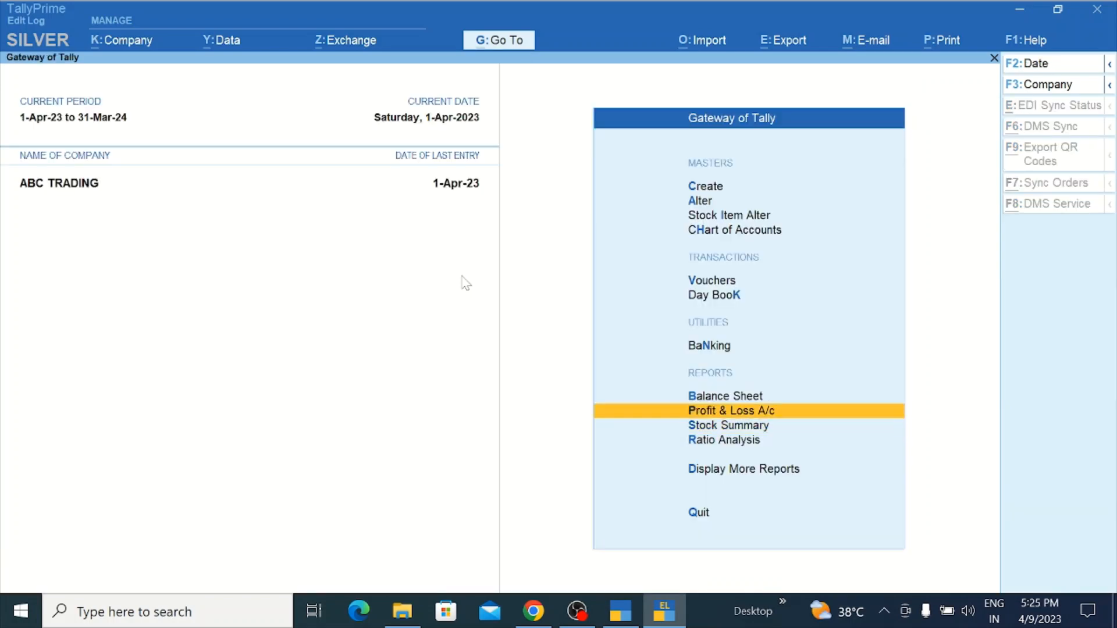
key("Down")
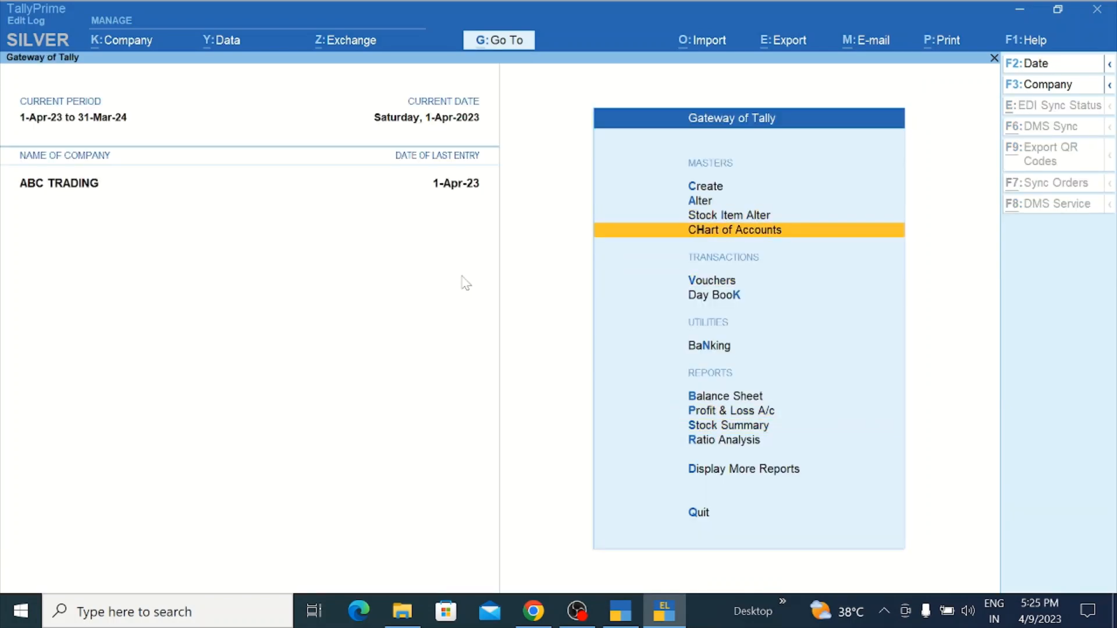
key("Return")
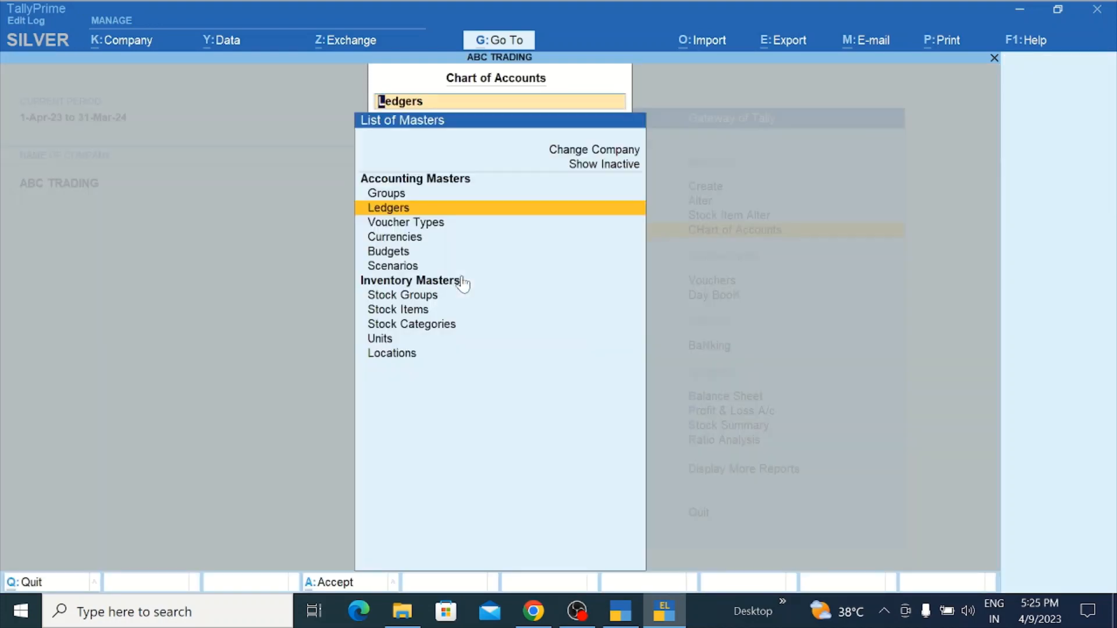
key("Return")
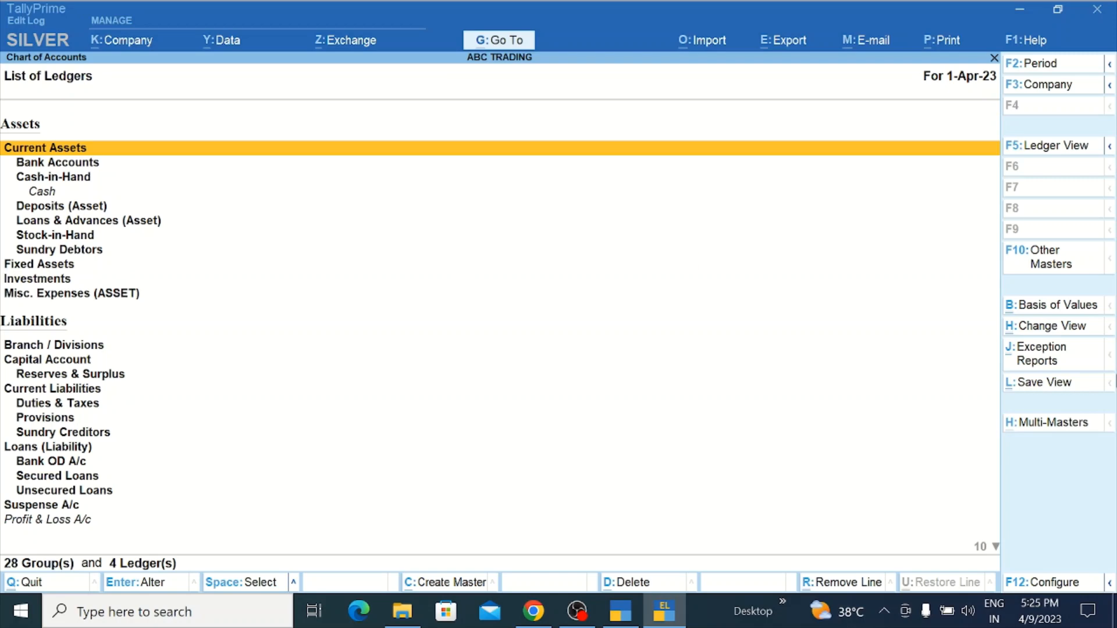
left_click(1041, 305)
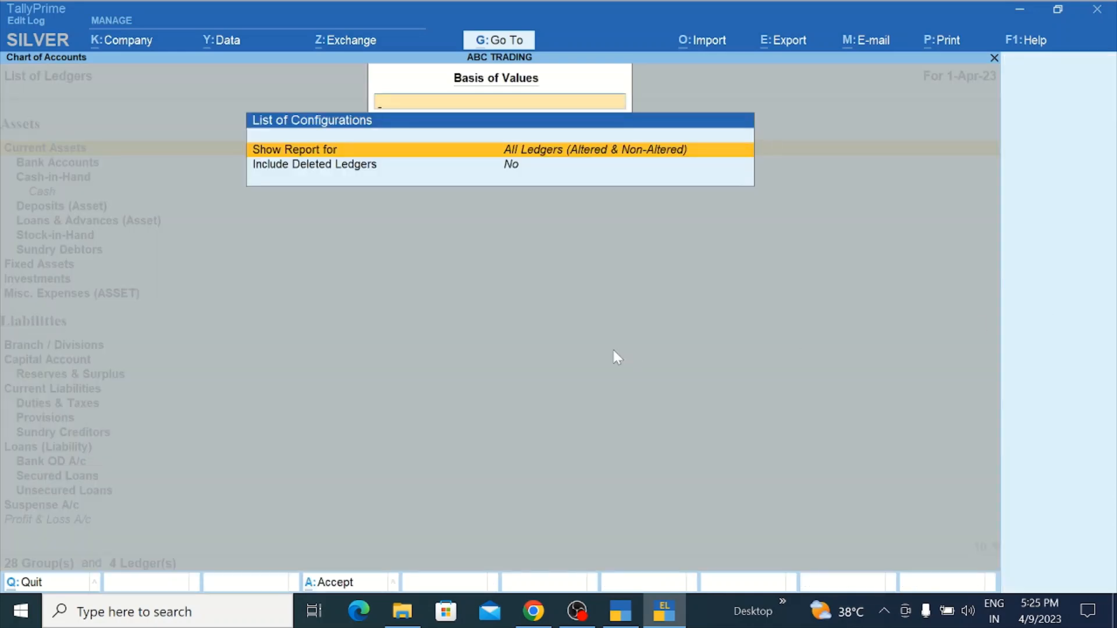
key("Return")
key("Down")
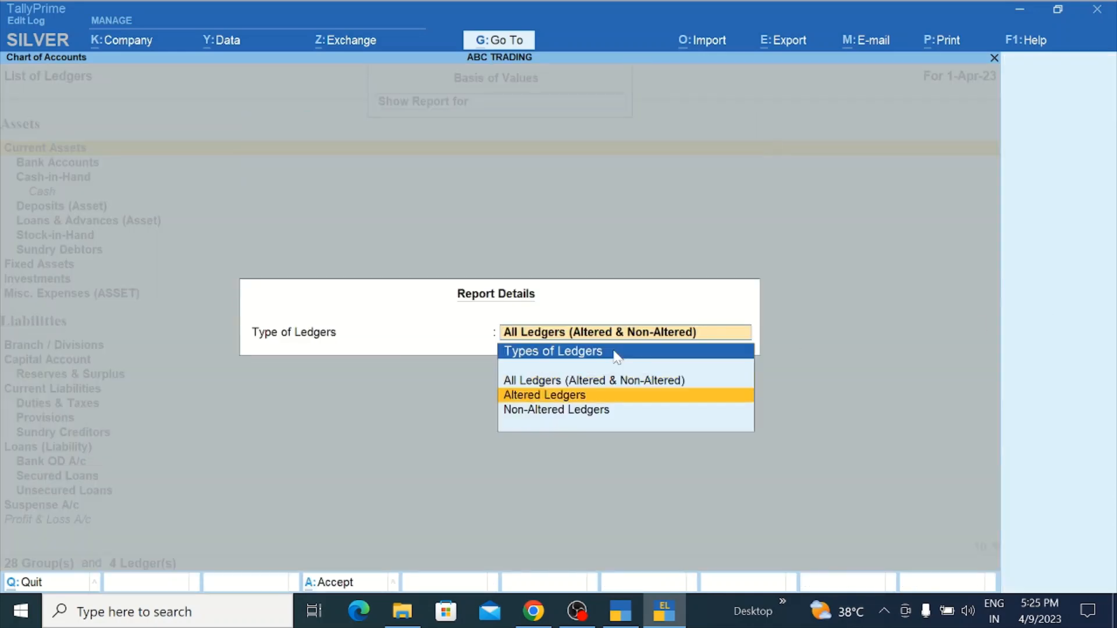
key("Return")
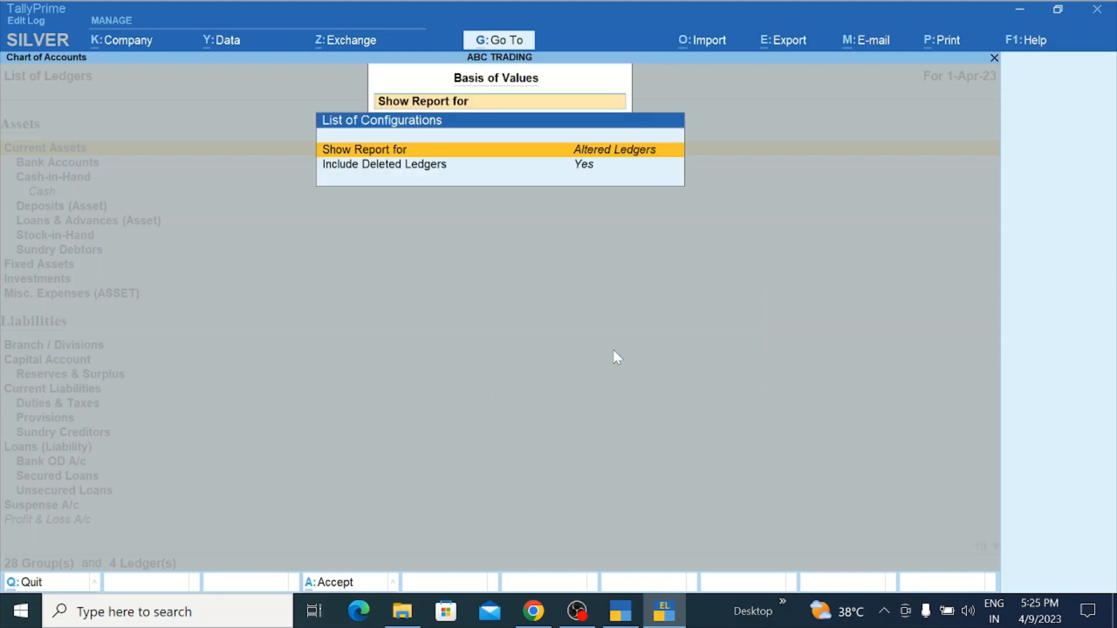
key("ctrl+a")
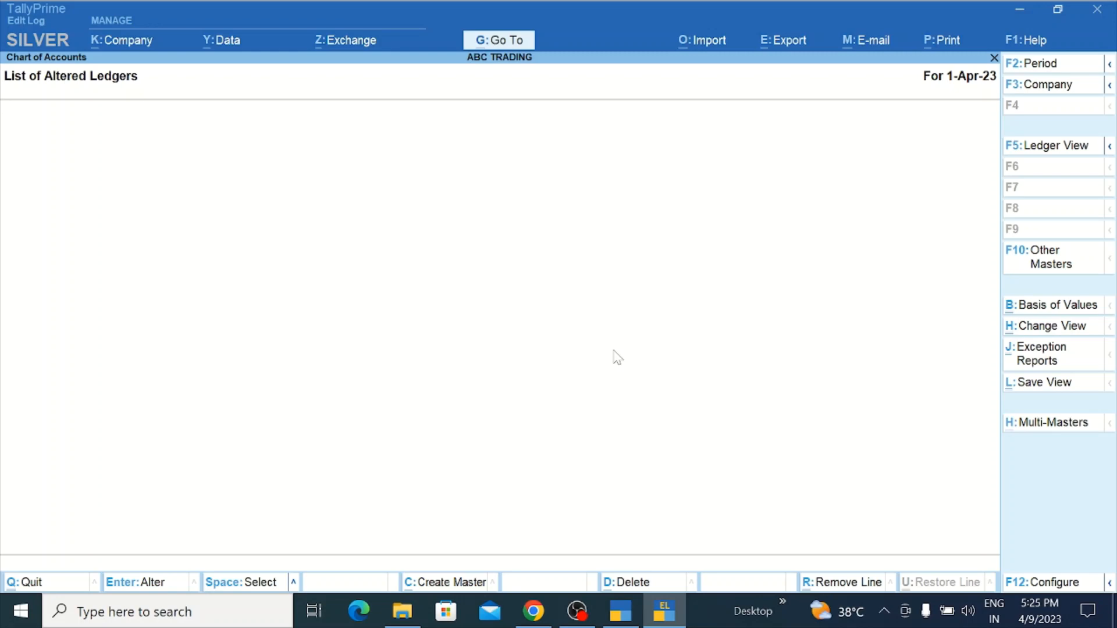
key("Escape")
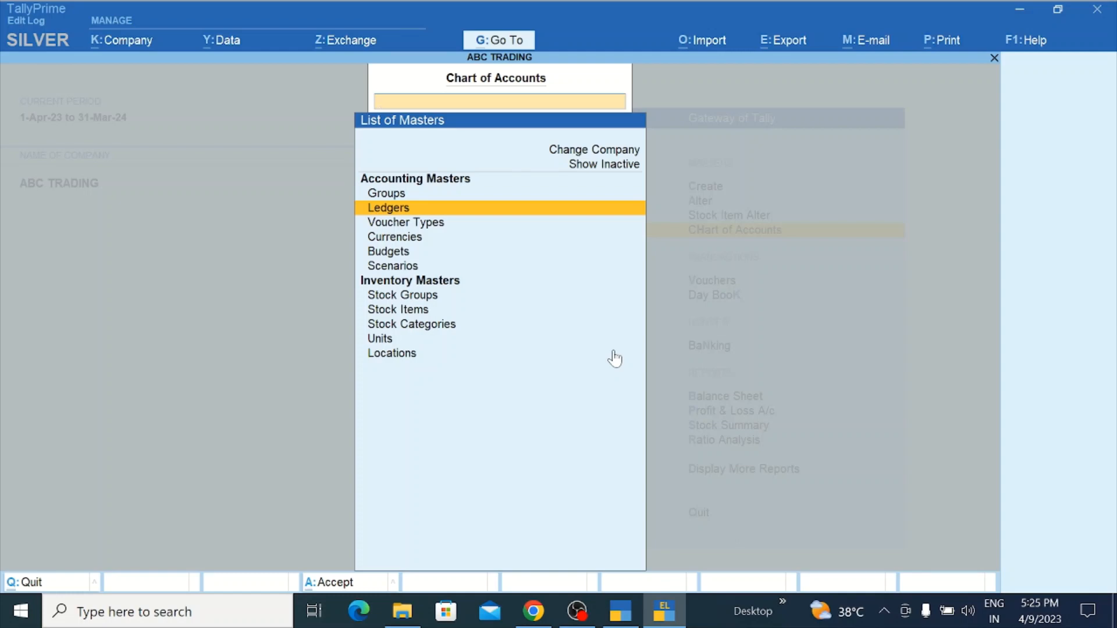
key("Escape")
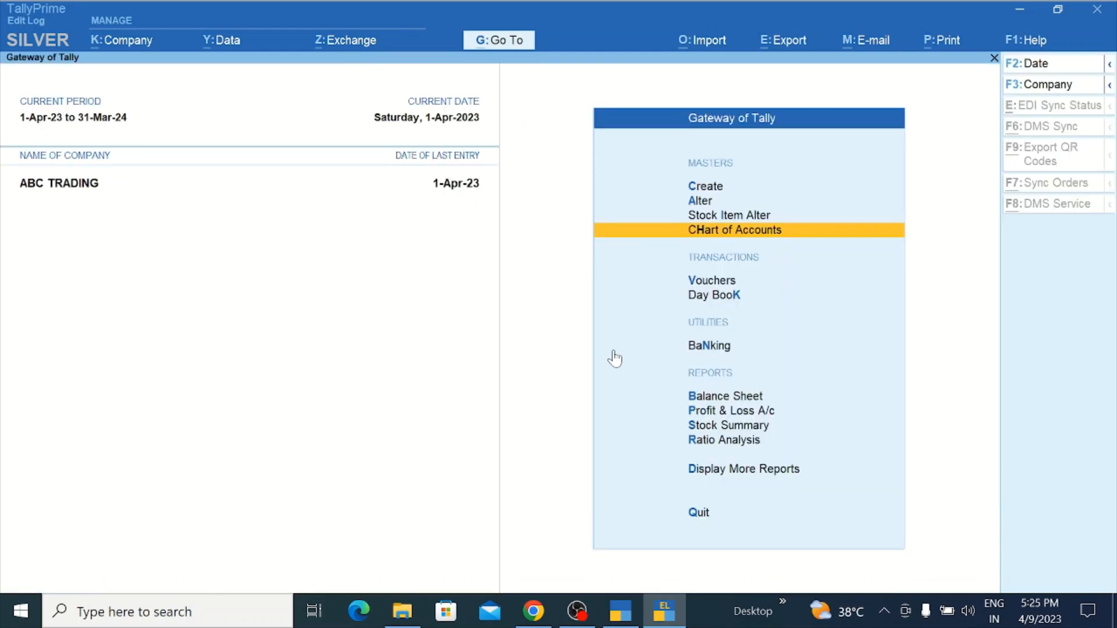